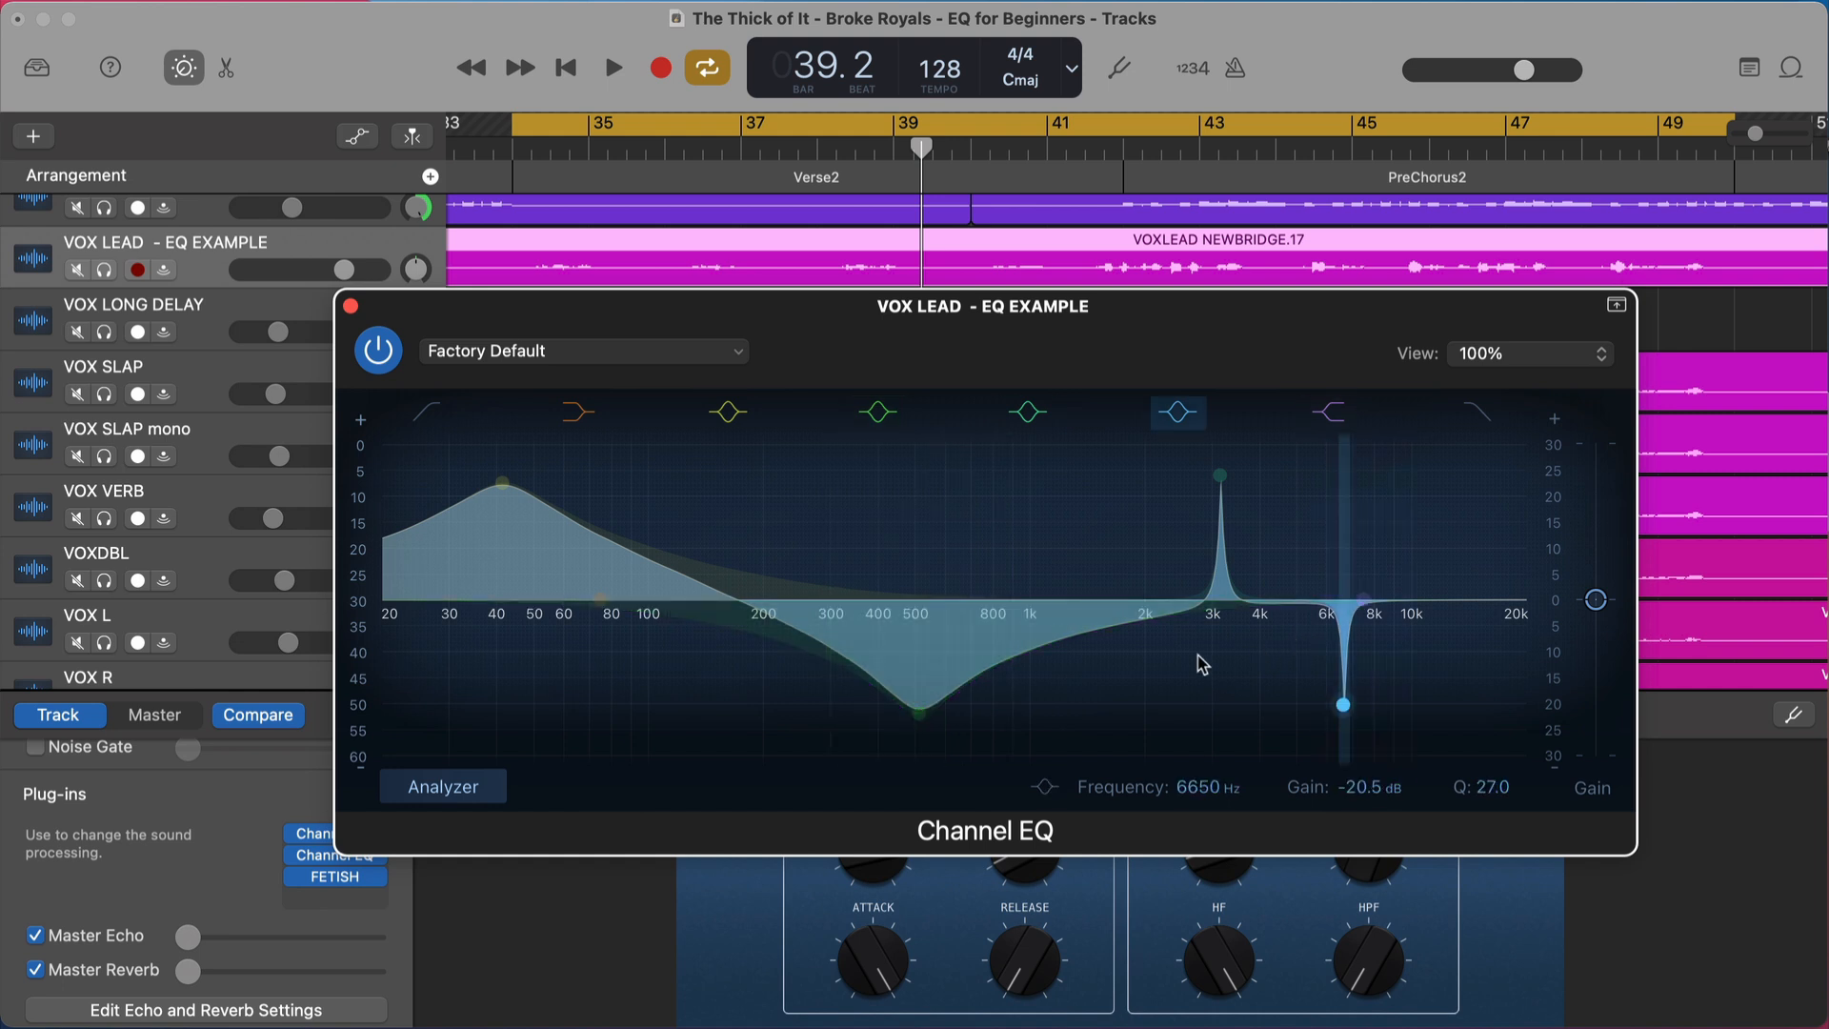
- Reduce the cut of the green low-mid band in the open Channel EQ and remove that first Channel EQ from the track
left_click_drag(921, 714, 921, 706)
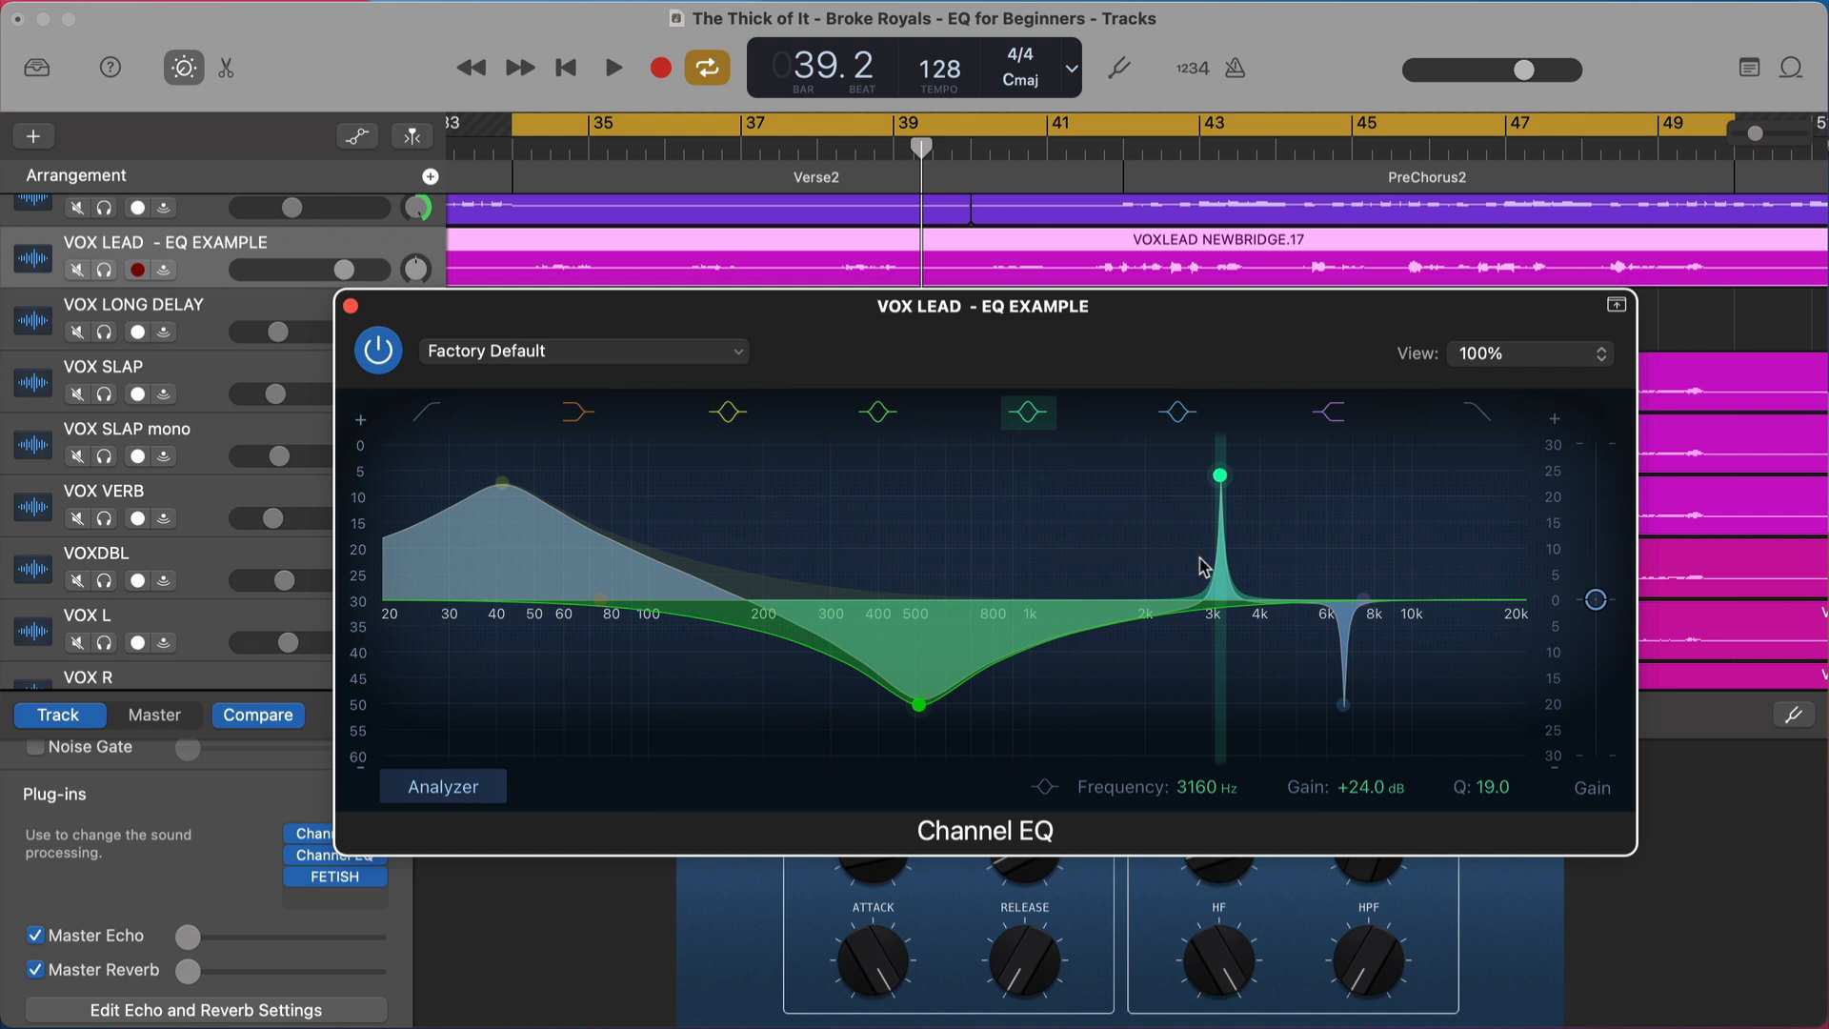
mouse_move(919, 706)
left_mouse_down()
mouse_move(906, 402)
mouse_move(927, 723)
mouse_move(910, 701)
mouse_move(910, 719)
left_mouse_up()
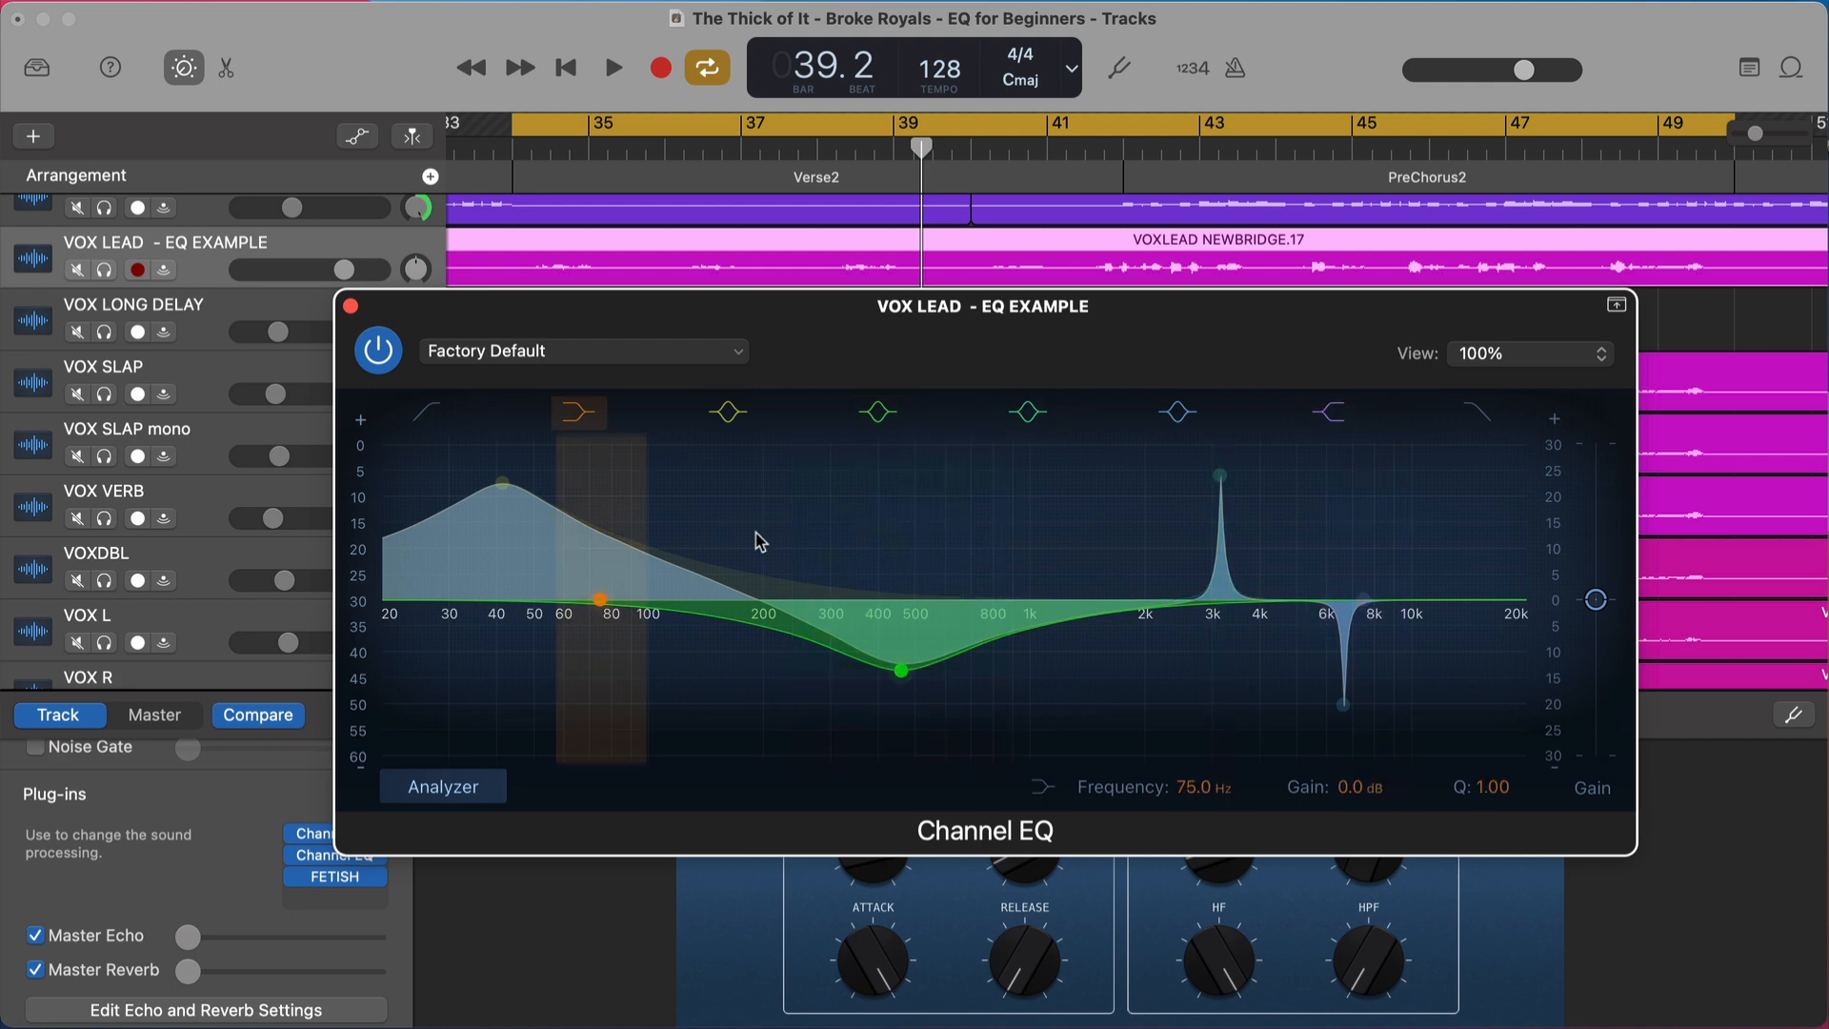
left_click(350, 306)
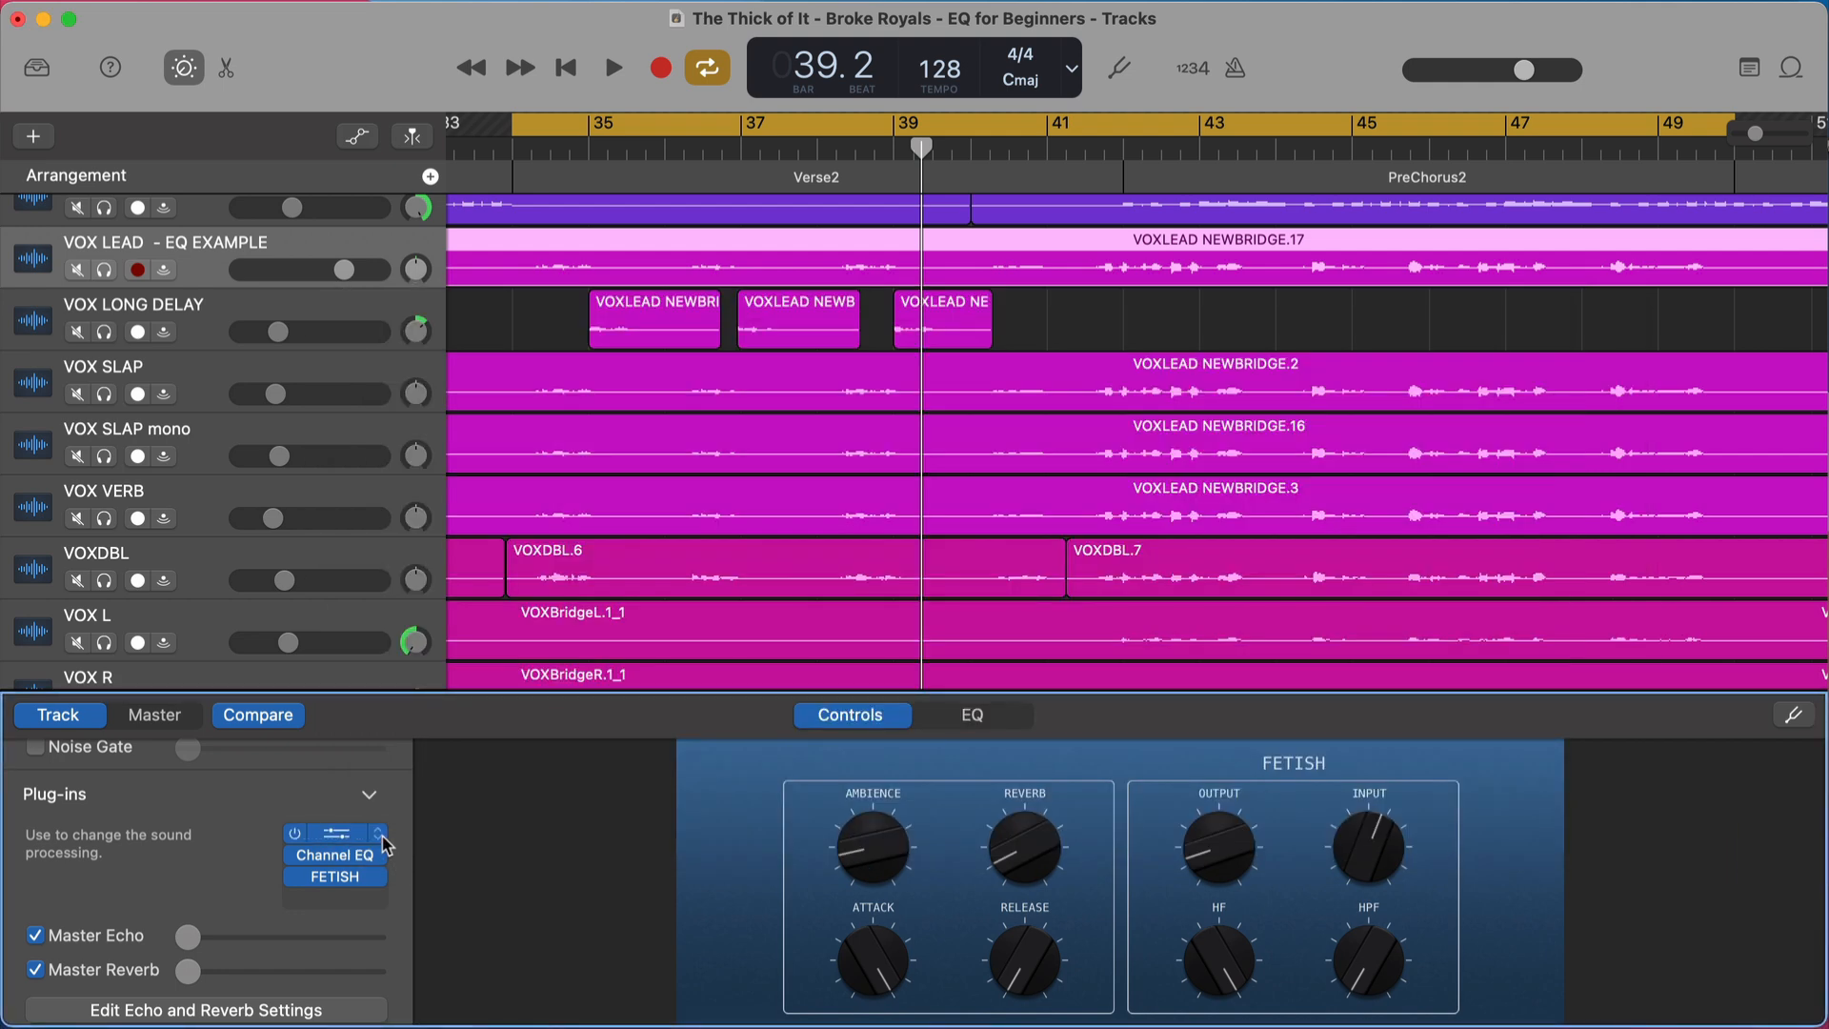
left_click(333, 834)
key("Escape")
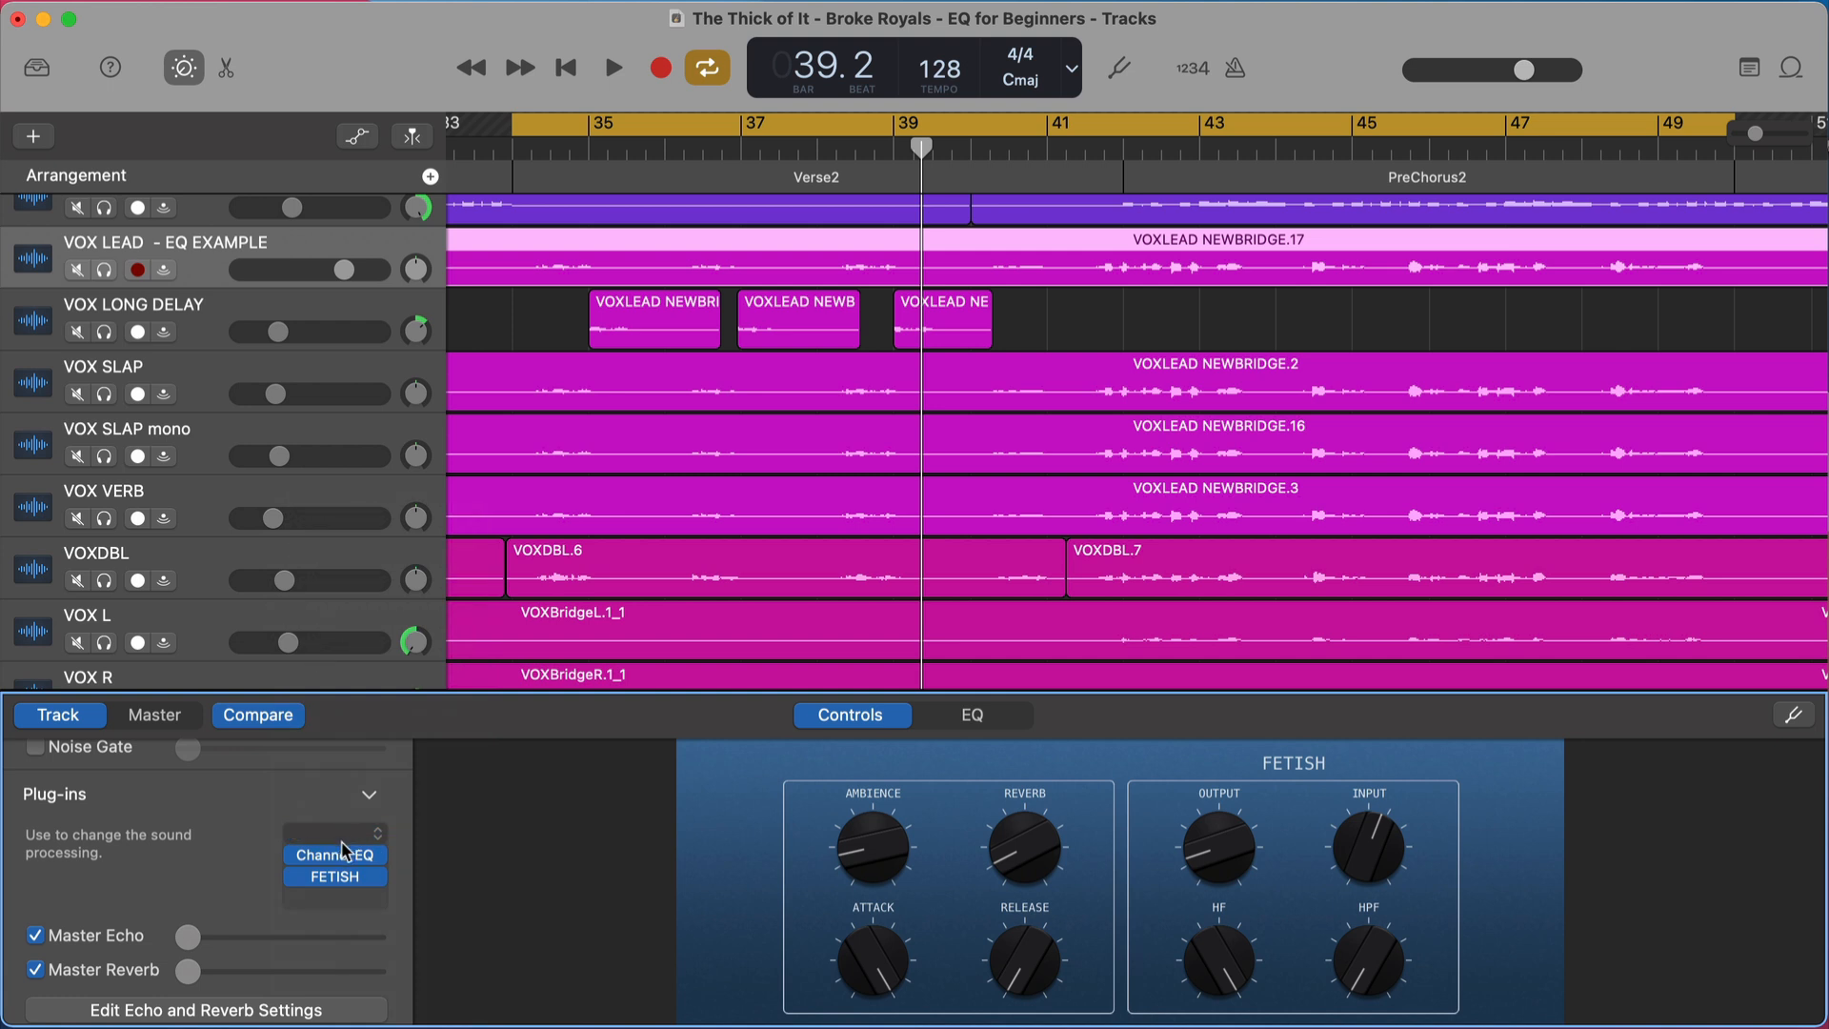
- Open the remaining Channel EQ on the VOX LEAD - EQ EXAMPLE track and reposition its window
left_click(338, 857)
left_click_drag(947, 441, 892, 351)
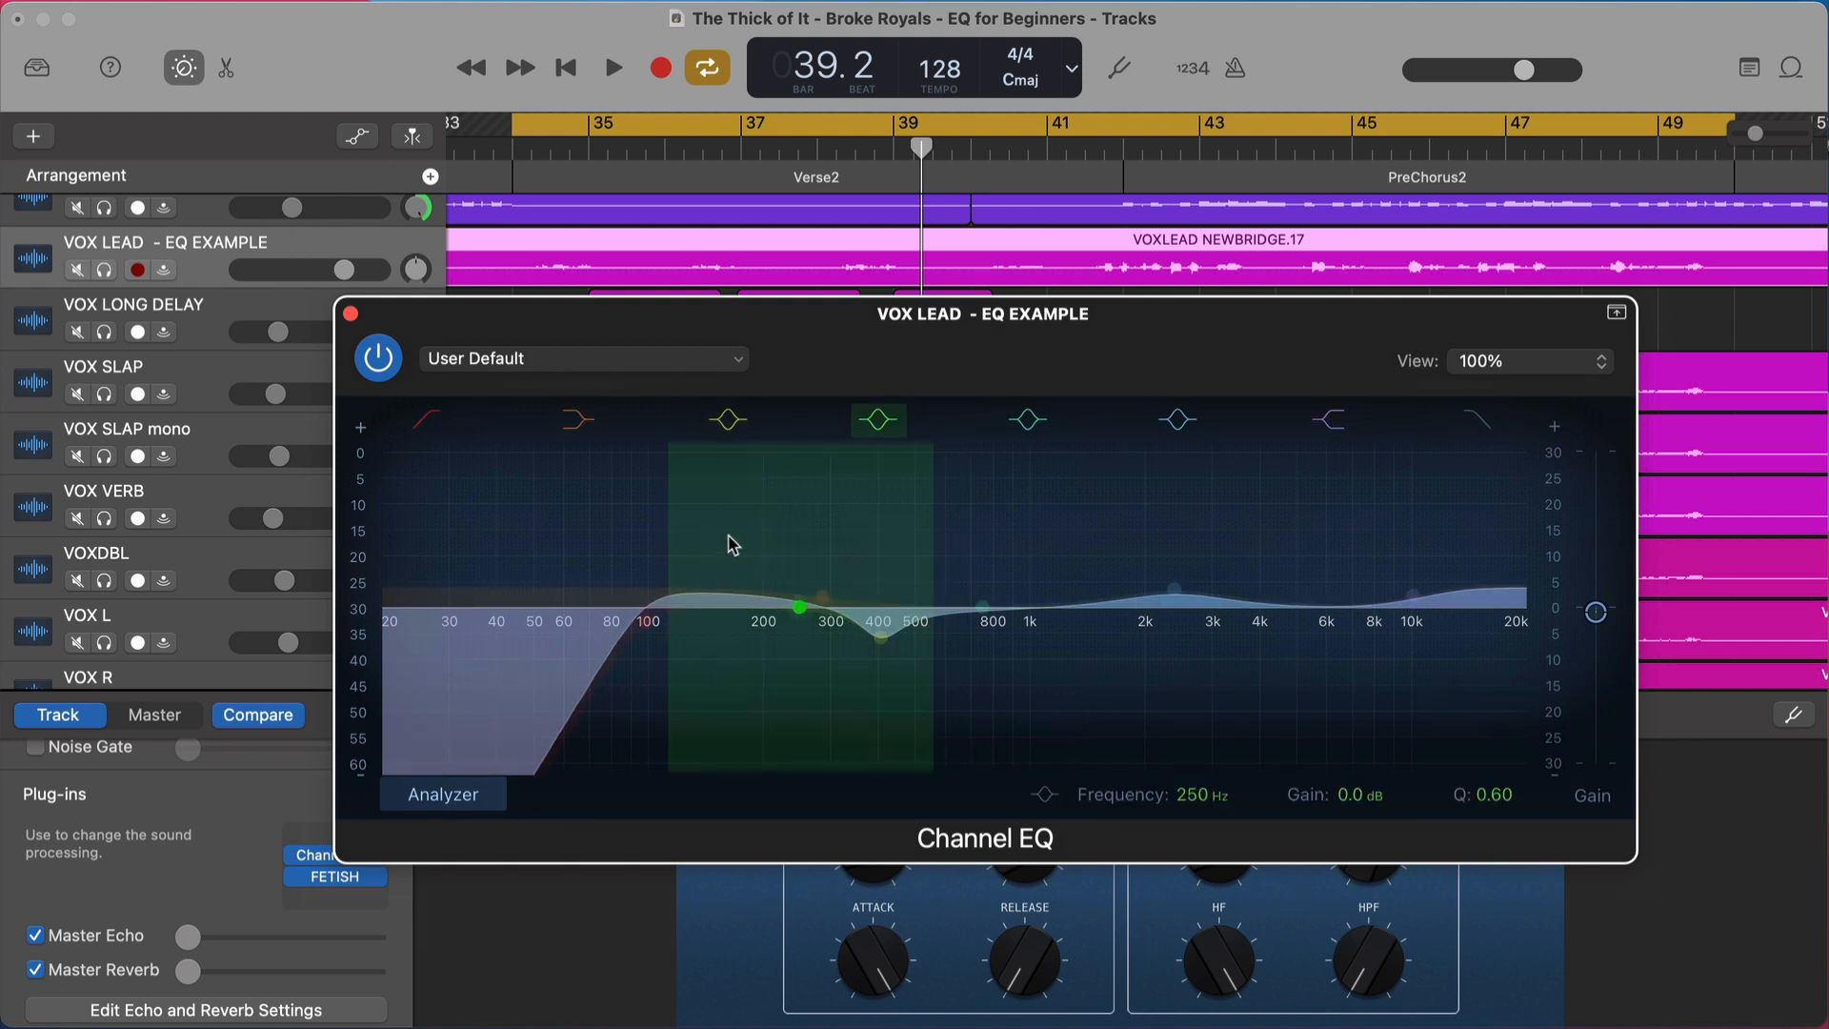
left_click_drag(790, 335, 791, 329)
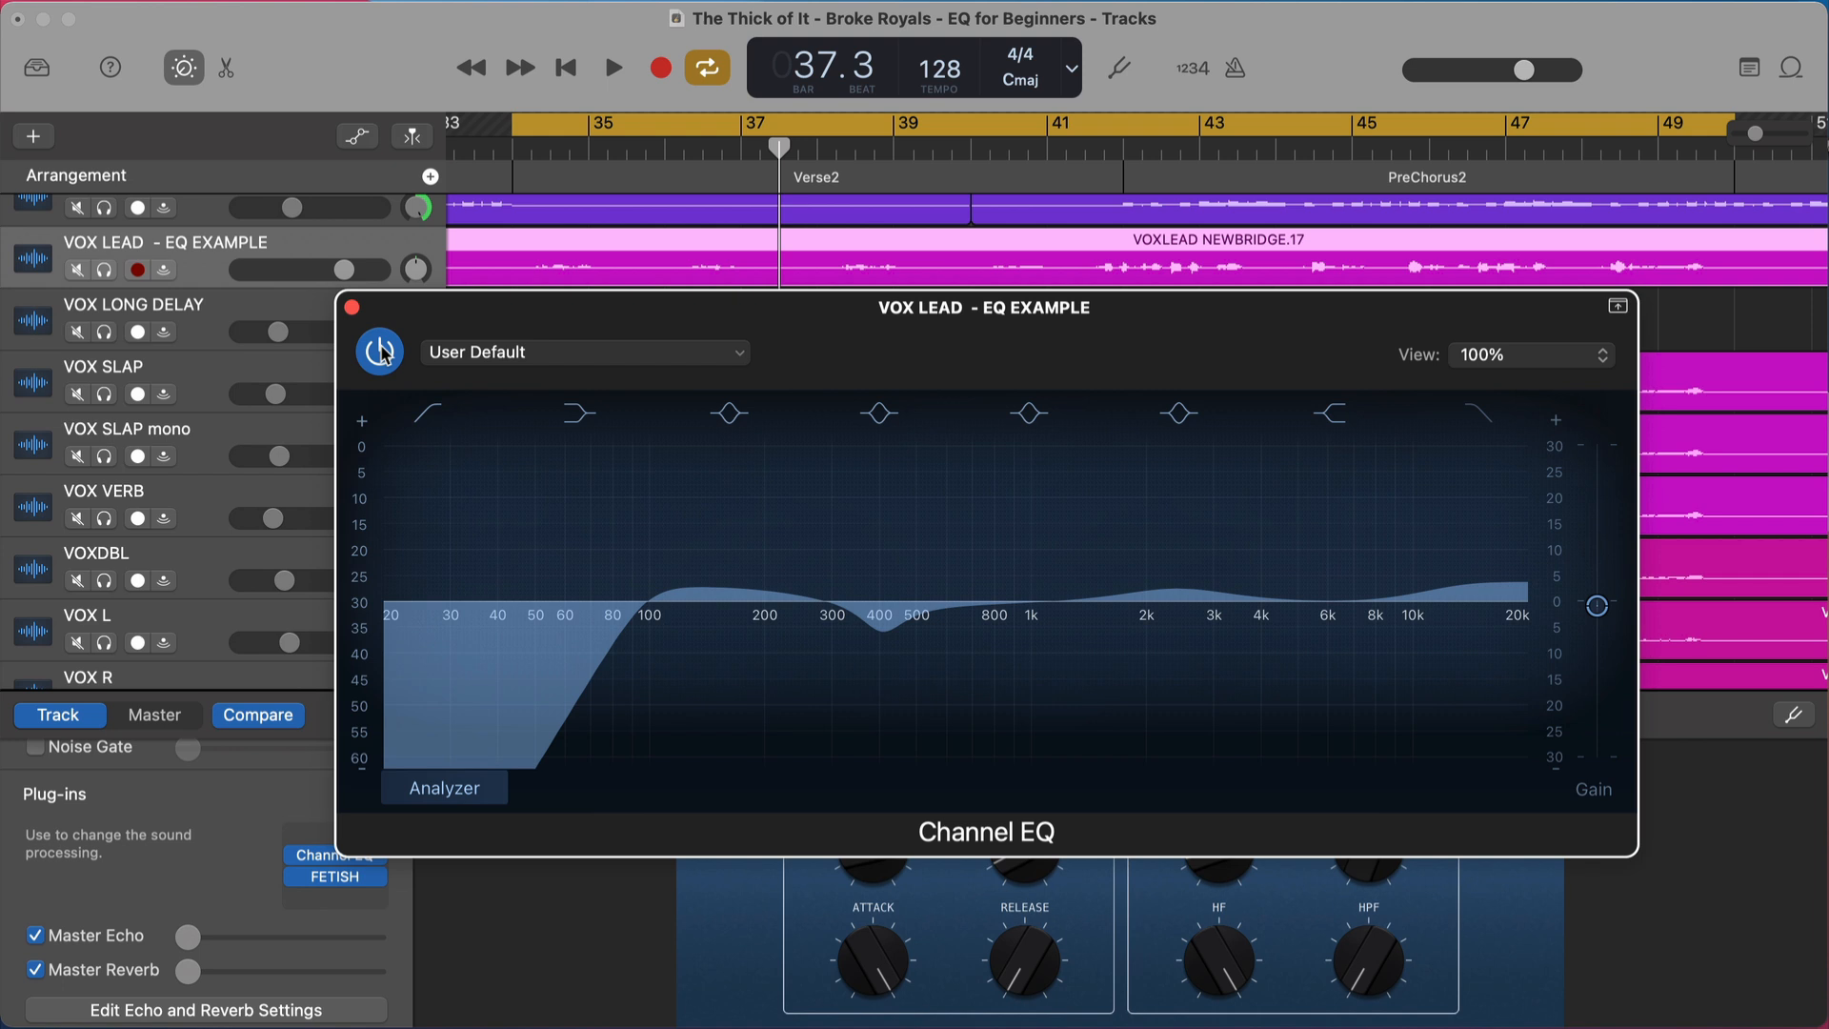
- Play the verse while bypassing and re-enabling the Channel EQ twice to compare the vocal with and without EQ
key("space")
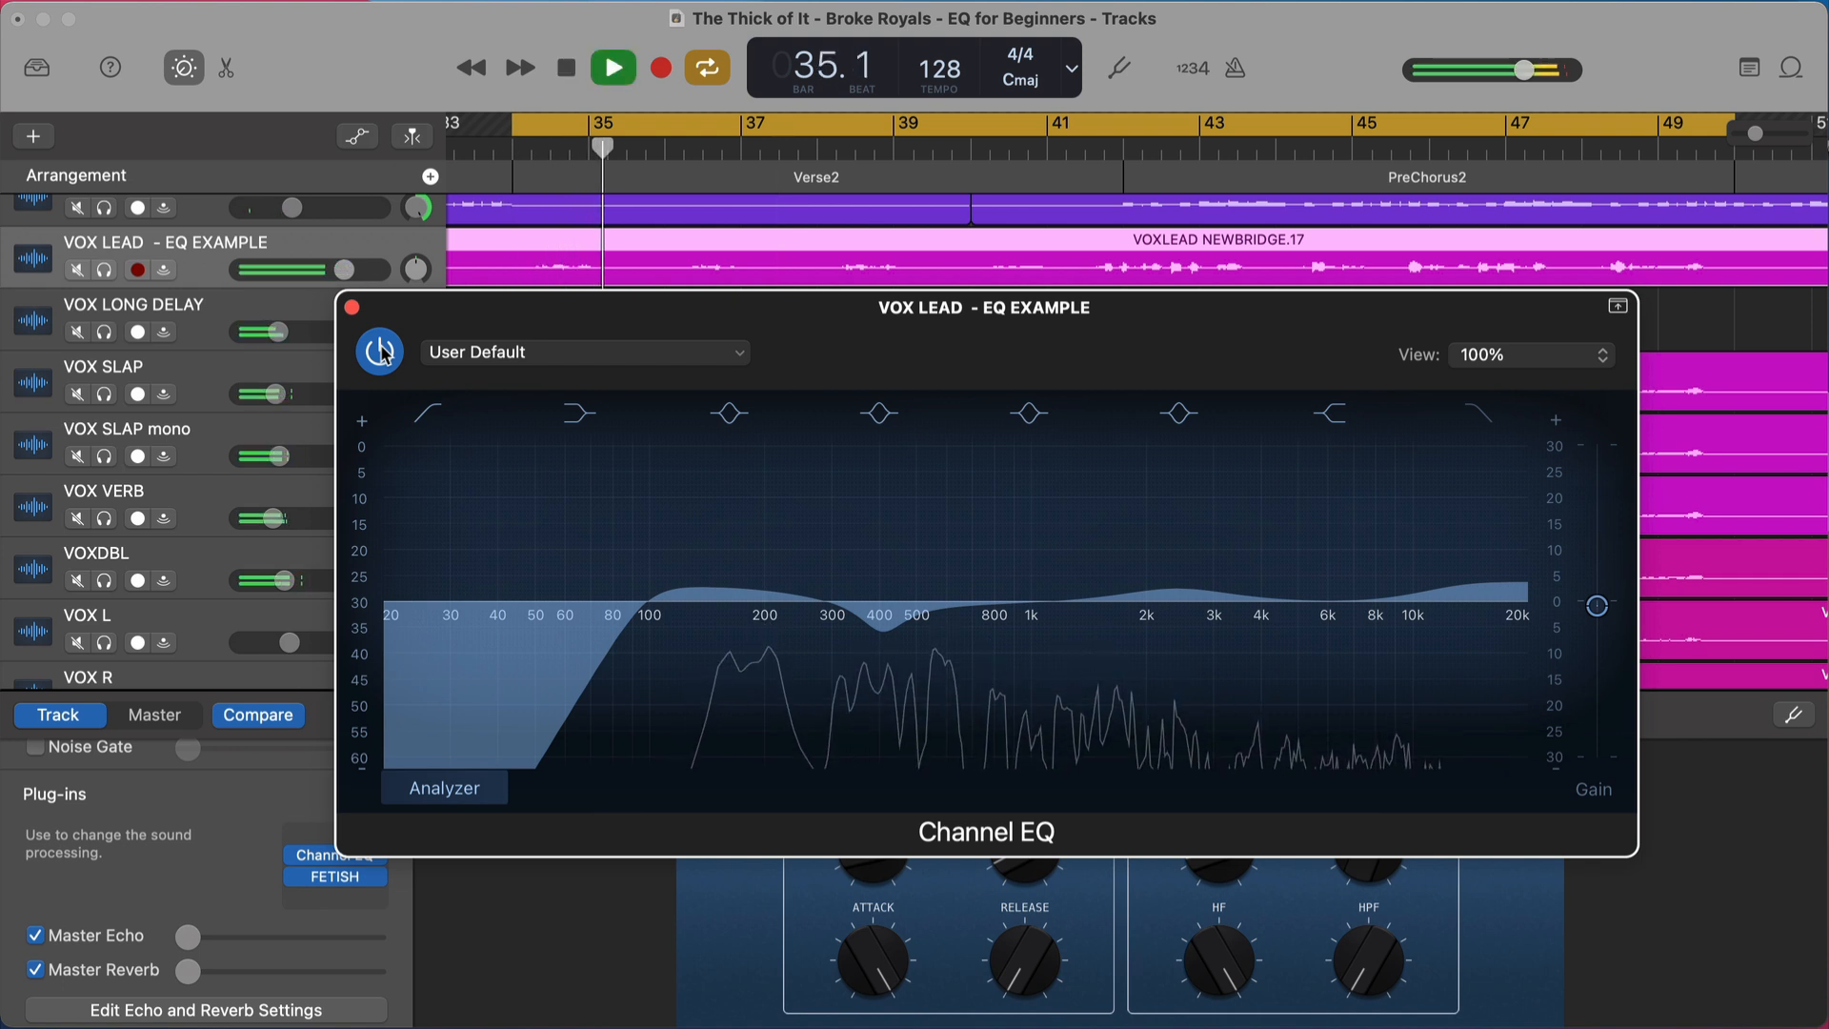
left_click(380, 351)
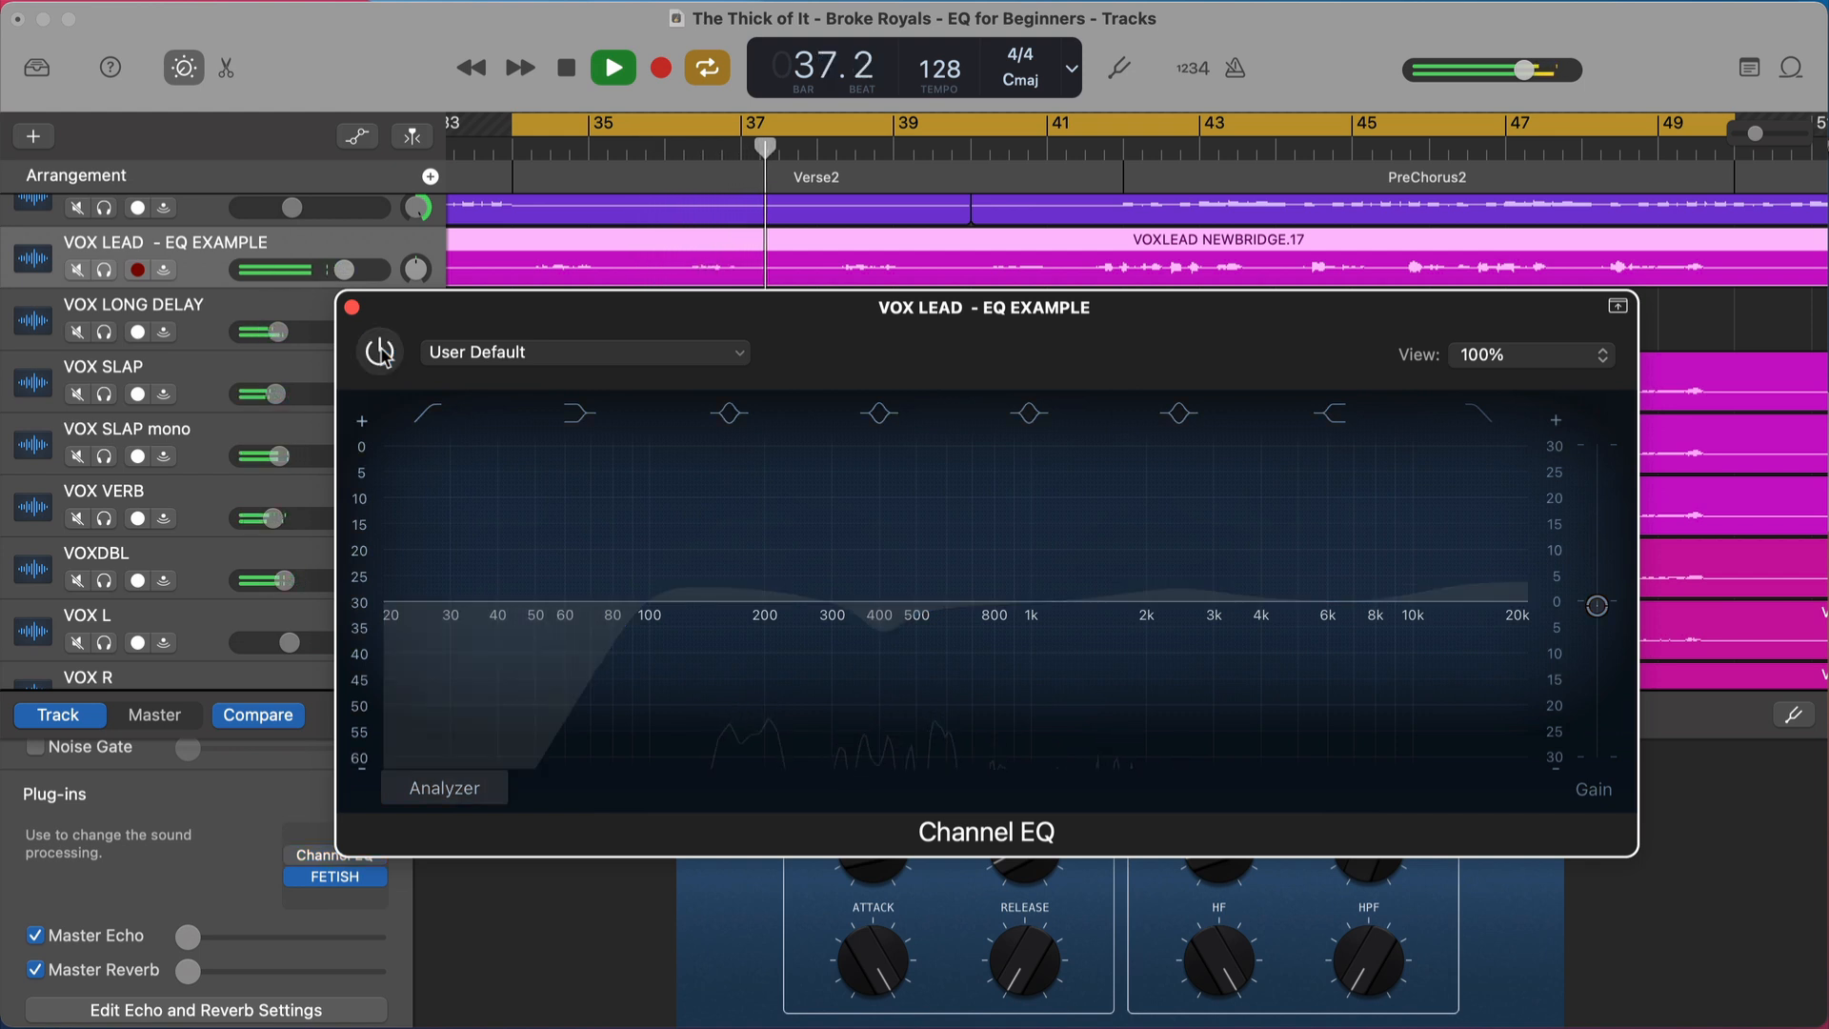
left_click(380, 351)
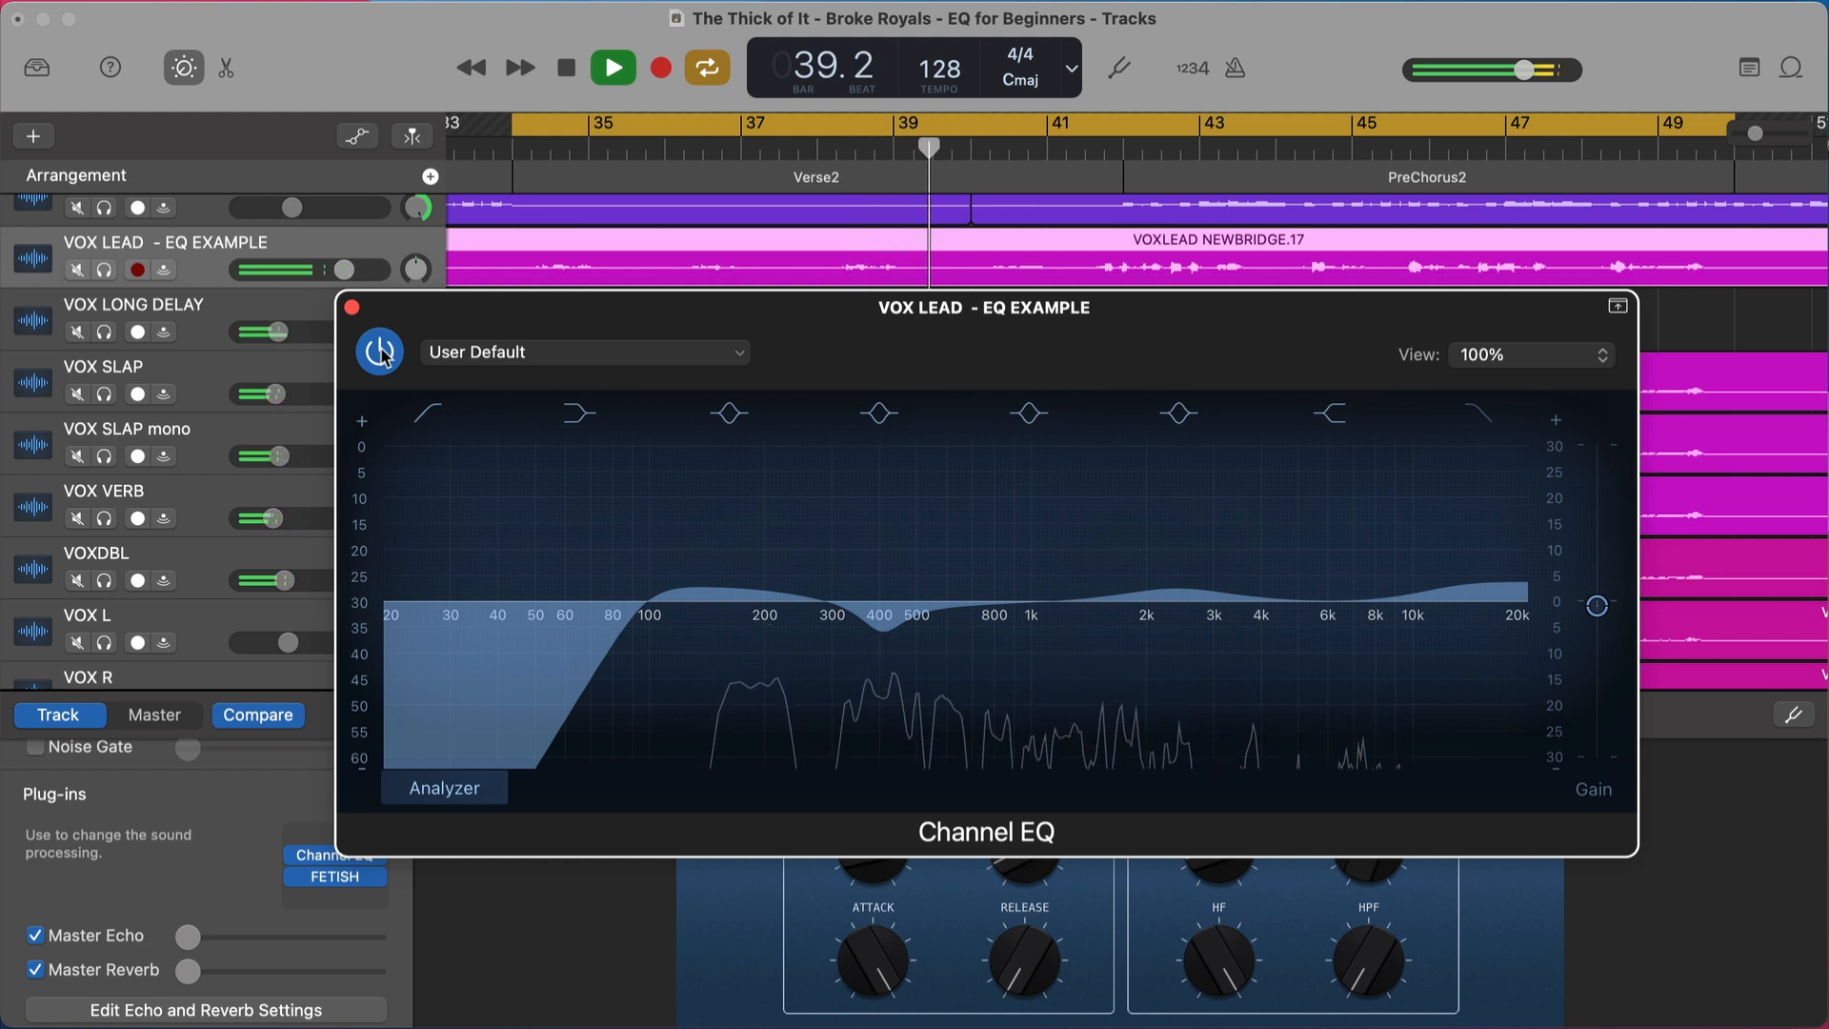
left_click(380, 351)
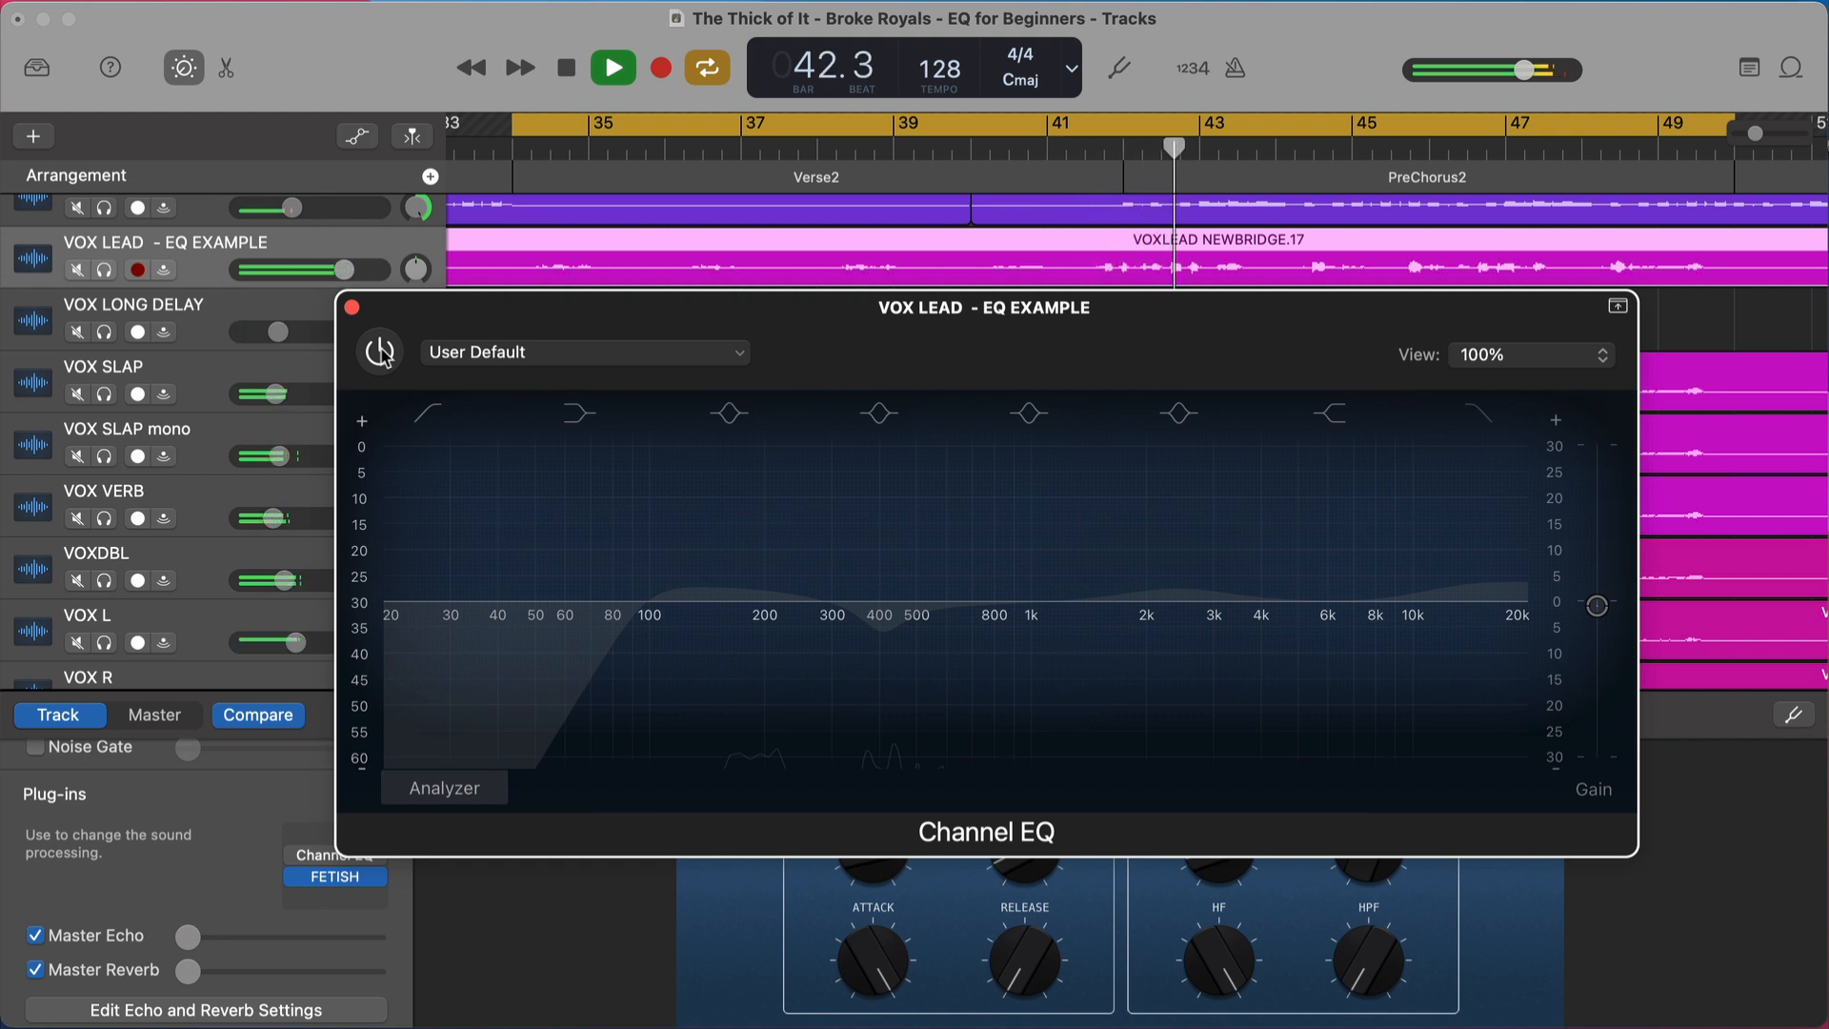
left_click(380, 351)
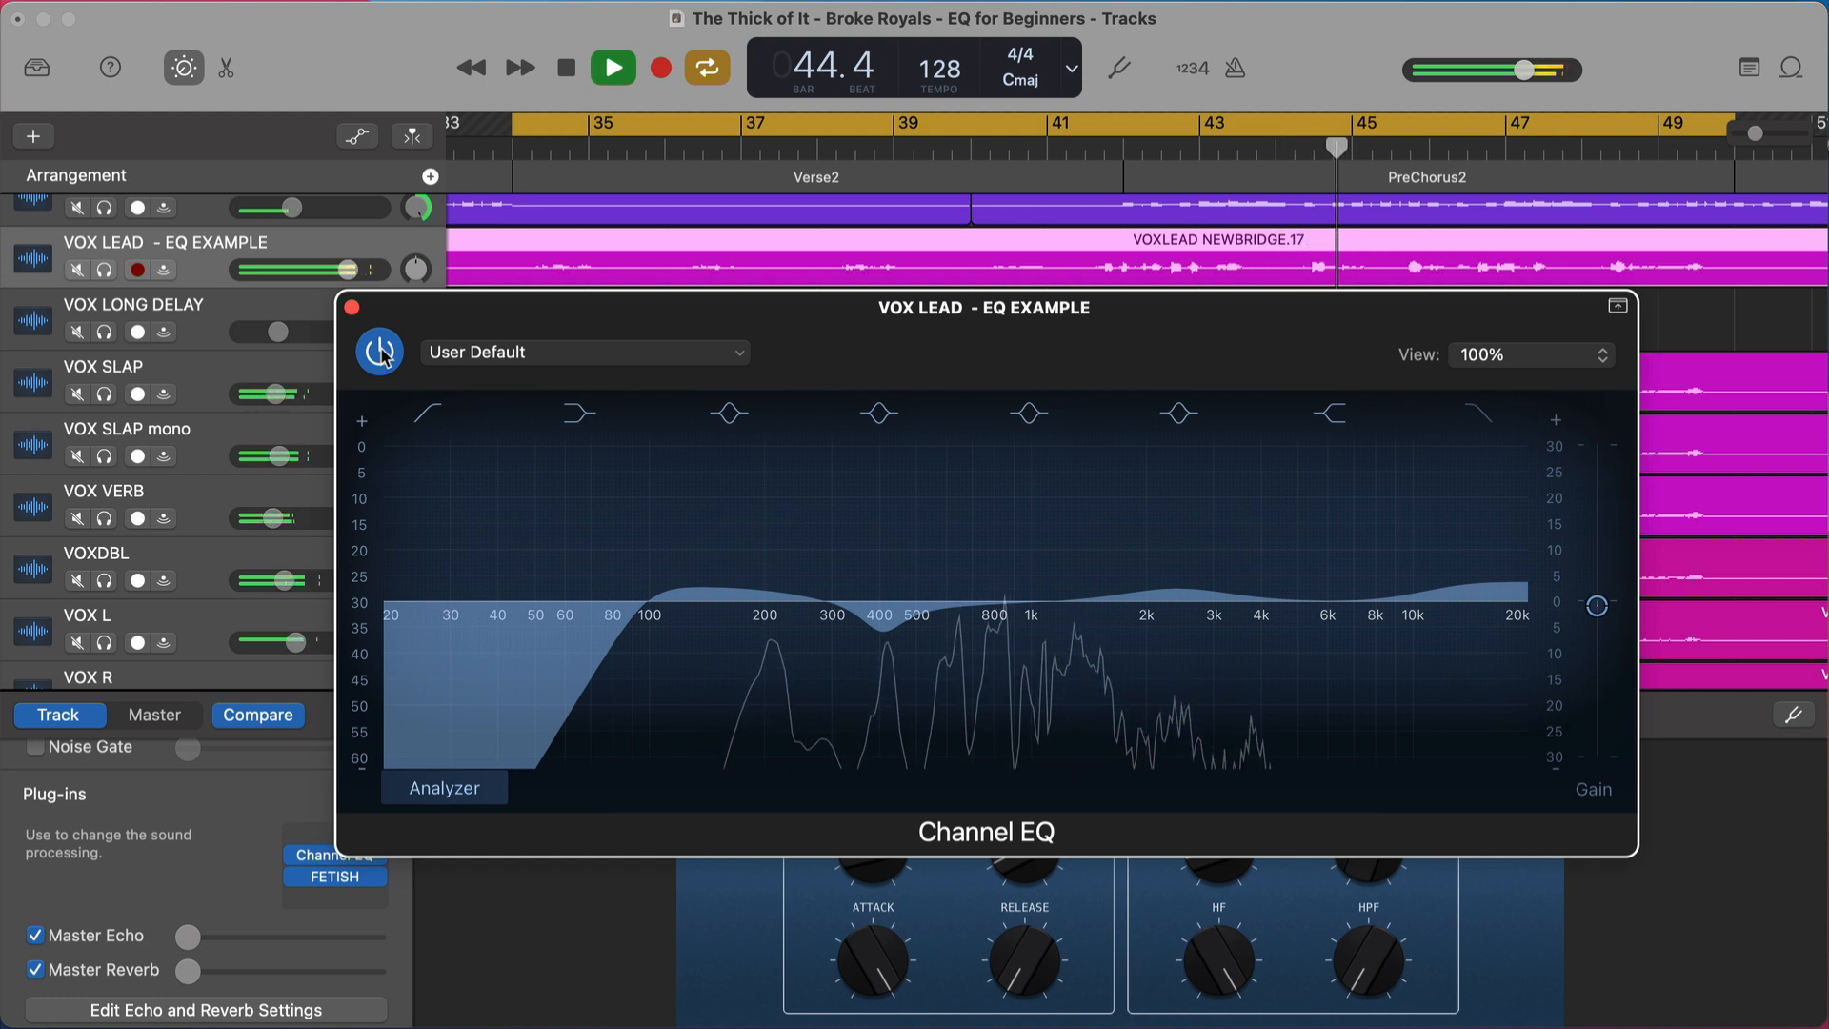
key("space")
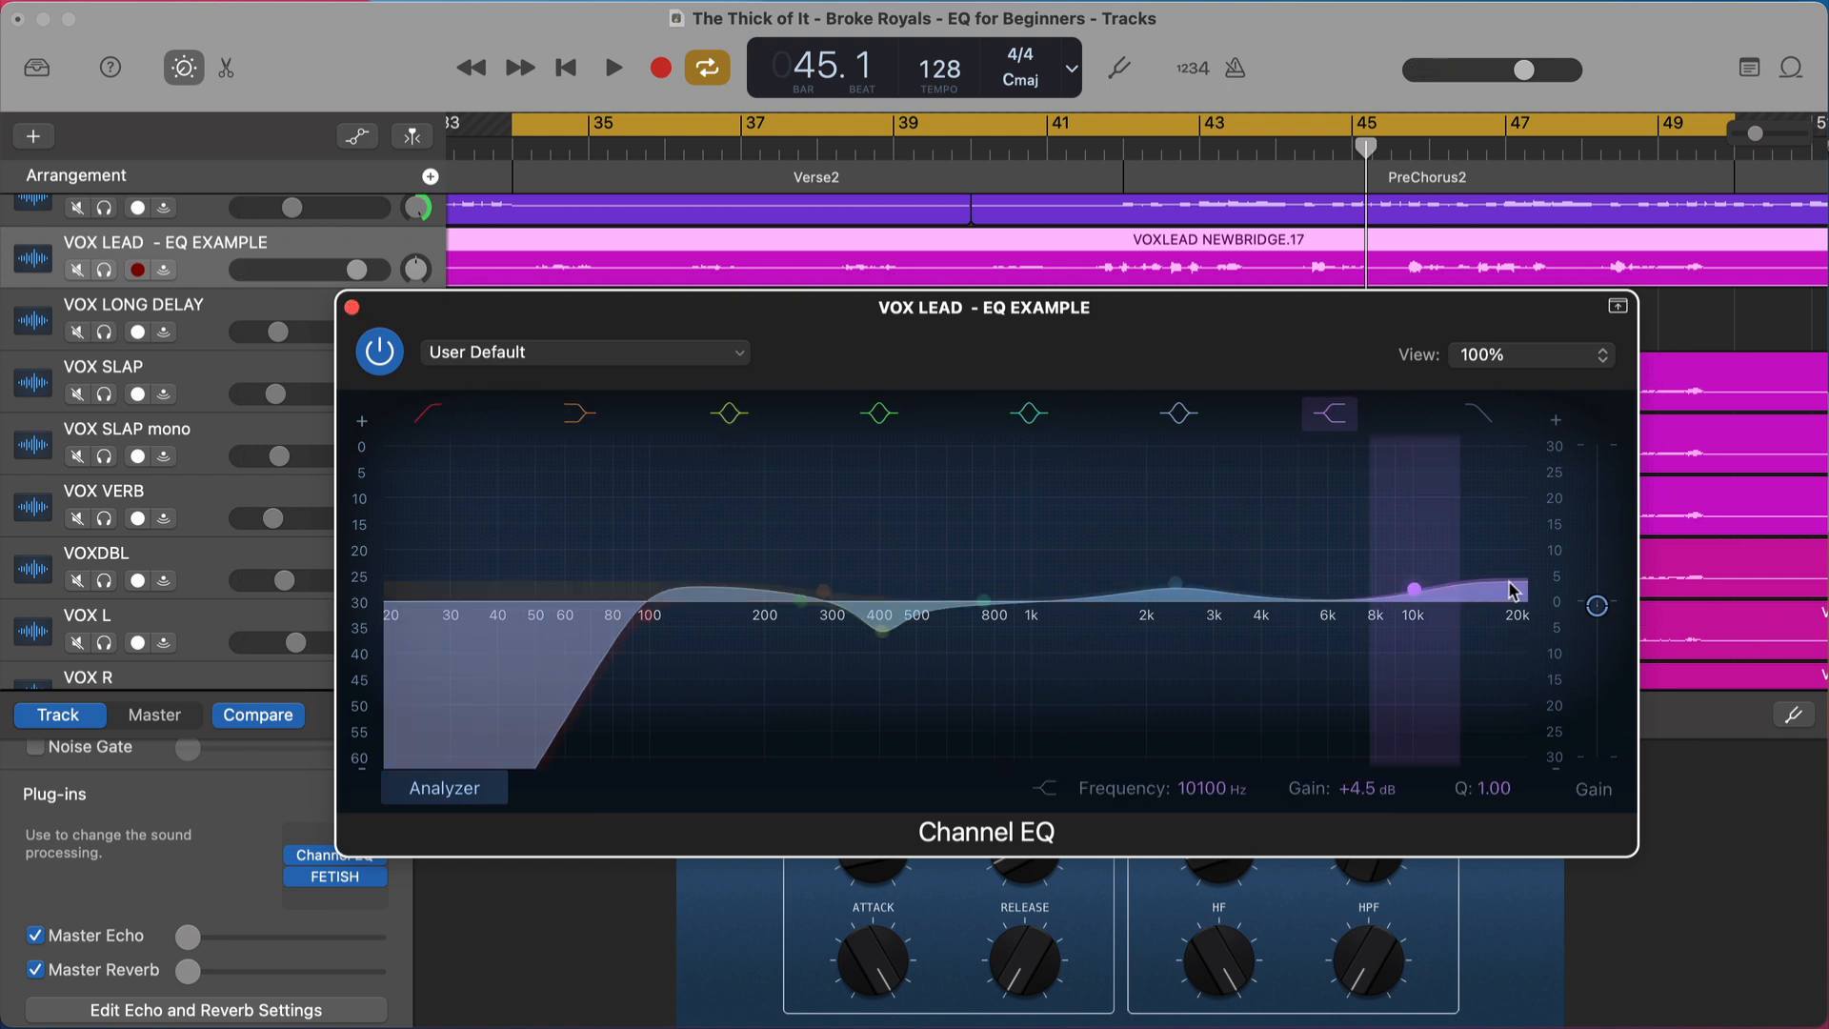
- Bypass the existing Channel EQ on the lead vocal track and close its window
left_click(352, 308)
mouse_move(301, 861)
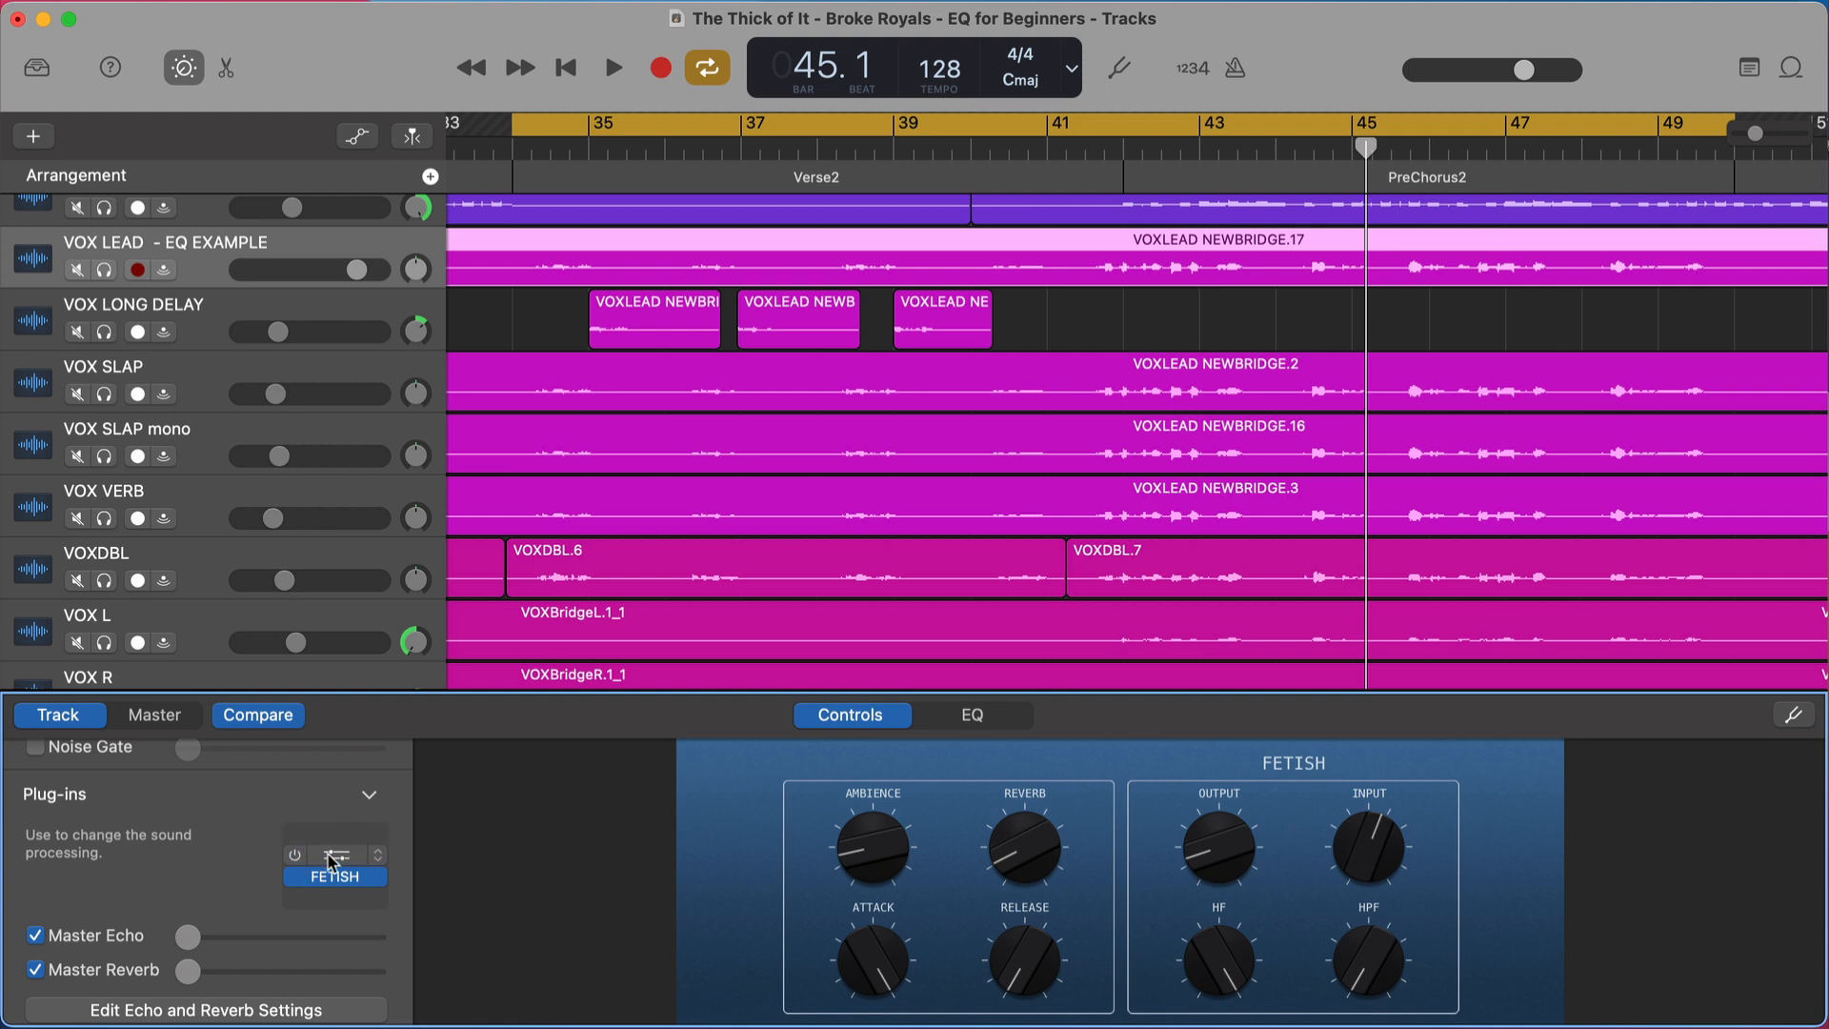
left_click(335, 856)
left_click(352, 305)
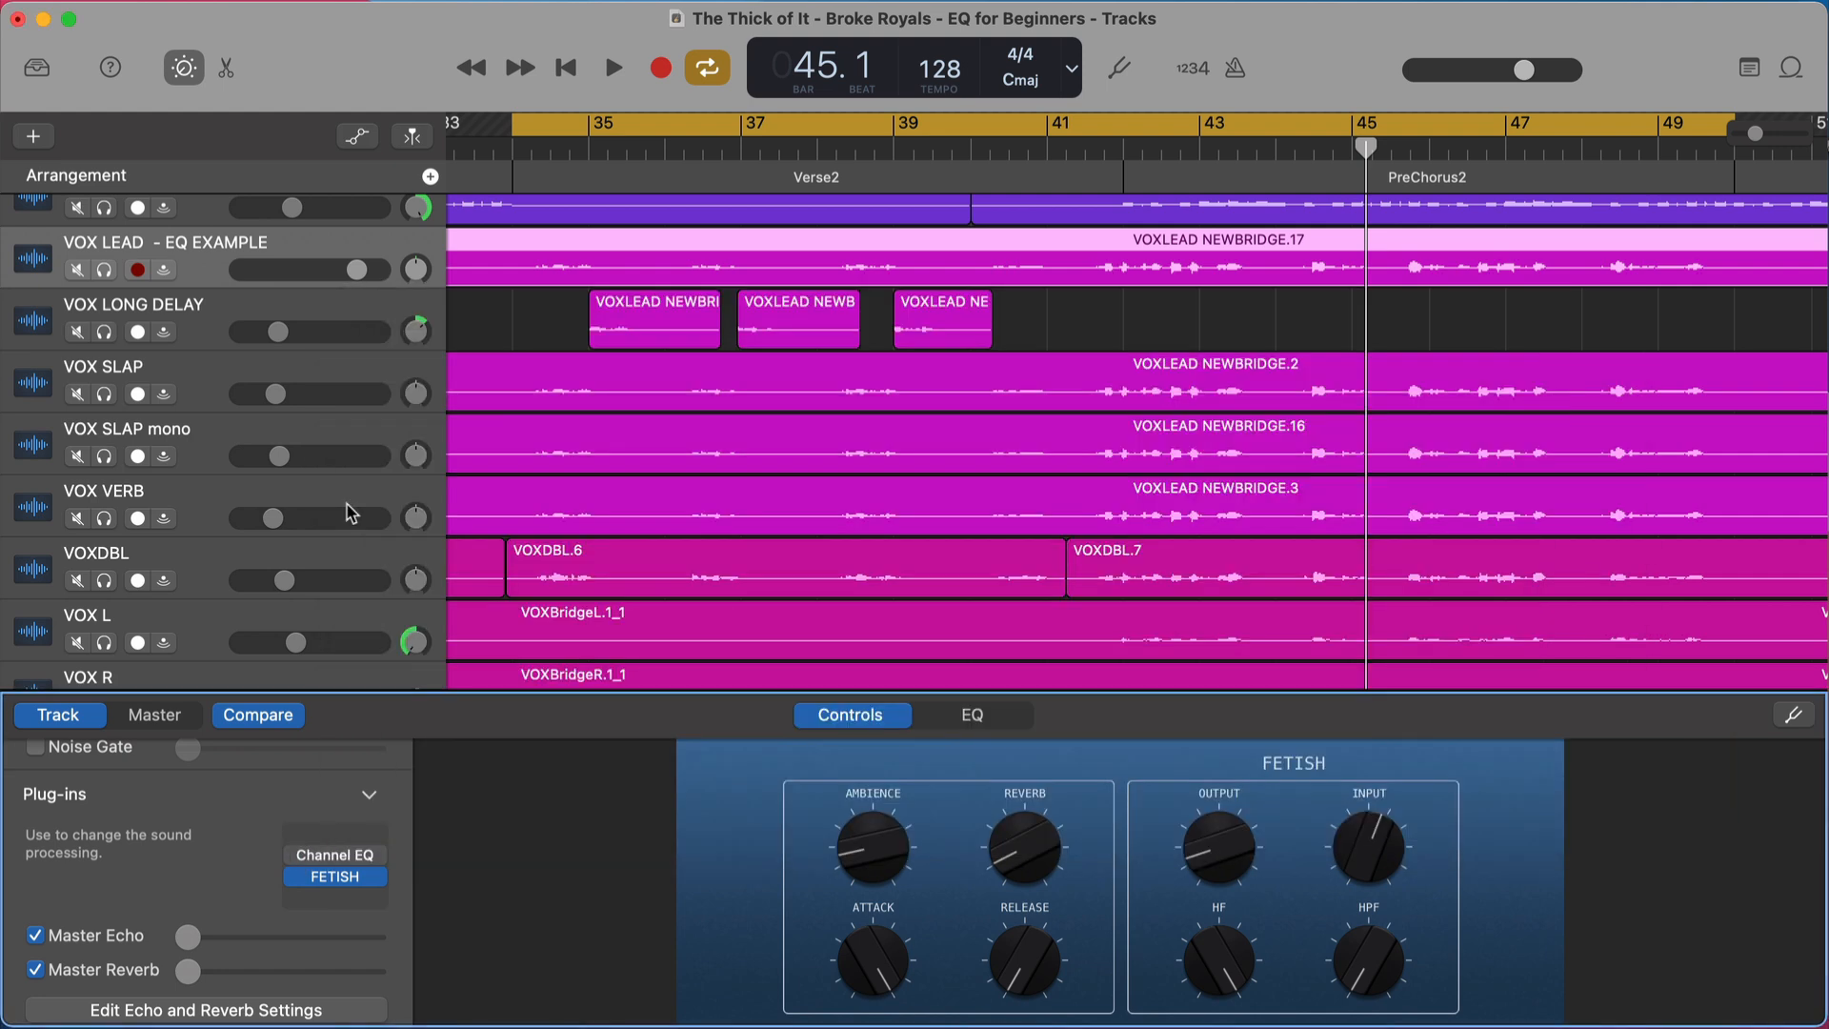
- Insert a new Channel EQ in the empty plug-in slot above the bypassed one and reposition its window
left_click(338, 835)
left_click(367, 897)
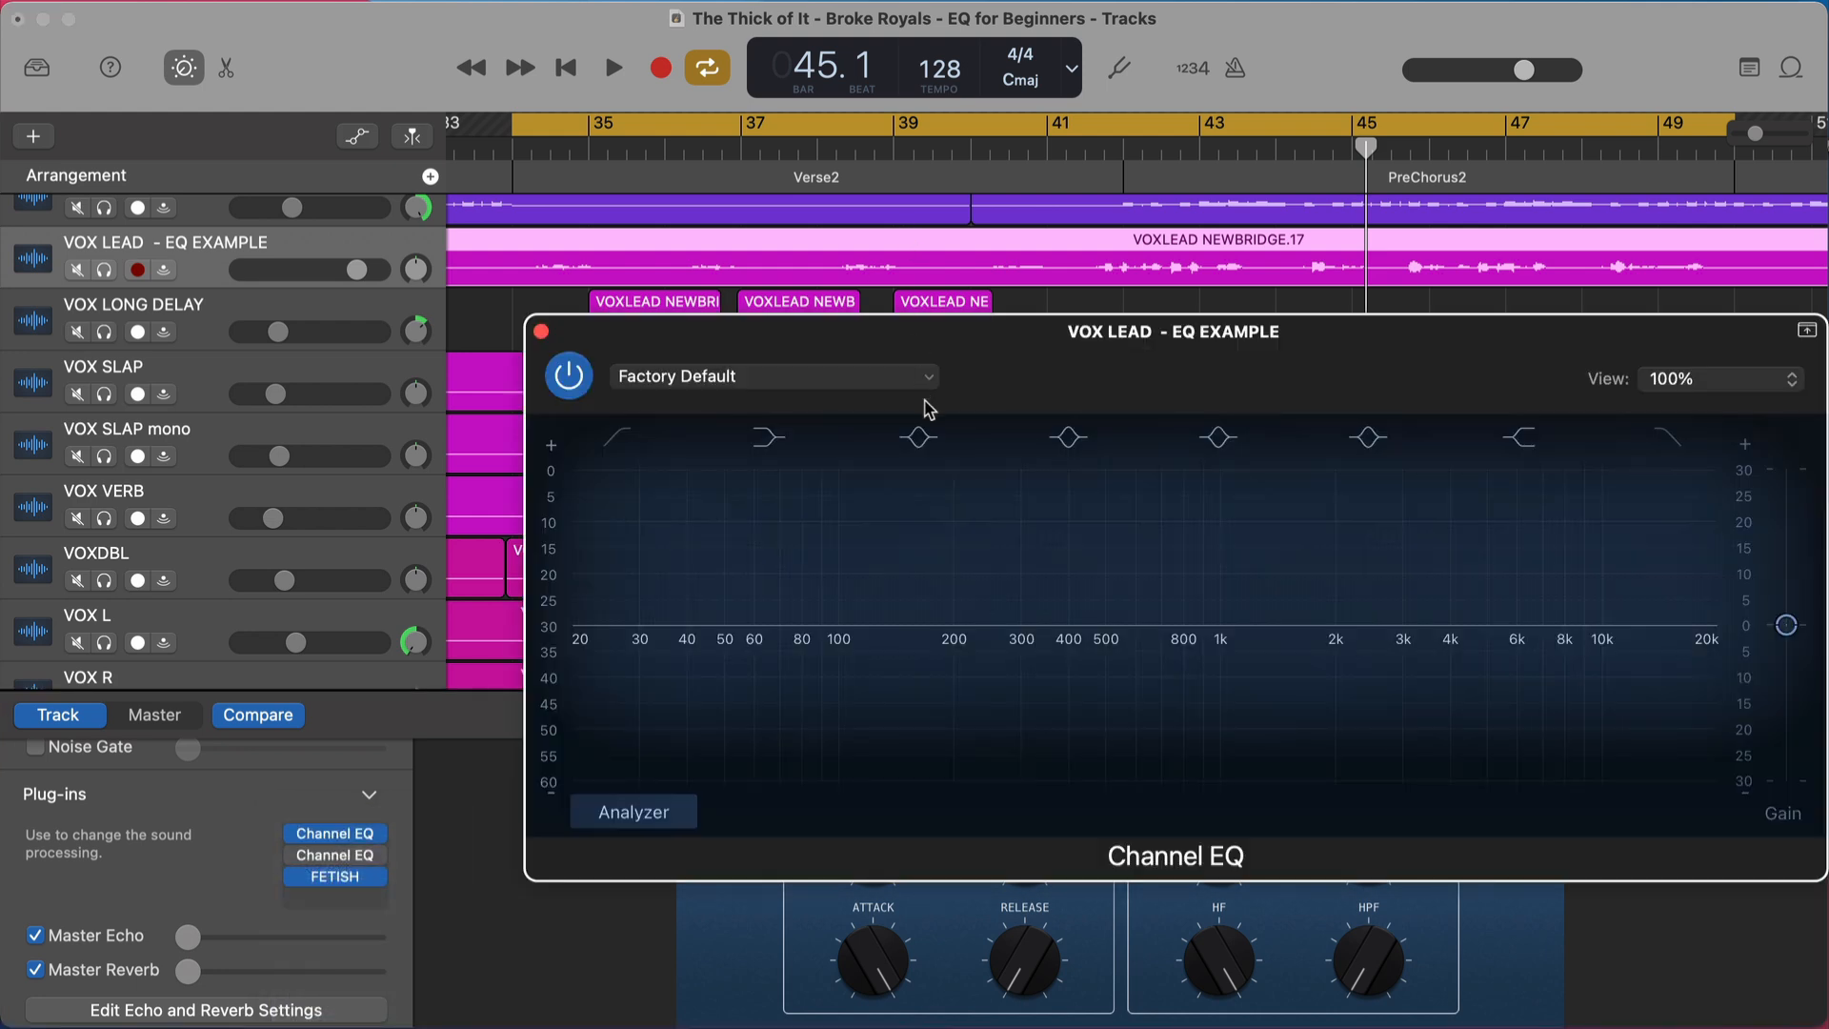
left_click_drag(990, 346, 830, 331)
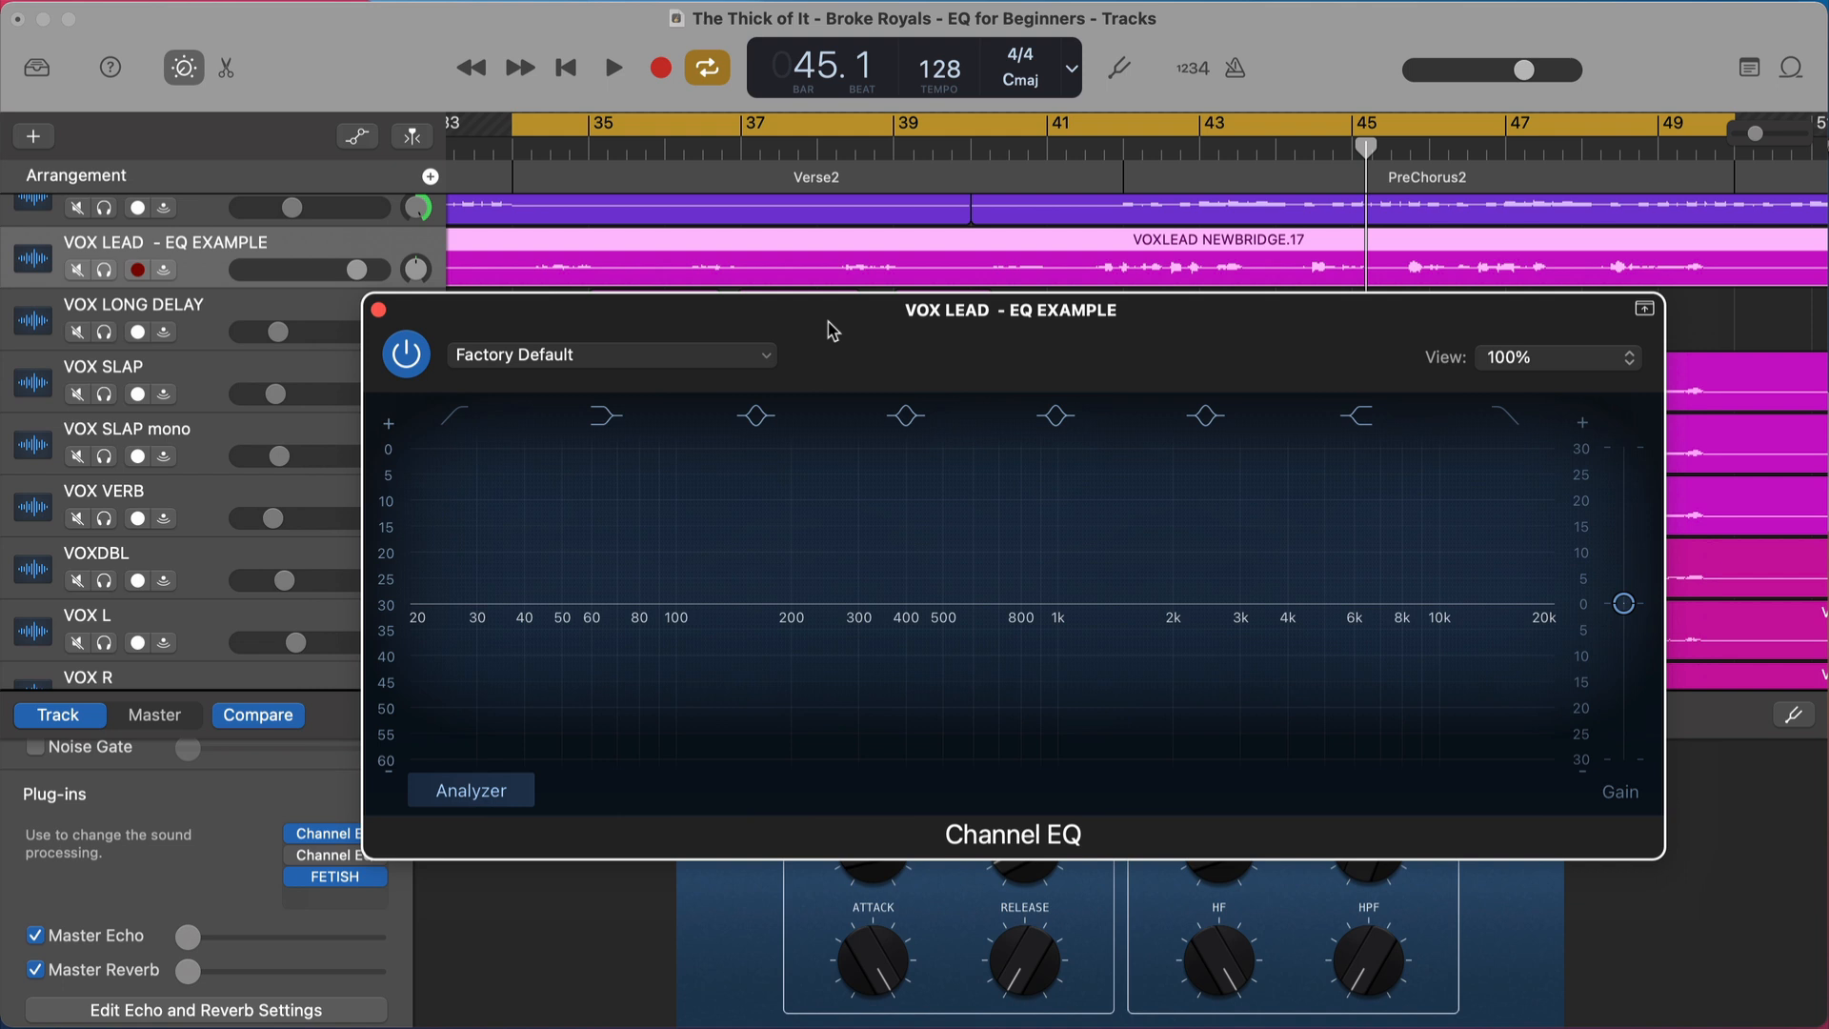
- Enable the low cut filter and set it to about 97 Hz at 36 dB/Oct with a Q of about 0.67
mouse_move(854, 482)
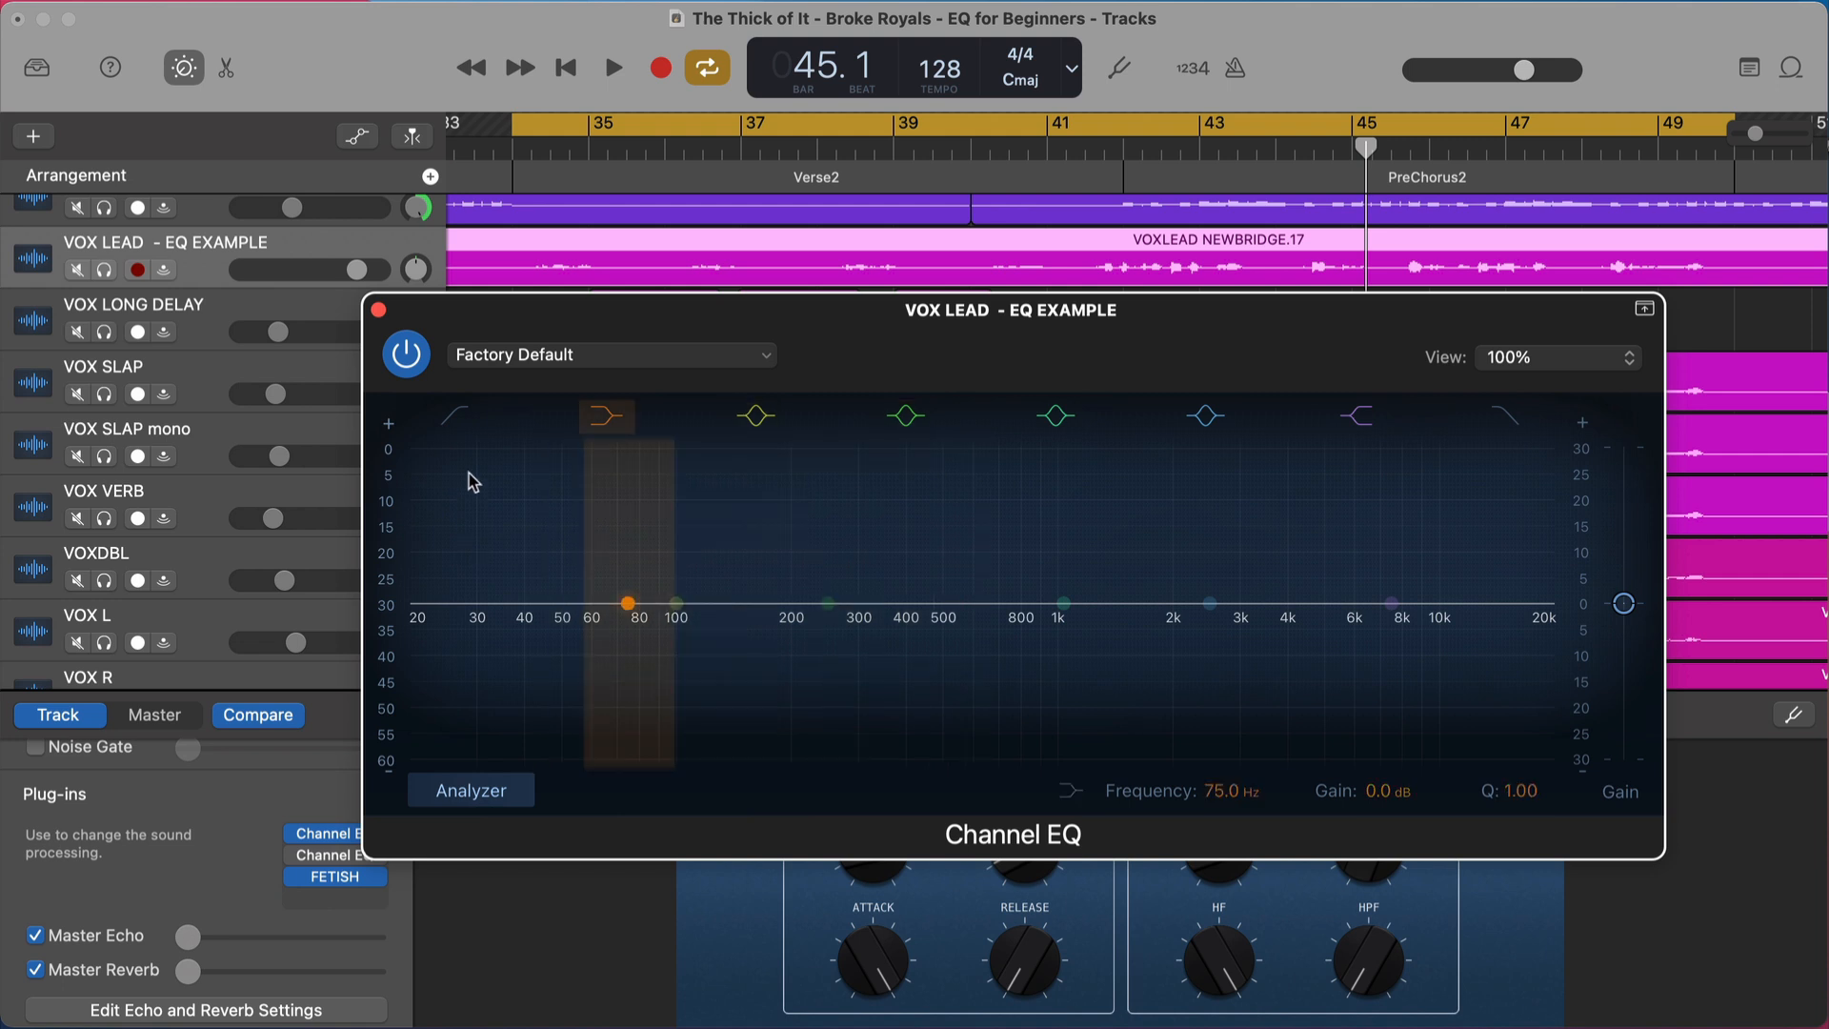
left_click(452, 421)
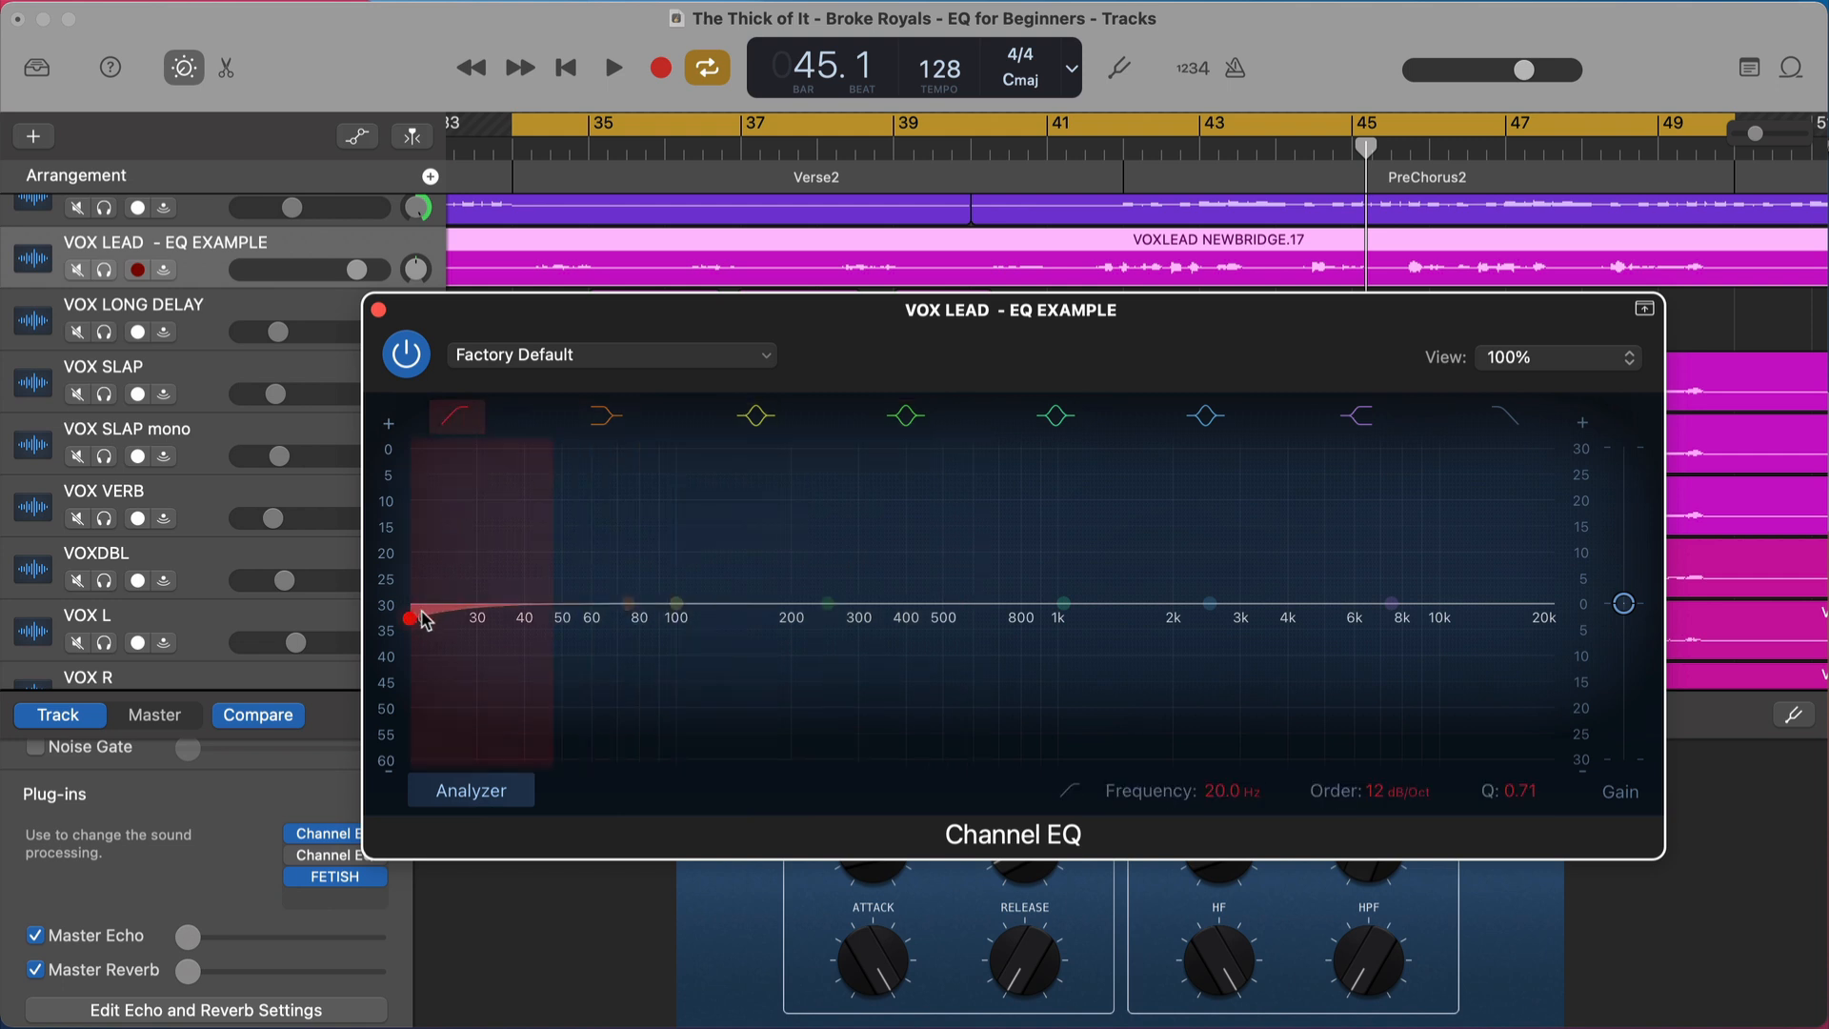
left_click_drag(435, 620, 595, 618)
left_click_drag(445, 564, 681, 621)
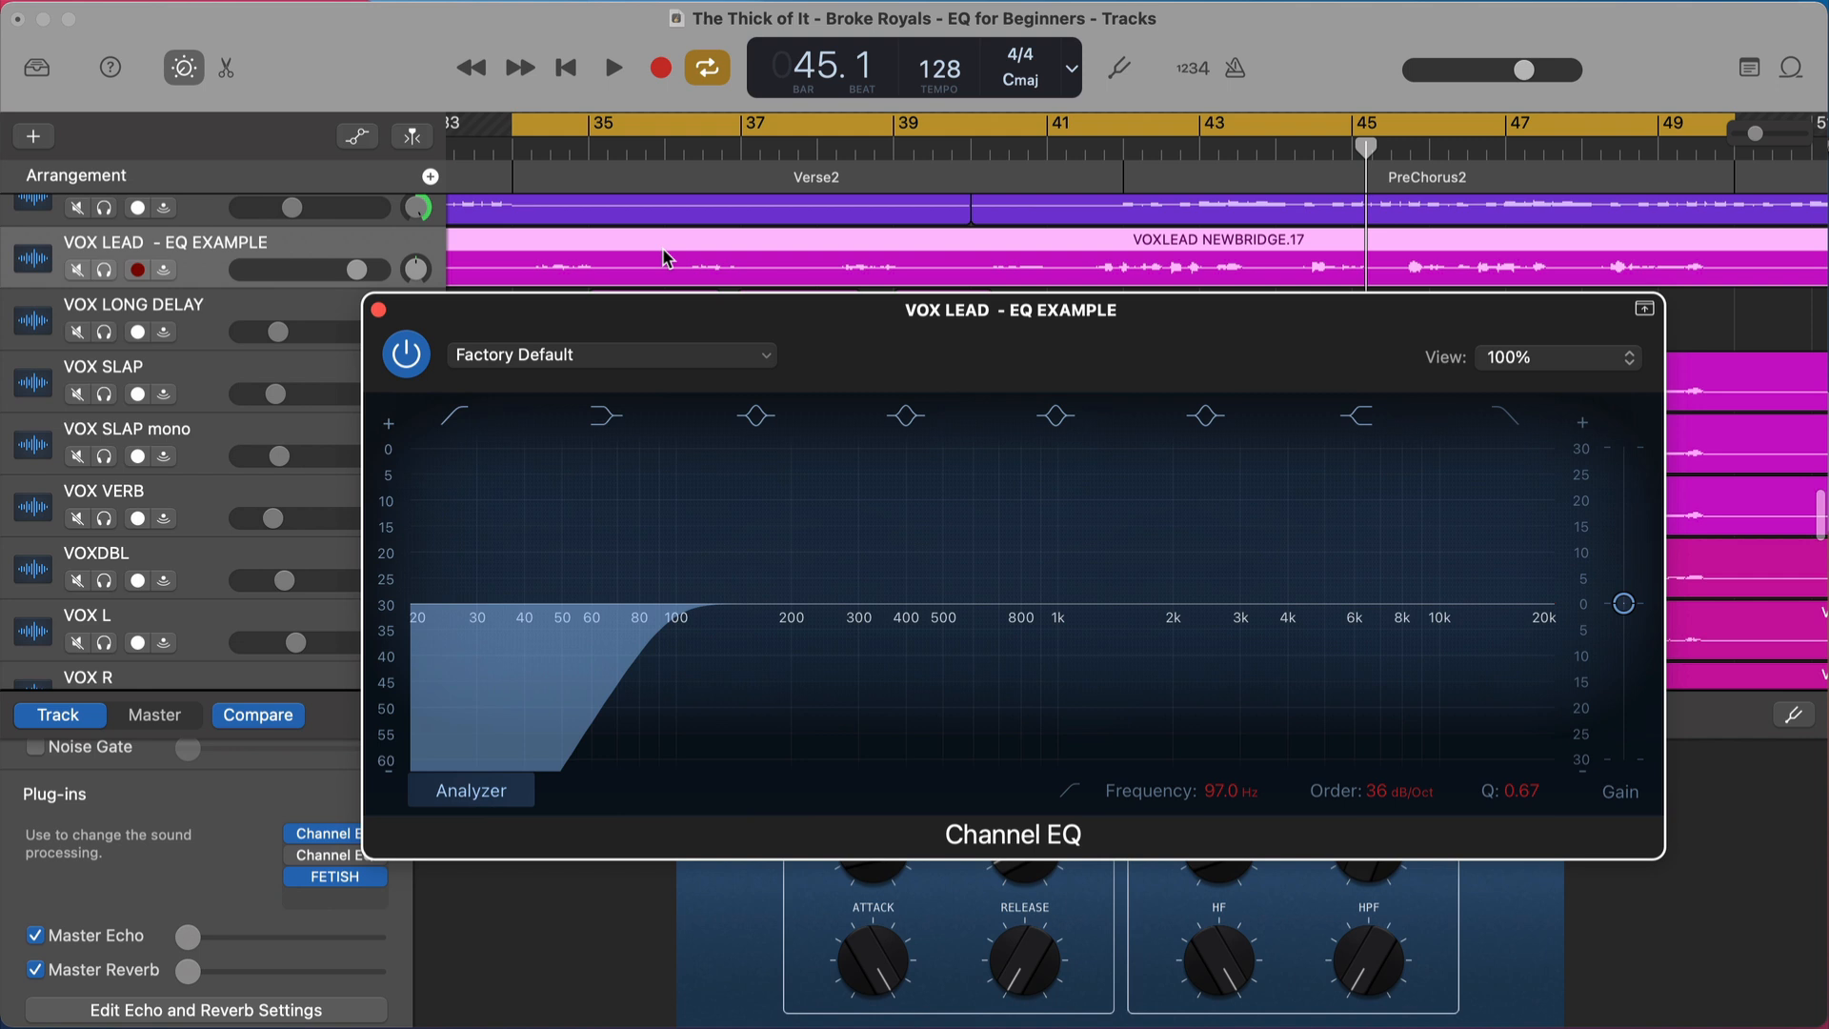
left_click_drag(674, 628, 664, 651)
- Solo the lead vocal during playback and raise the low cut to about 105 Hz with a Q of about 0.75
key("space")
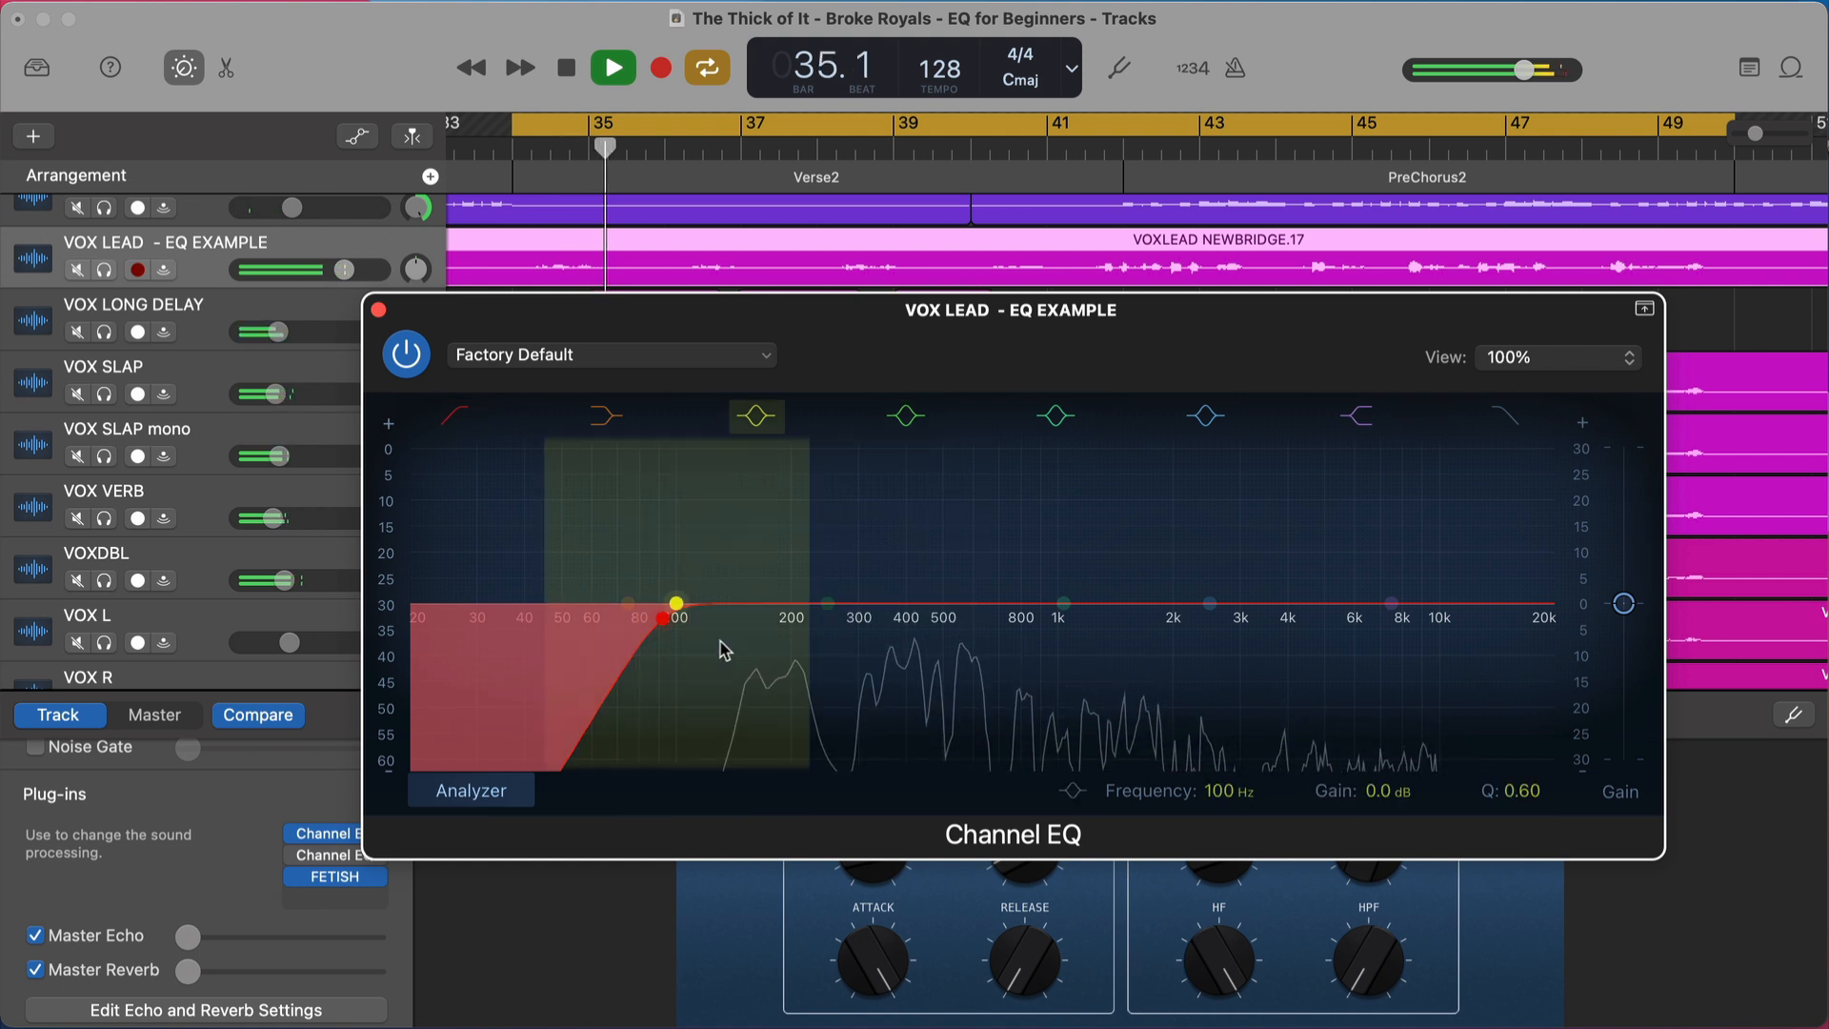
key("s")
mouse_move(664, 618)
left_mouse_down()
mouse_move(1010, 620)
mouse_move(675, 614)
left_mouse_up()
key("space")
left_click_drag(677, 619, 684, 614)
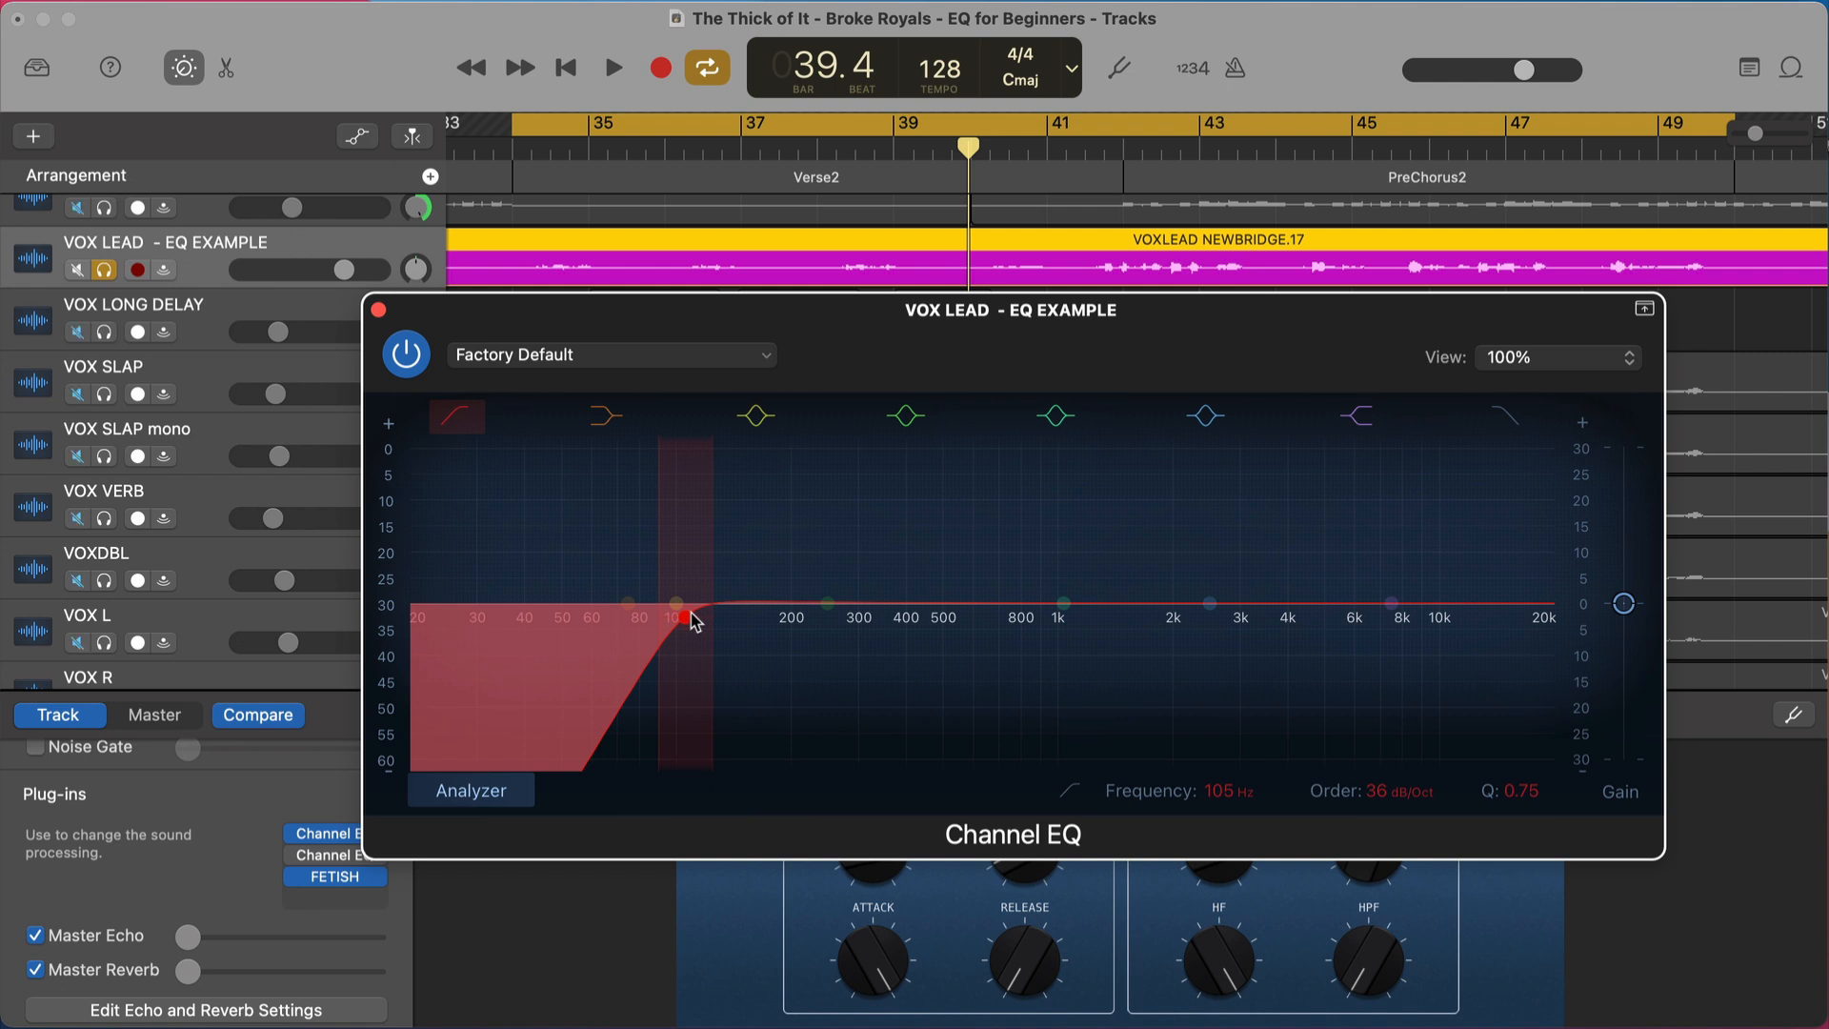
- Try a cut of about 3.9 dB at 308 Hz with Q 0.83 on the green band, and reset that band
mouse_move(819, 600)
left_mouse_down()
mouse_move(835, 626)
mouse_move(838, 603)
left_mouse_up()
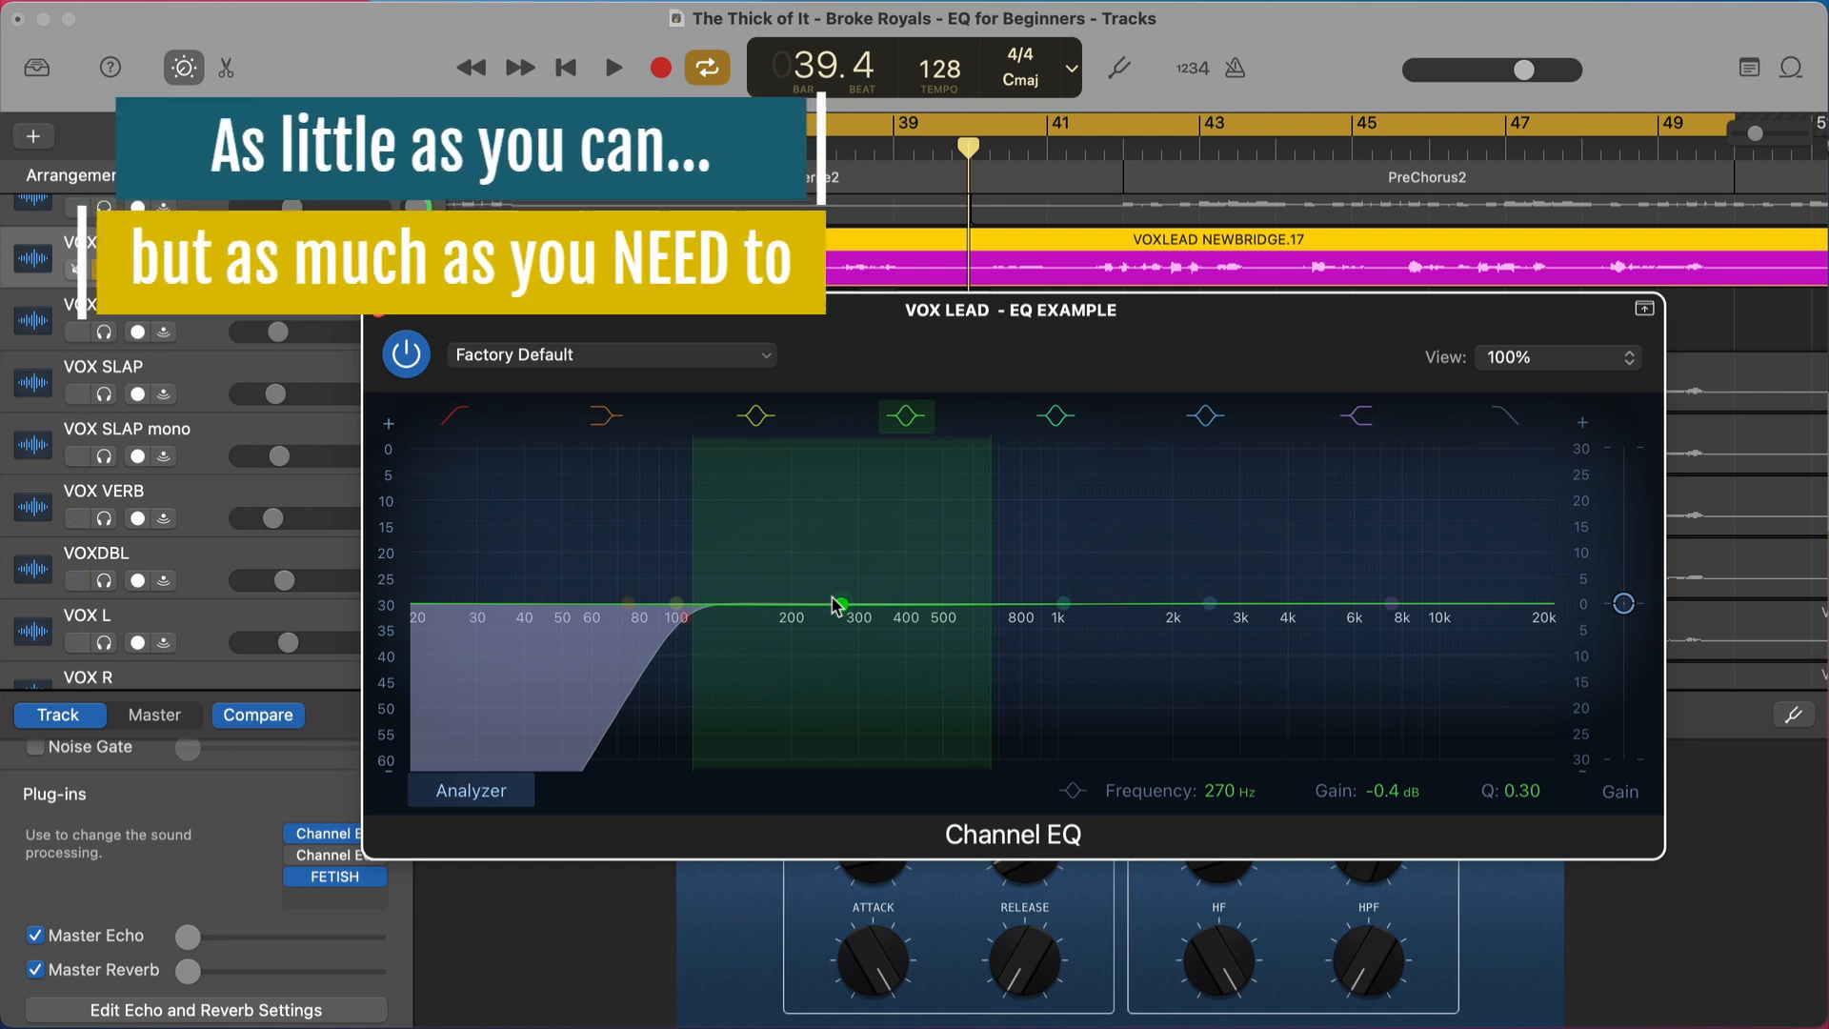
left_click_drag(842, 606, 862, 656)
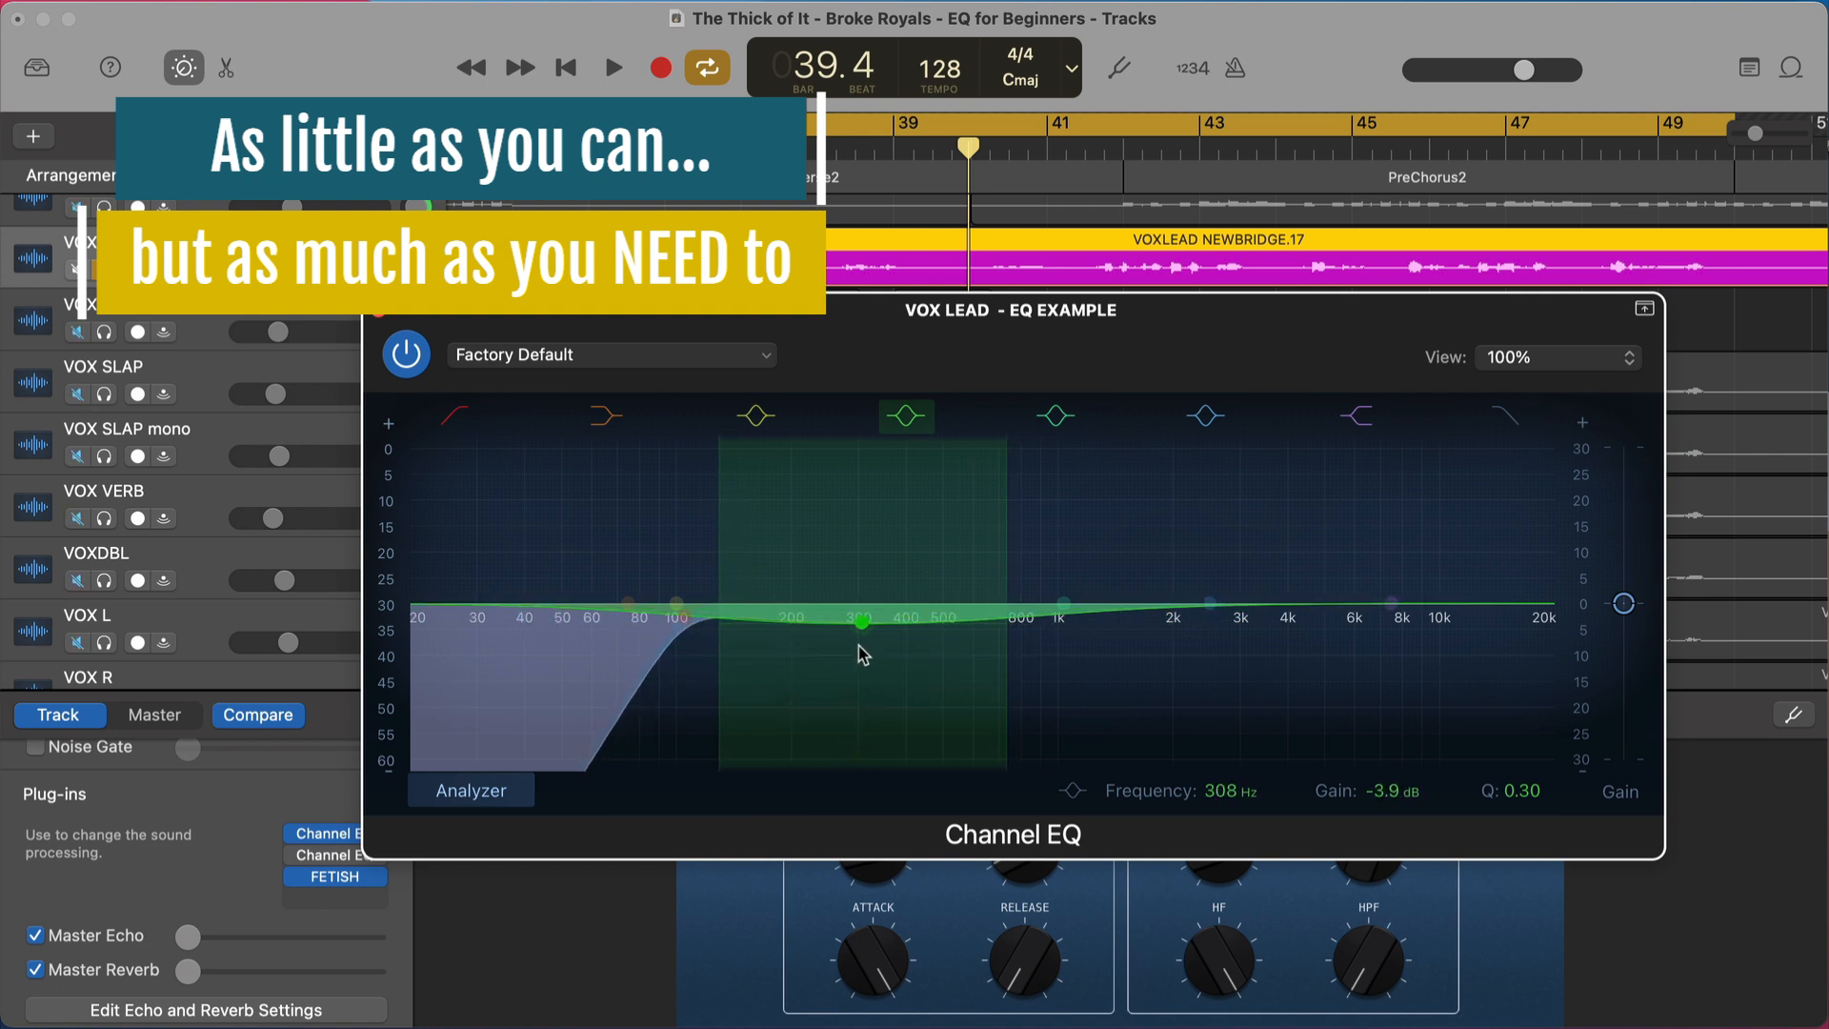
mouse_move(717, 576)
left_mouse_down()
mouse_move(775, 580)
mouse_move(745, 589)
left_mouse_up()
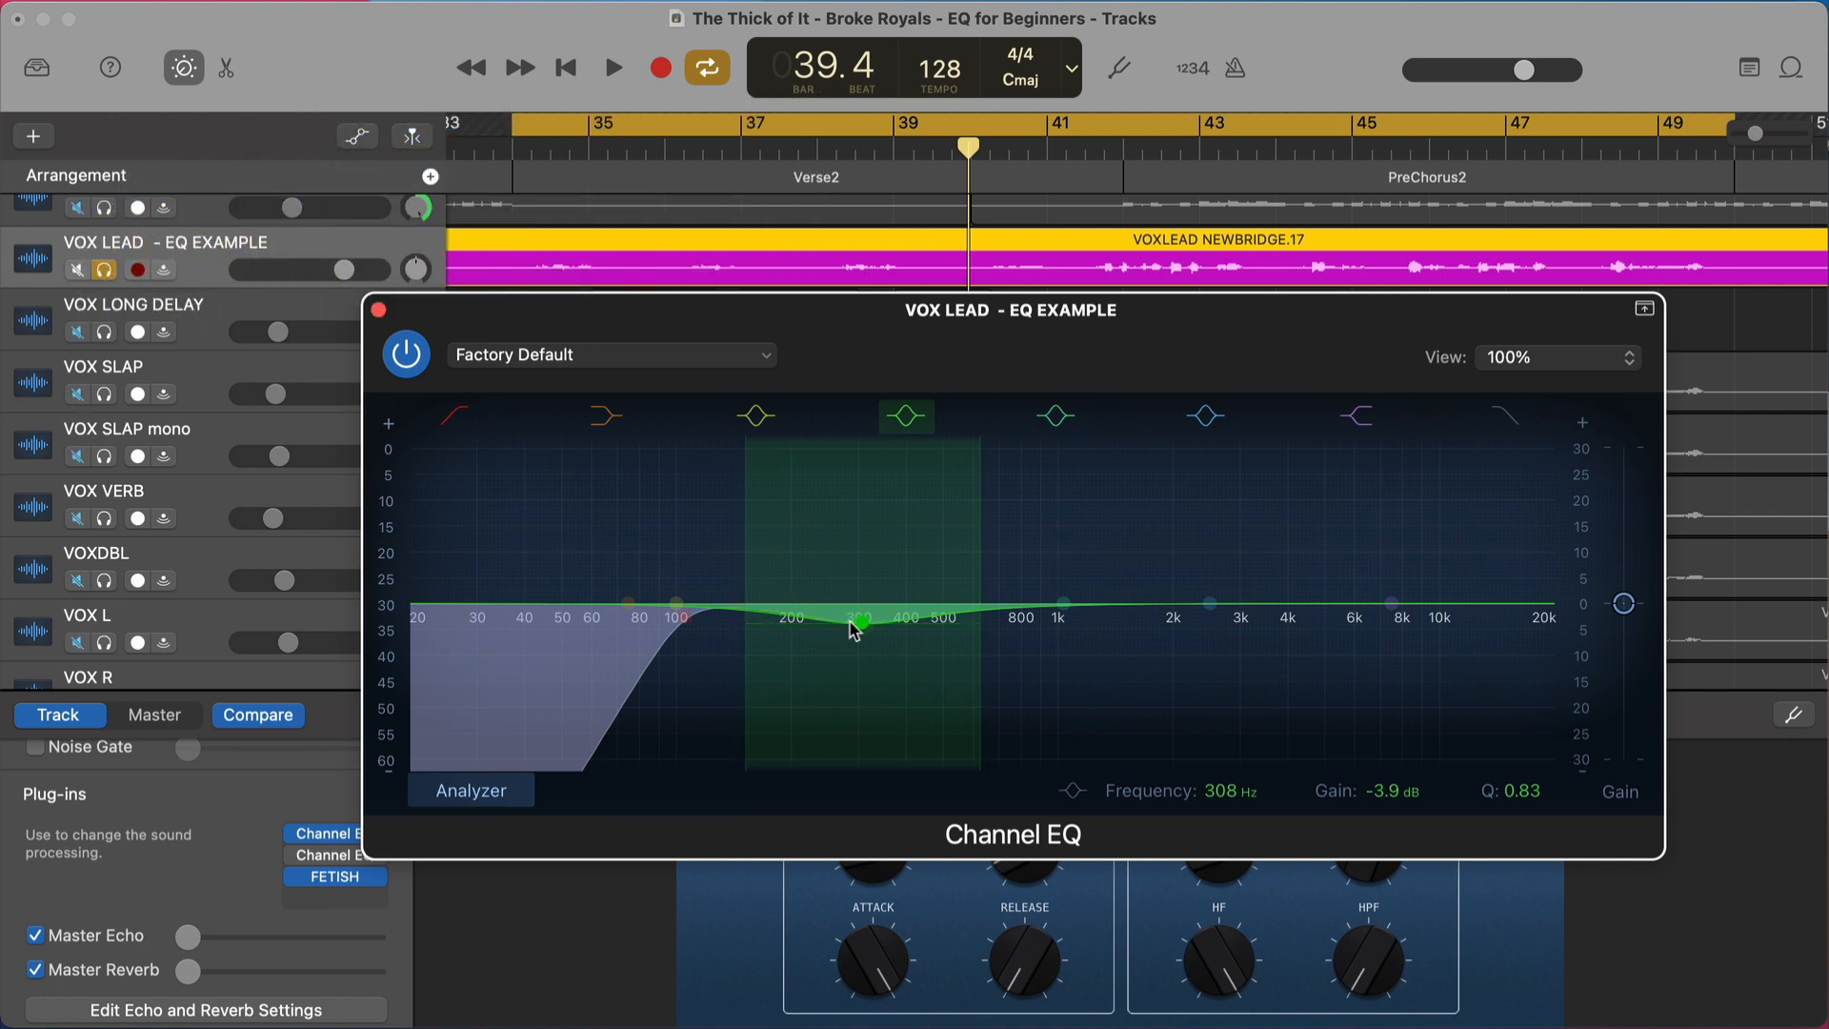
left_click(855, 627, "alt")
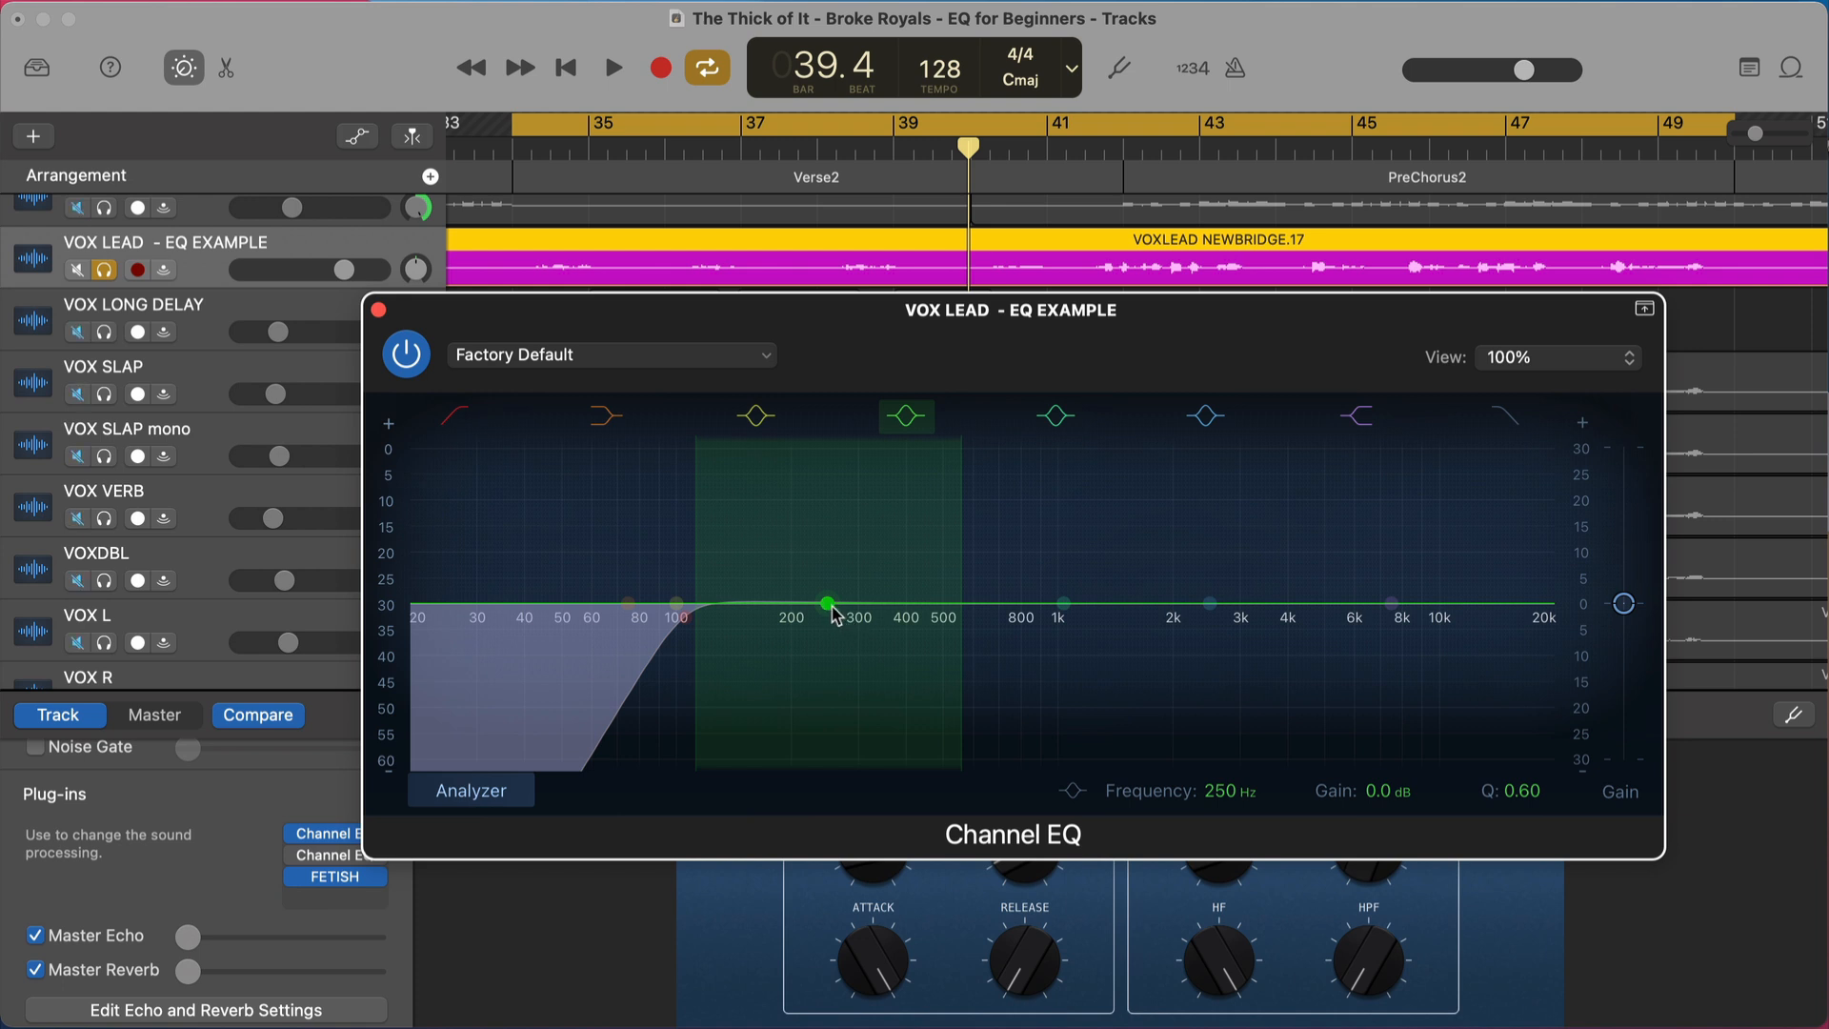
- Narrow a 4.5 dB green-band cut at 300 Hz, and try a wide 3.9 dB blue-band boost at 2500 Hz with Q 0.20 before resetting the boost
left_click_drag(834, 615, 864, 645)
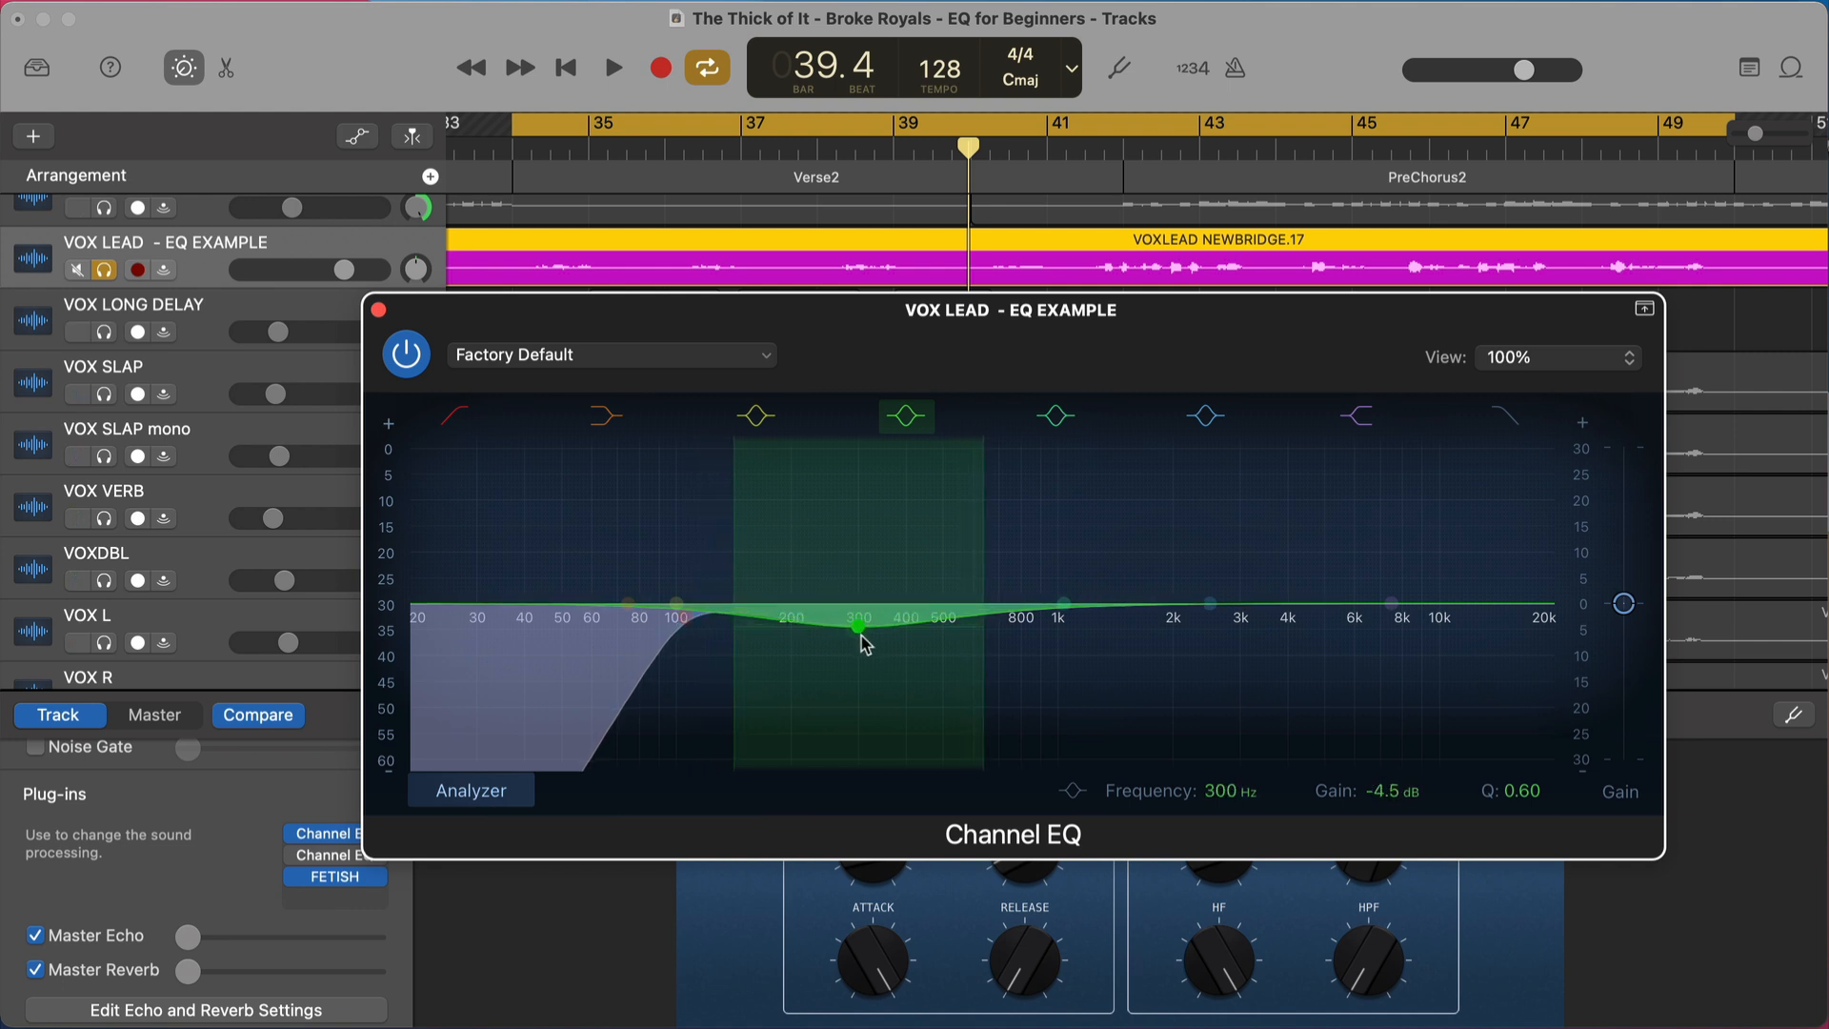
left_click_drag(734, 587, 750, 586)
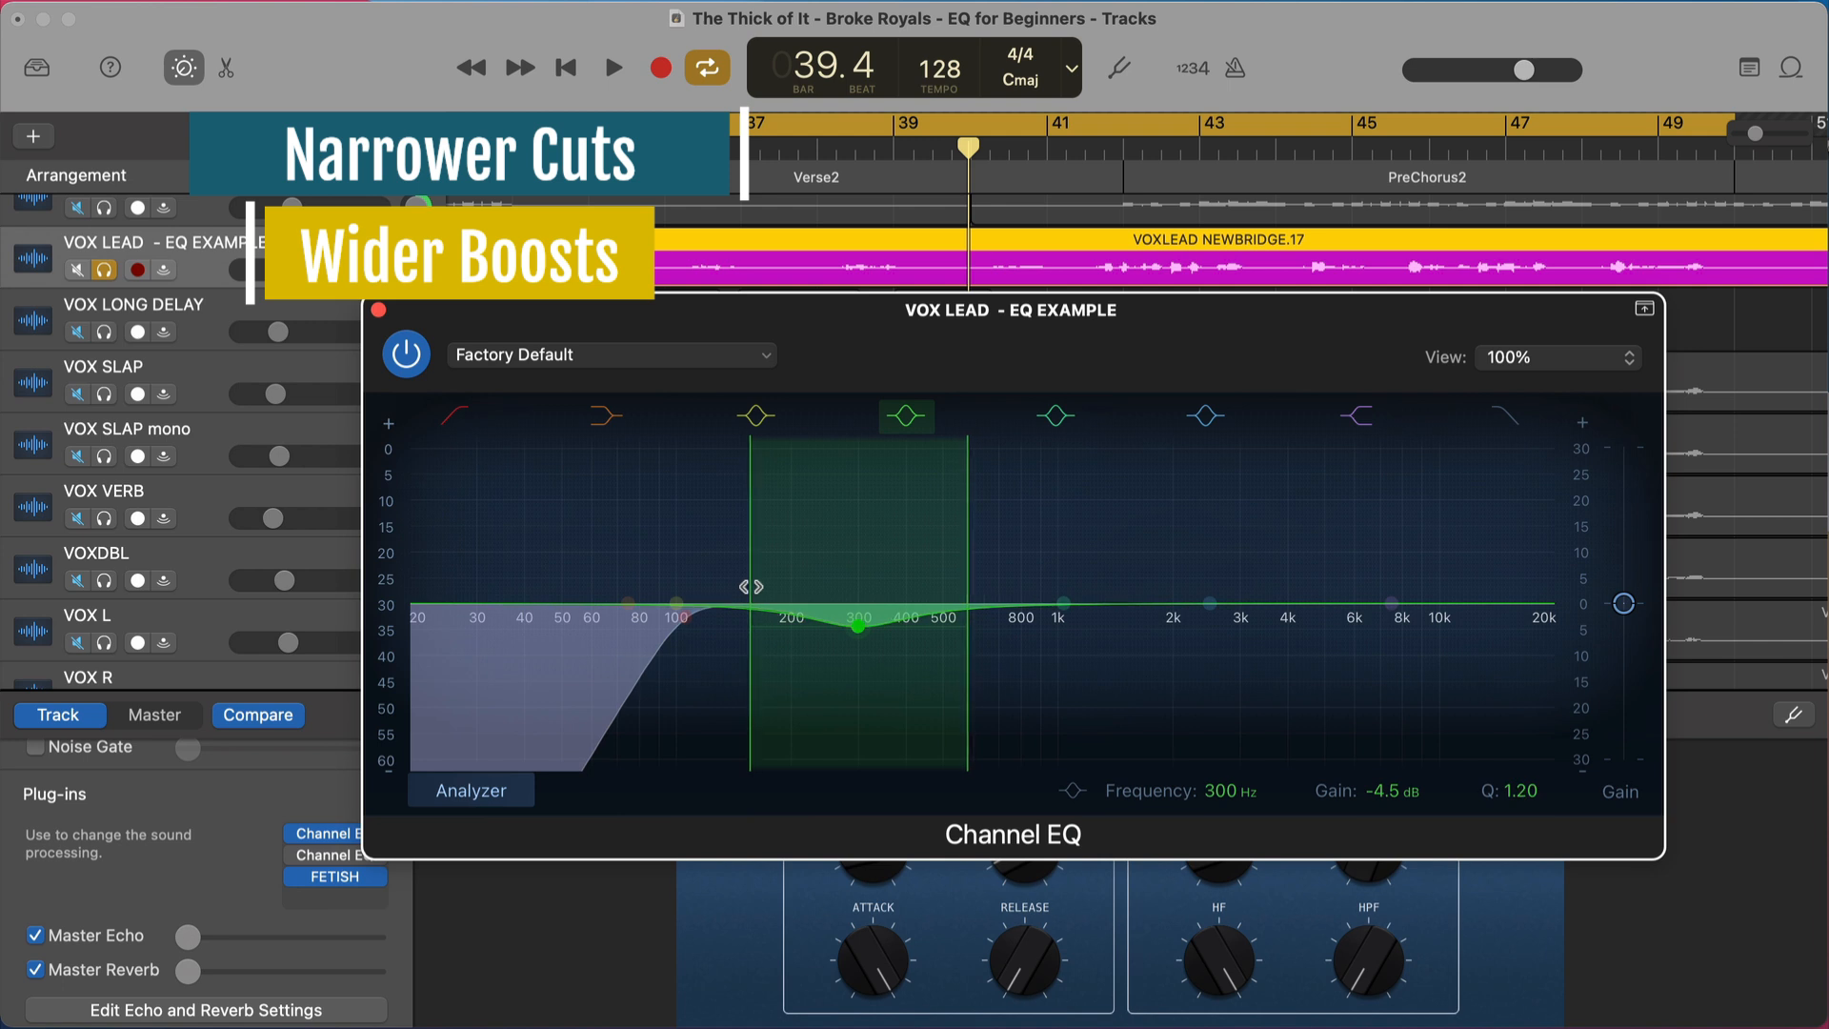
left_click_drag(1209, 604, 1219, 570)
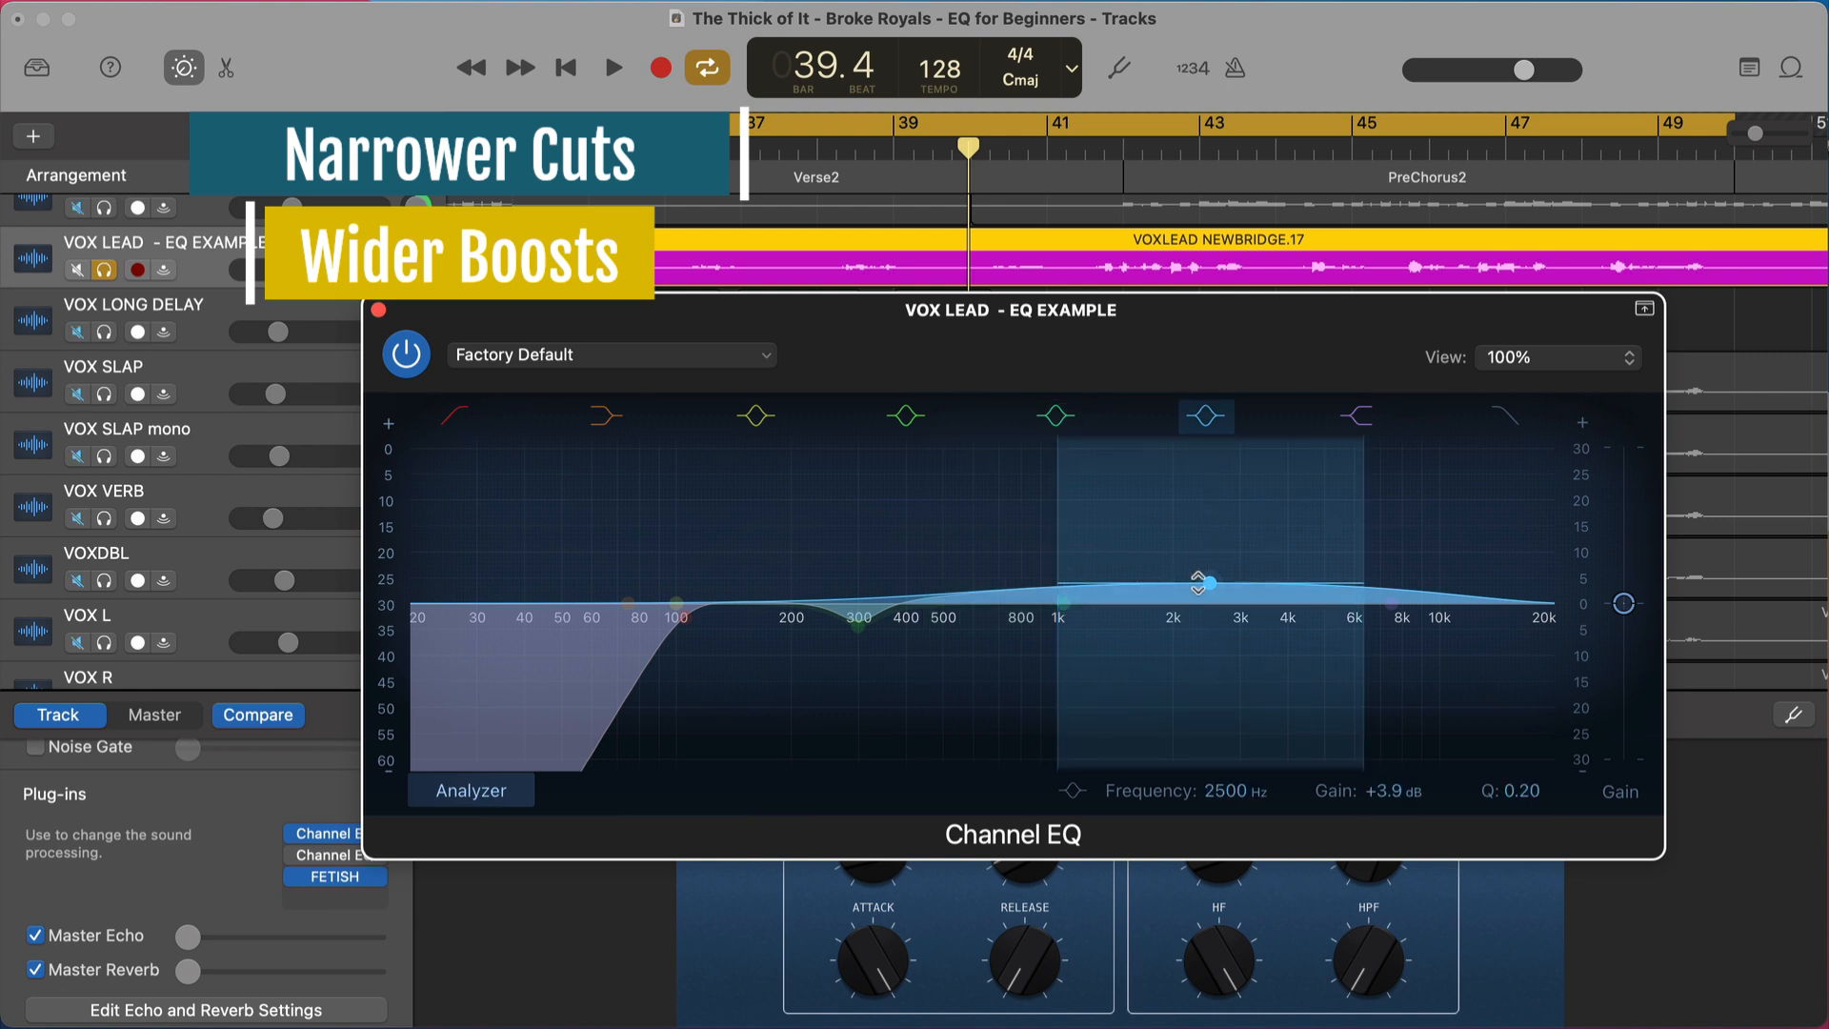
left_click(1229, 589, "alt")
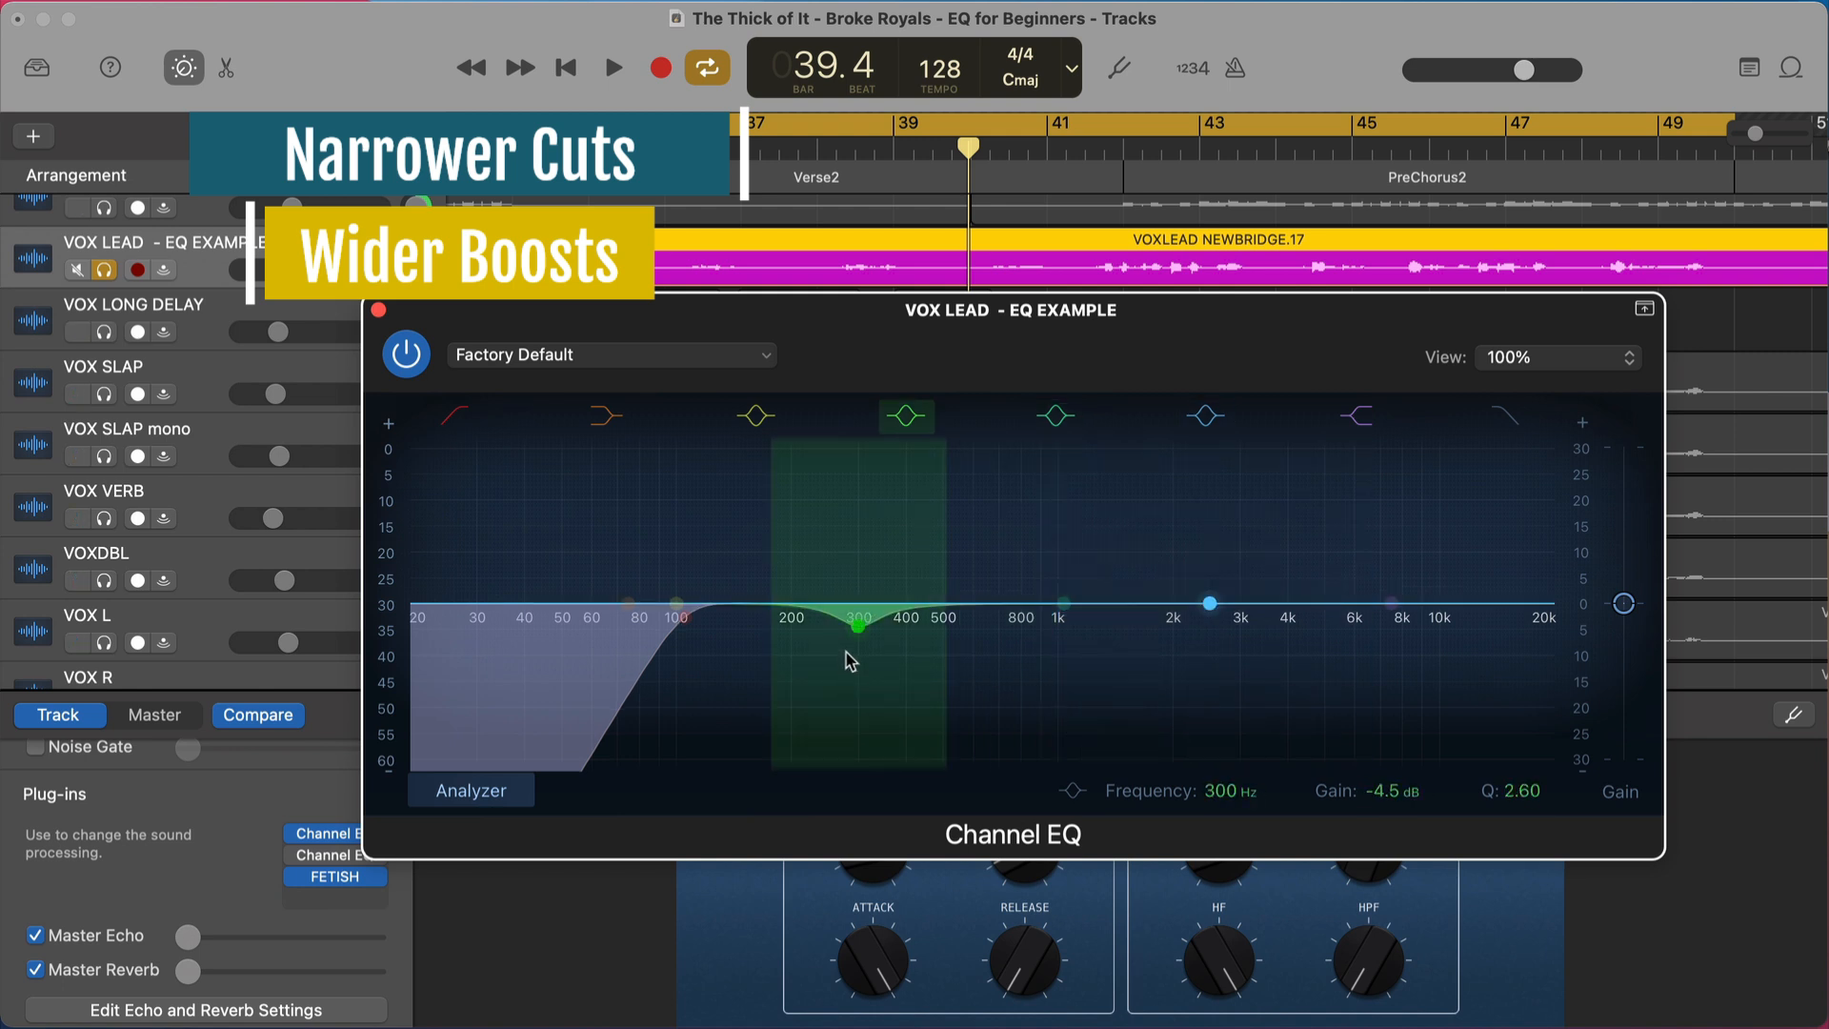
- Deepen the green band's cut to about 20.6 dB at 310 Hz, widen it to Q 0.30, and reset the band
left_click_drag(844, 658, 858, 742)
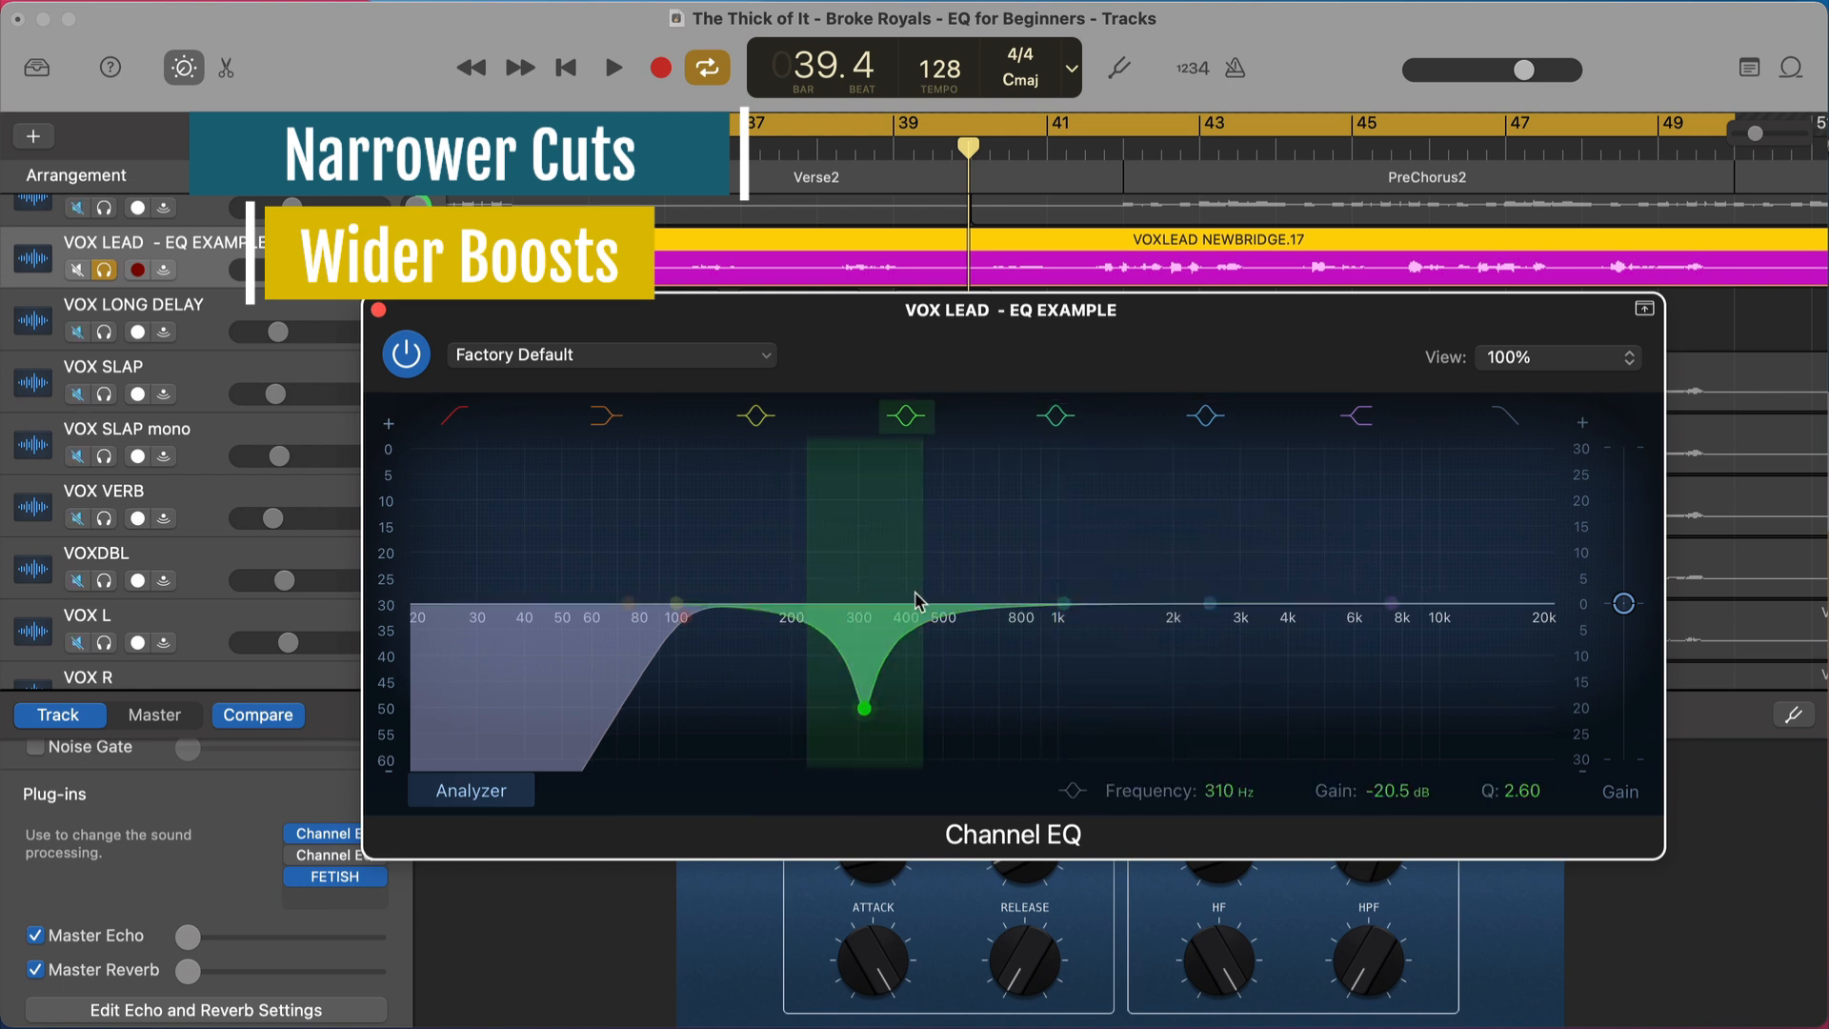
left_click_drag(922, 625, 974, 632)
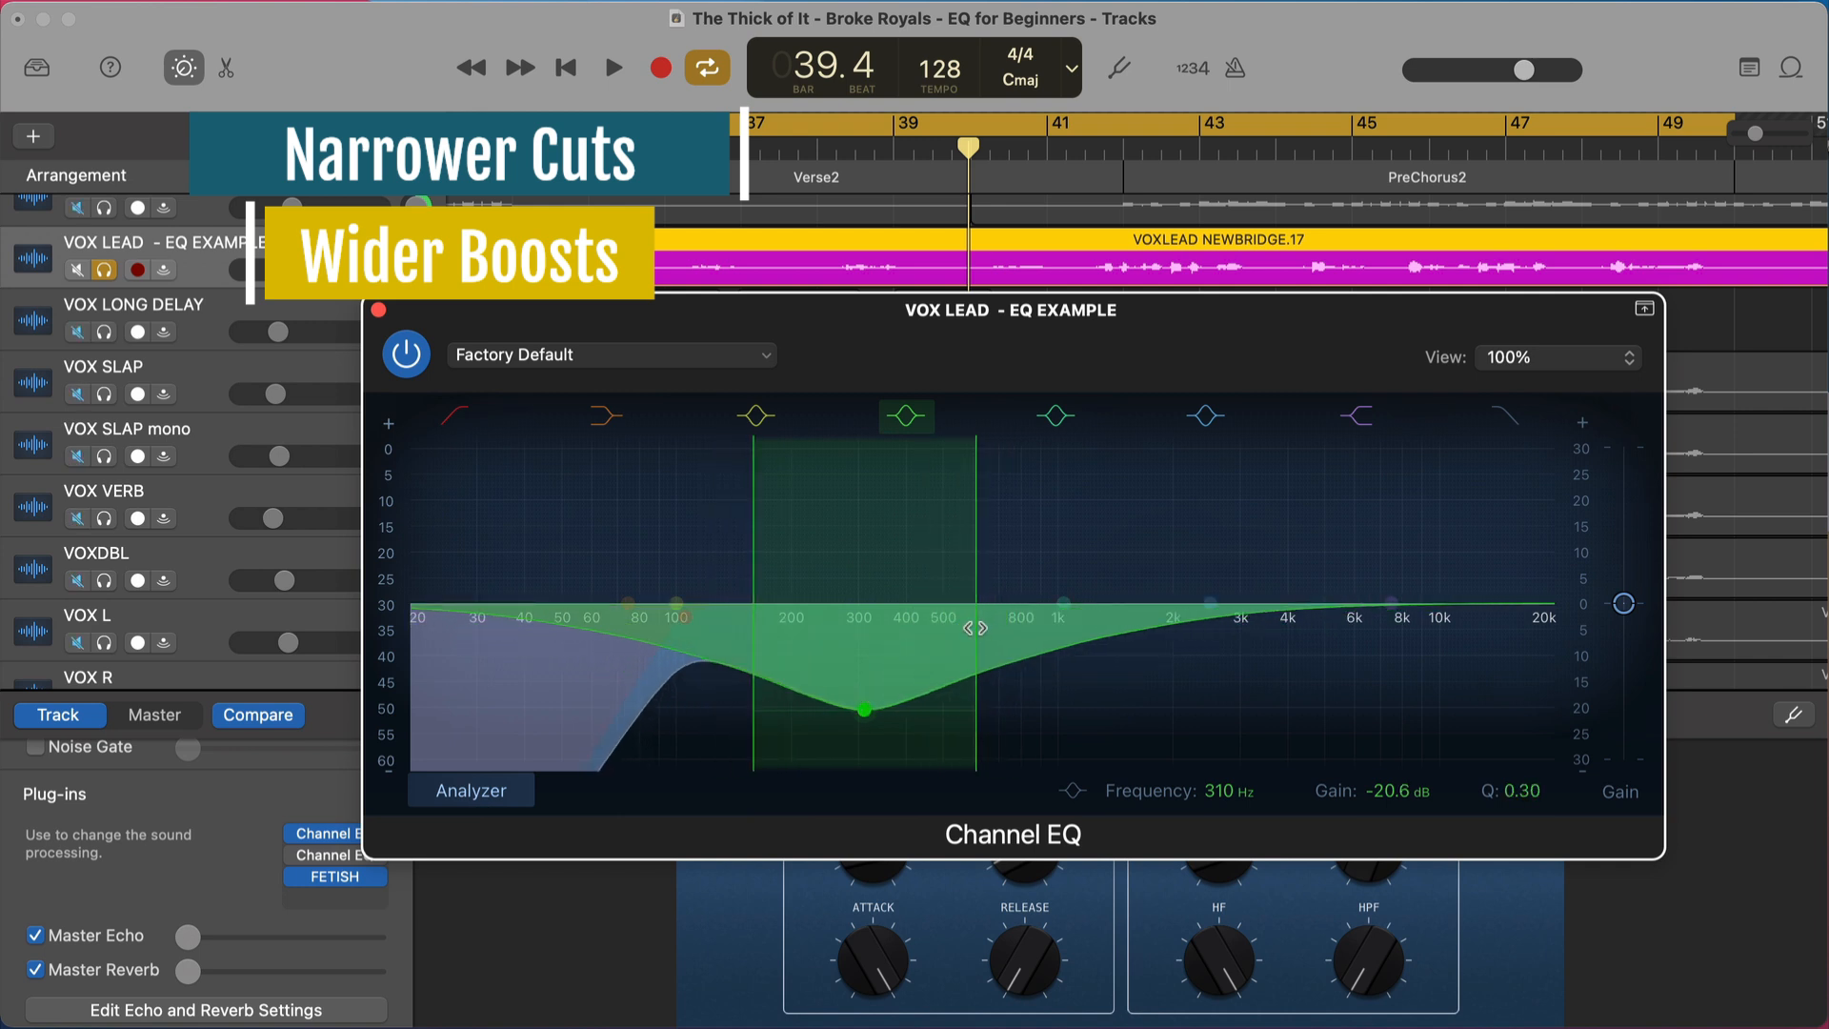
left_click(860, 712, "alt")
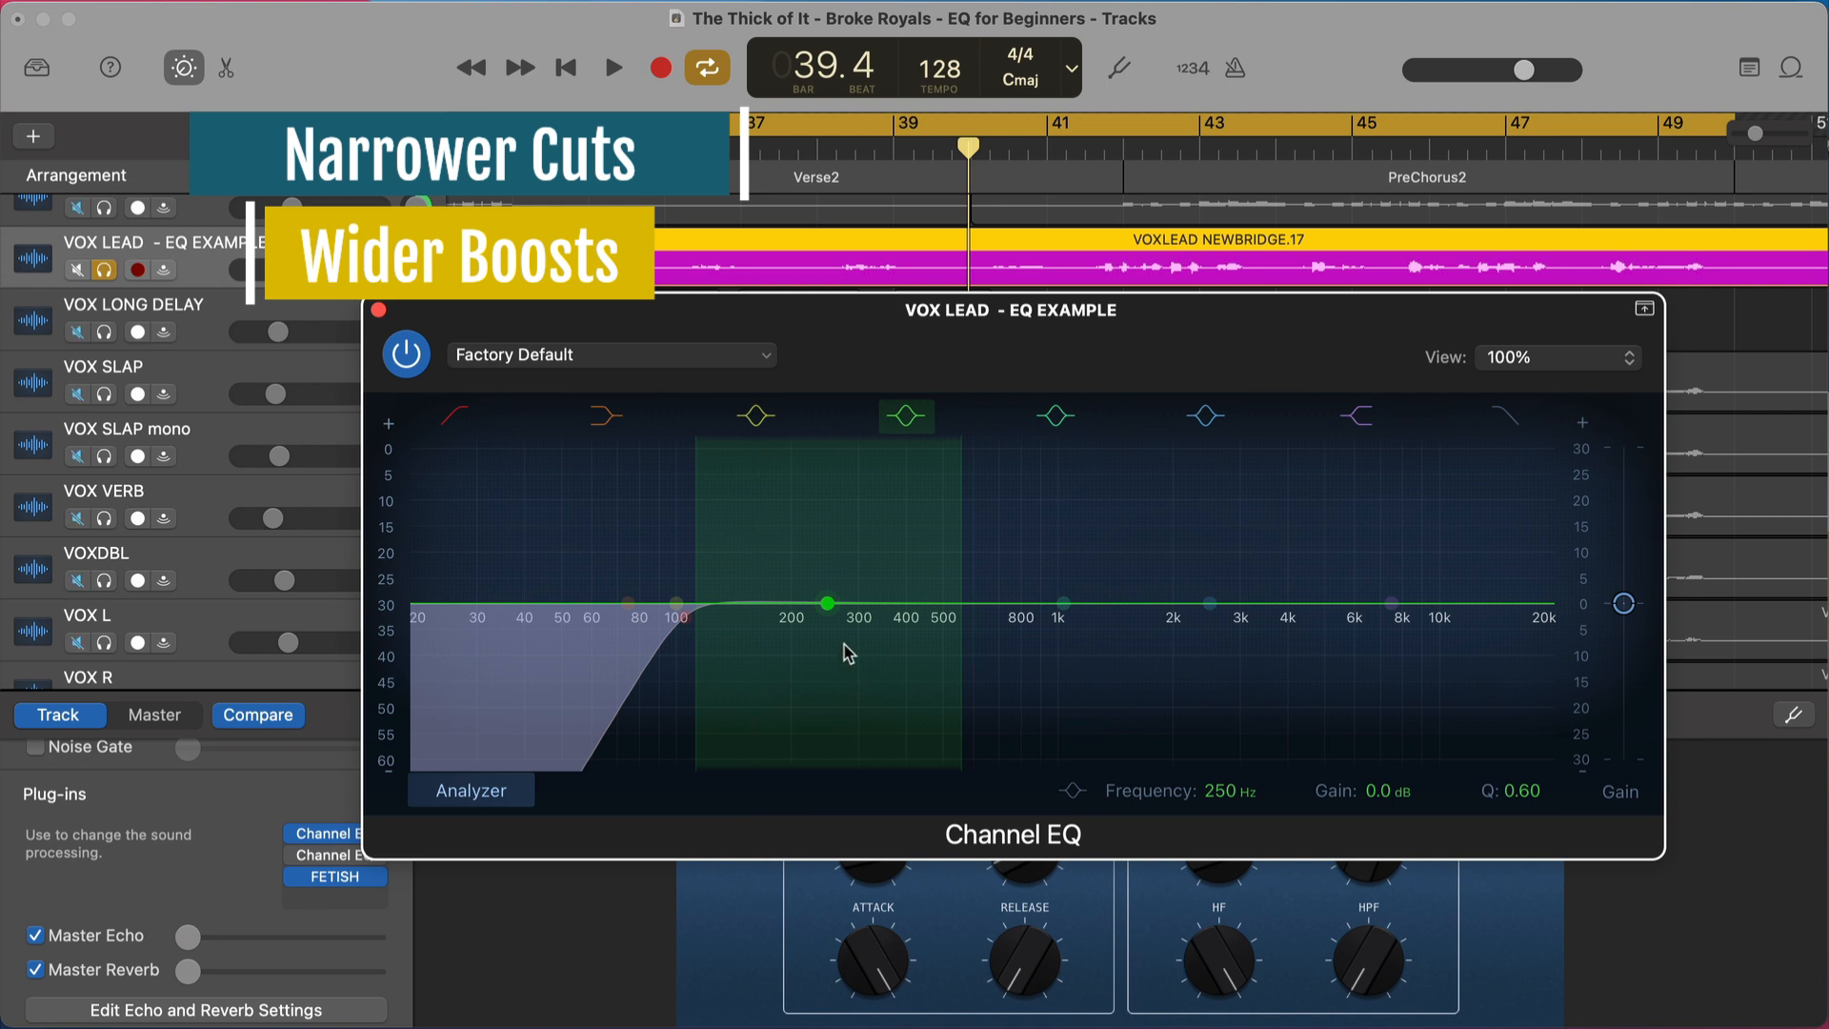
- Try a 3.9 dB boost at 1040 Hz and a 4 dB green-band cut at 326 Hz, resetting both bands
left_click_drag(835, 615, 842, 625)
left_click_drag(1064, 604, 1071, 579)
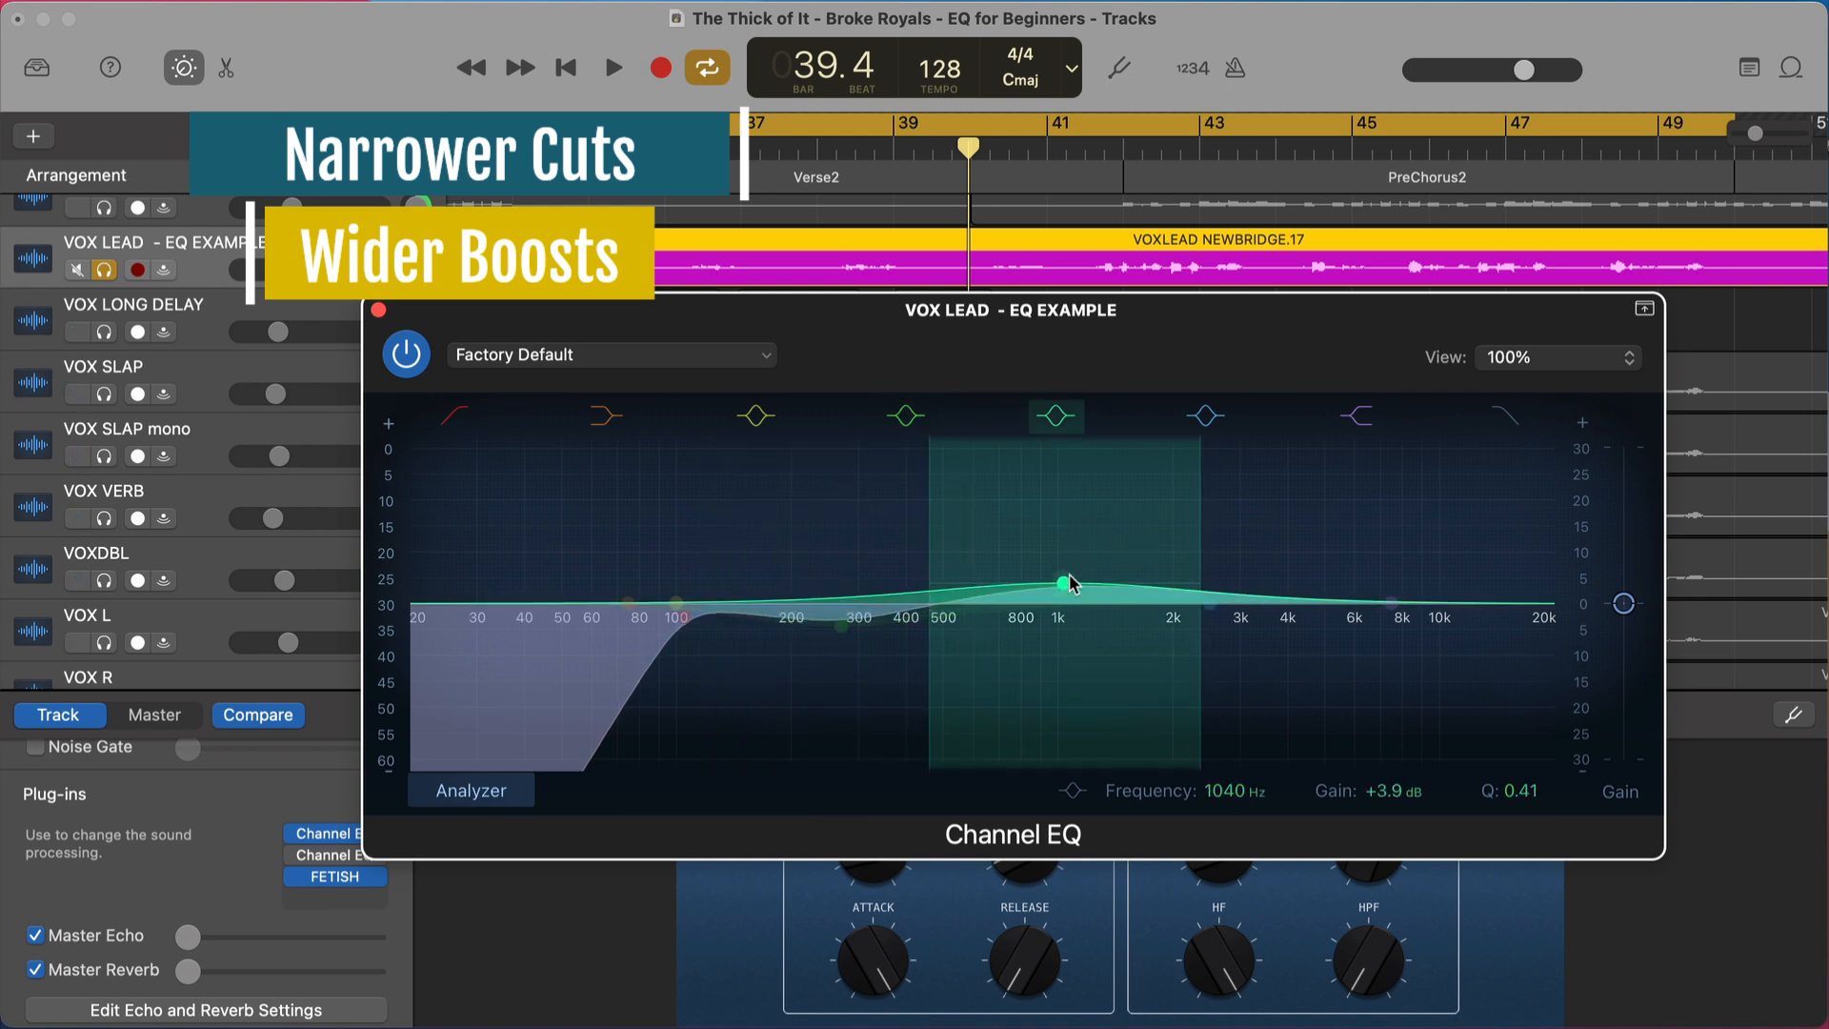
left_click(1065, 582, "alt")
left_click_drag(841, 626, 872, 631)
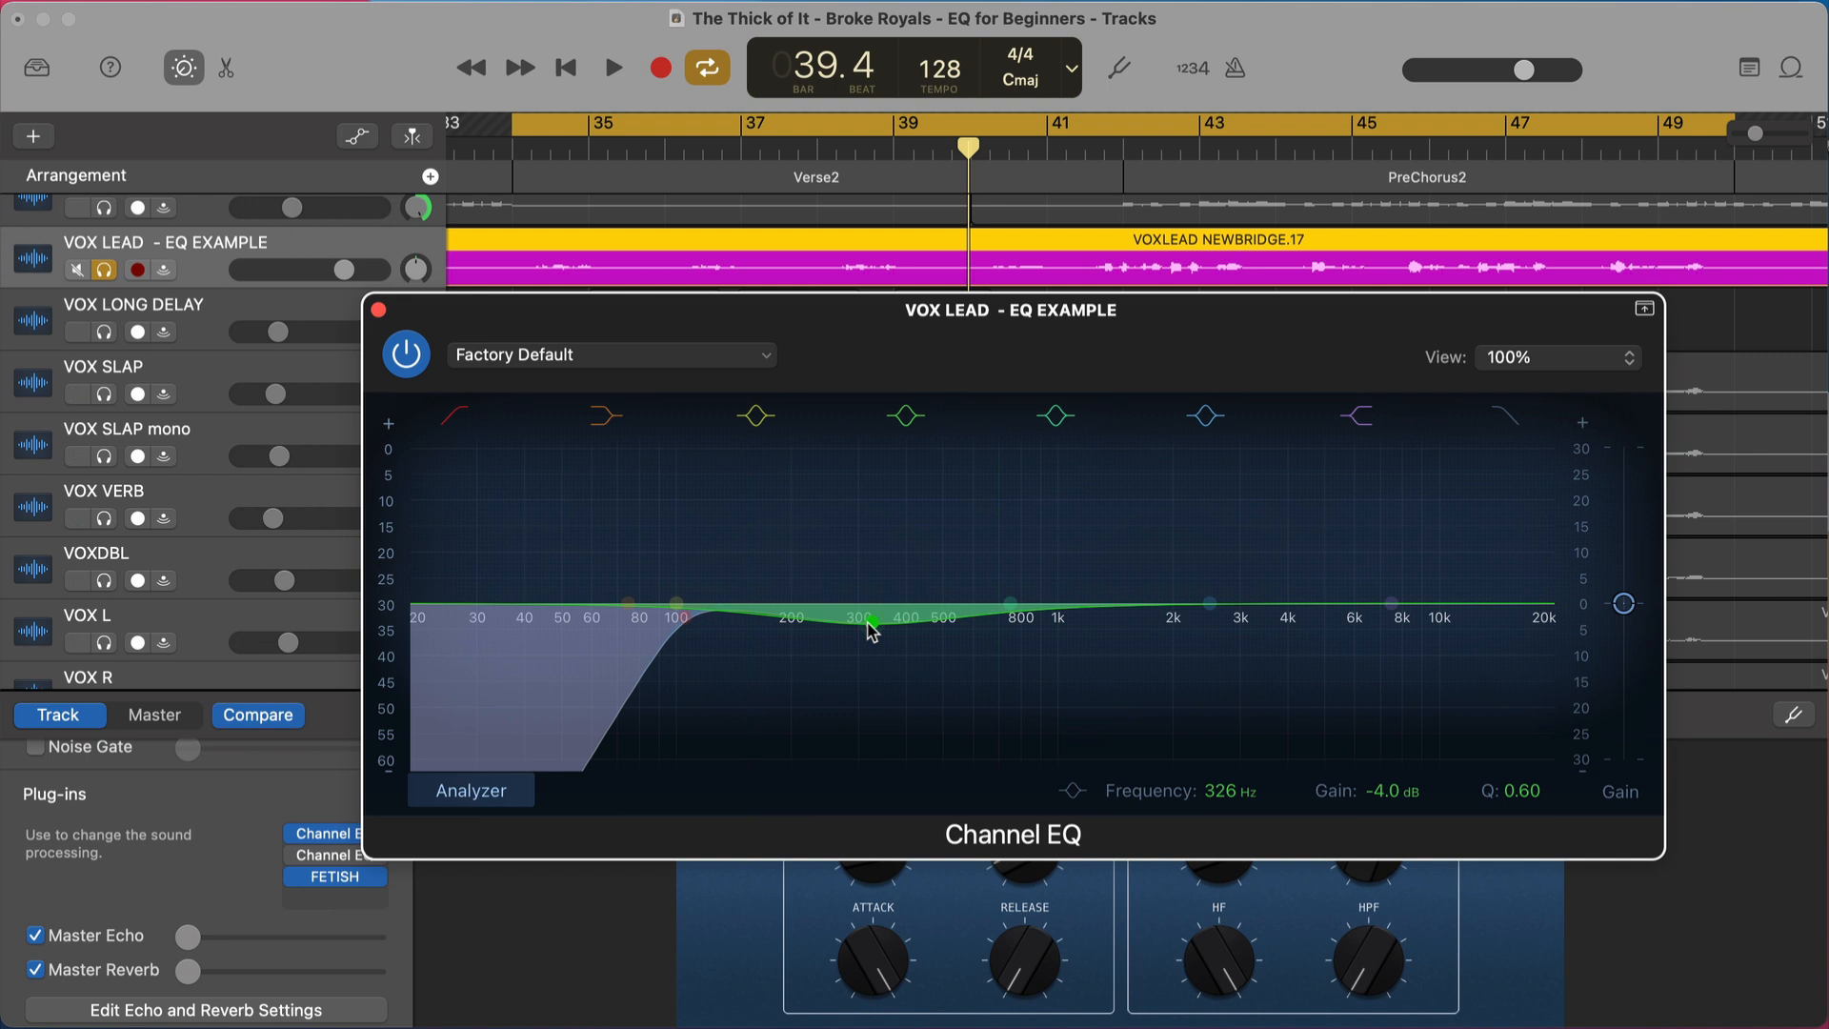
left_click(872, 631, "alt")
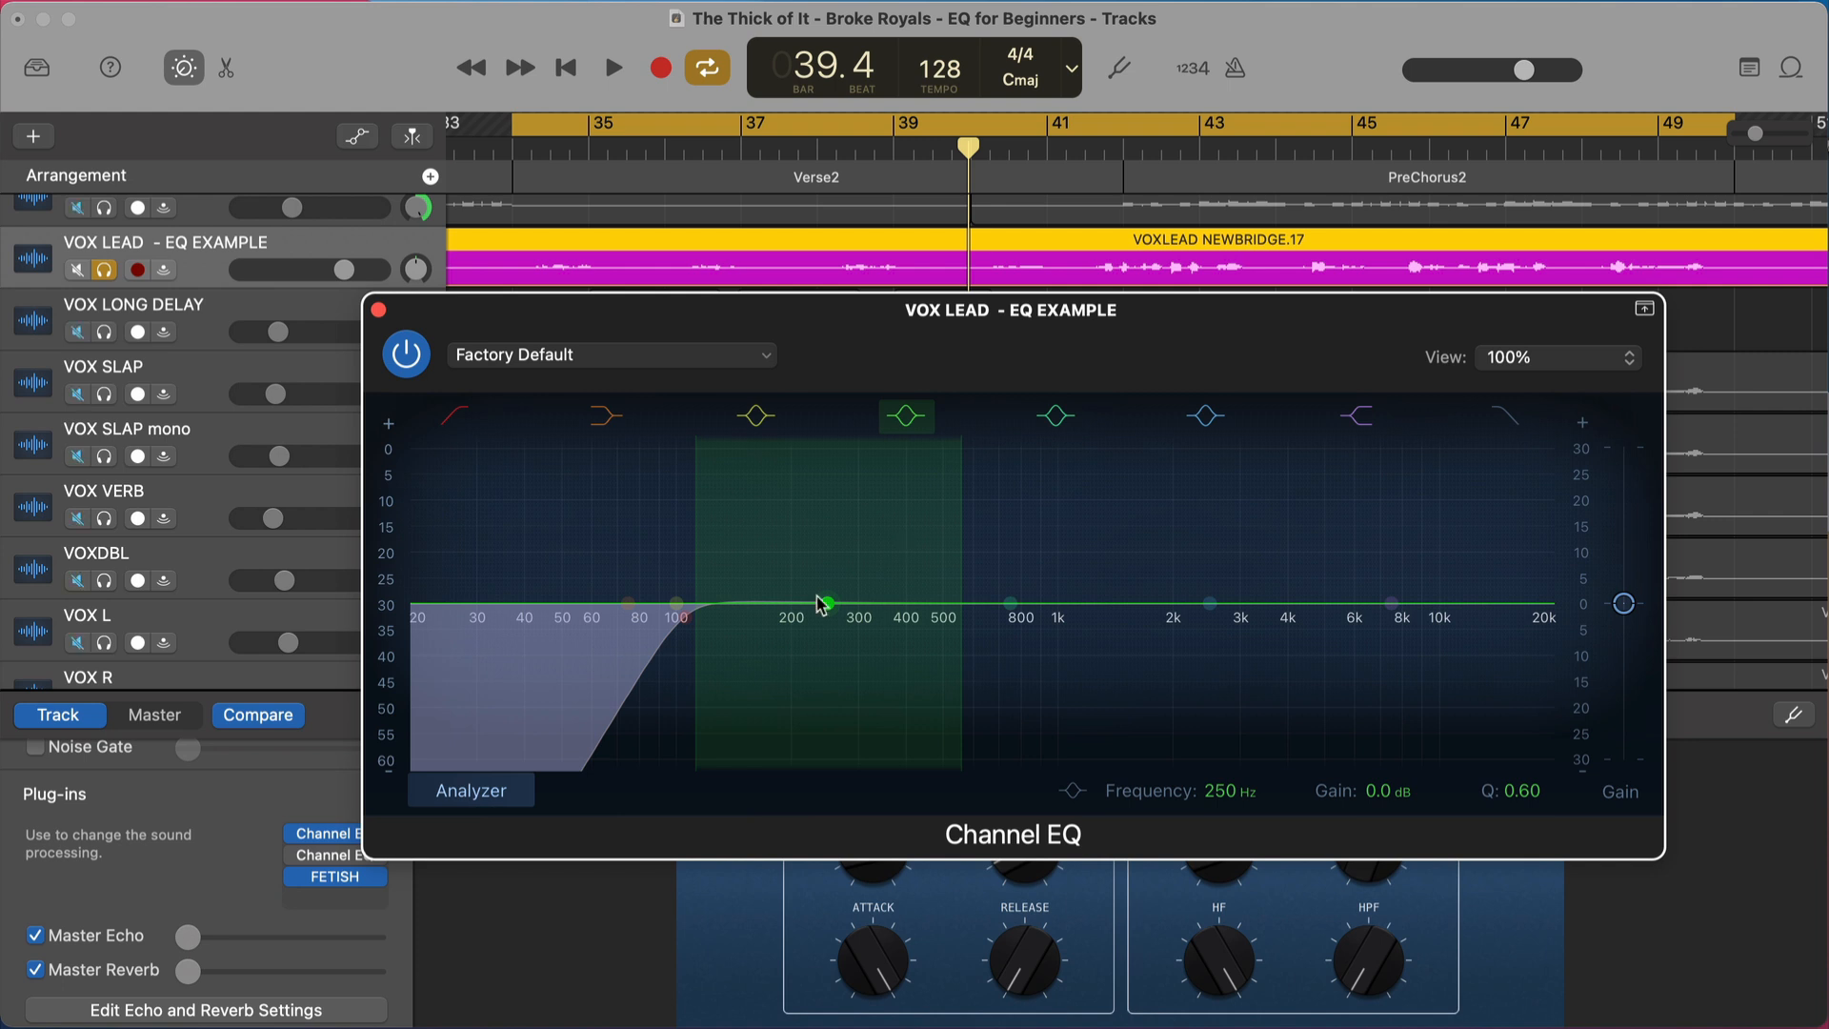
- Audition the soloed lead vocal and try a boost at about 300 Hz with the green band
key("space")
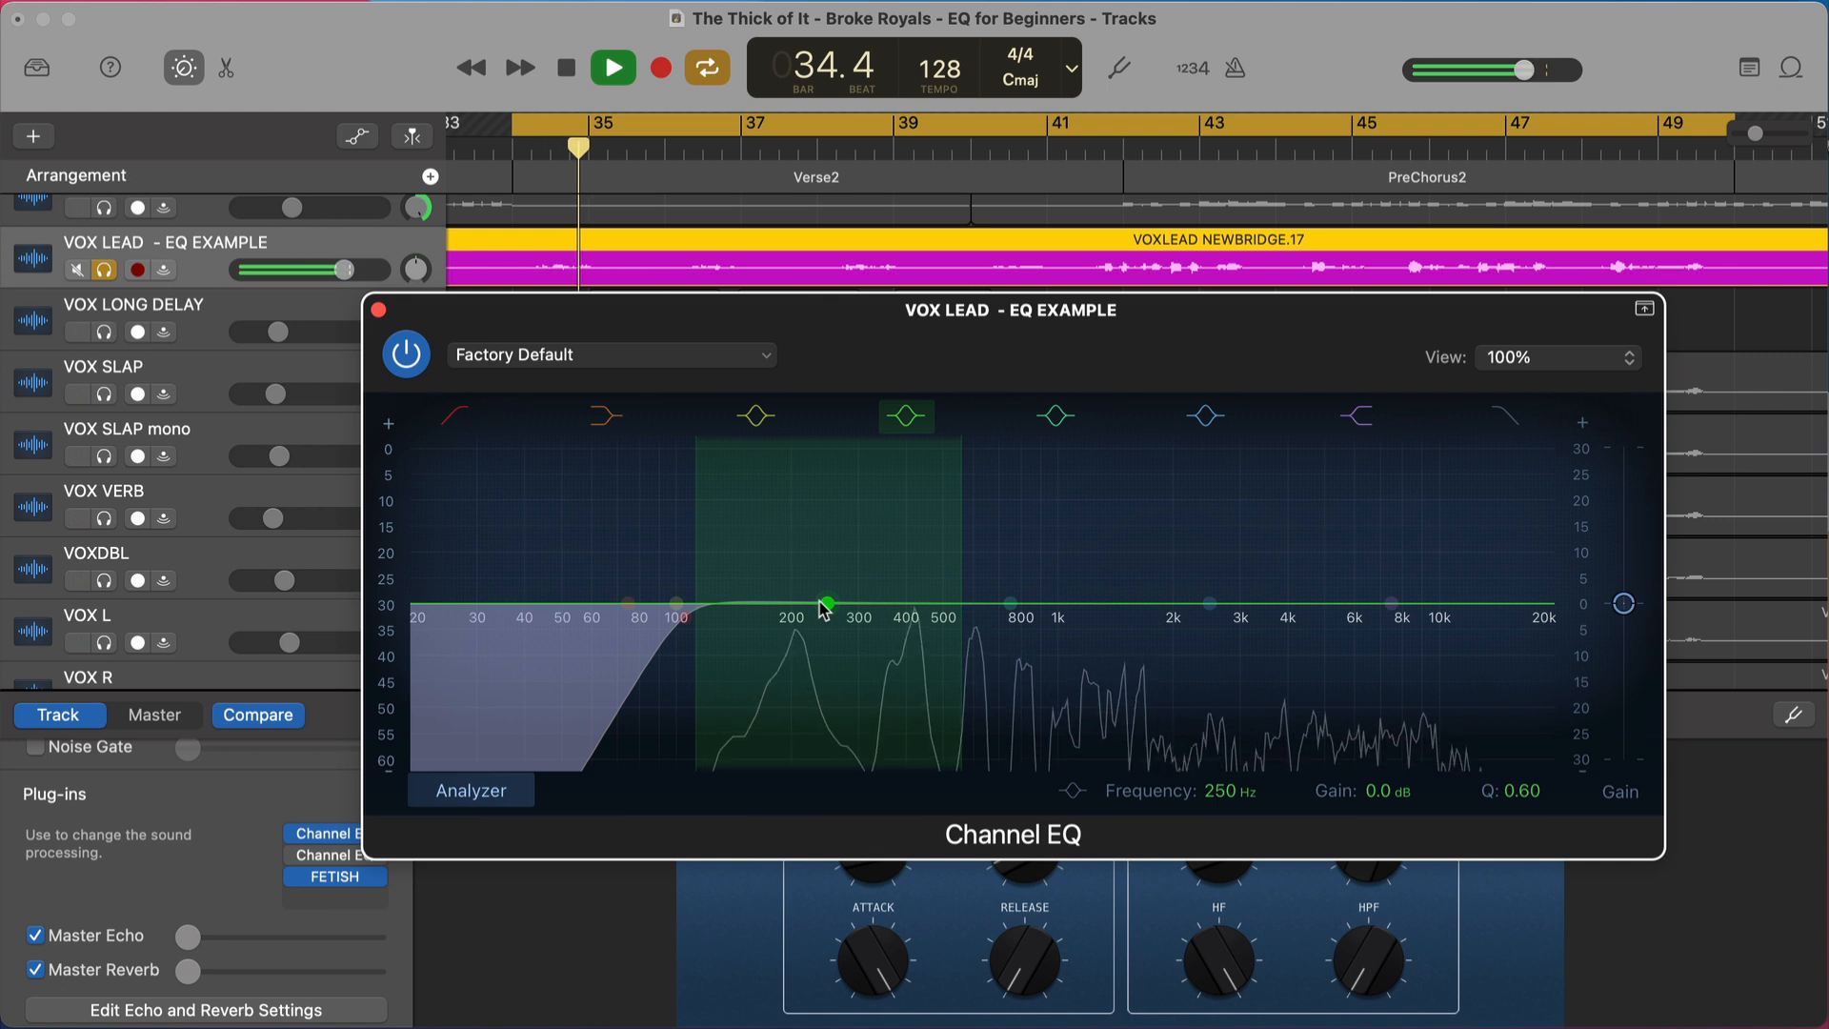
key("space")
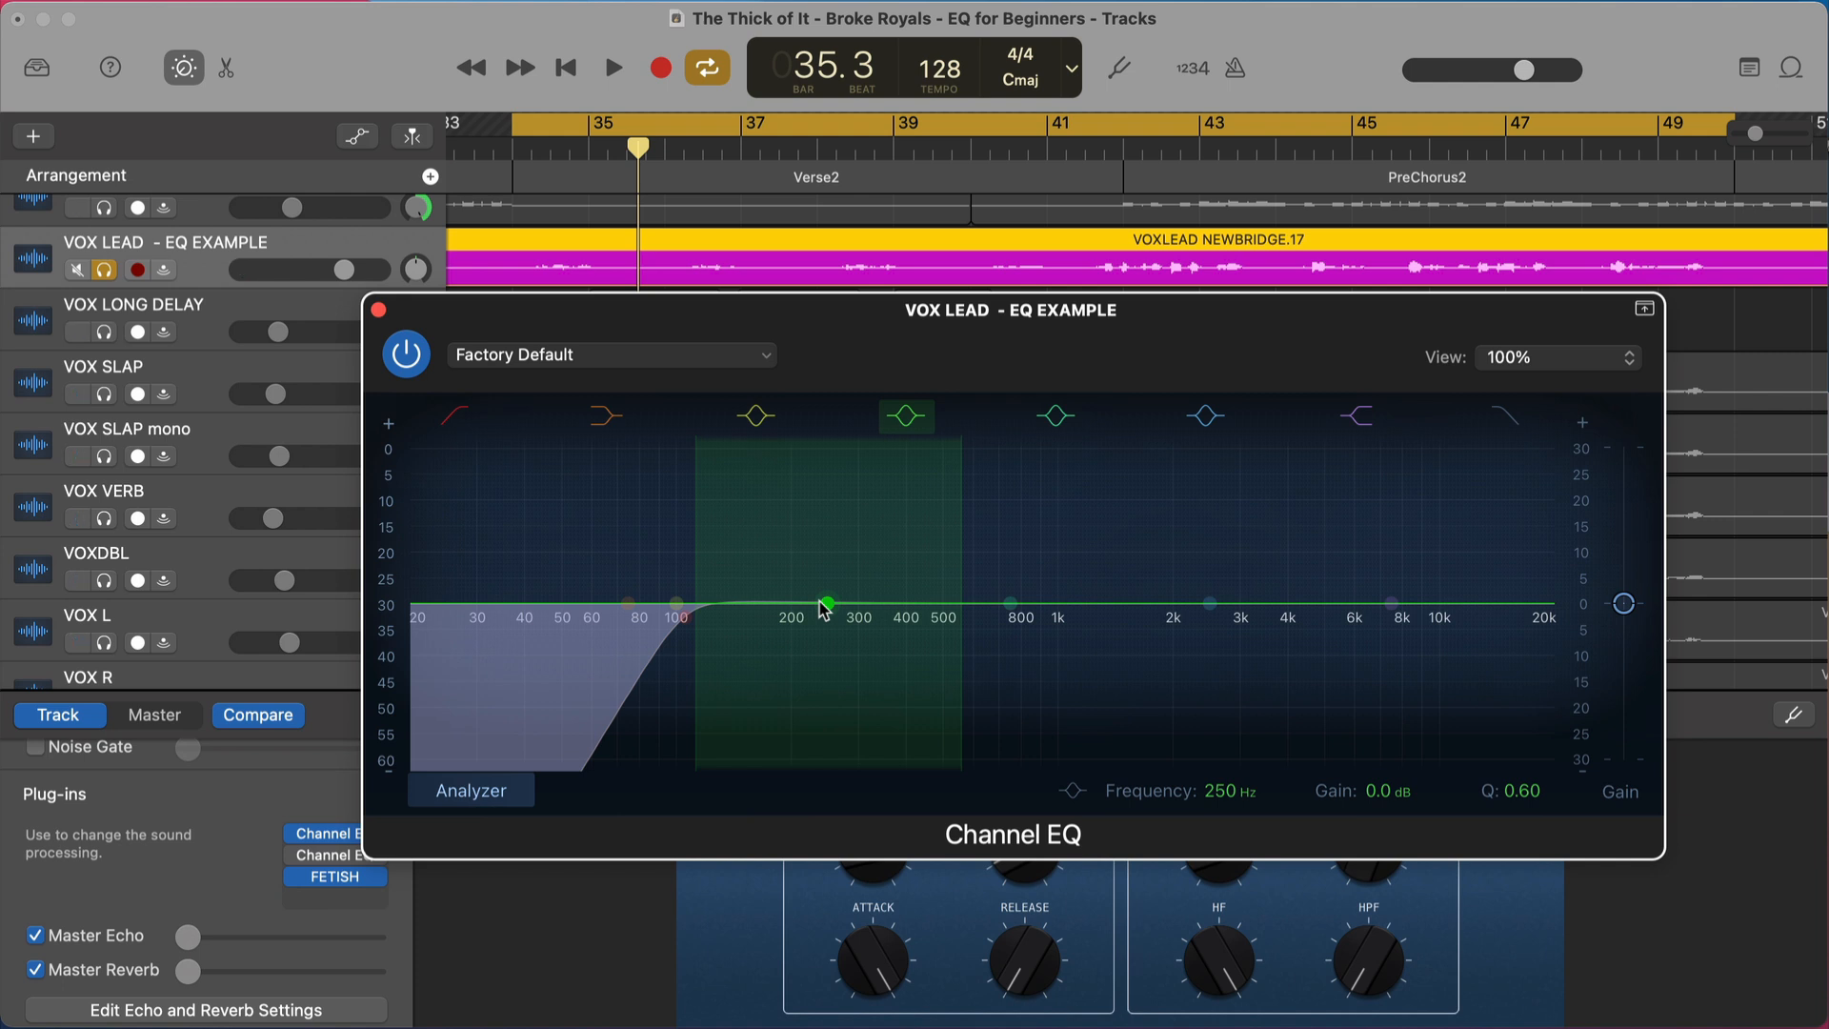
left_click_drag(835, 611, 821, 569)
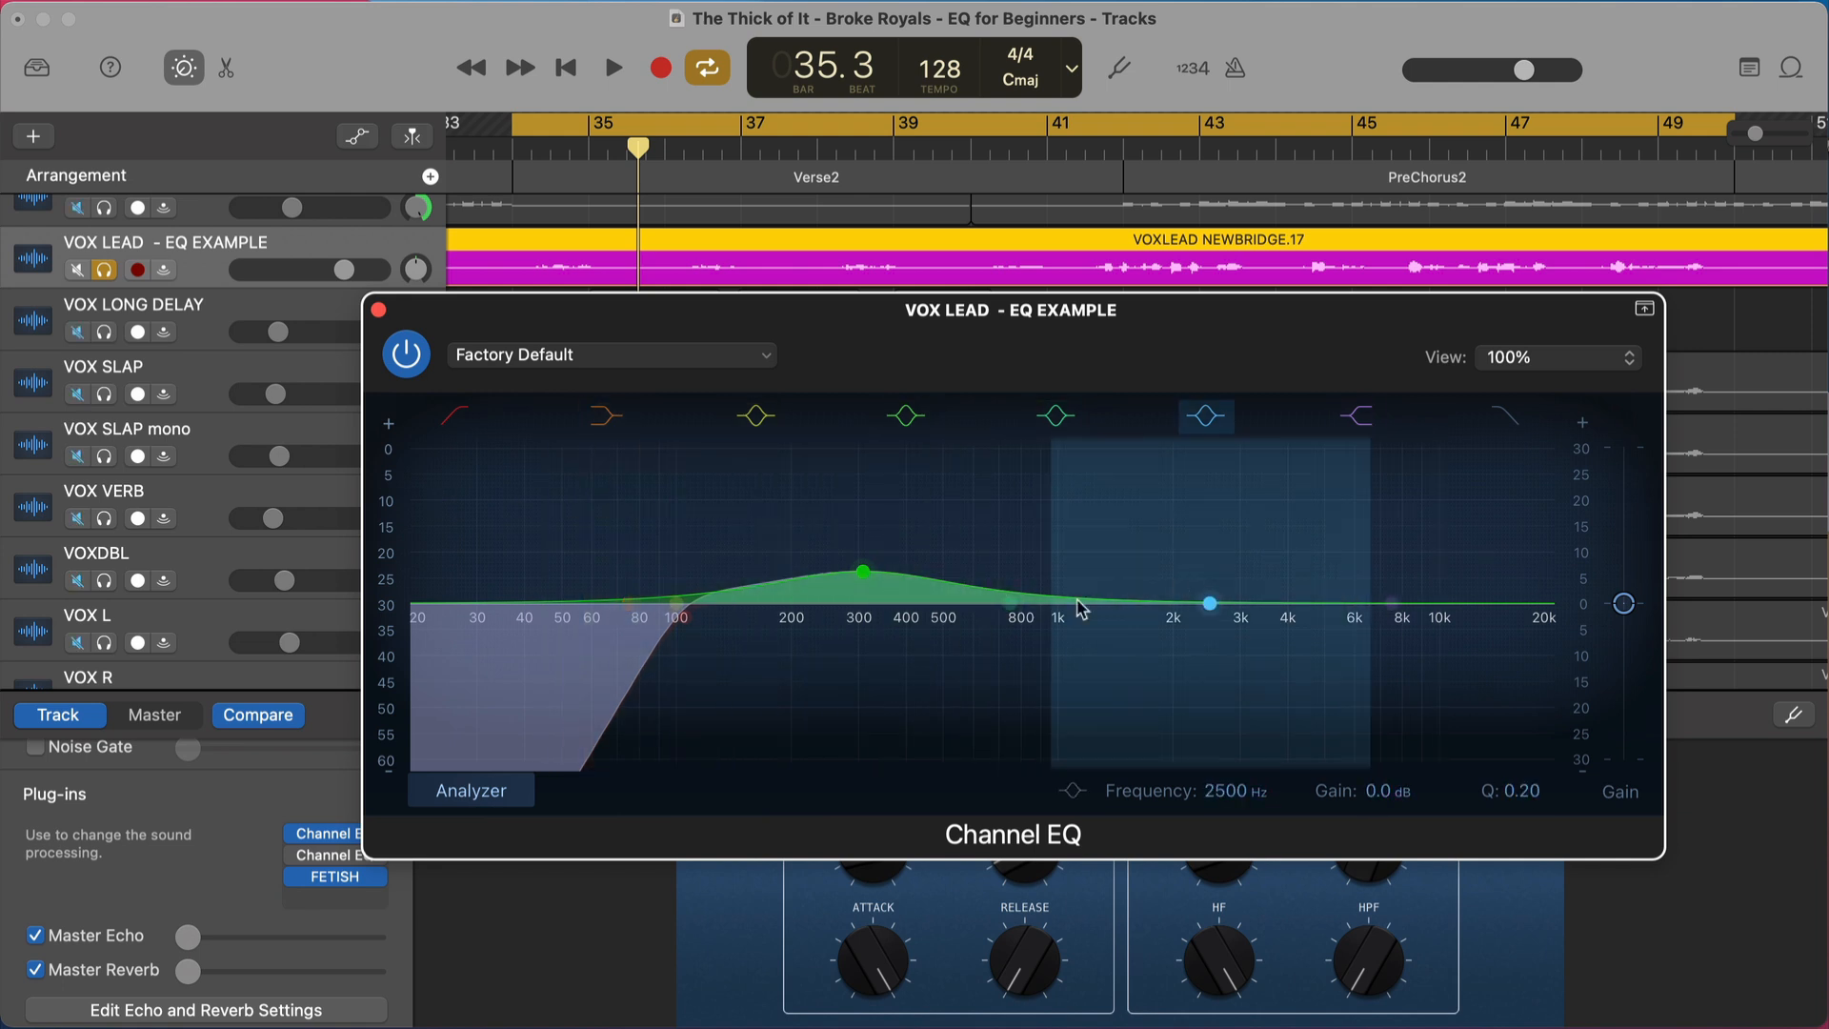
left_click(860, 573)
- Turn the green band into a narrow 5 dB cut at 376 Hz with Q 2.20 while auditioning the vocal
left_click_drag(862, 573, 900, 638)
key("space")
key("space")
key("space")
key("space")
key("space")
key("space")
key("space")
left_click_drag(998, 562, 987, 560)
left_click_drag(898, 632, 899, 633)
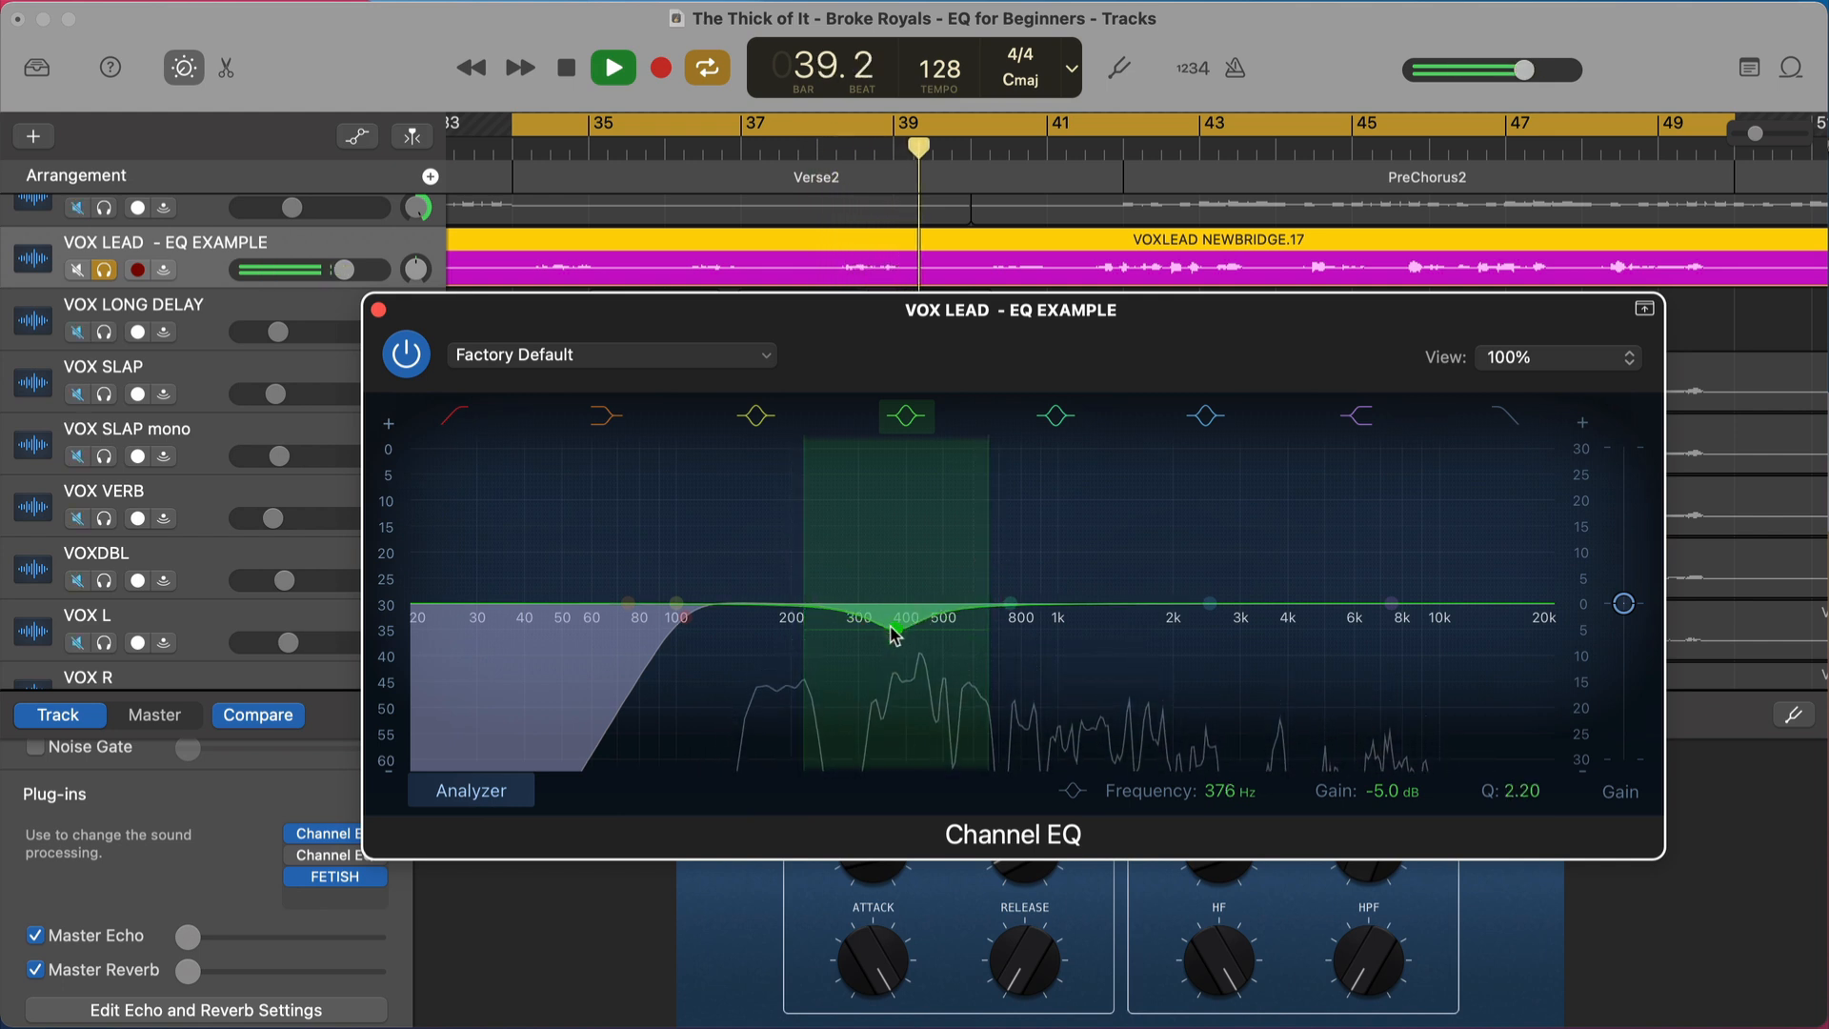
- Exaggerate the green band's cut to 24 dB at 382 Hz during playback, and ease it back to 6.8 dB at 390 Hz
key("space")
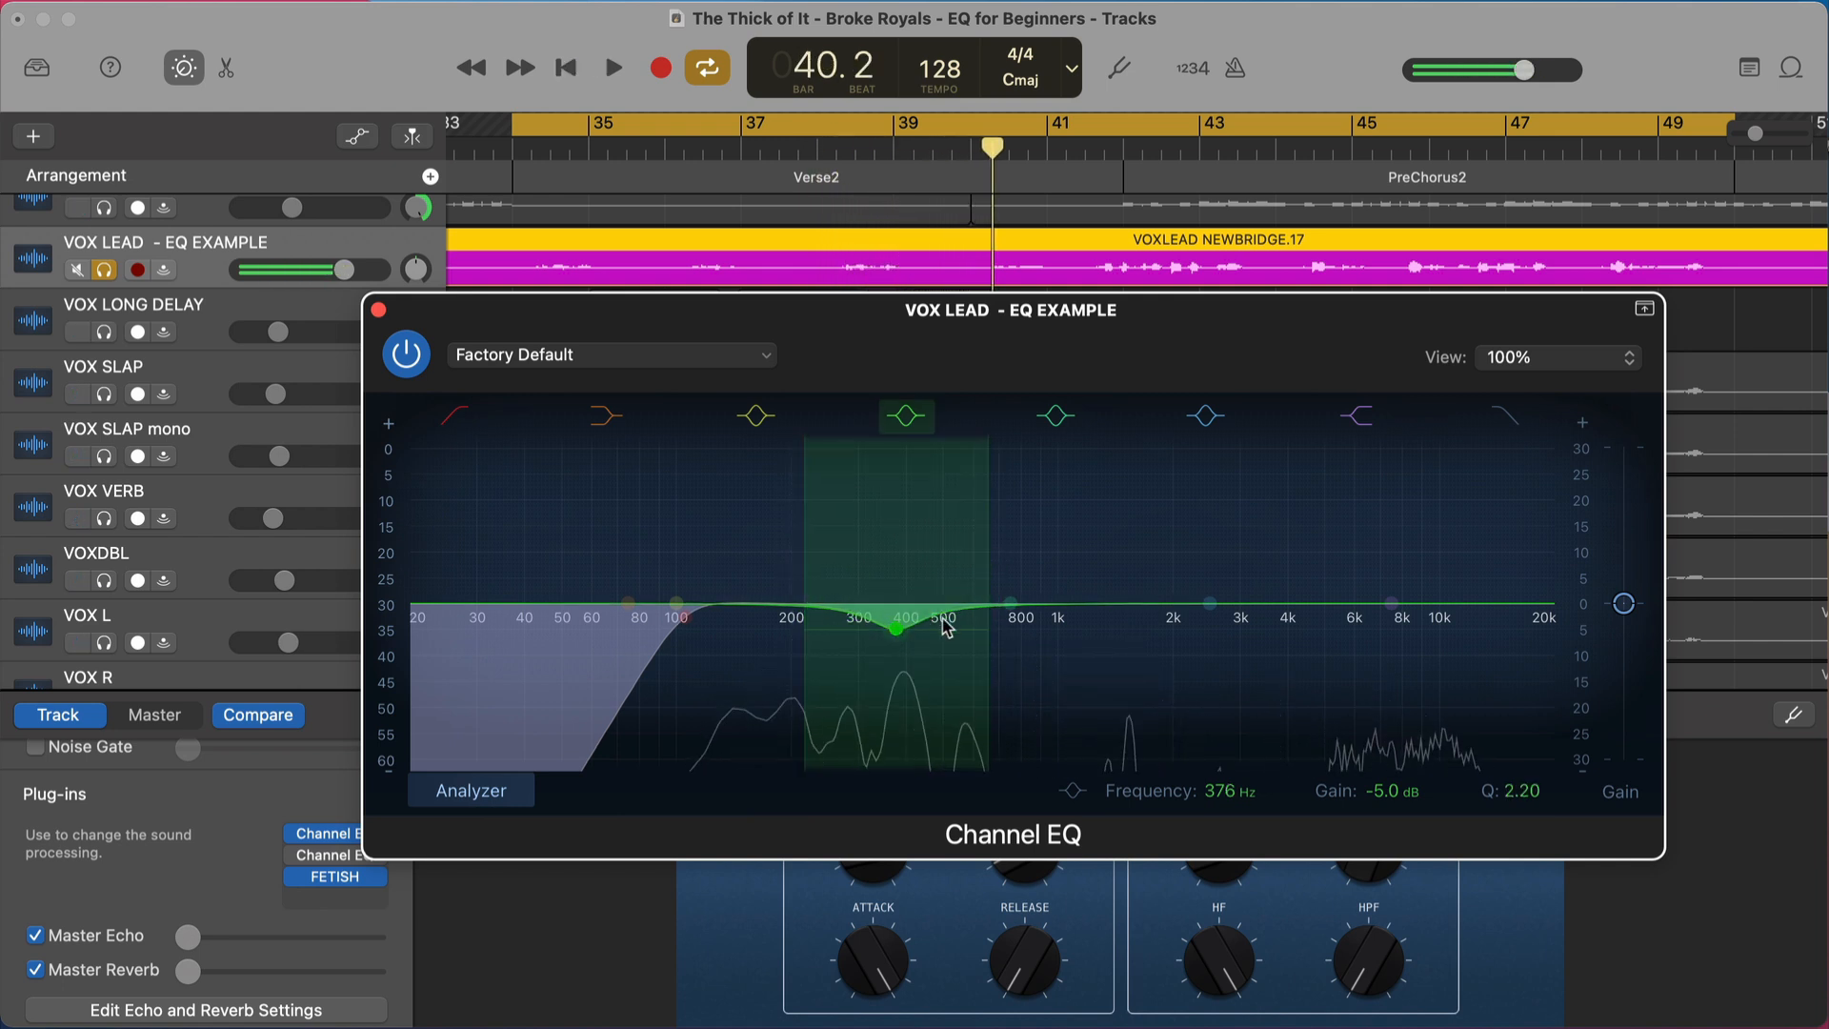
key("space")
left_click_drag(898, 636, 906, 762)
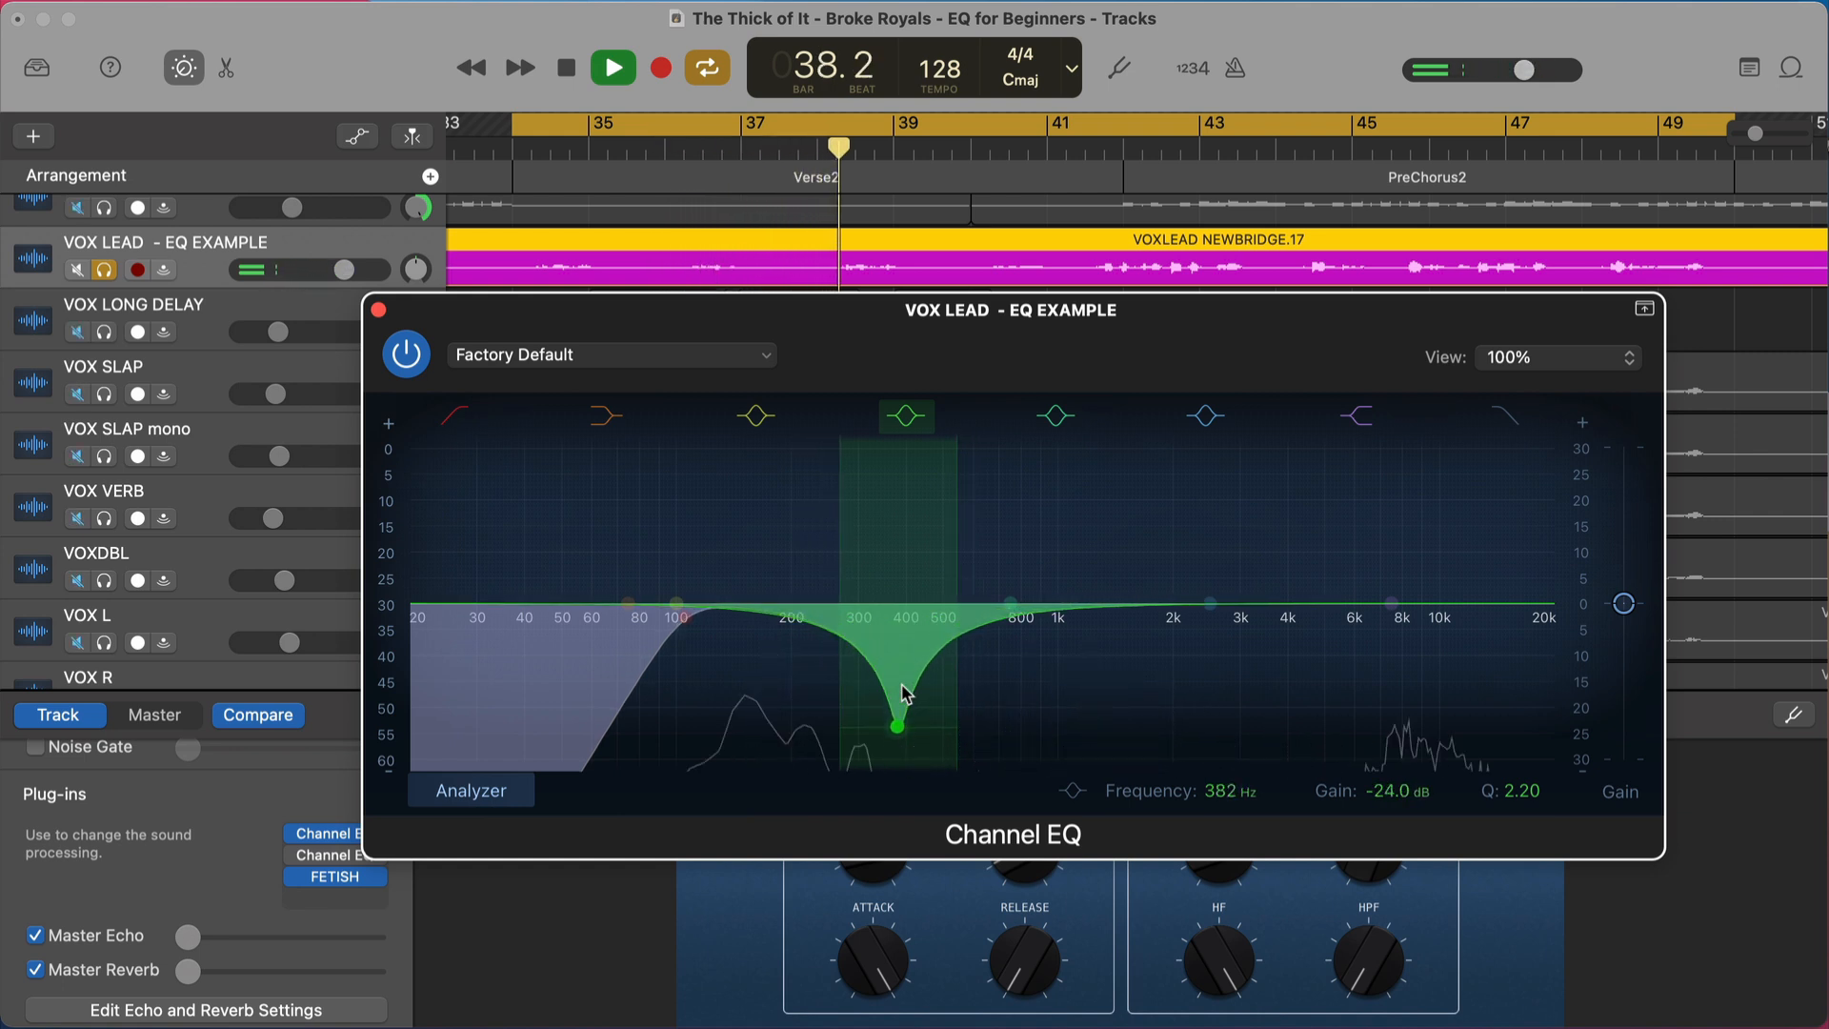
key("space")
left_click_drag(903, 749, 903, 641)
key("space")
key("space")
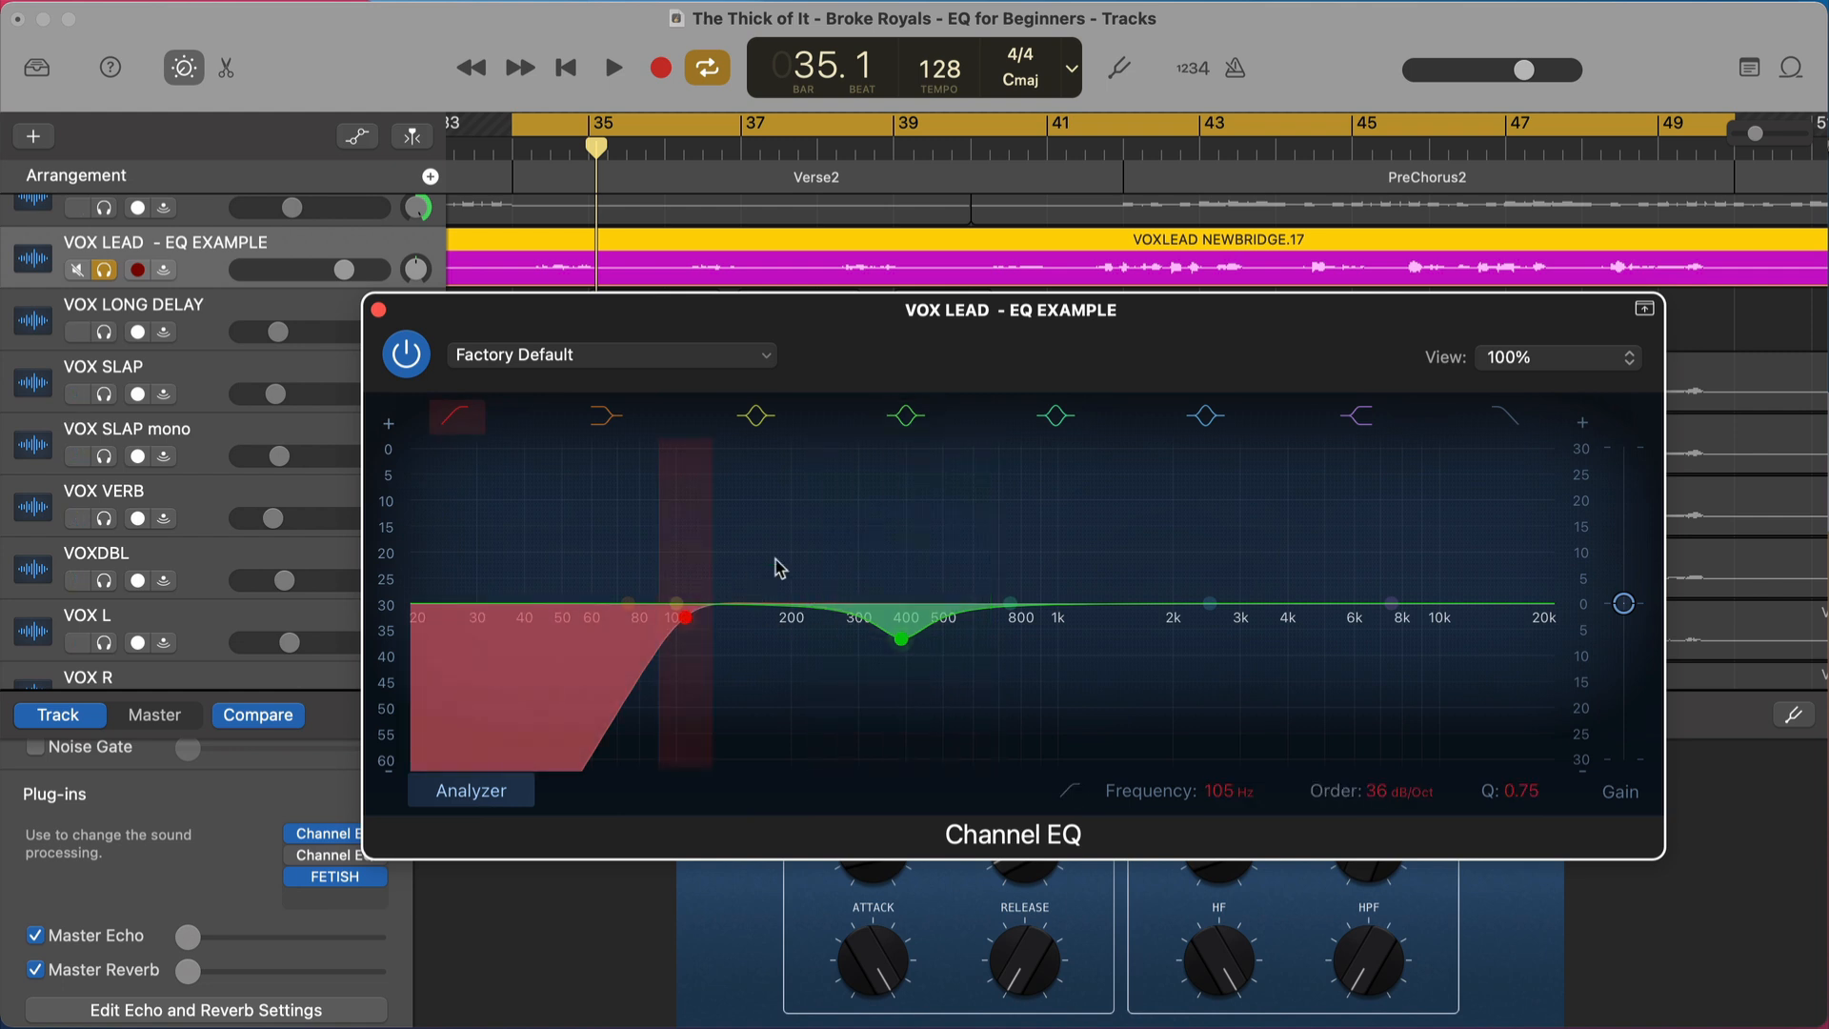
- Audition the vocal, try a 7.5 dB yellow-band boost at 163 Hz with Q 0.93, and reset that band
key("space")
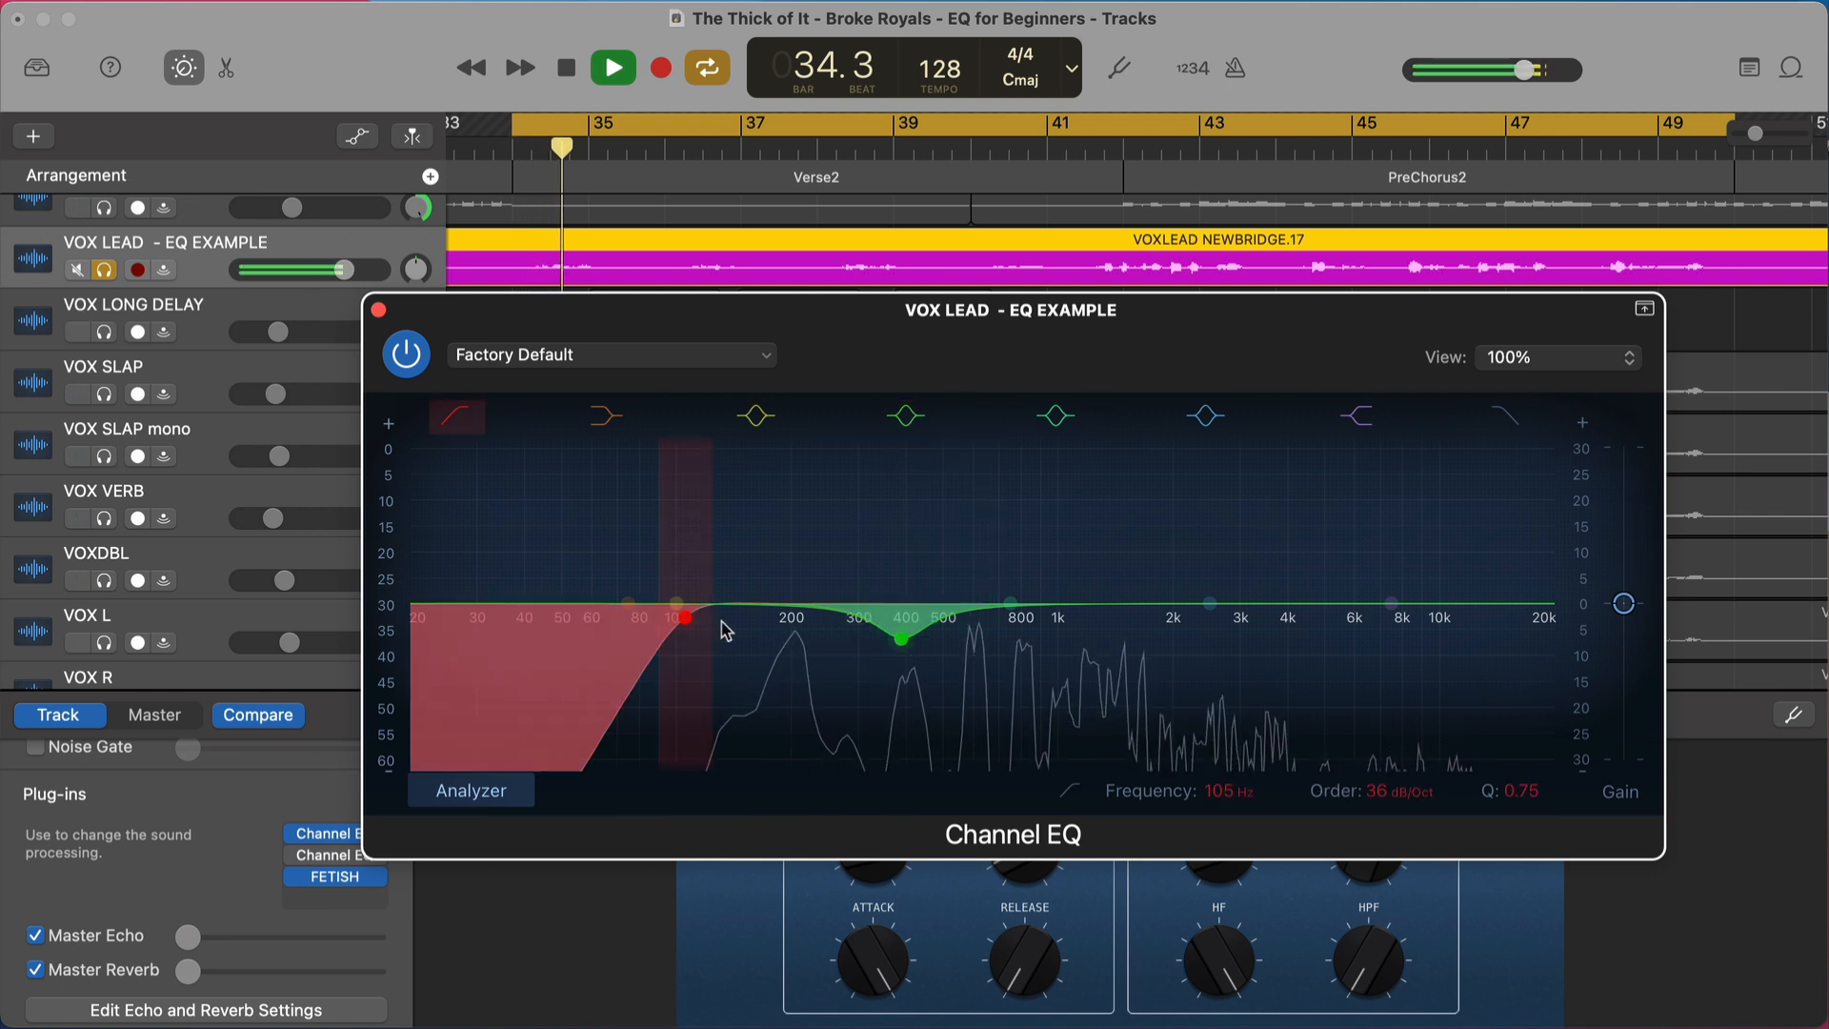
key("space")
left_click_drag(677, 605, 755, 560)
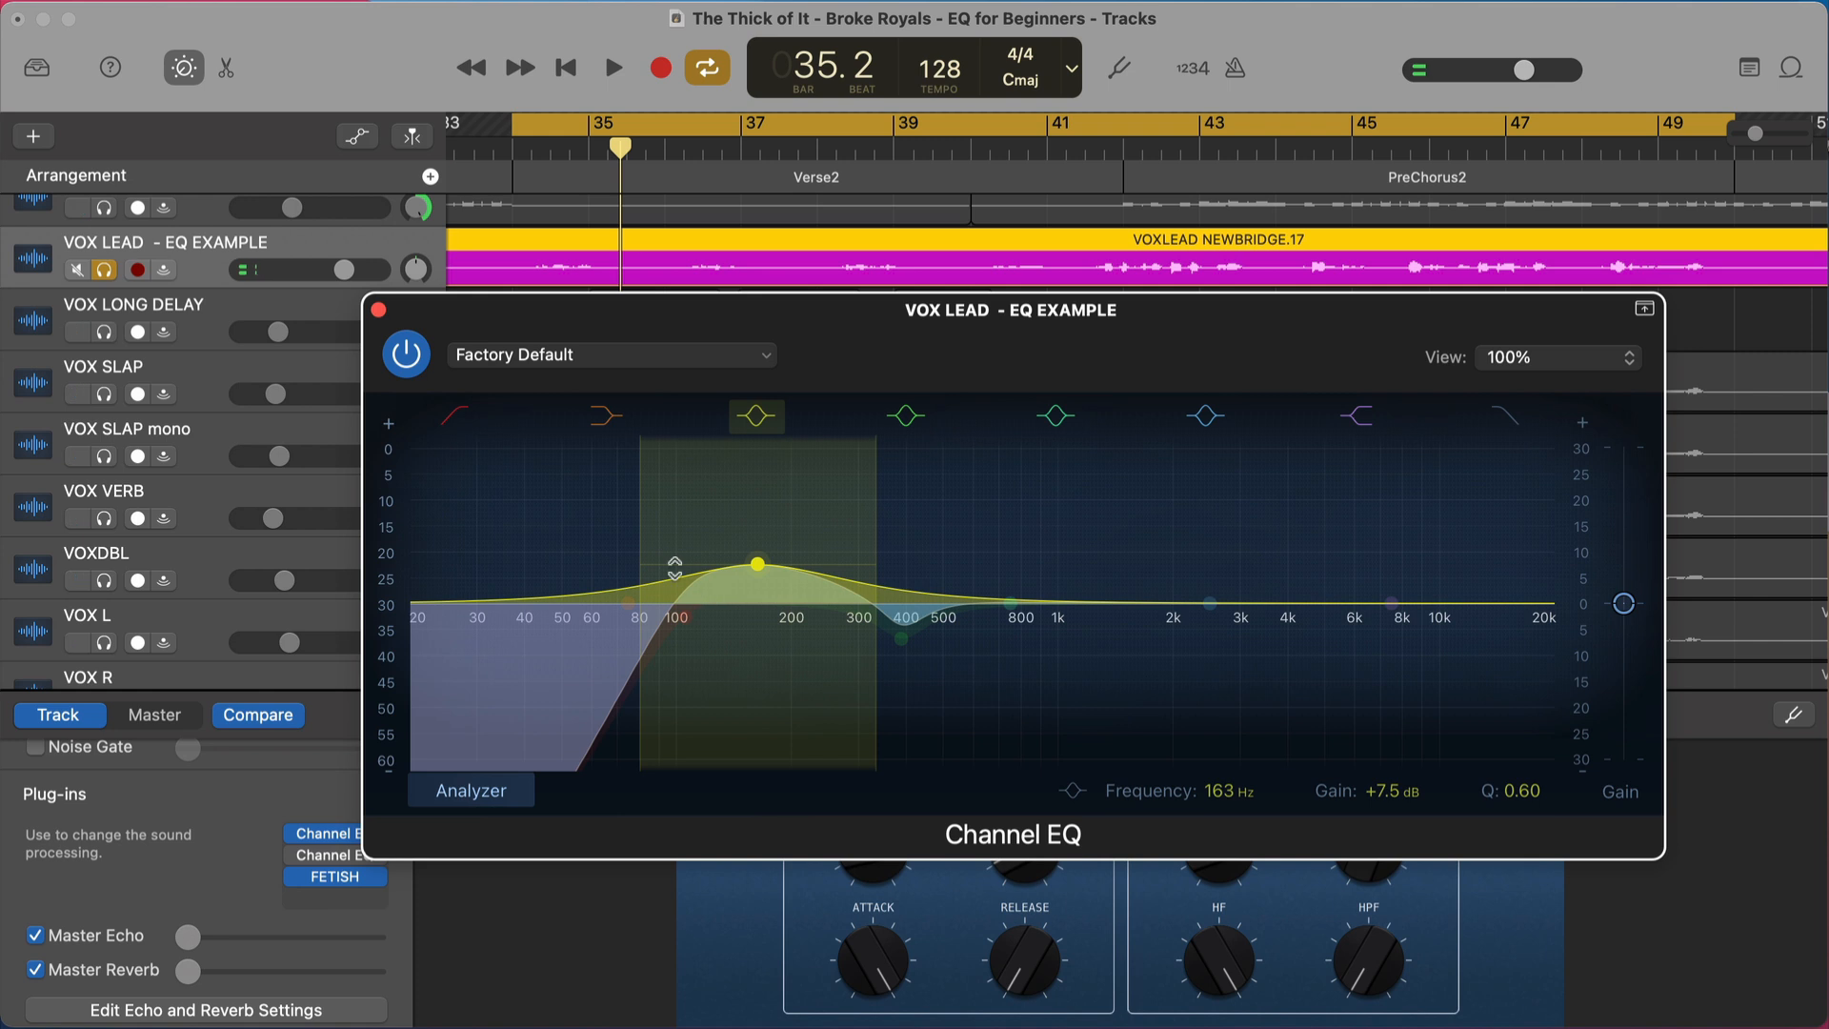
left_click_drag(633, 552, 647, 556)
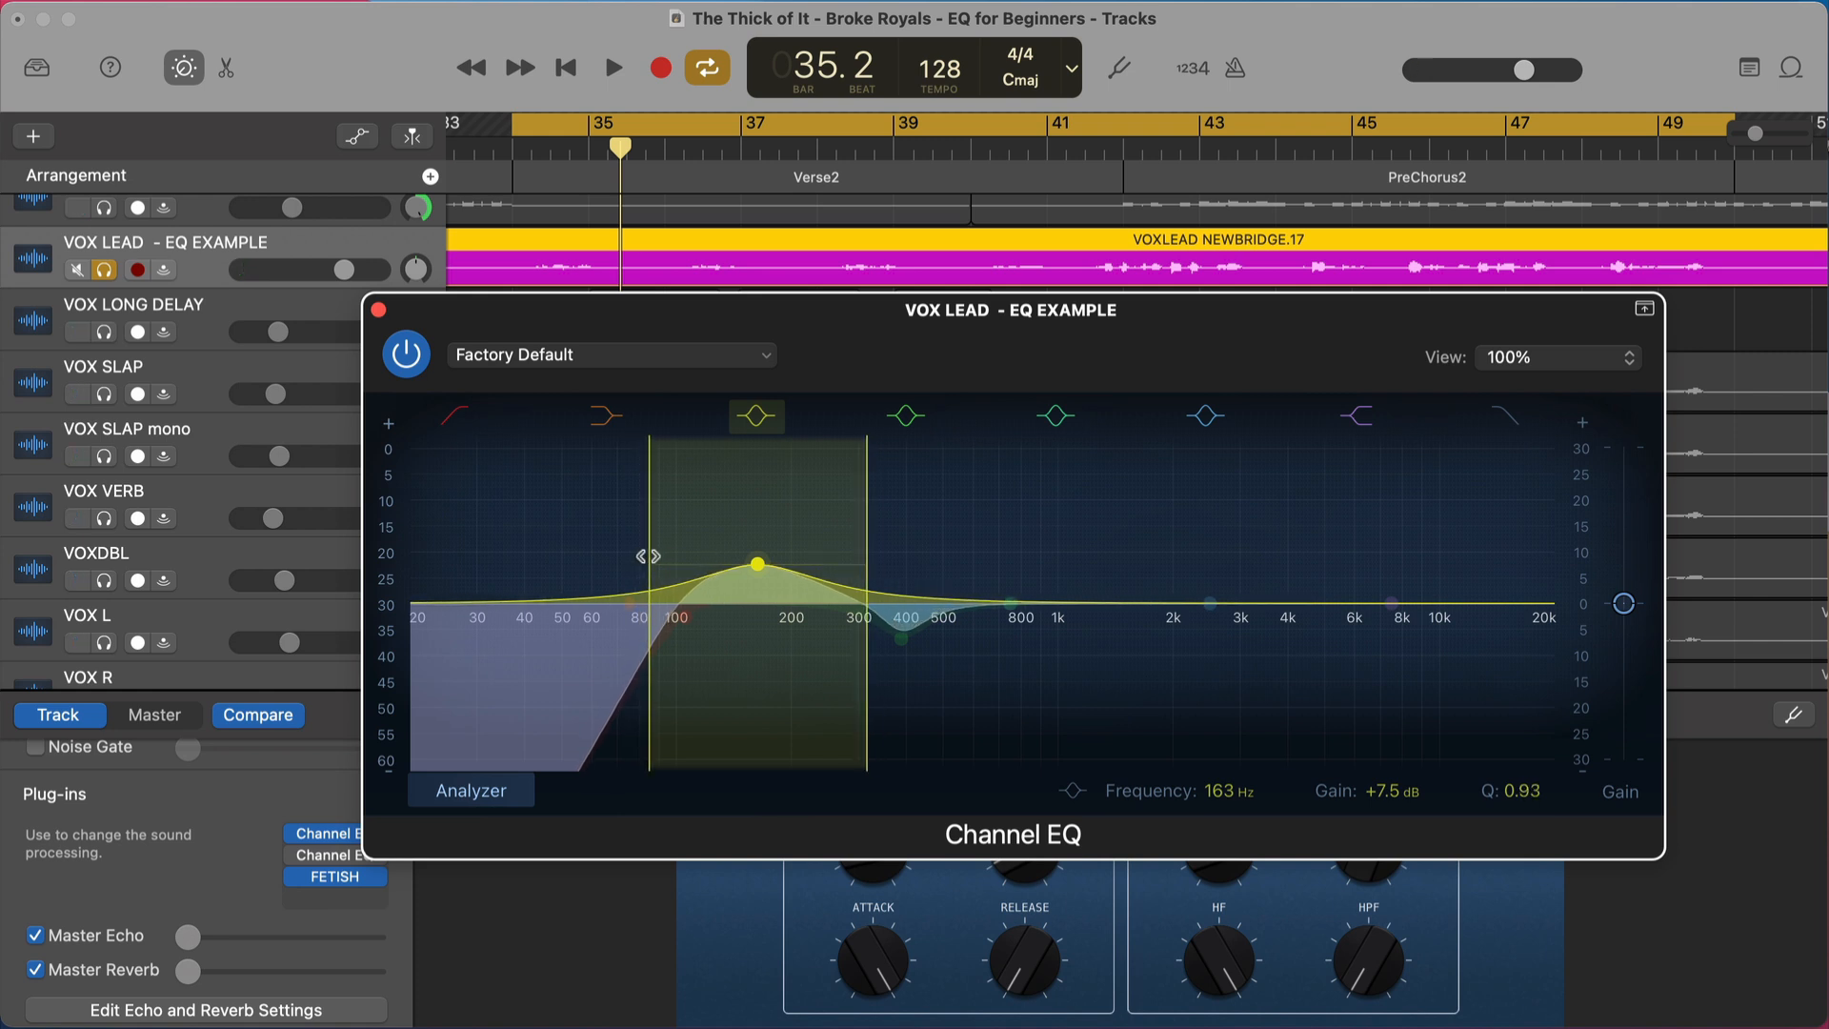
left_click(756, 568, "alt")
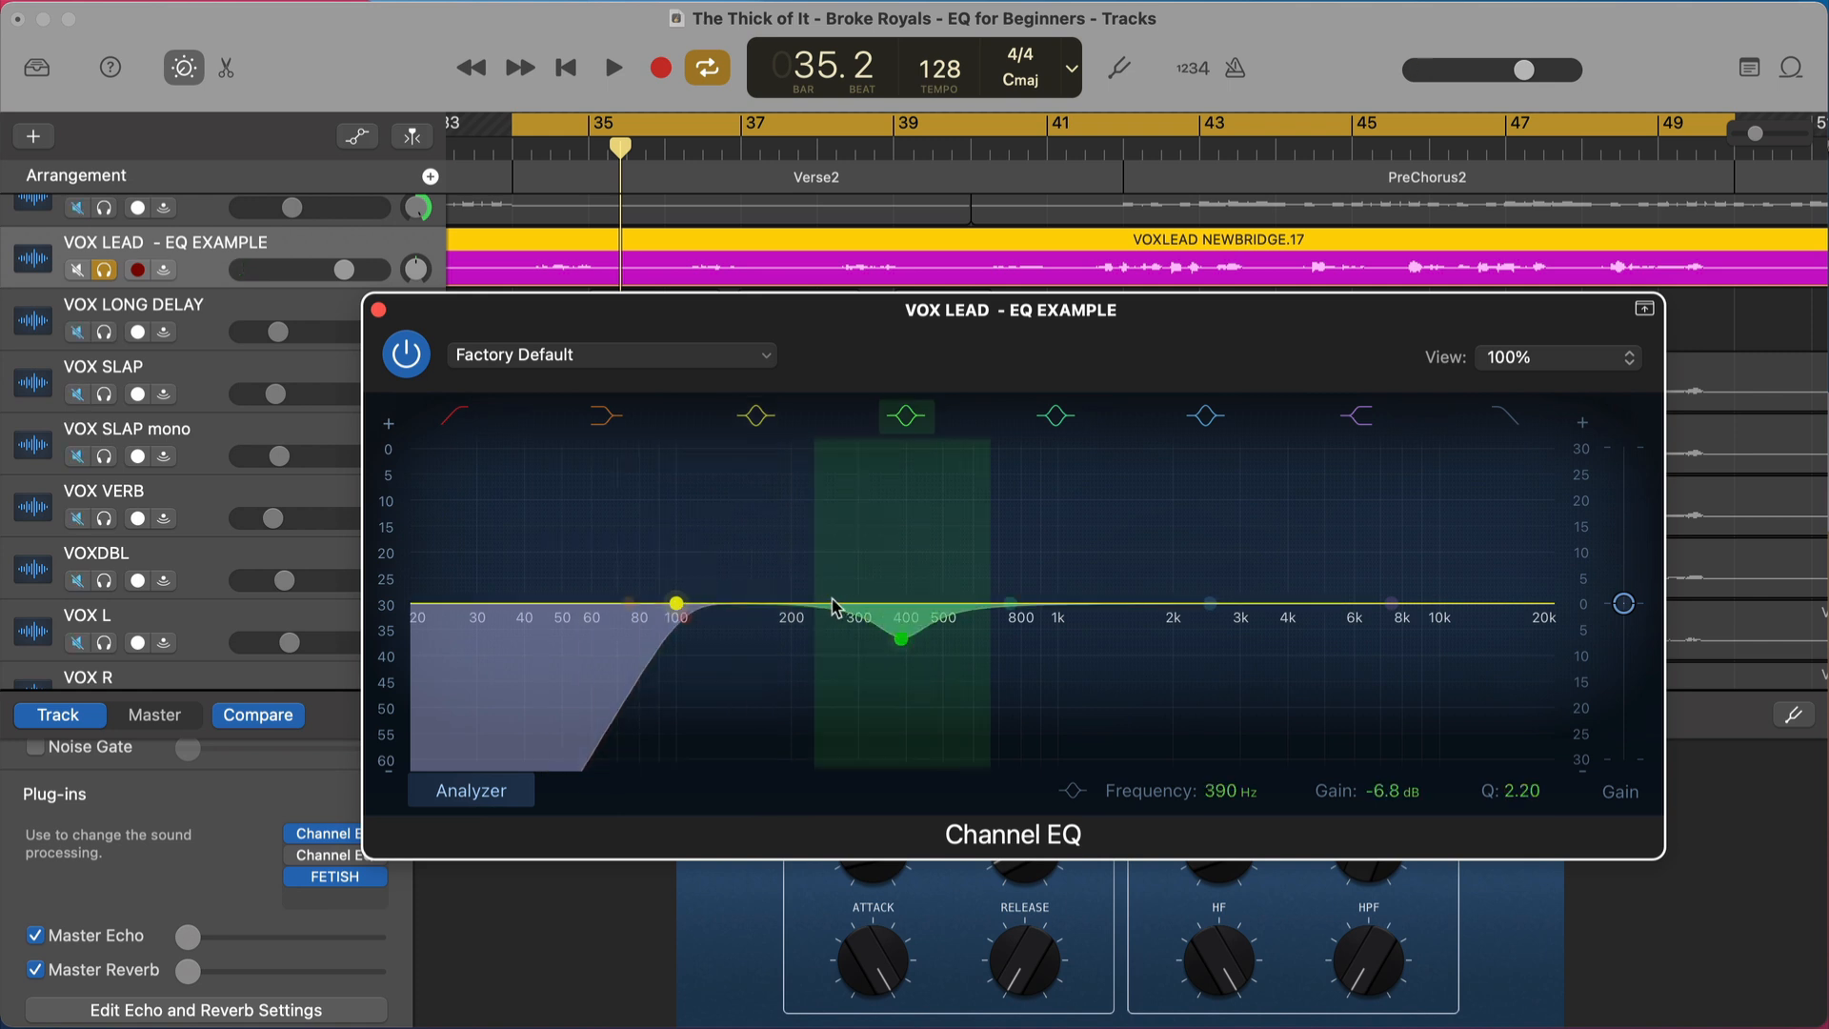
- Raise the orange low shelf by about 5.2 dB at 246 Hz while auditioning the vocal
left_click_drag(515, 609, 770, 595)
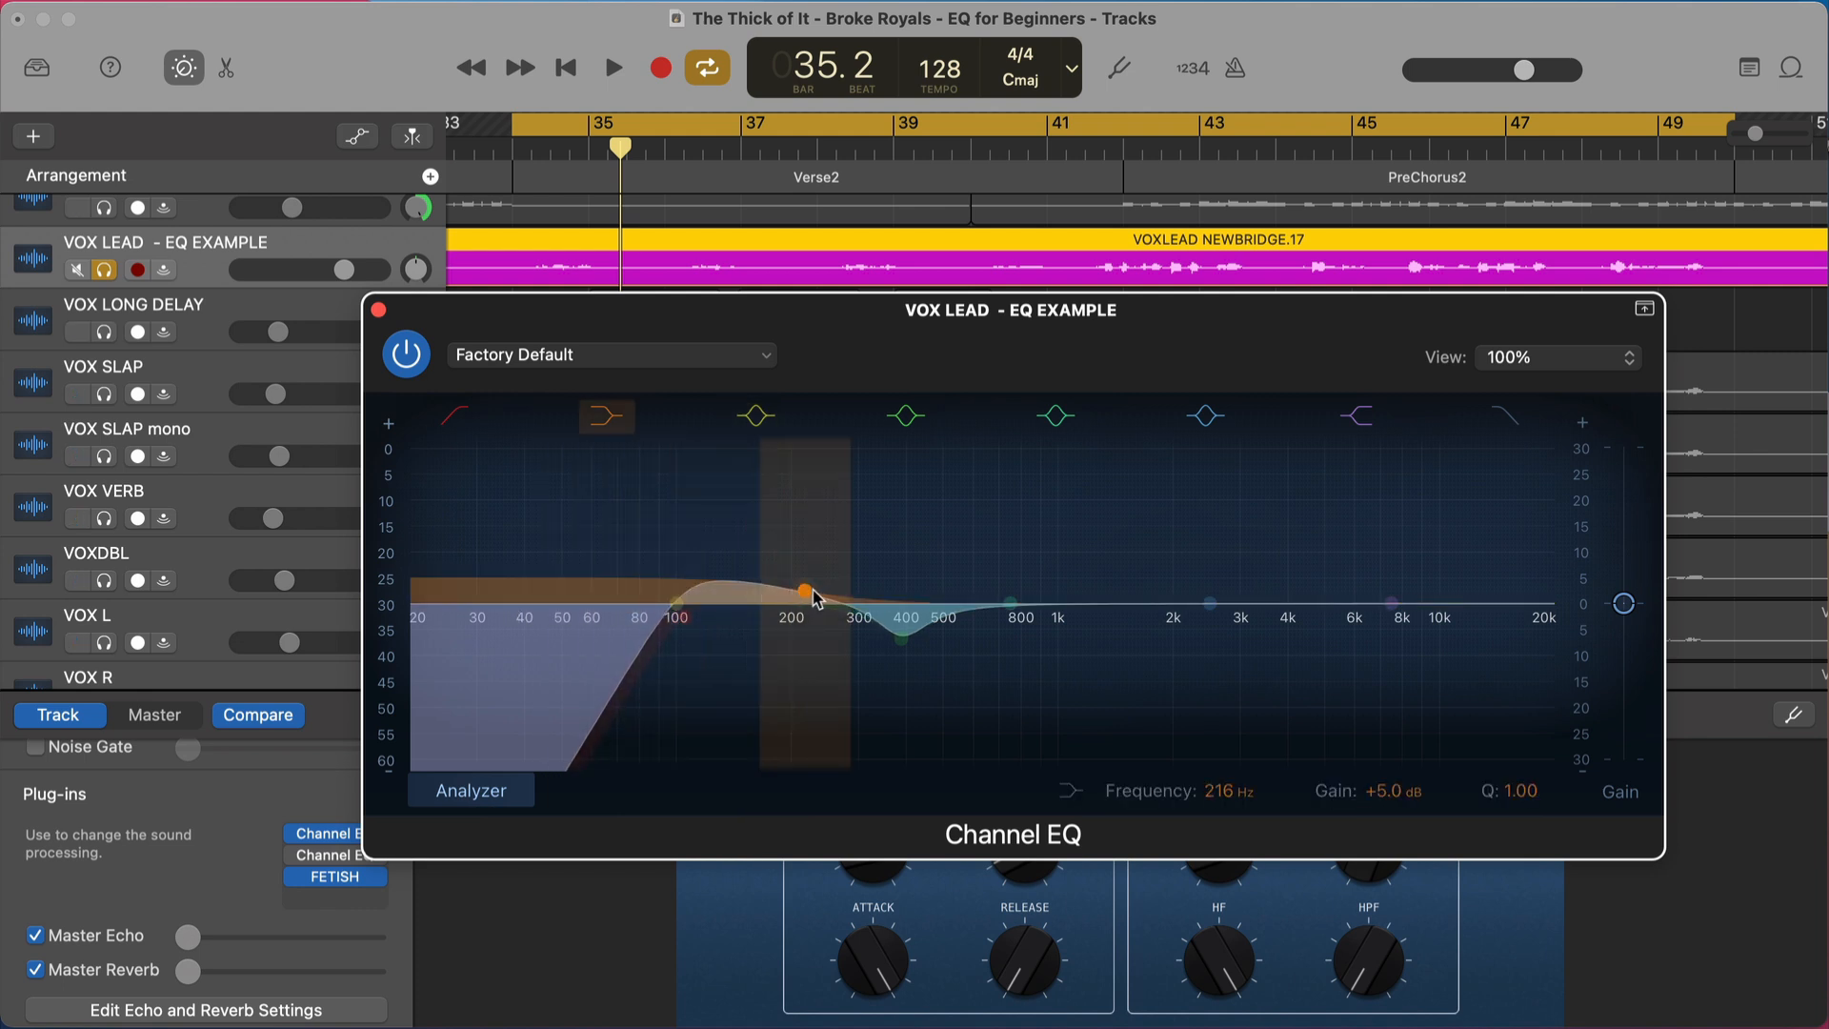
left_click_drag(801, 591, 820, 593)
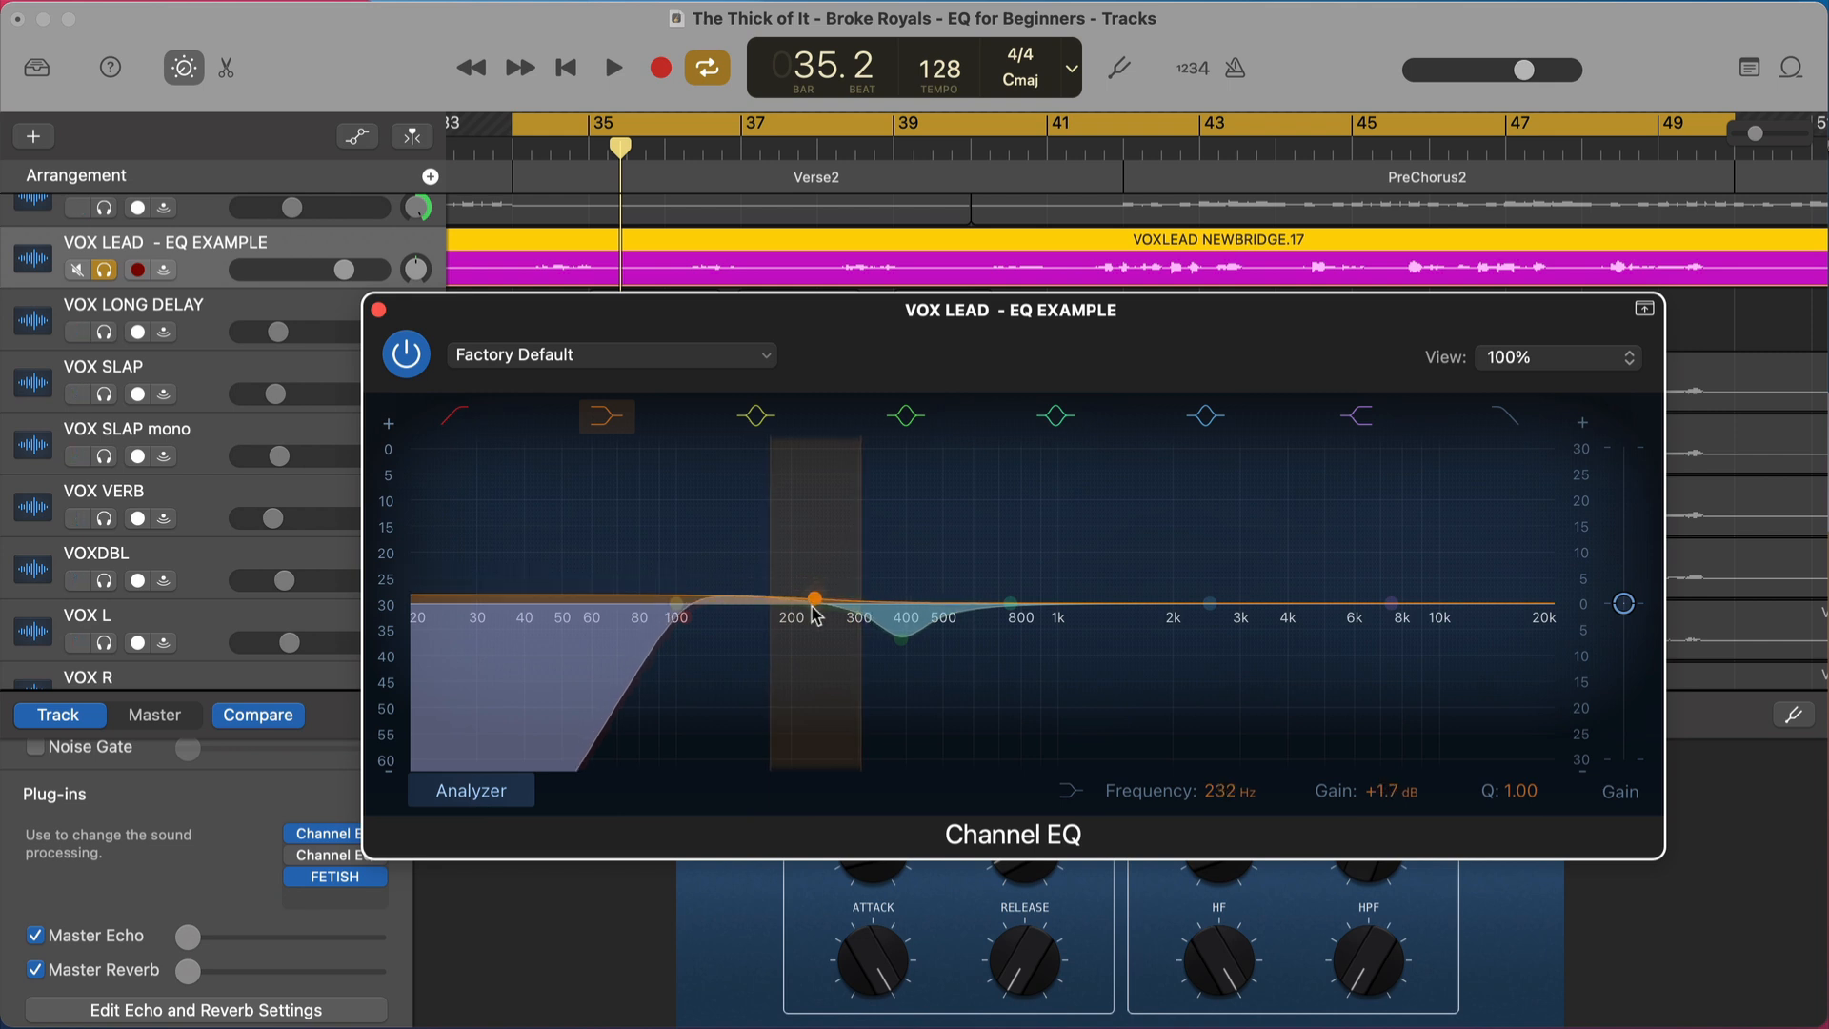
key("space")
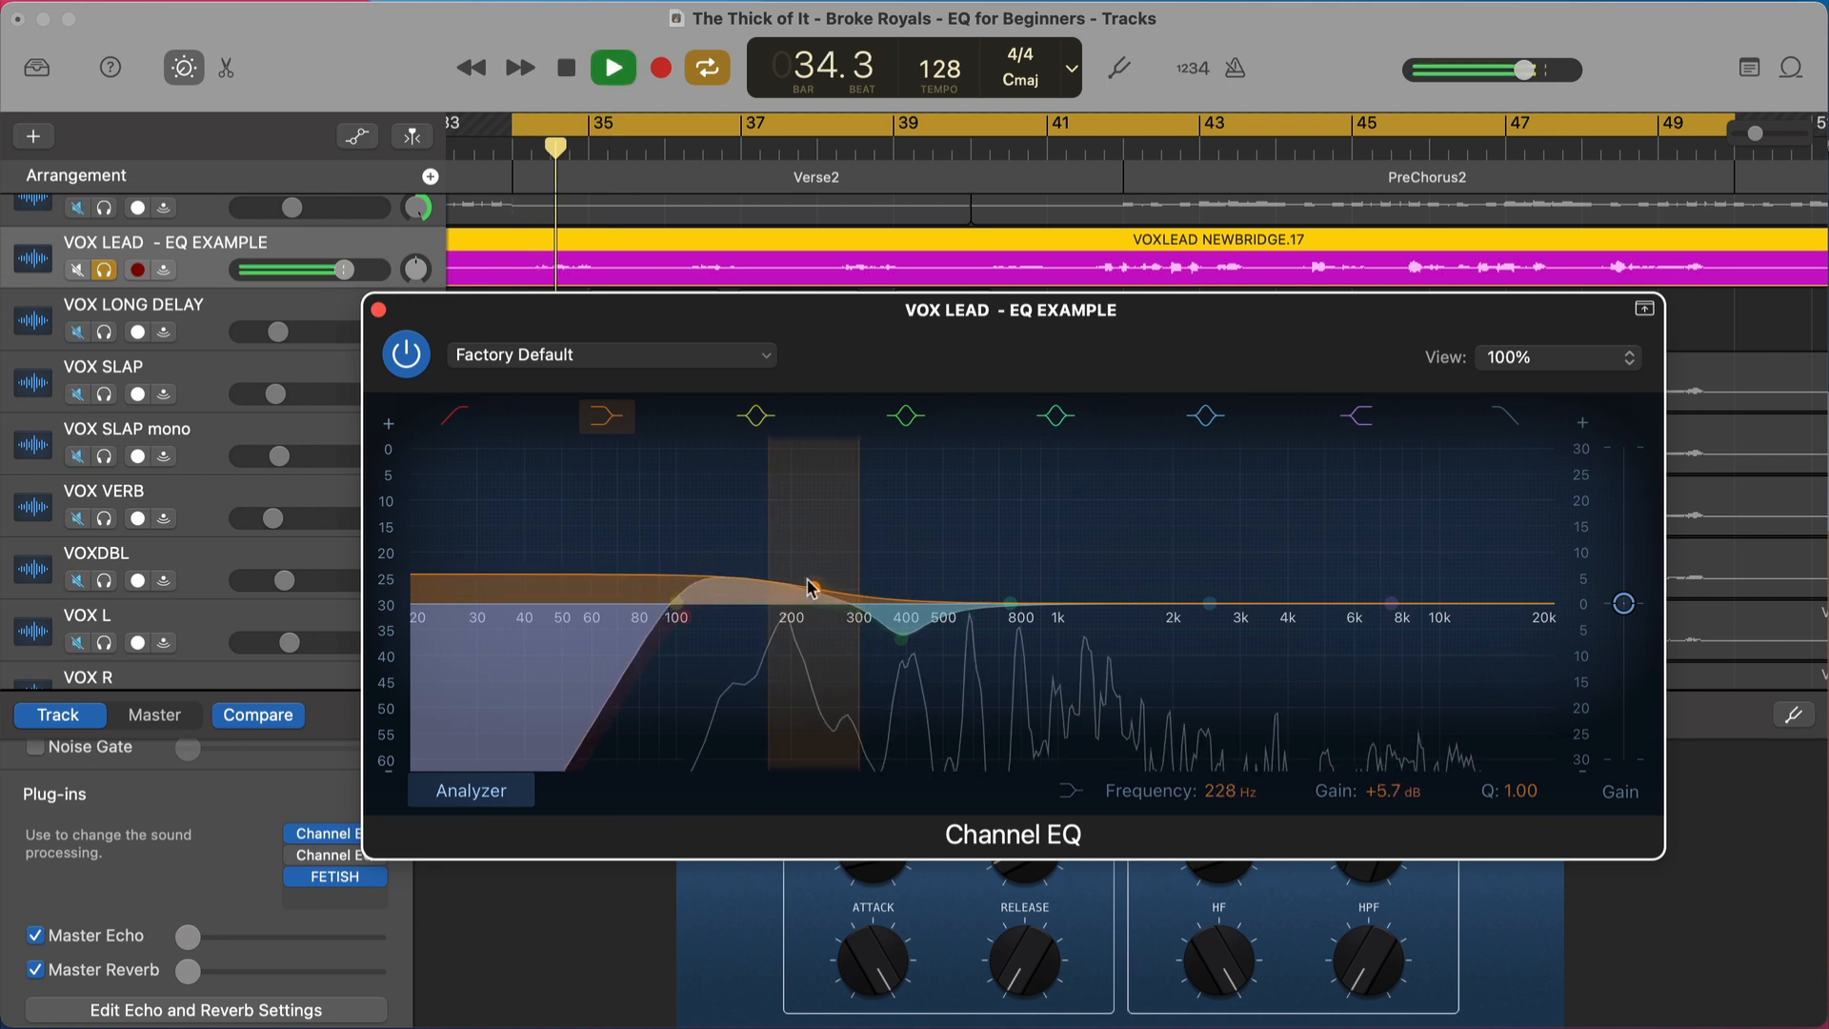
left_click_drag(817, 592, 833, 591)
key("space")
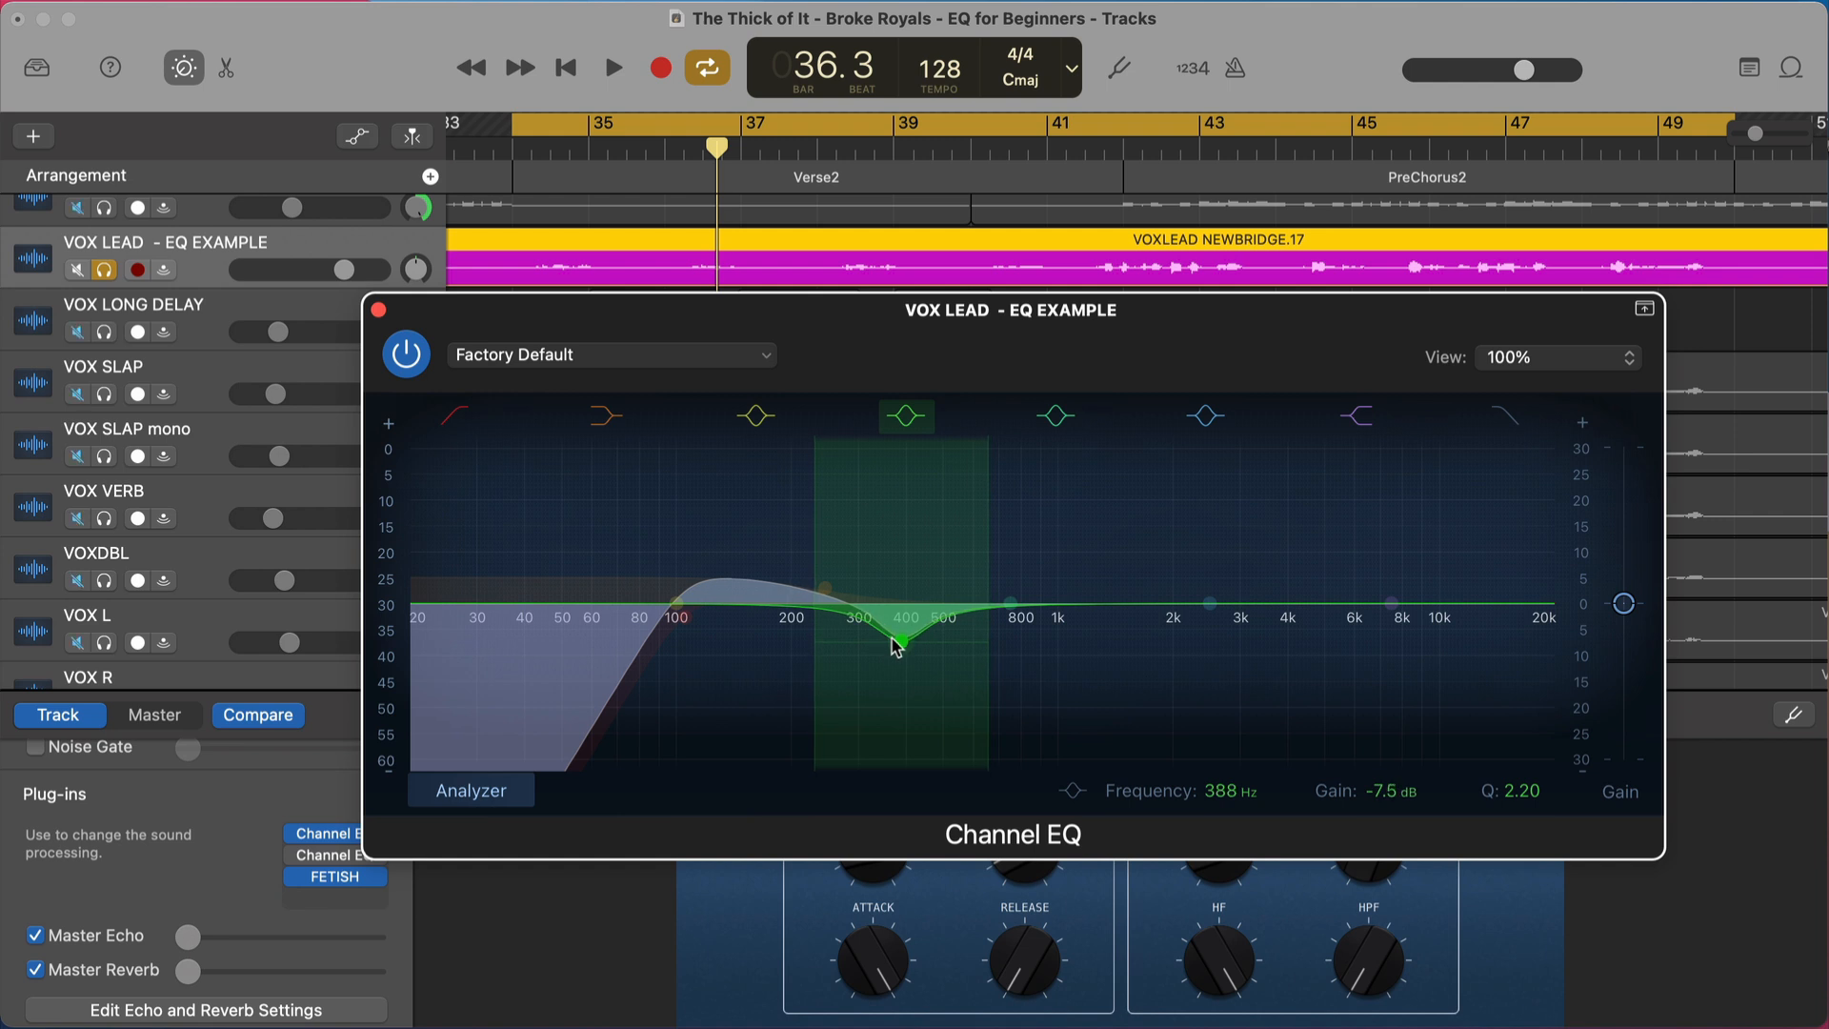
- Tighten the orange low shelf to Q 1.30 and ease its boost to about 4.6 dB
key("space")
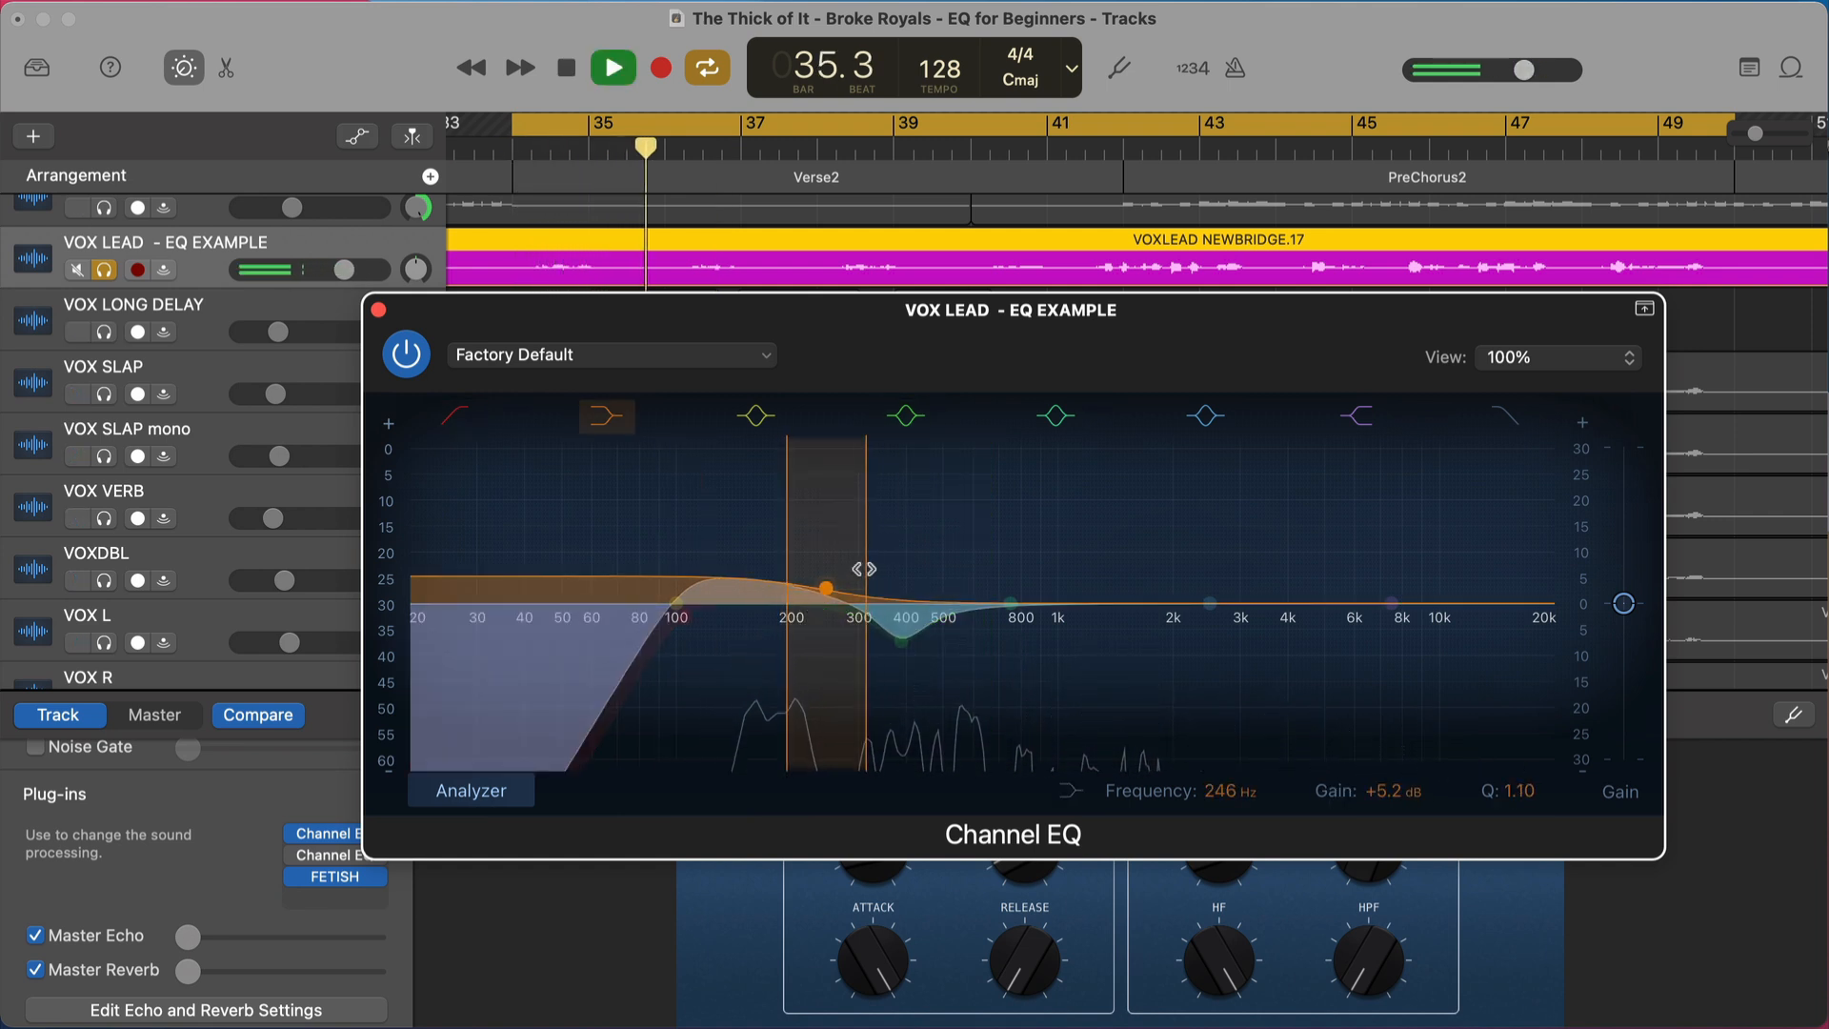
left_click_drag(865, 569, 798, 591)
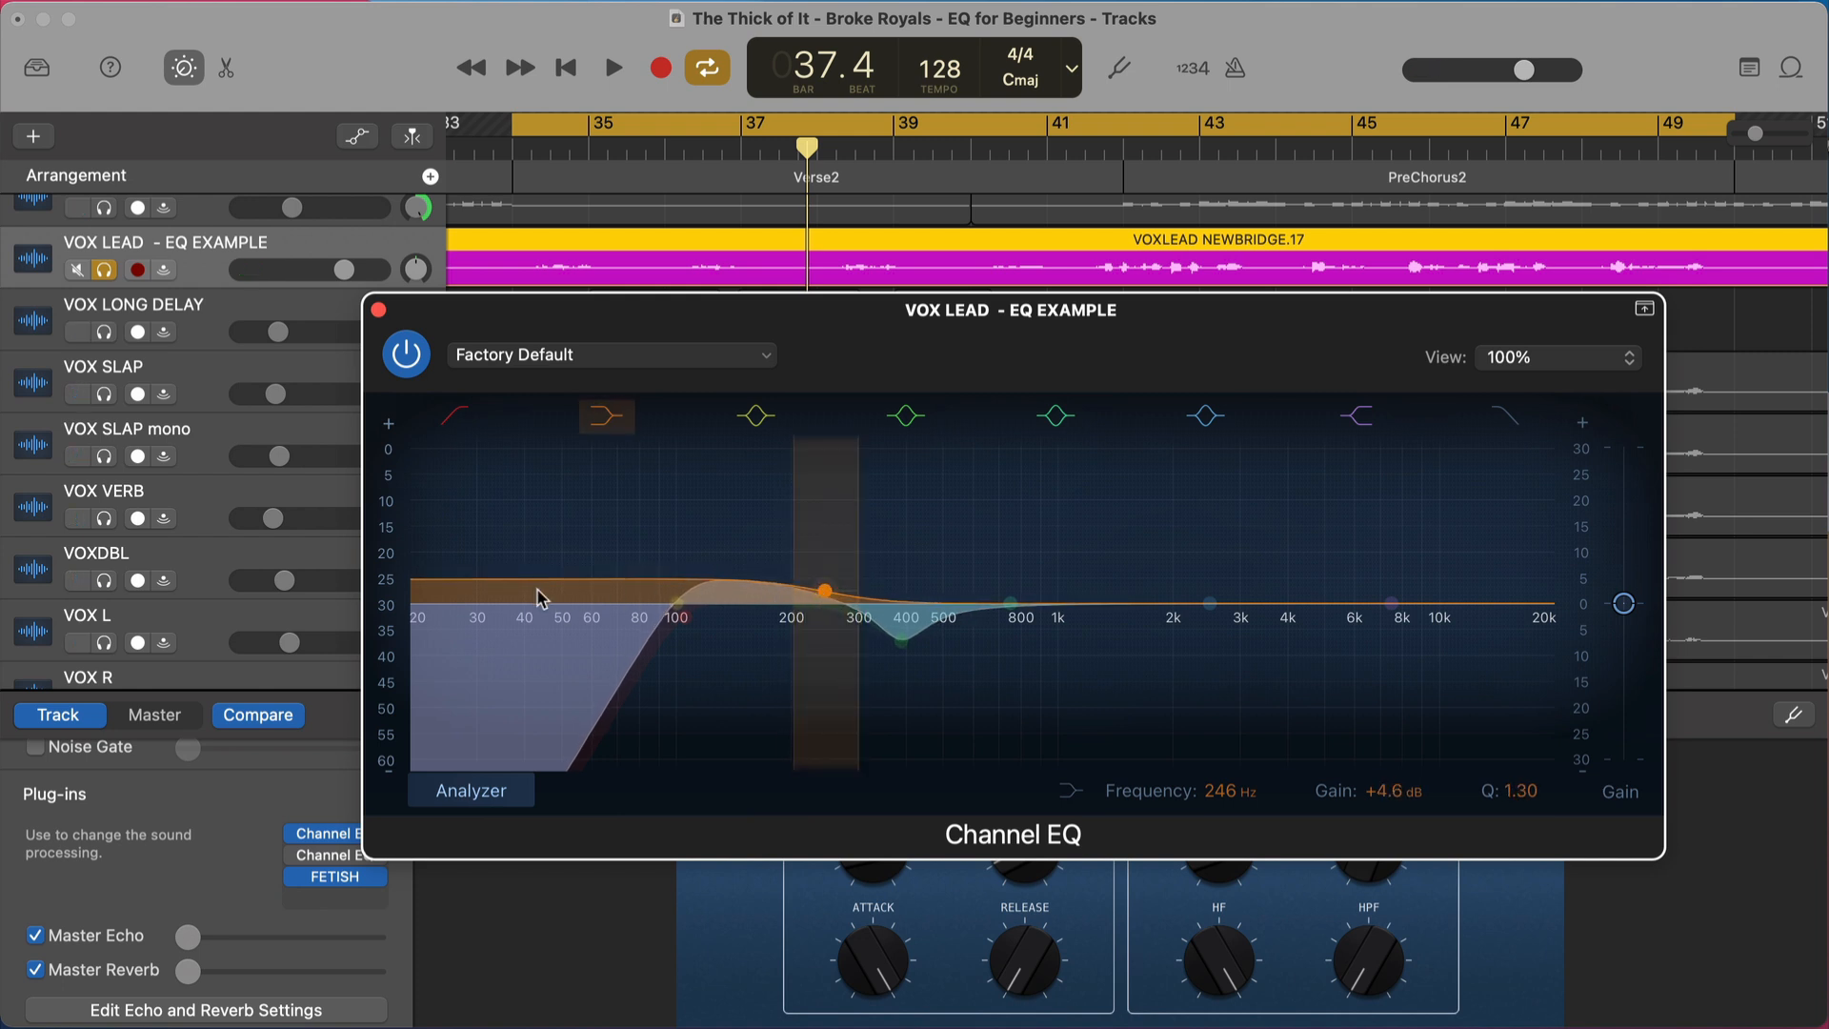
key("space")
left_click(826, 592)
left_click_drag(829, 588, 817, 592)
- Compare the vocal with the Channel EQ bypassed and active, lowering the low shelf's boost to 3.8 dB at 248 Hz
left_click(412, 359)
left_click(409, 356)
left_click_drag(824, 592, 827, 599)
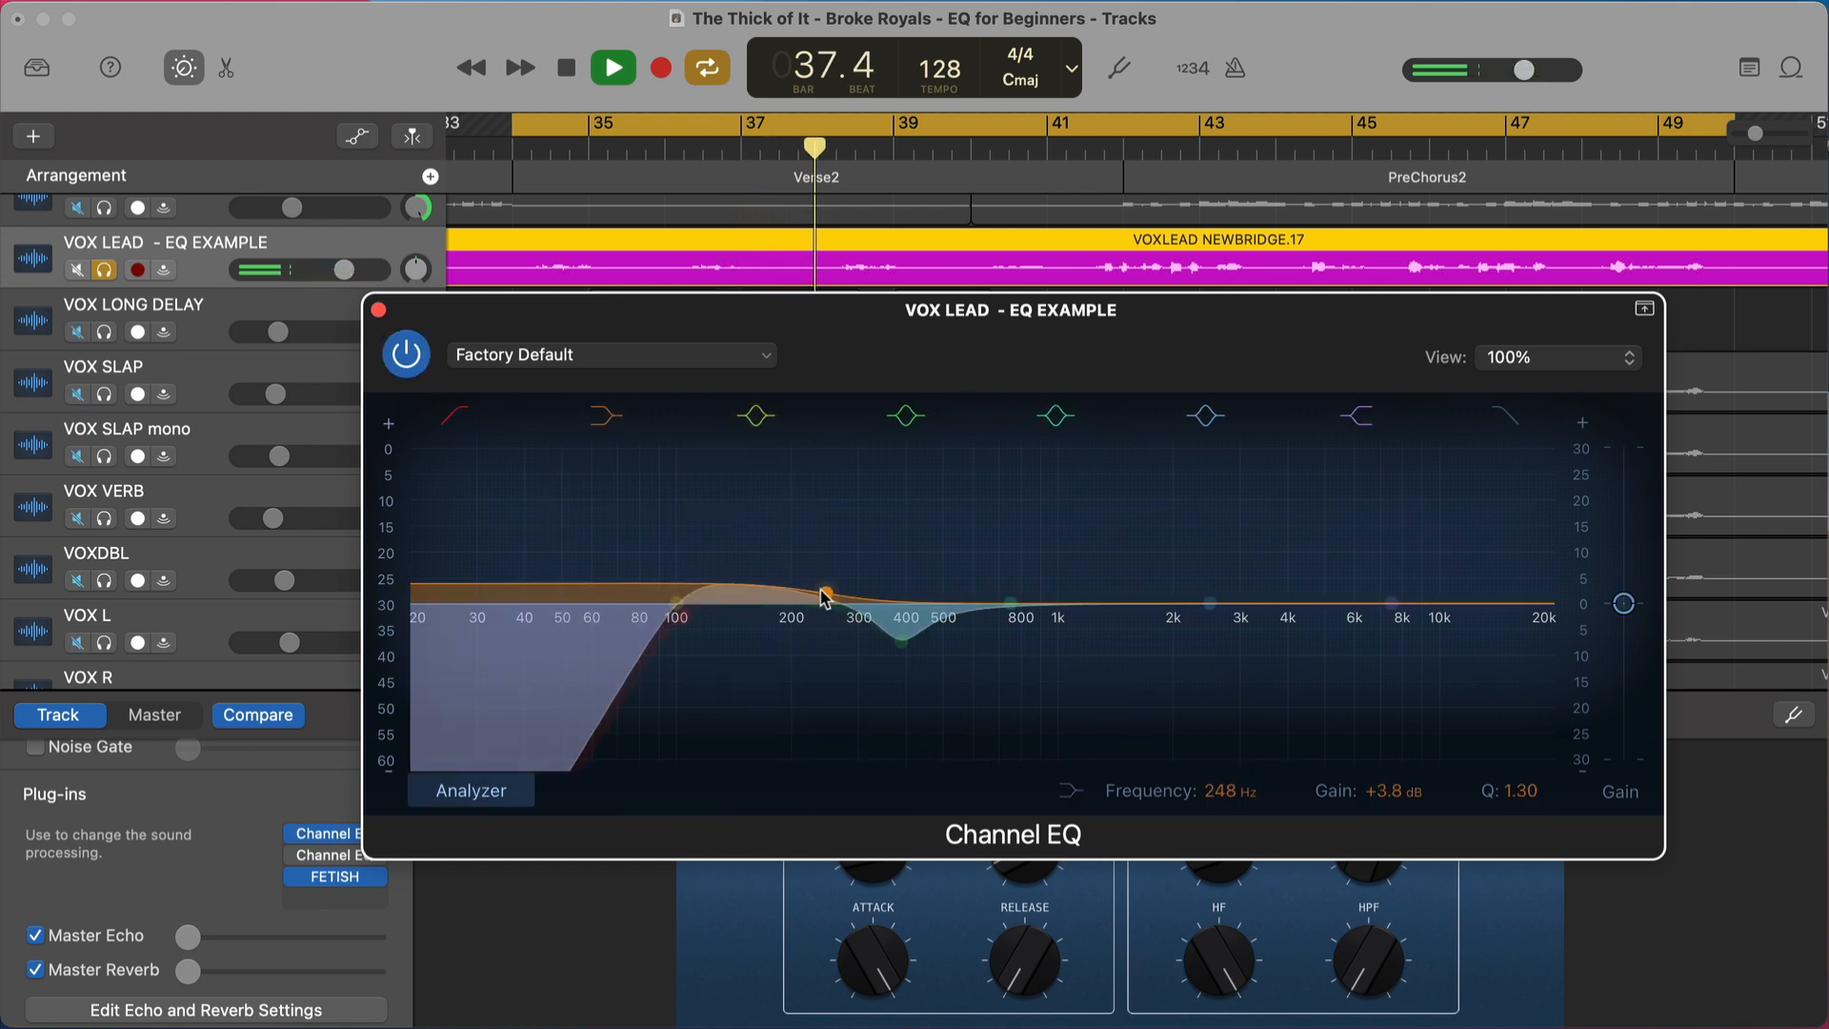
left_click(406, 356)
left_click(406, 356)
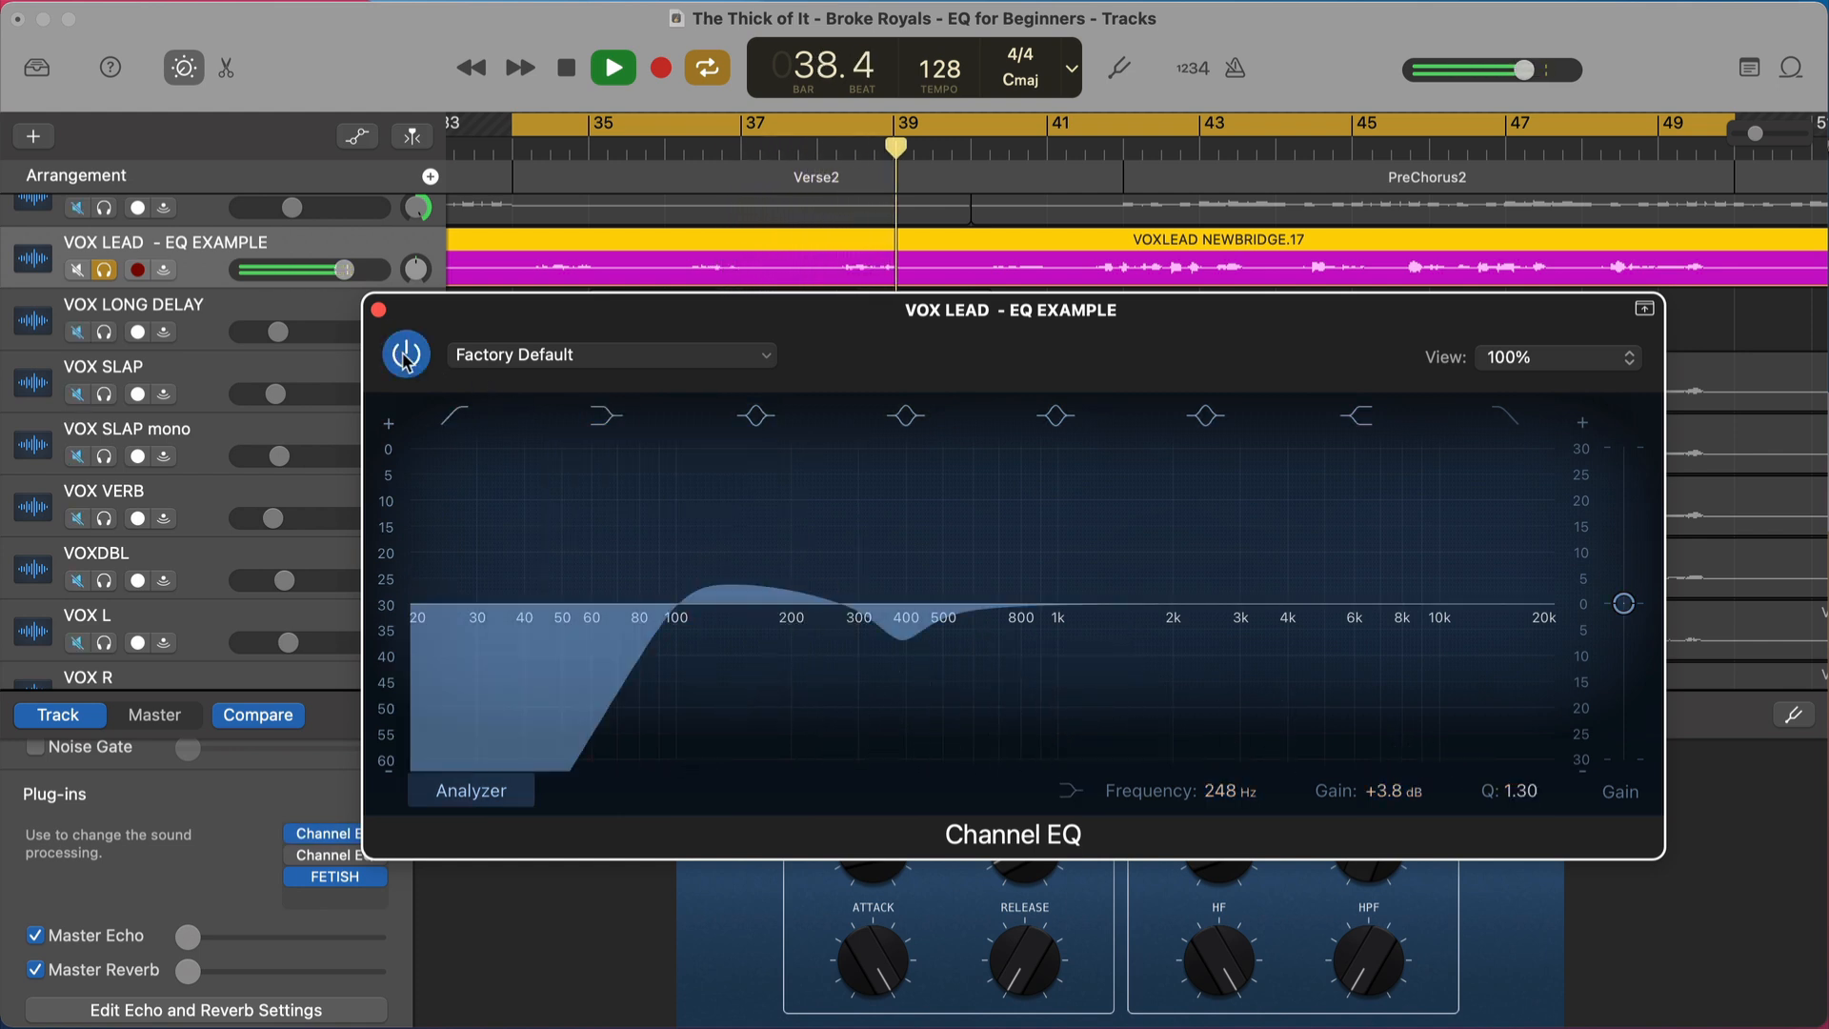
key("space")
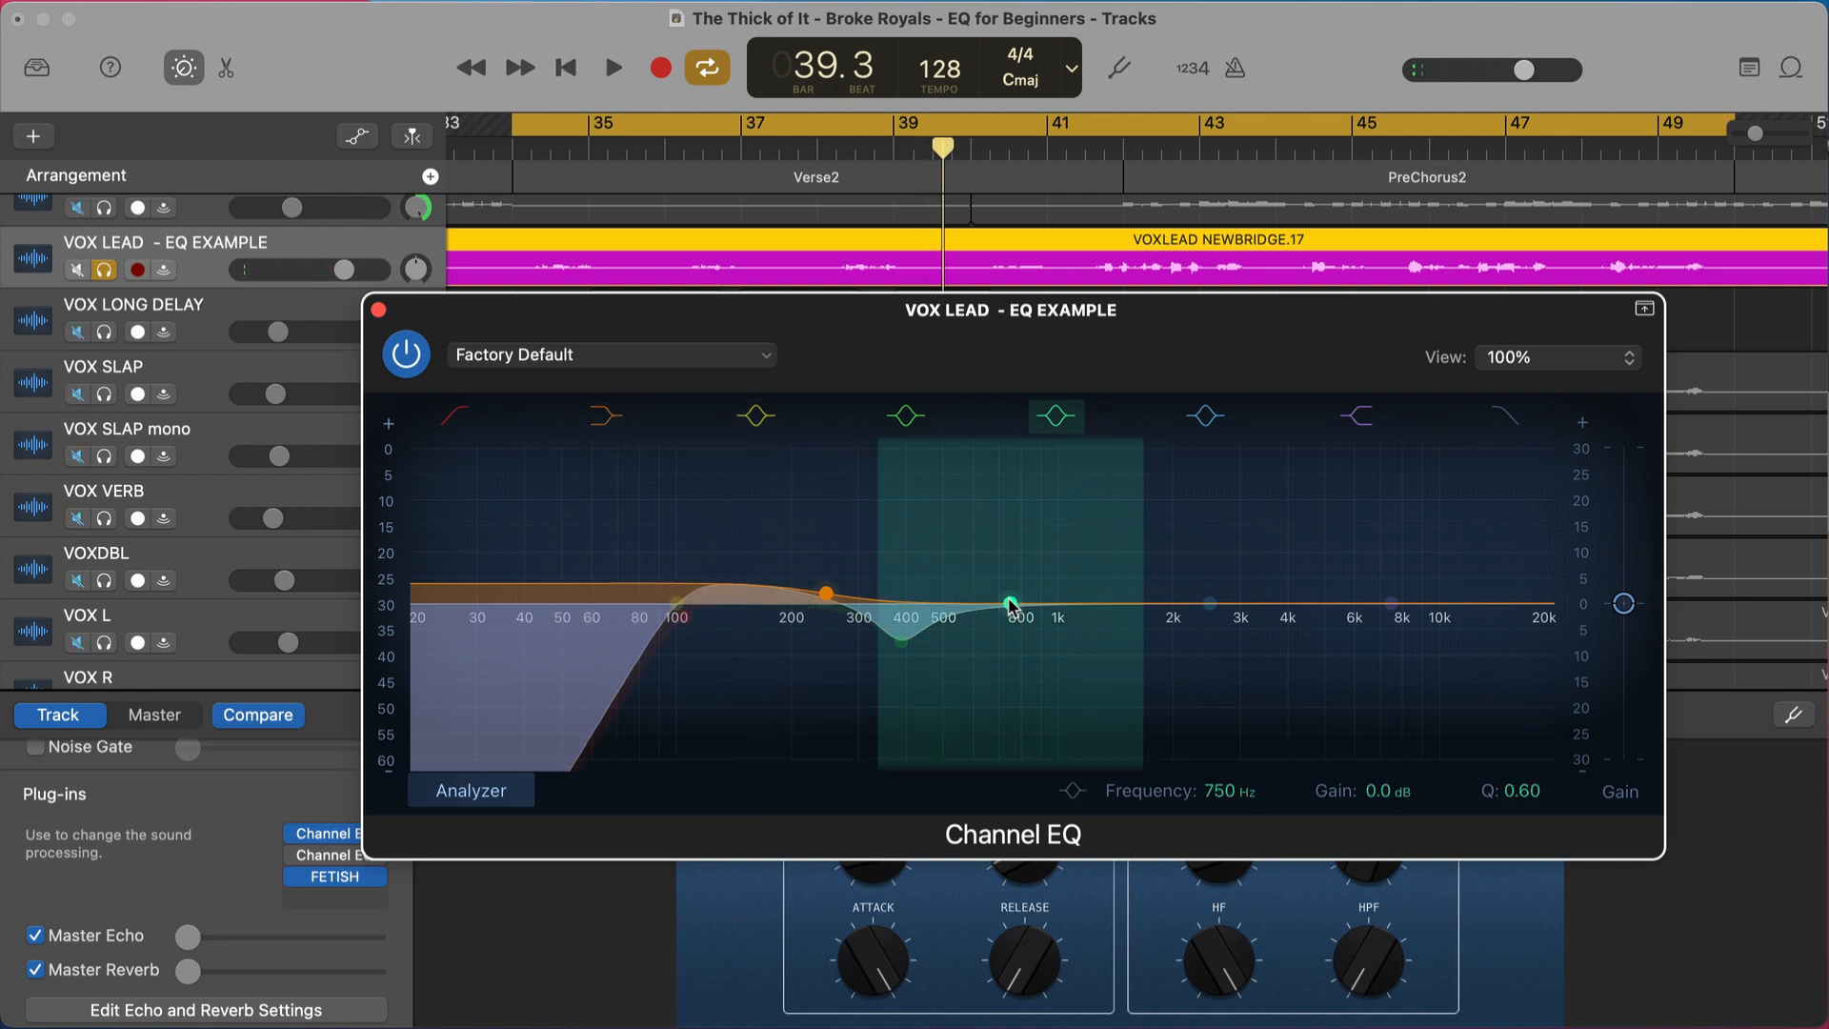
- Unsolo the lead vocal and boost the blue band 6.3 dB at 2420 Hz with Q 0.83 during full-mix playback
left_click(1210, 604)
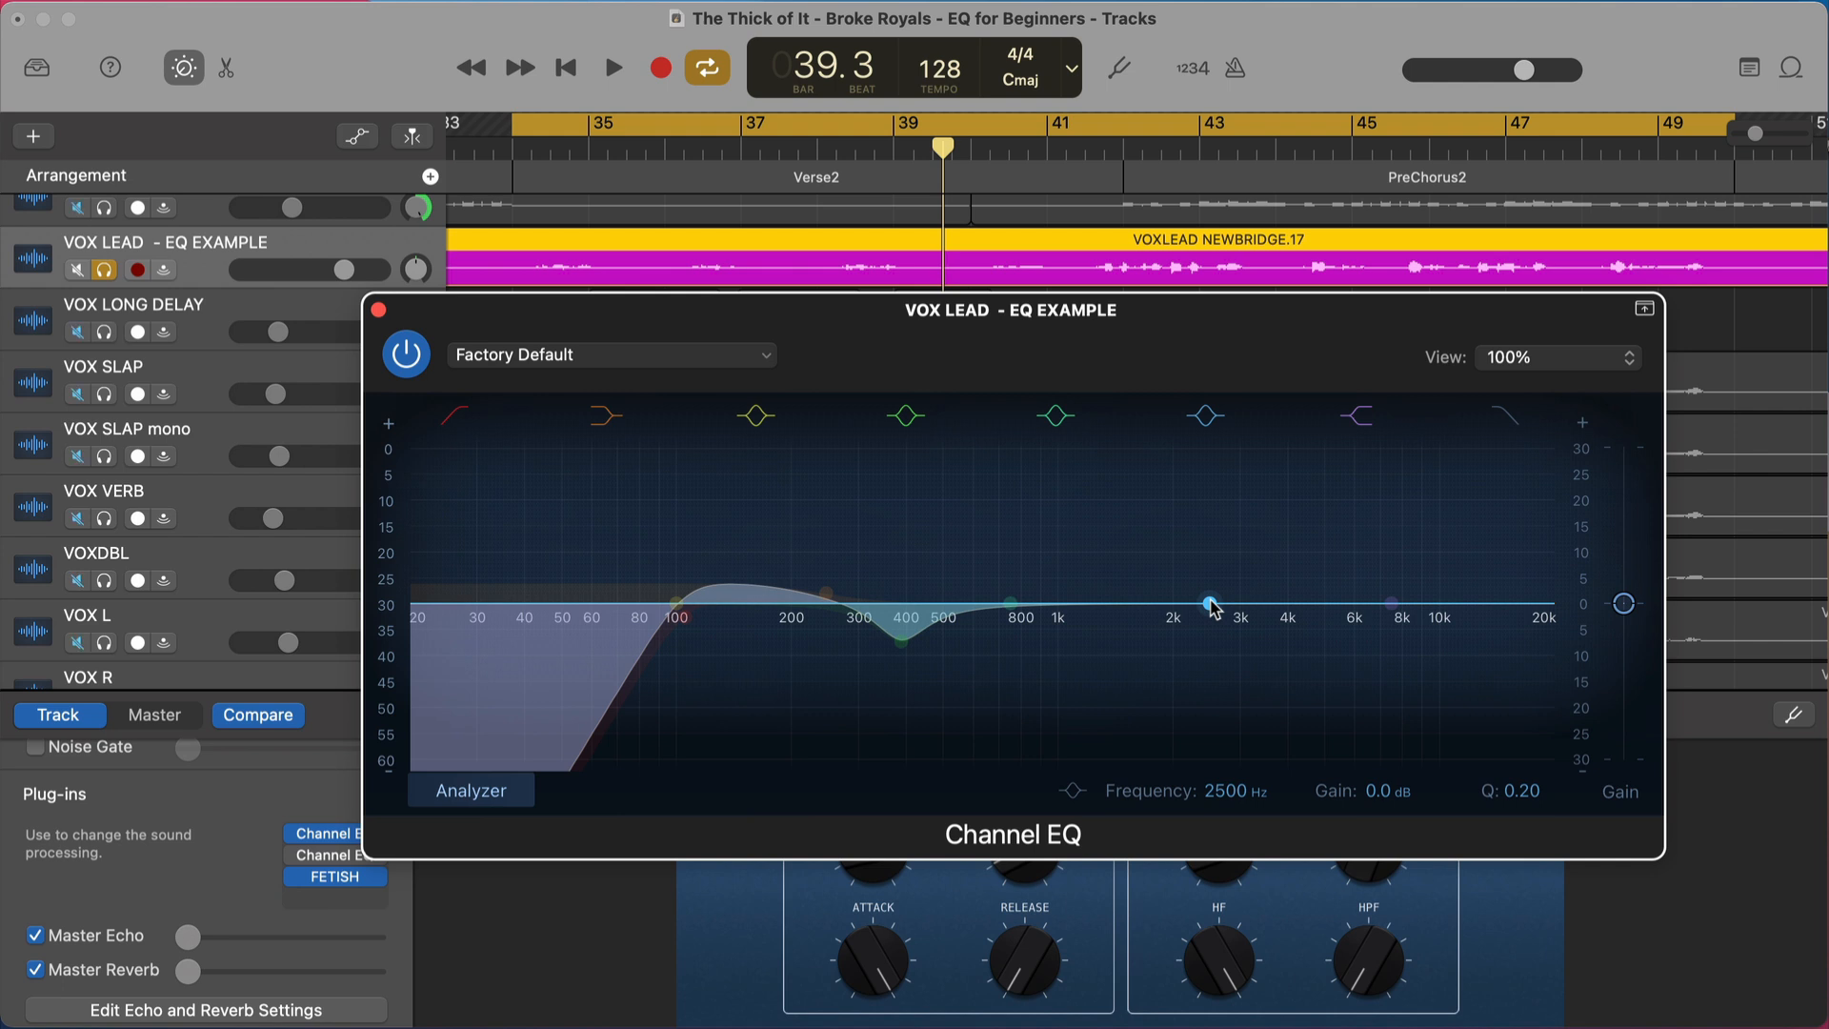
left_click_drag(1210, 603, 1210, 601)
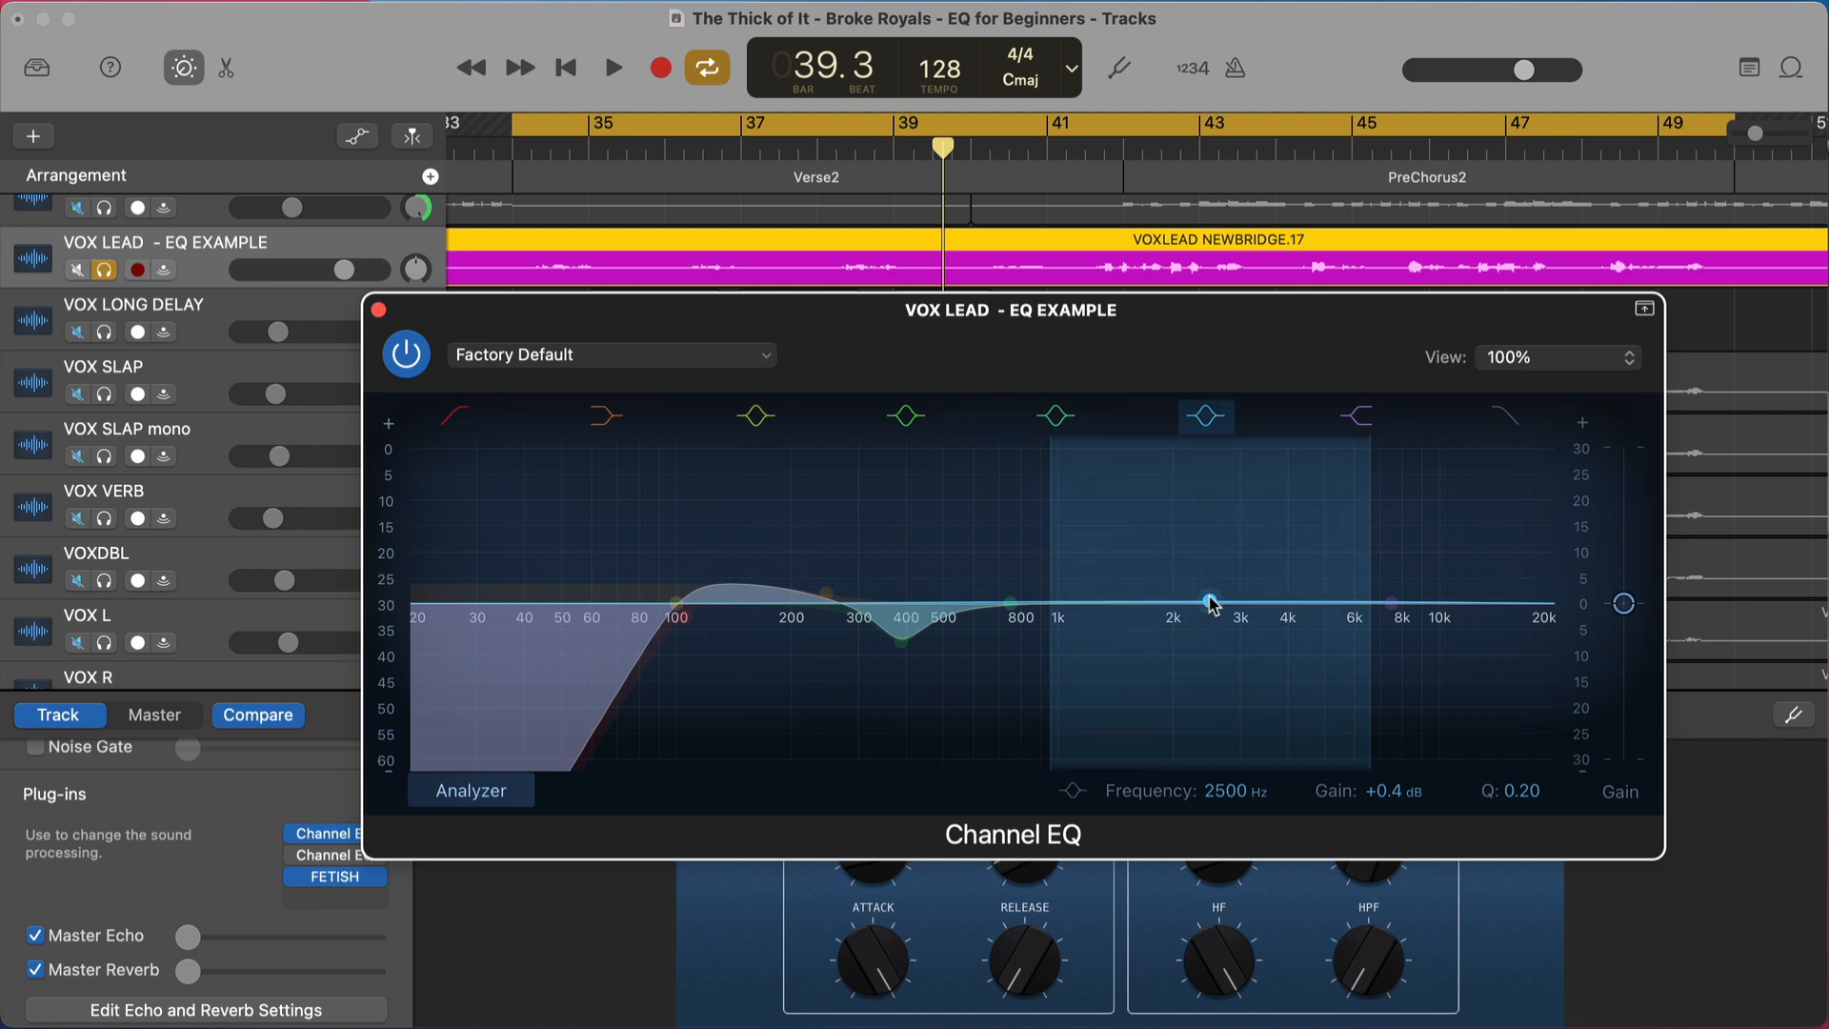
key("s")
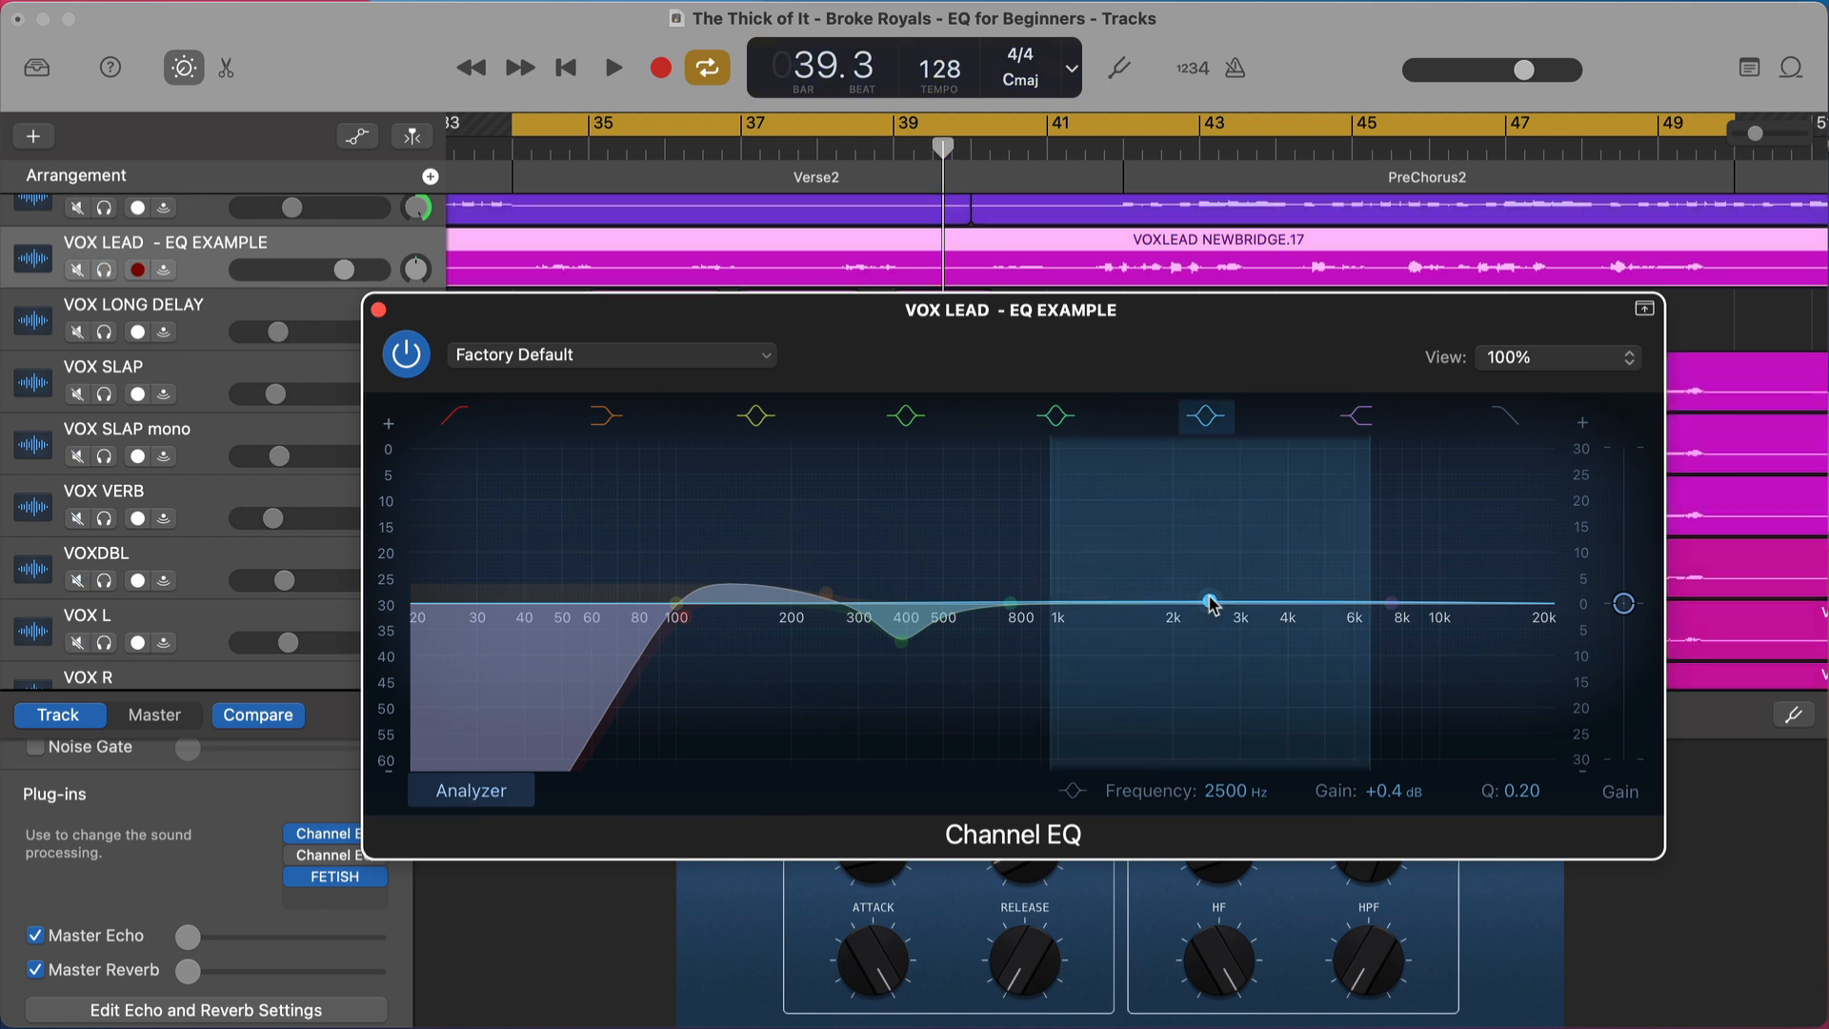
key("space")
left_click_drag(1210, 603, 1204, 570)
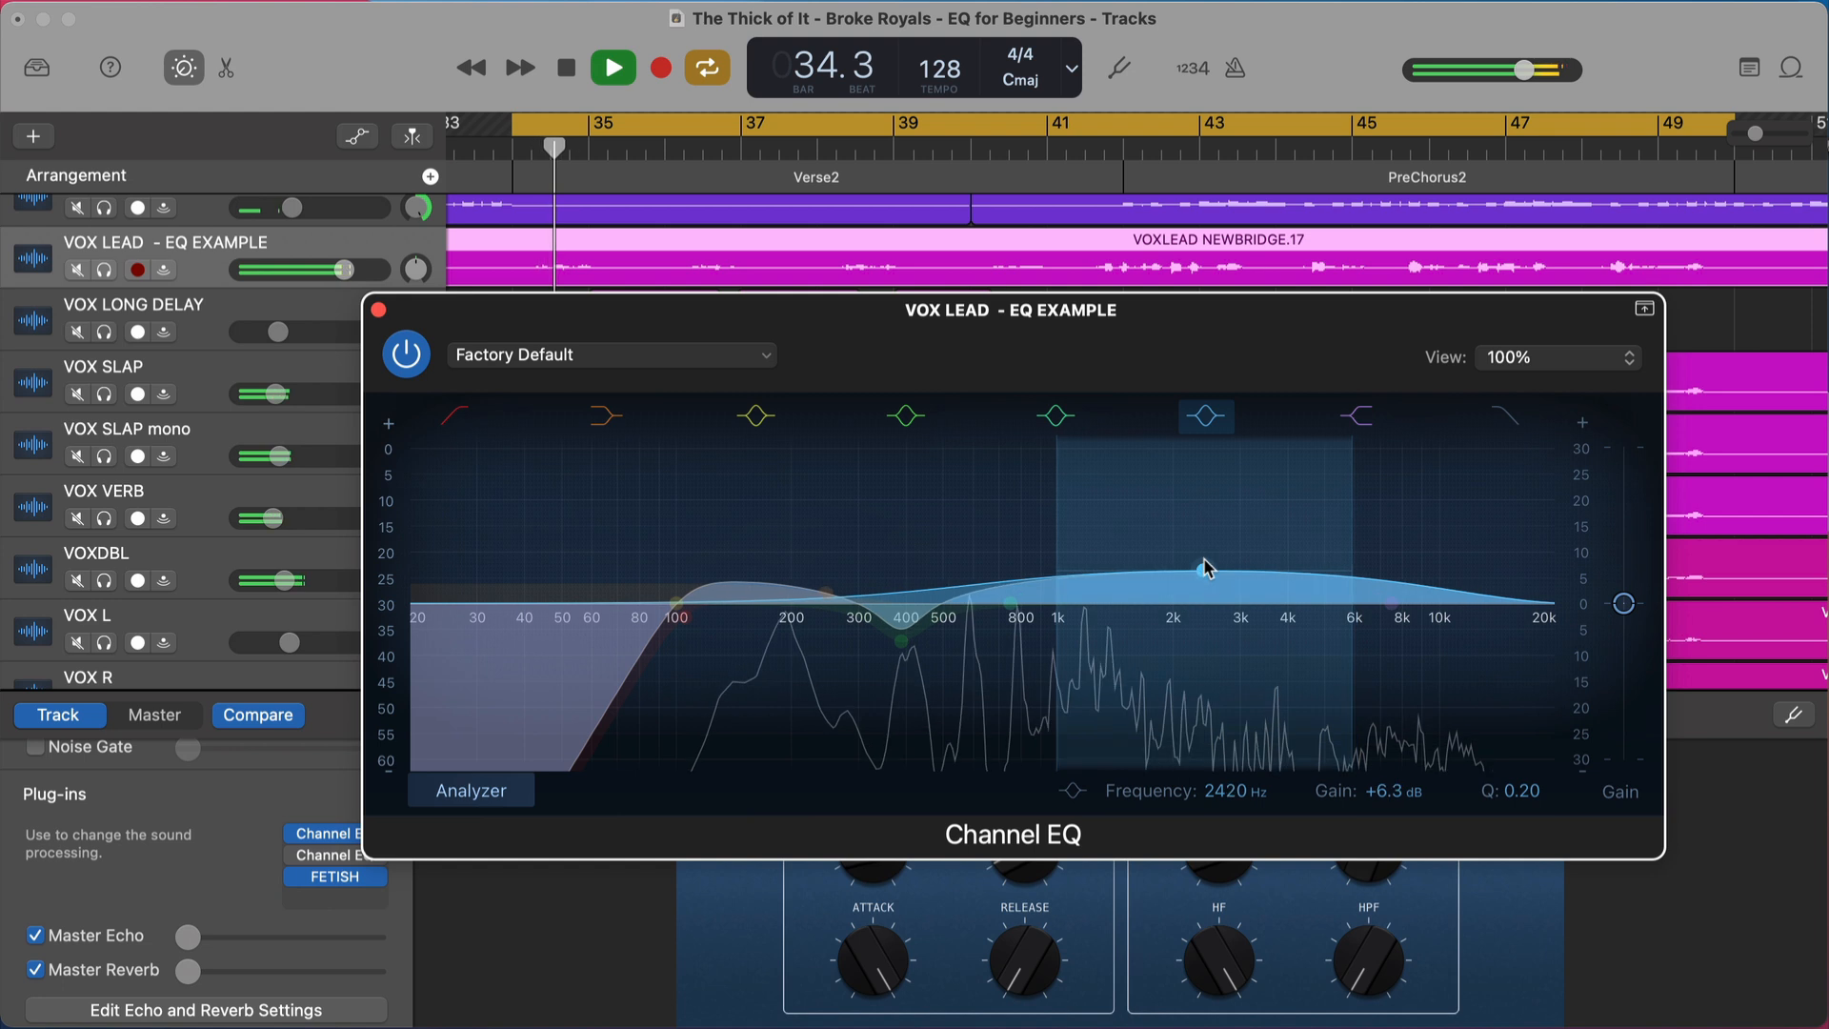
left_click_drag(1062, 547, 1093, 547)
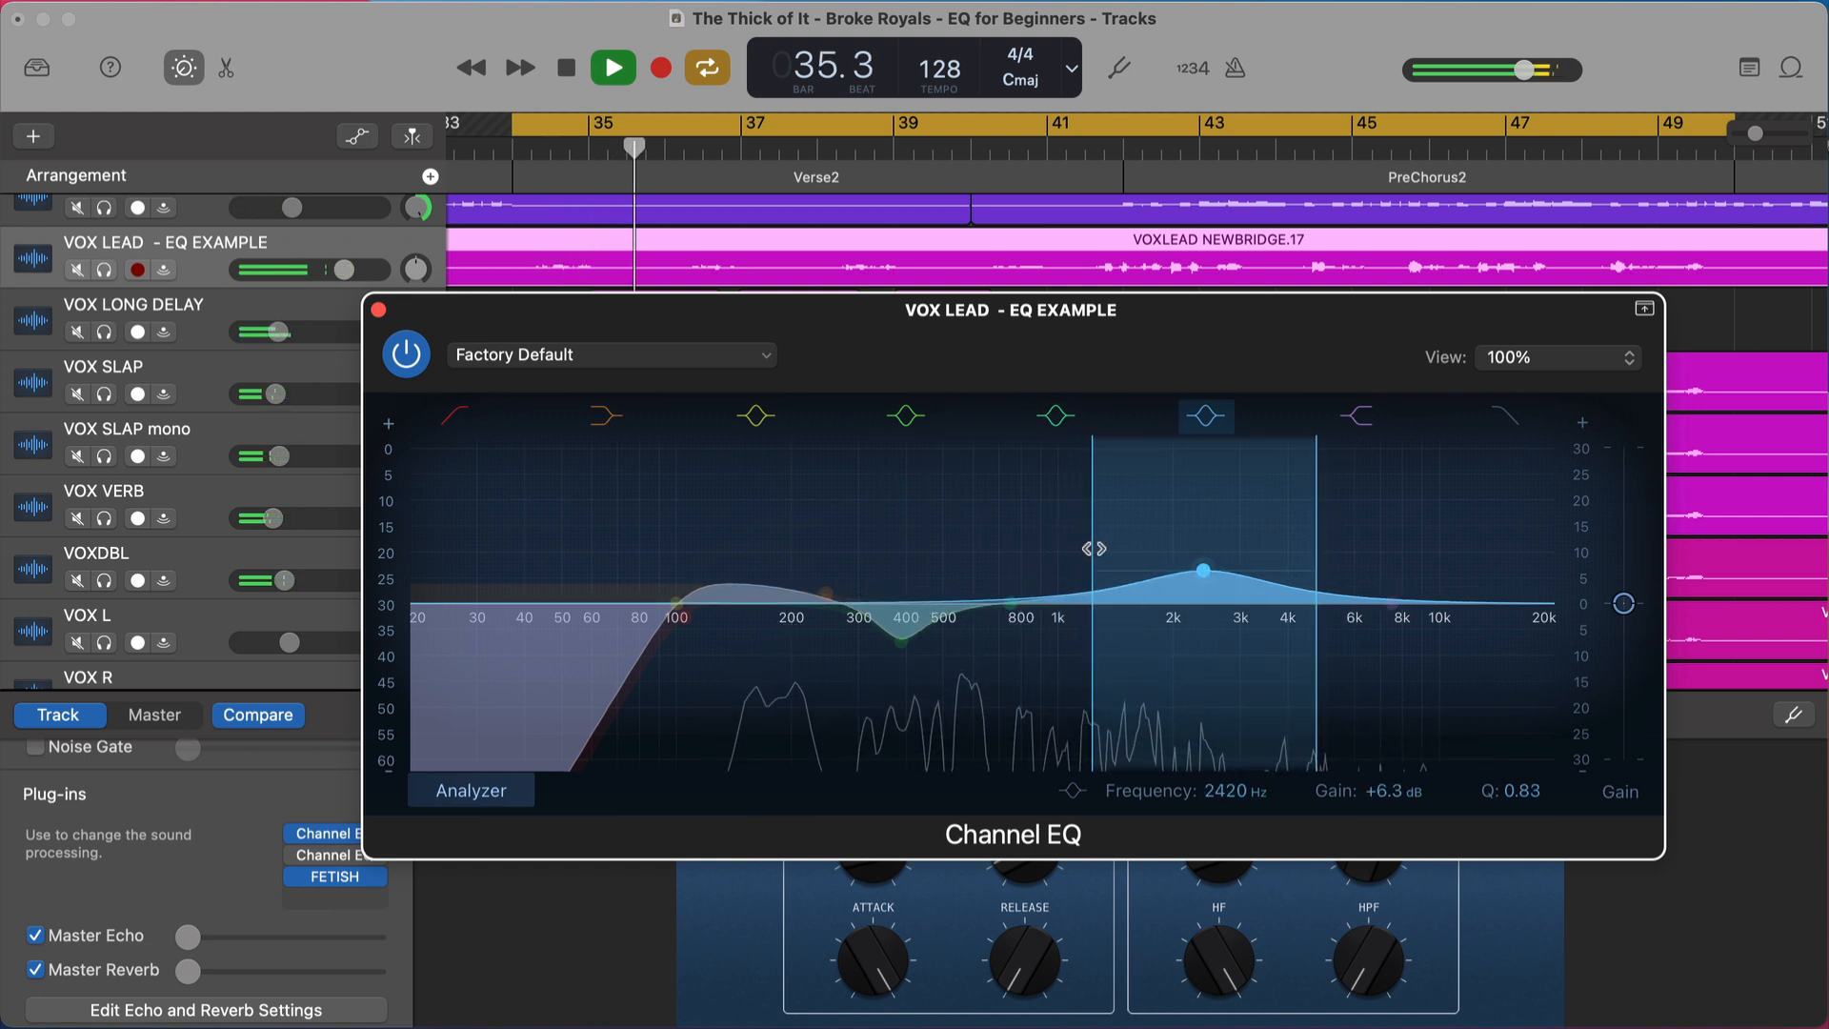
- Exaggerate and sweep the blue band's boost during playback, and settle it at 3.9 dB, 2900 Hz and Q 0.93
left_click_drag(1204, 570, 1229, 534)
key("space")
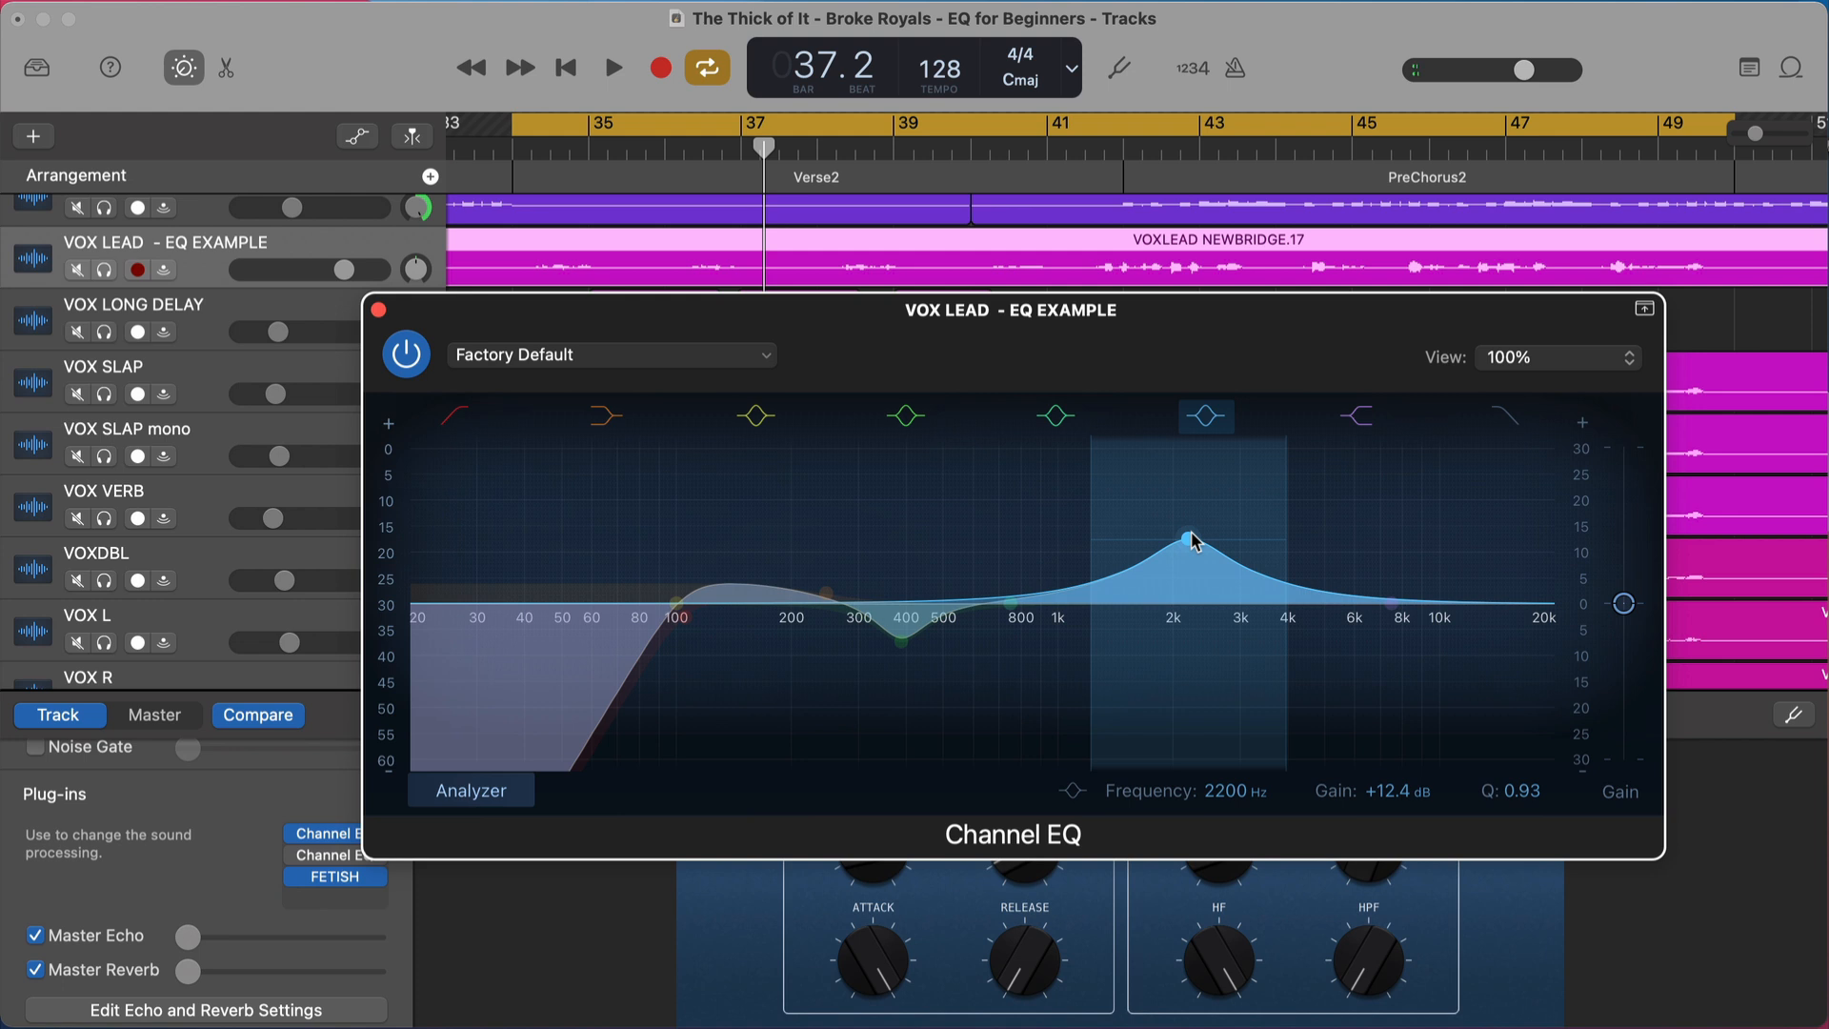
key("space")
left_click_drag(1193, 542, 1252, 531)
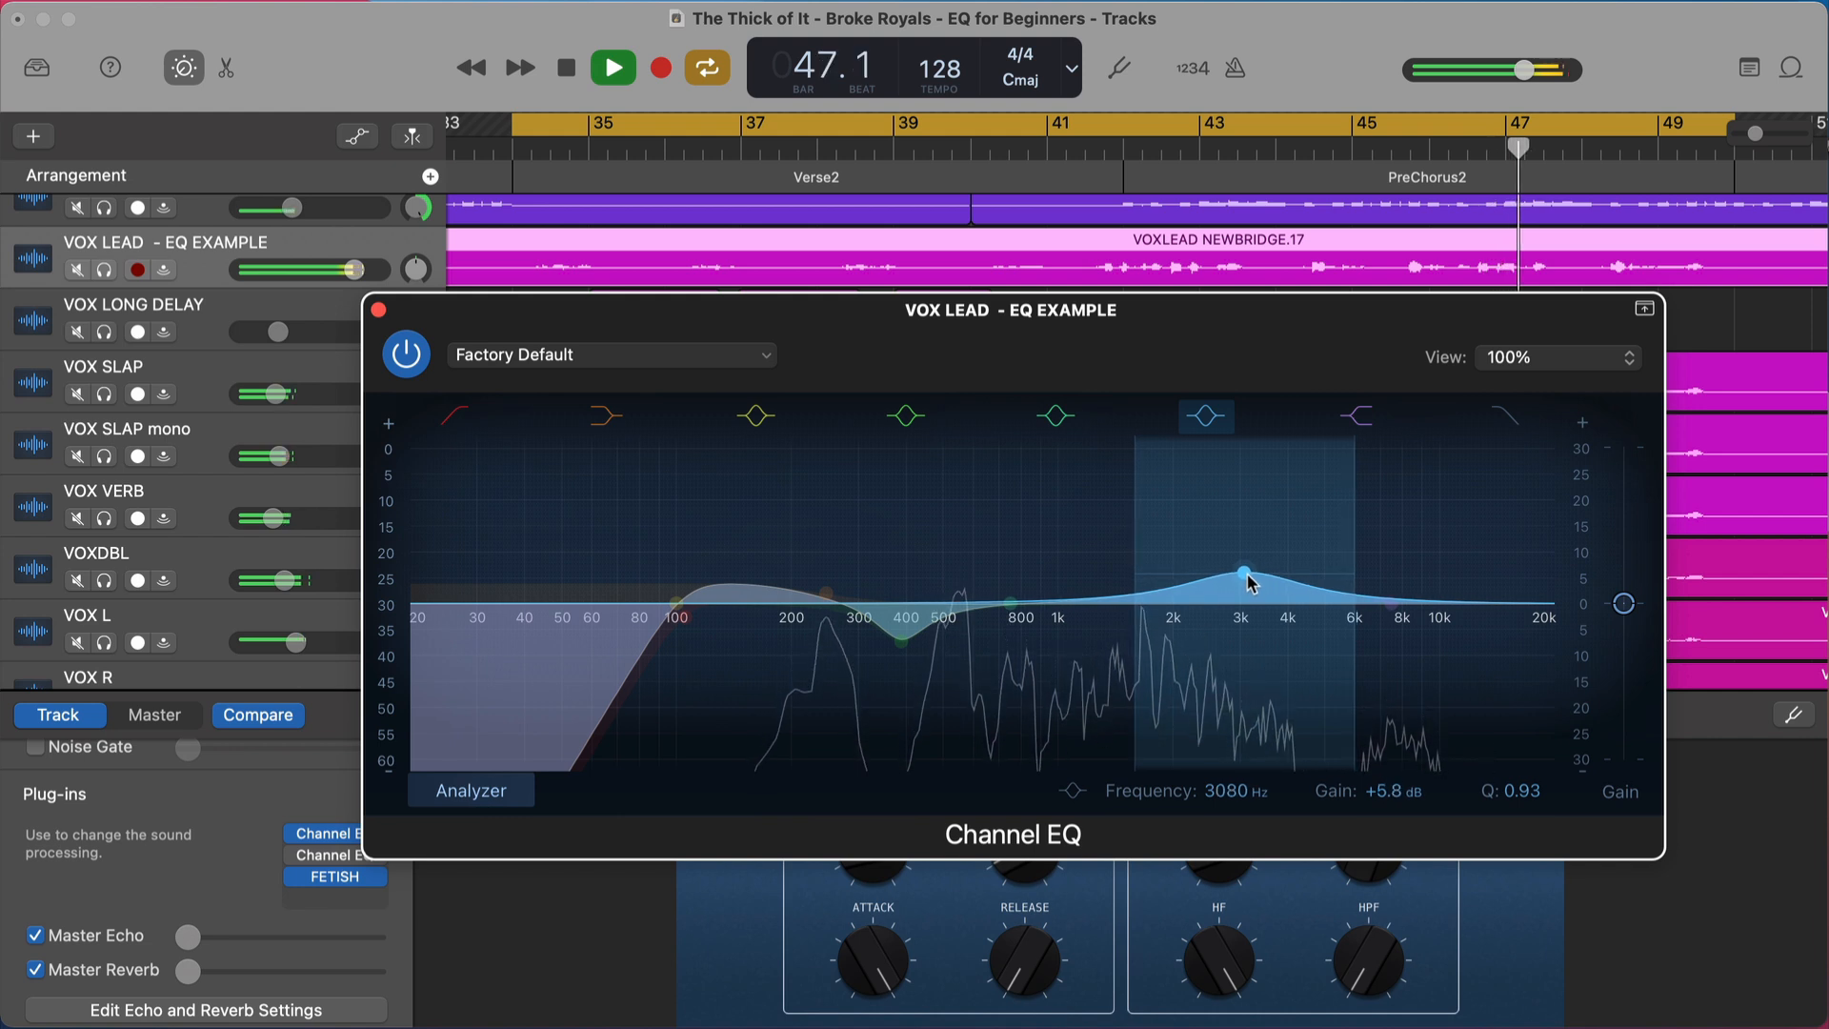
left_click_drag(1244, 588, 1237, 585)
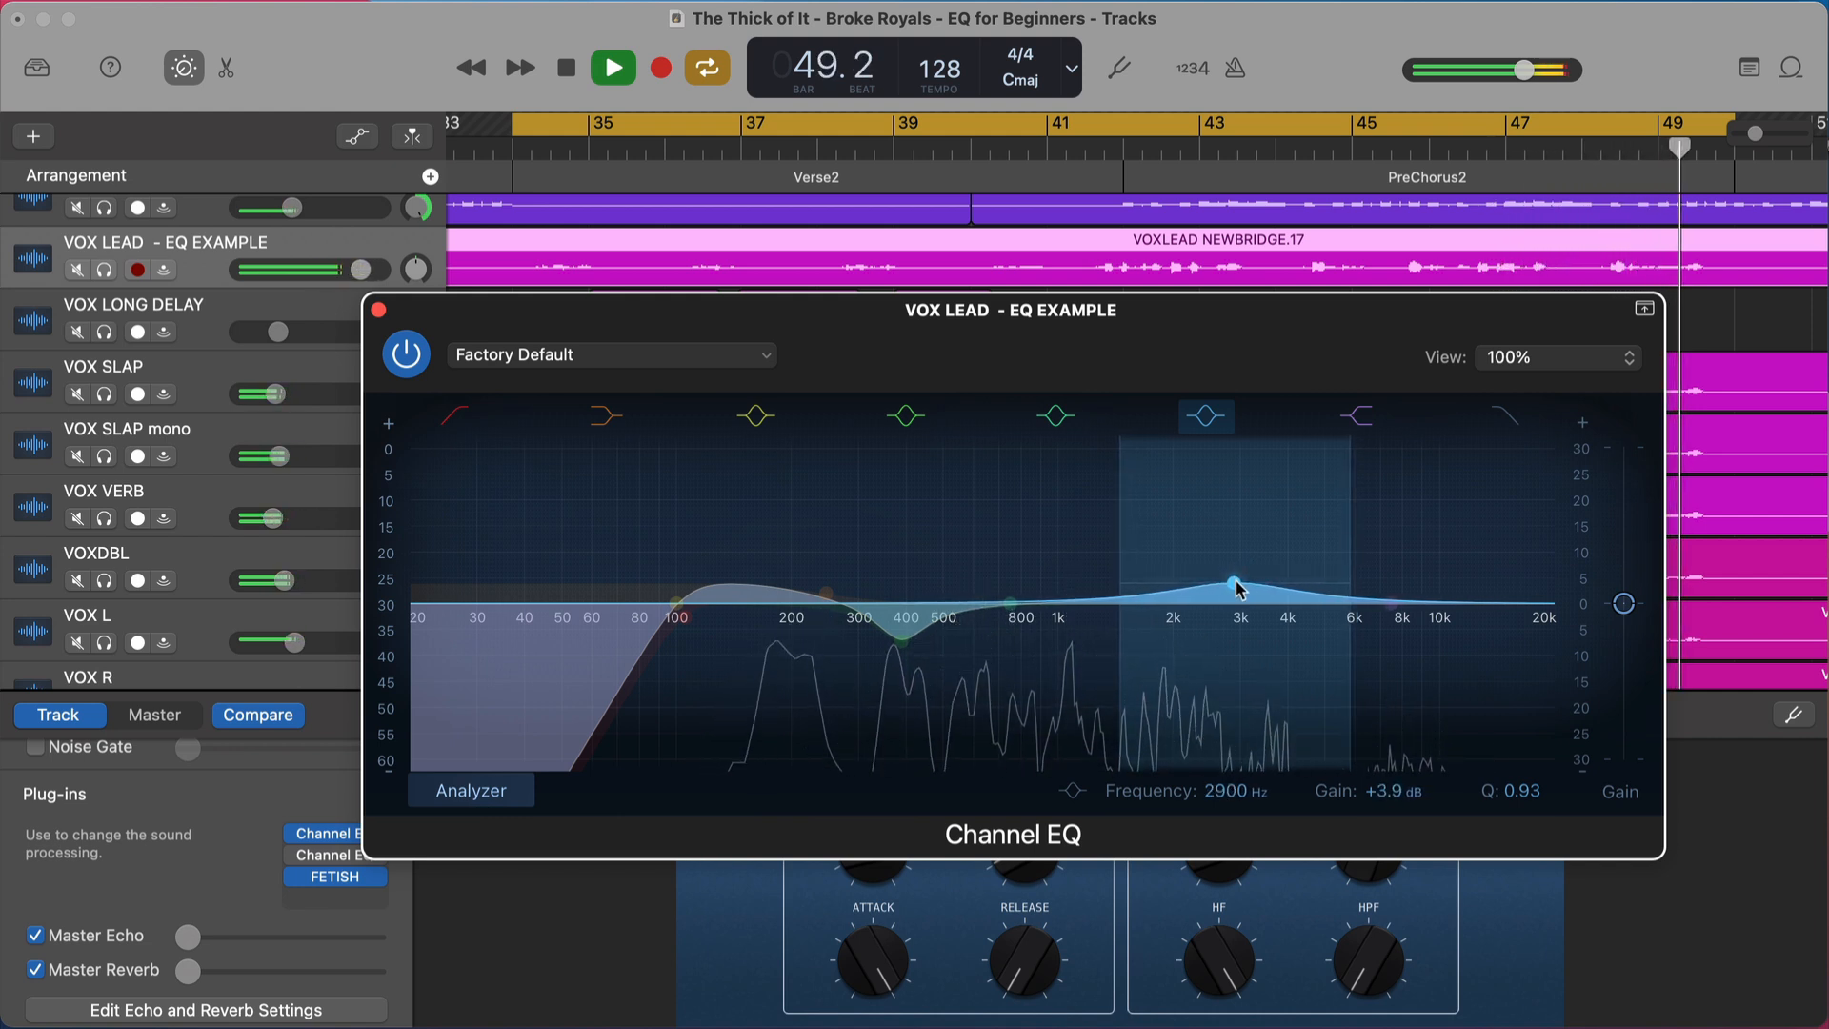
key("space")
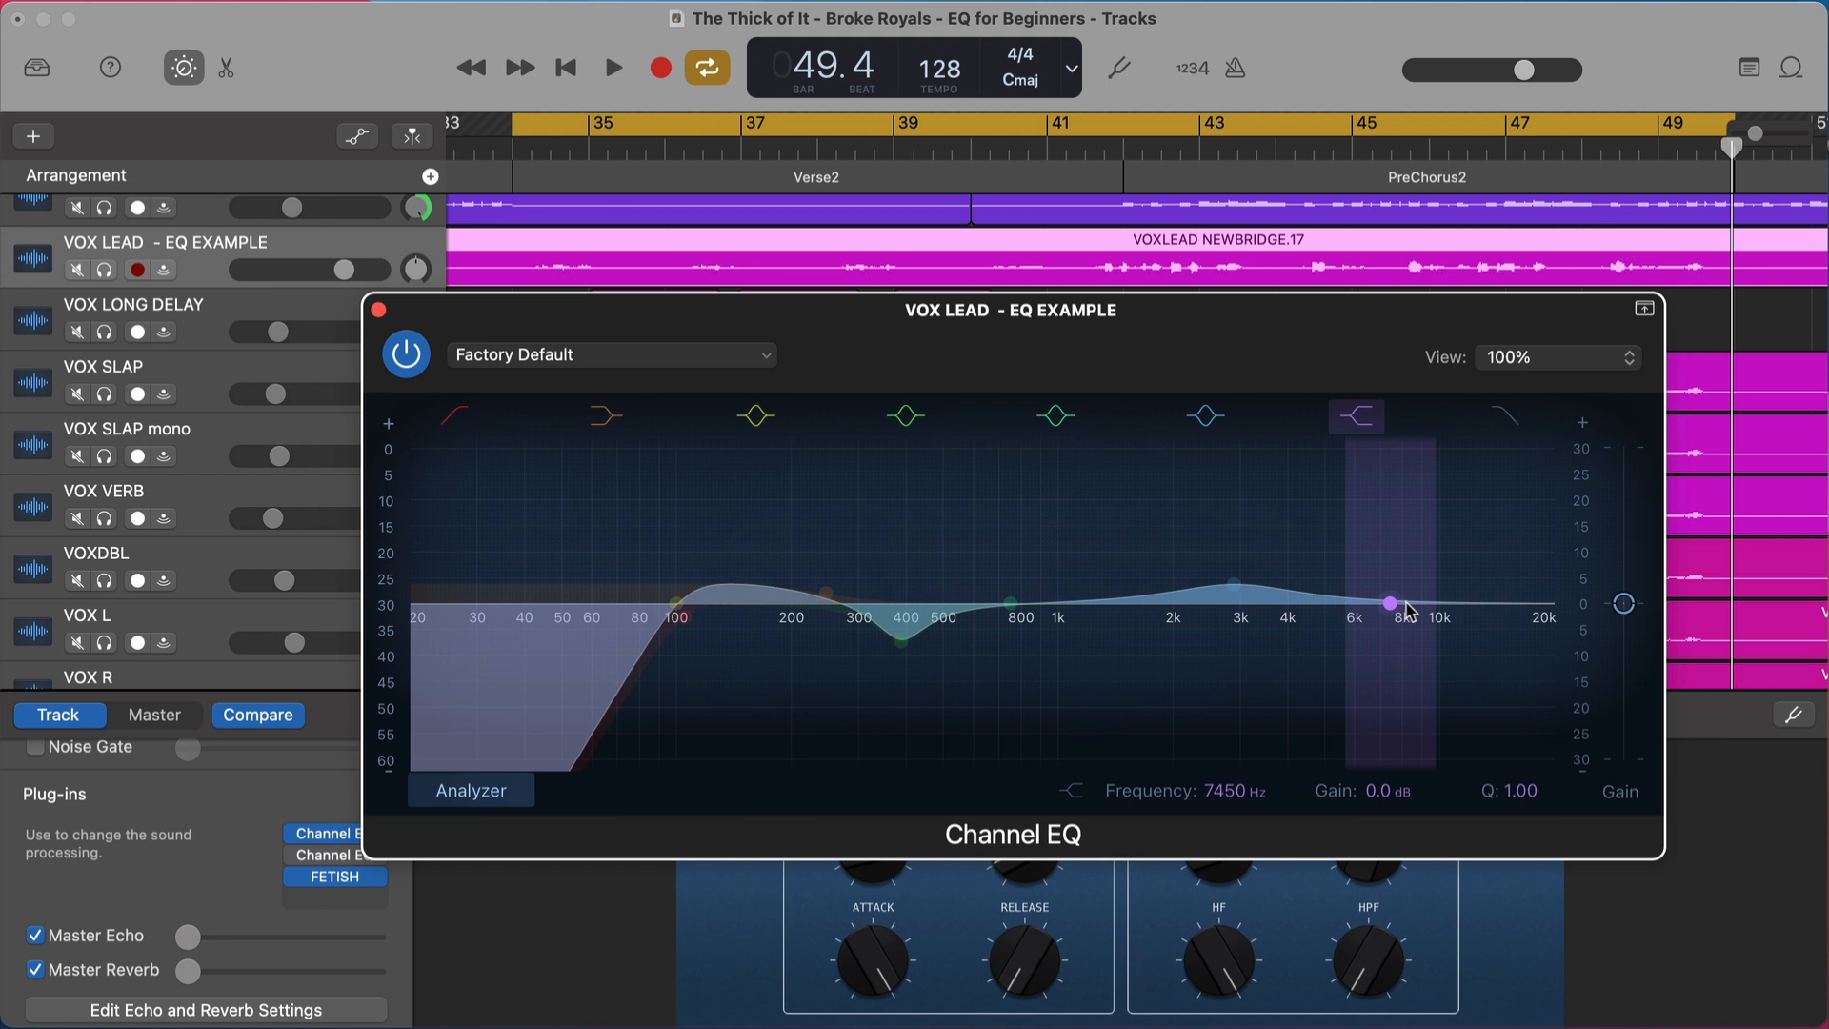
- Boost the purple high shelf 6.6 dB at 11100 Hz with Q 1.00 and audition it in the mix
left_click_drag(1398, 604, 1455, 587)
key("space")
key("space")
key("space")
key("space")
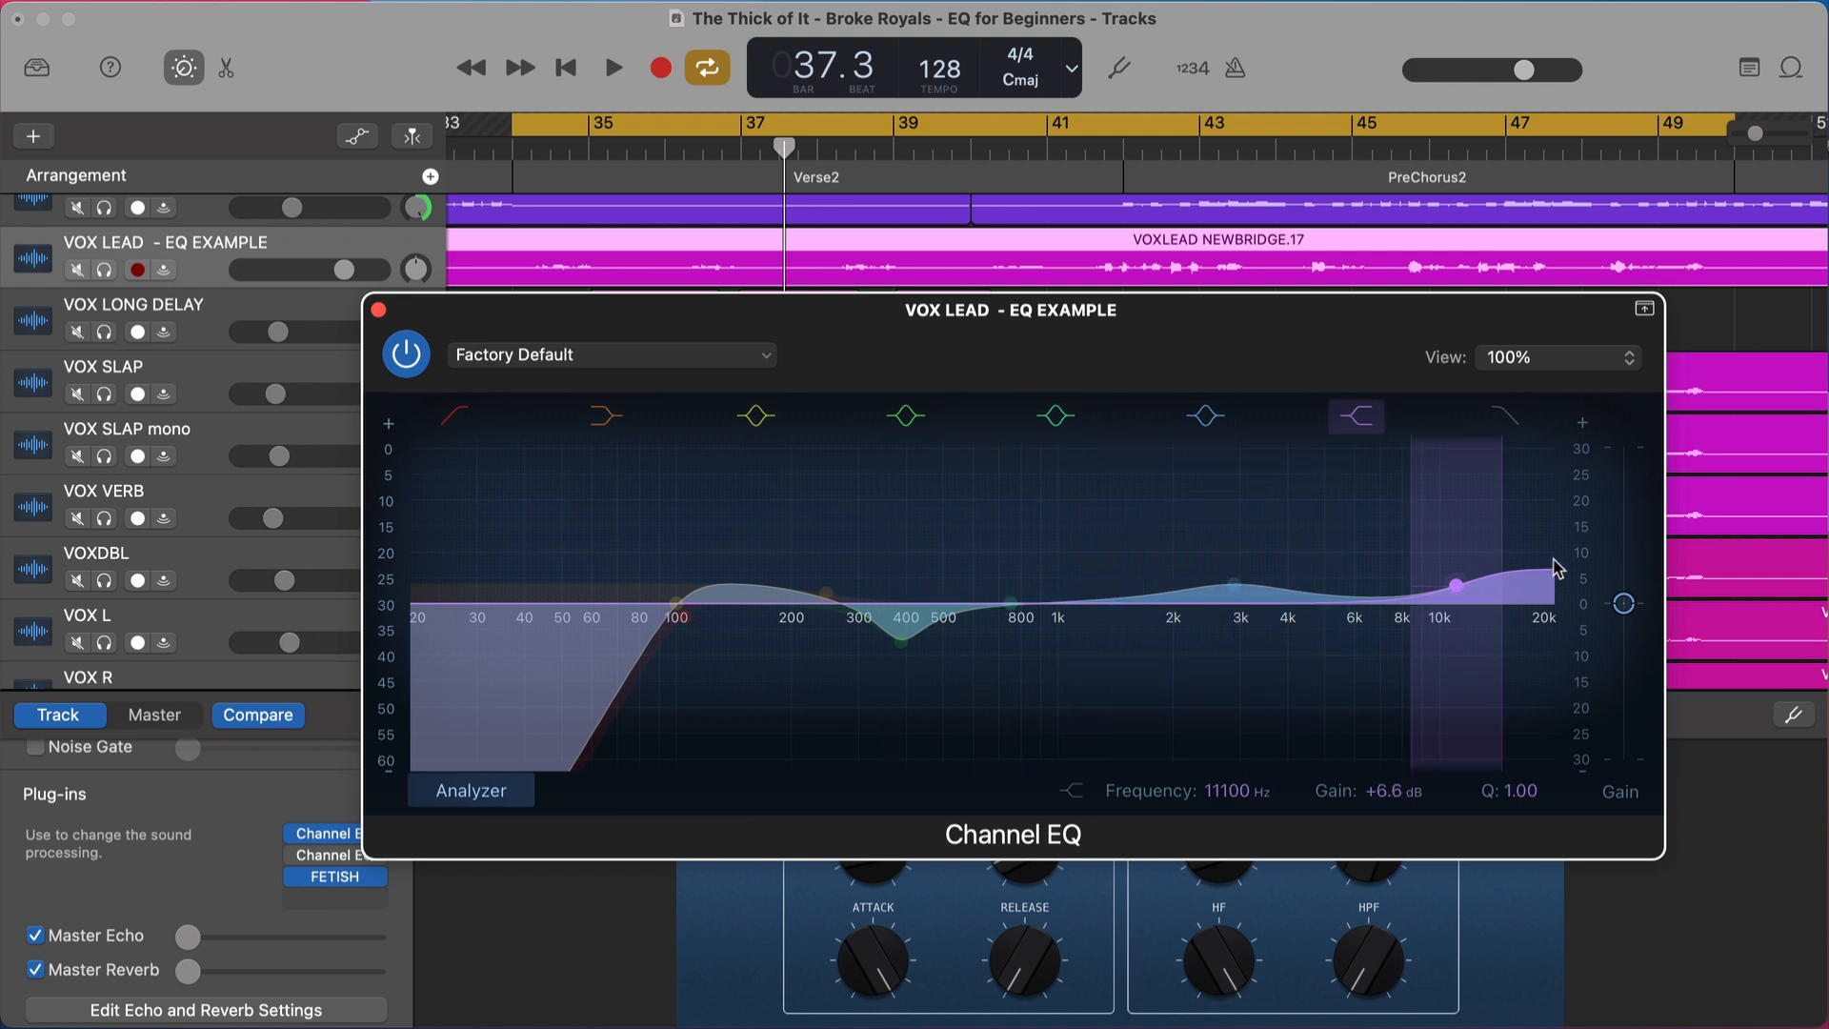
- Switch the Channel EQ off and on twice to compare the bypassed and active states
left_click(424, 361)
left_click(425, 360)
left_click(424, 360)
left_click(424, 360)
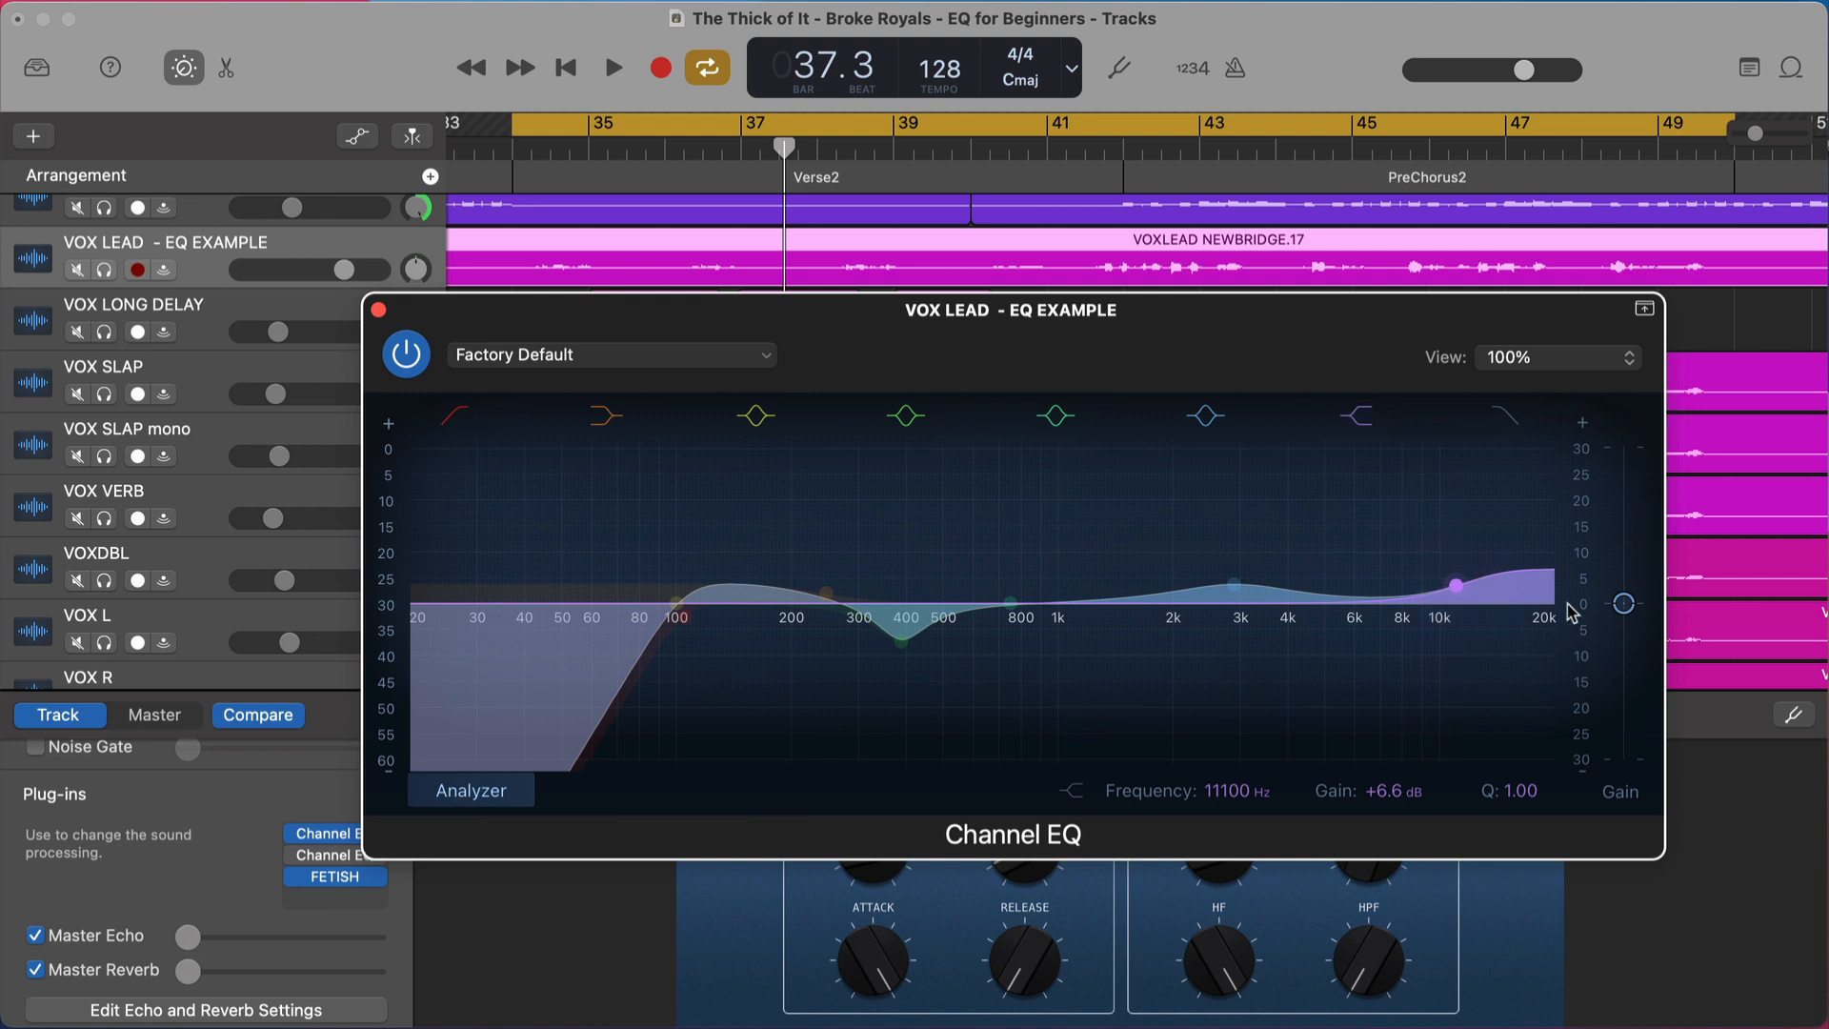
- Try a slight increase of the Channel EQ's overall gain, reset it to zero, and solo the lead vocal again
mouse_move(1625, 603)
left_mouse_down()
mouse_move(1628, 557)
mouse_move(1625, 599)
left_mouse_up()
left_click(1625, 552, "alt")
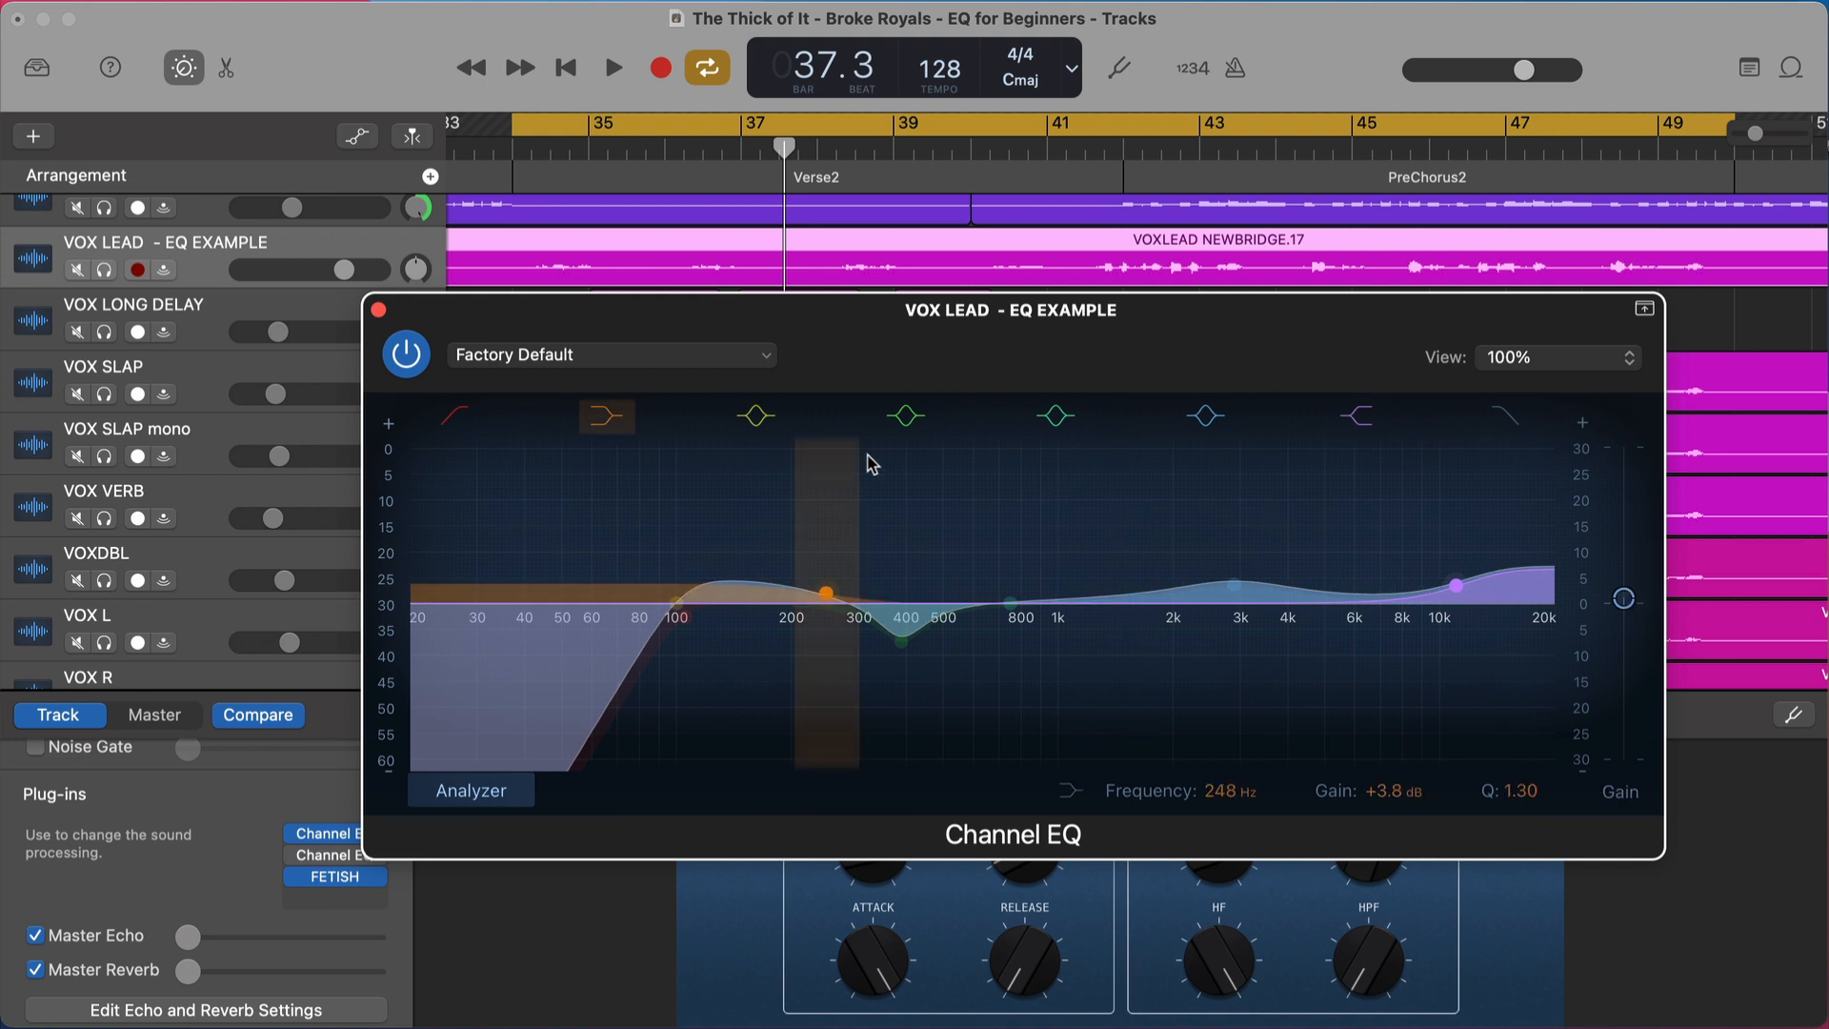
key("s")
left_click(1630, 605, "alt")
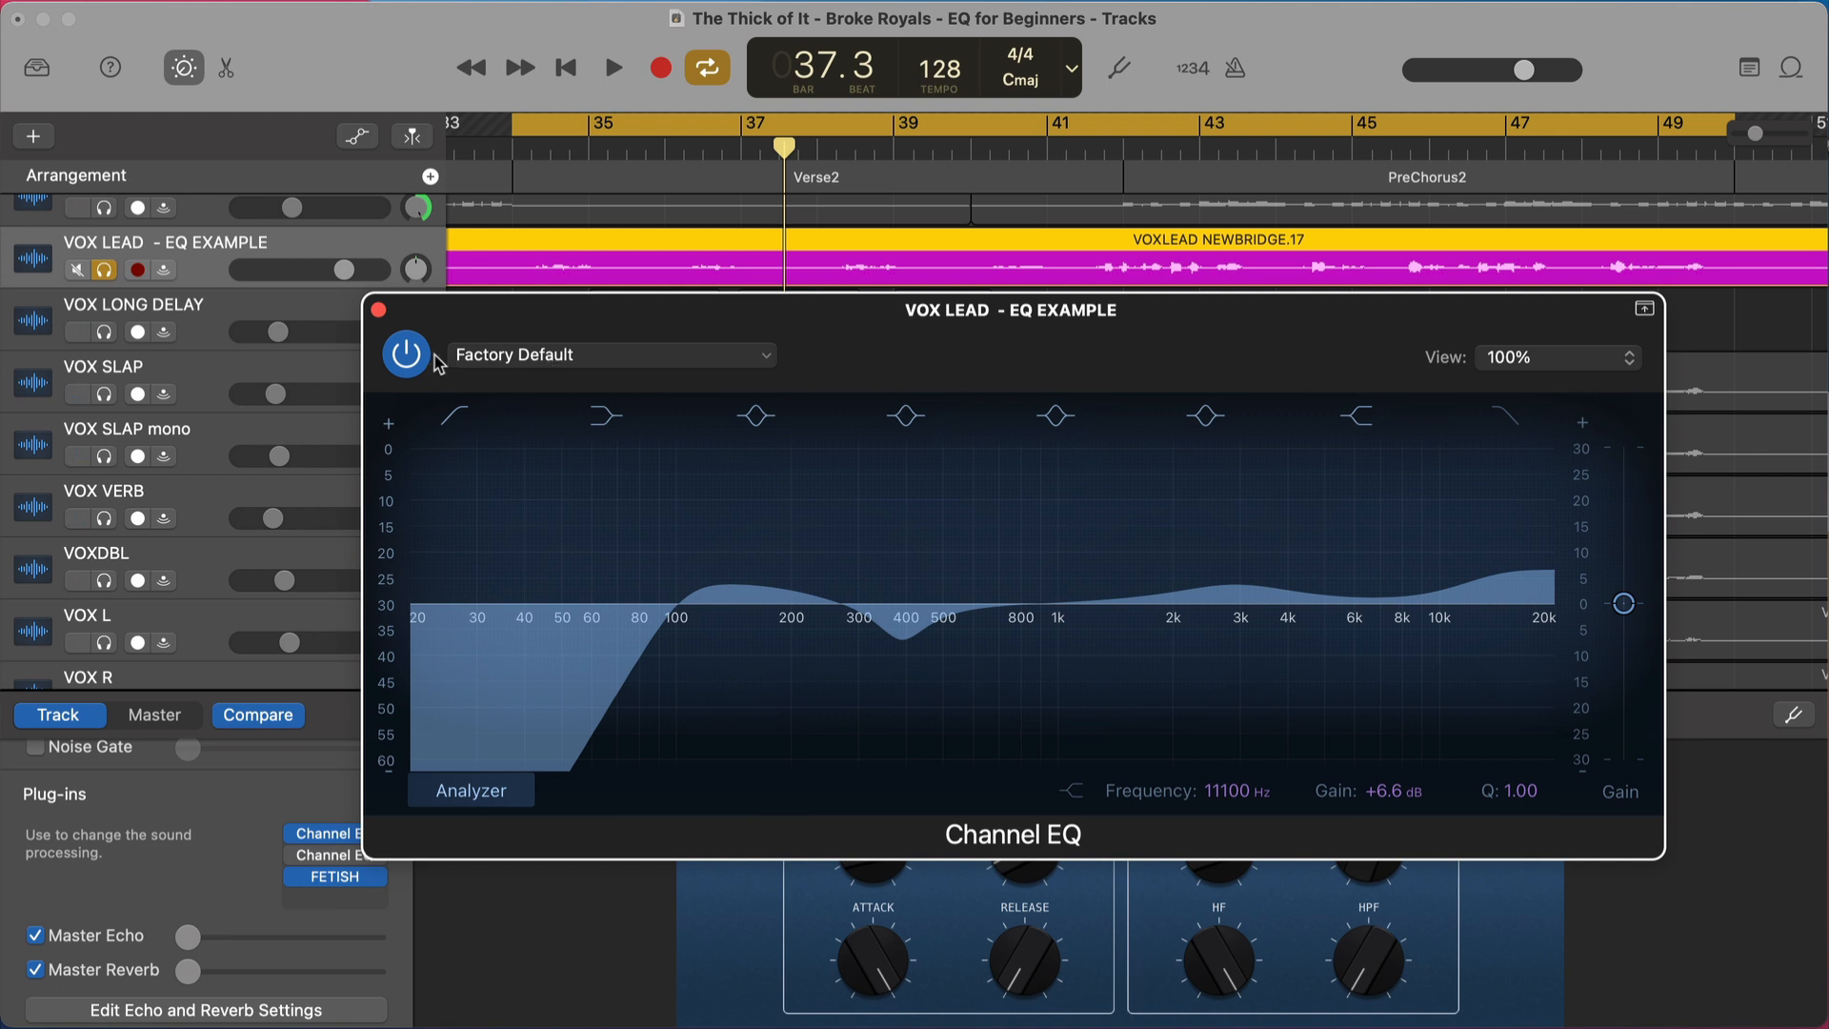
- Play the soloed lead vocal with the Channel EQ active and bypass the EQ to compare
key("space")
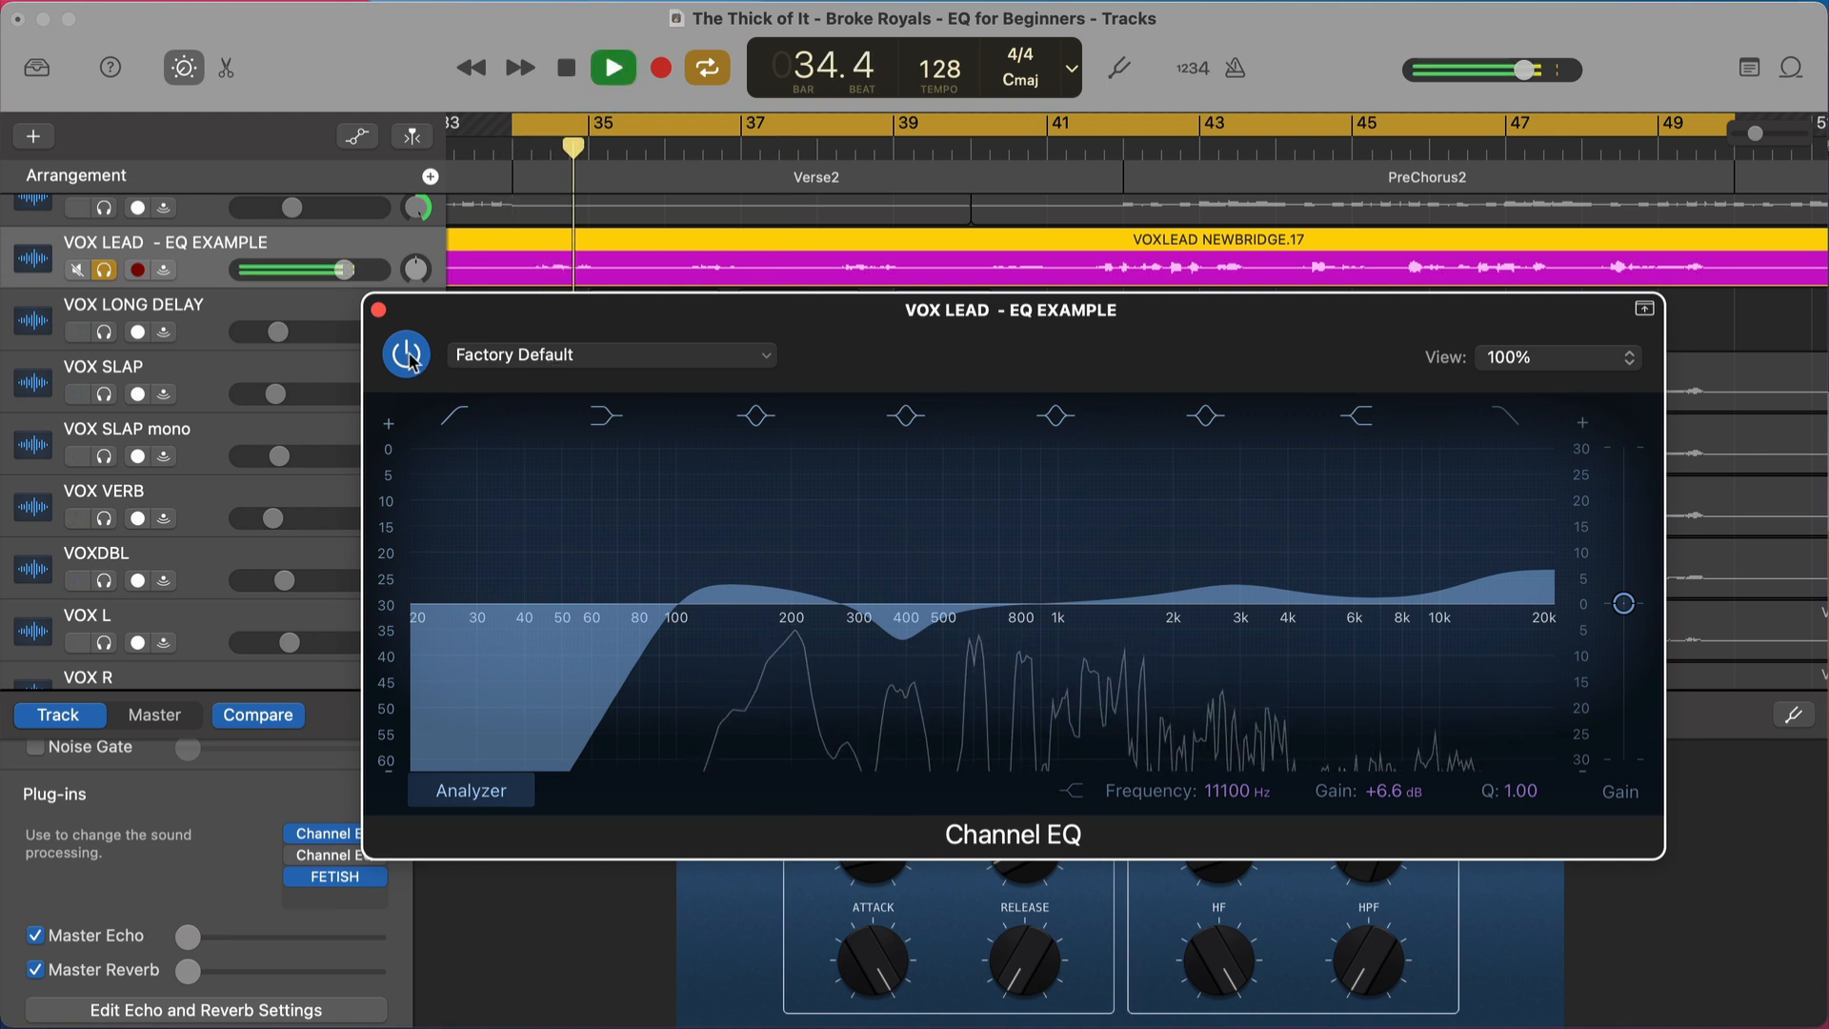
left_click(408, 355)
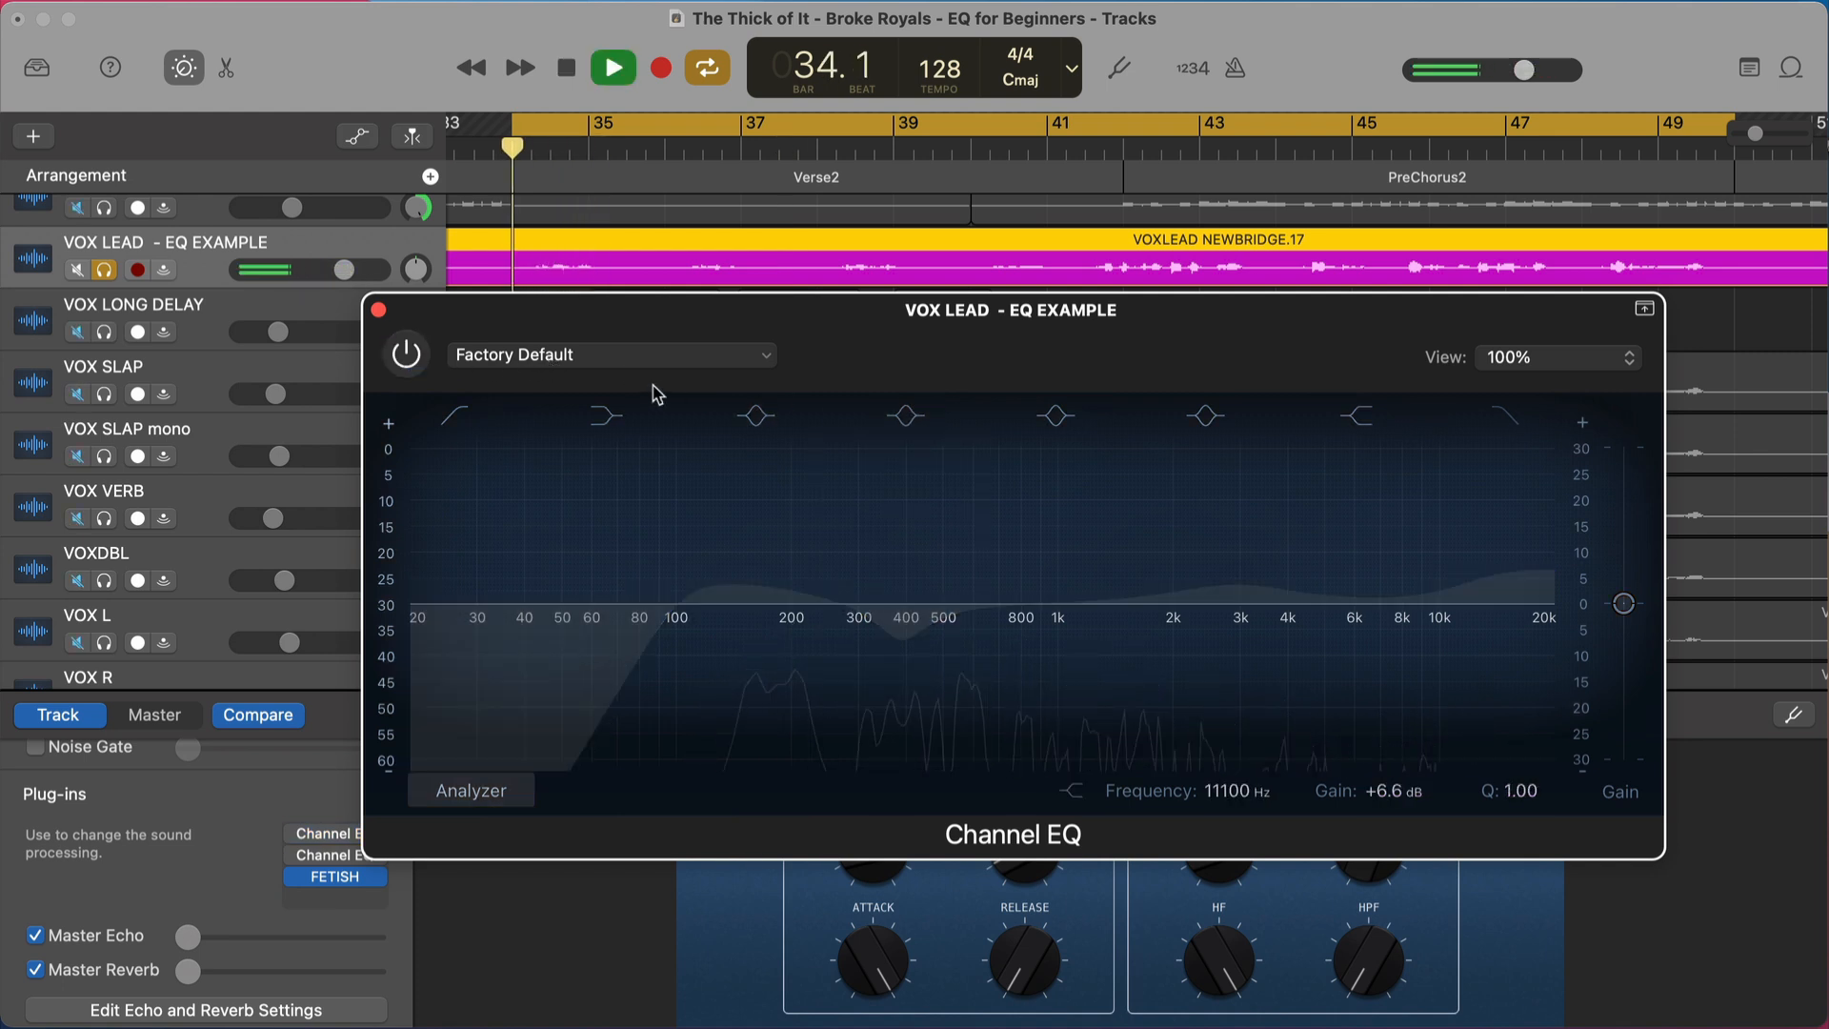
- Try lowering the Channel EQ's overall gain to -0.6 dB and compare the soloed lead vocal with the EQ bypassed and active
left_click(417, 357)
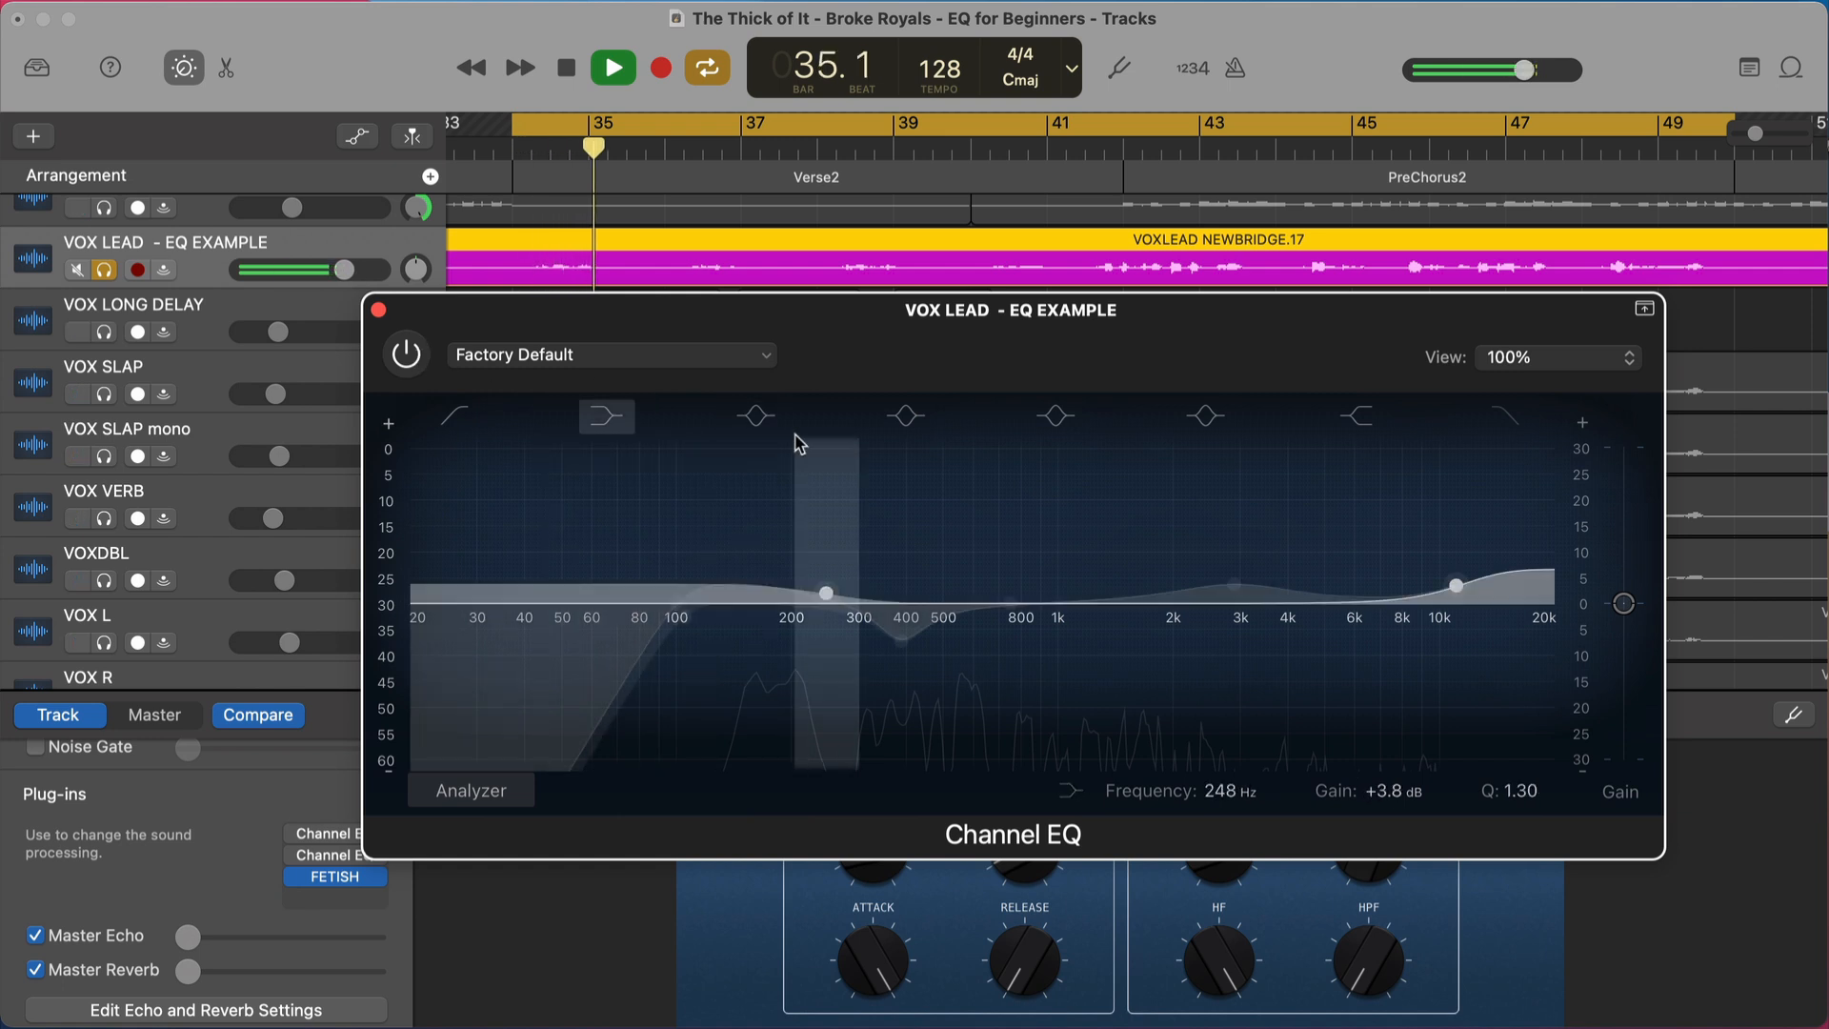
key("space")
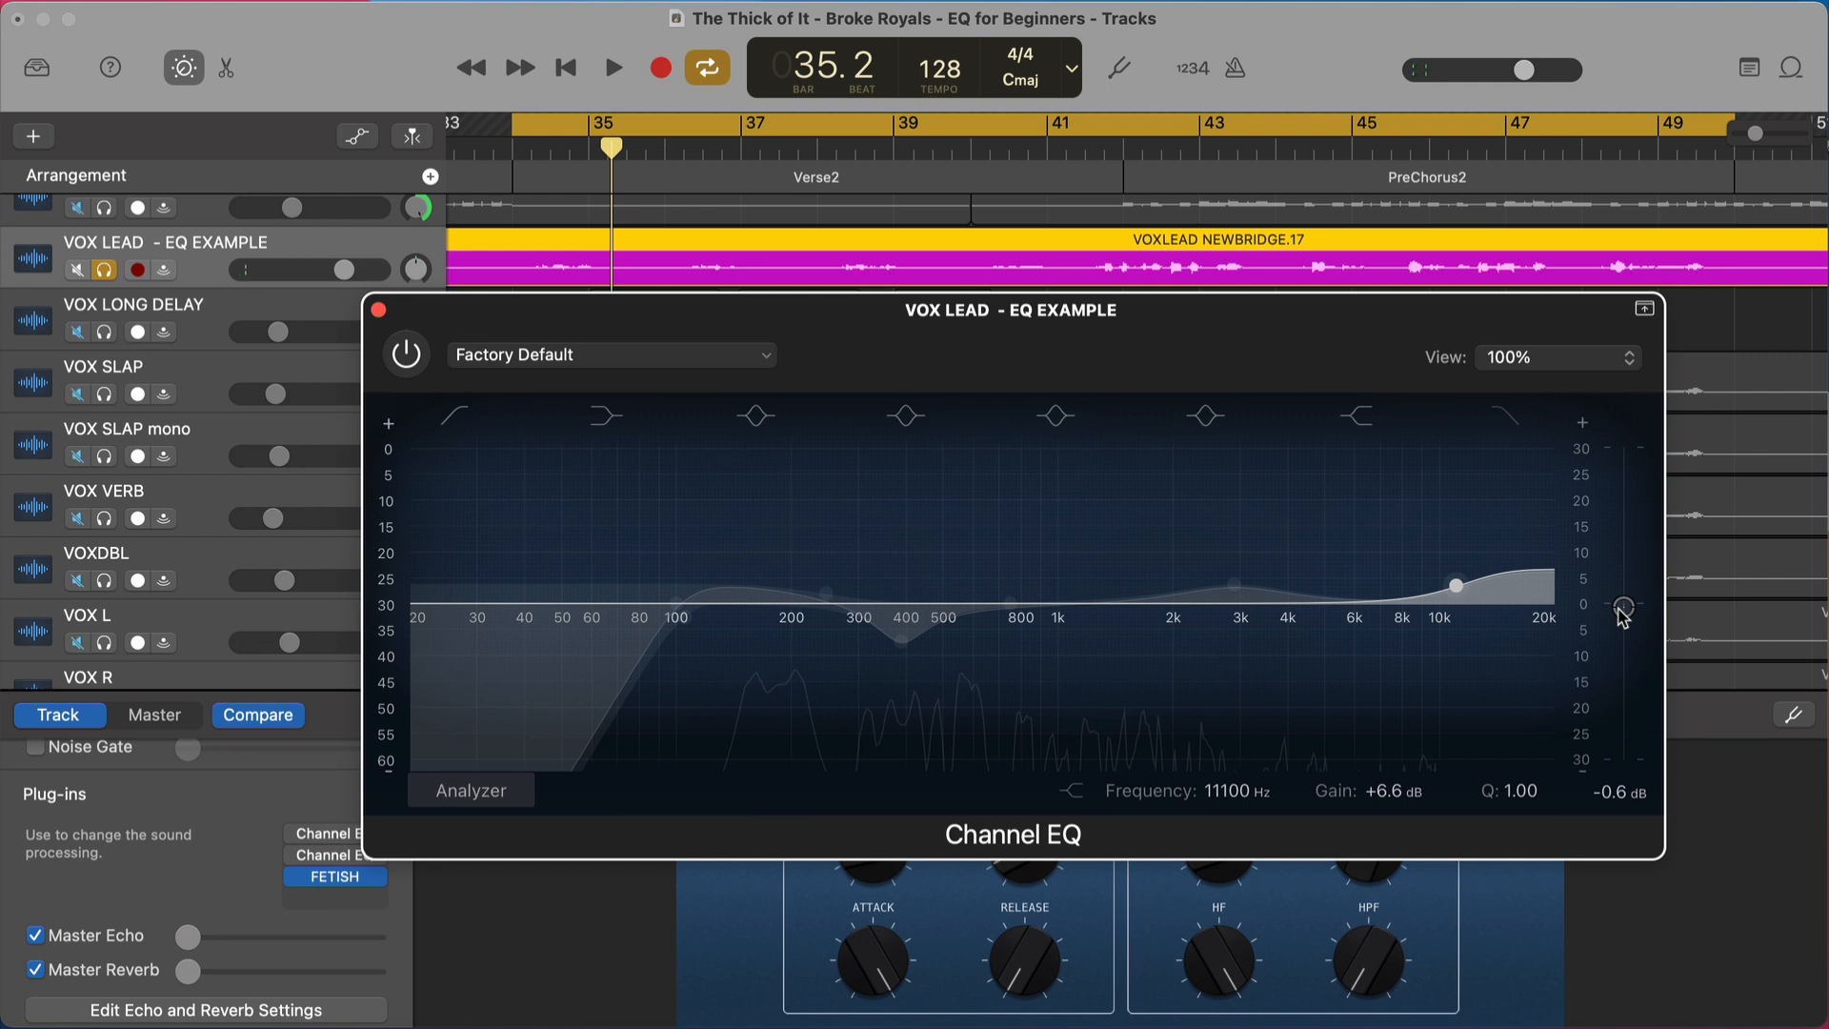
key("space")
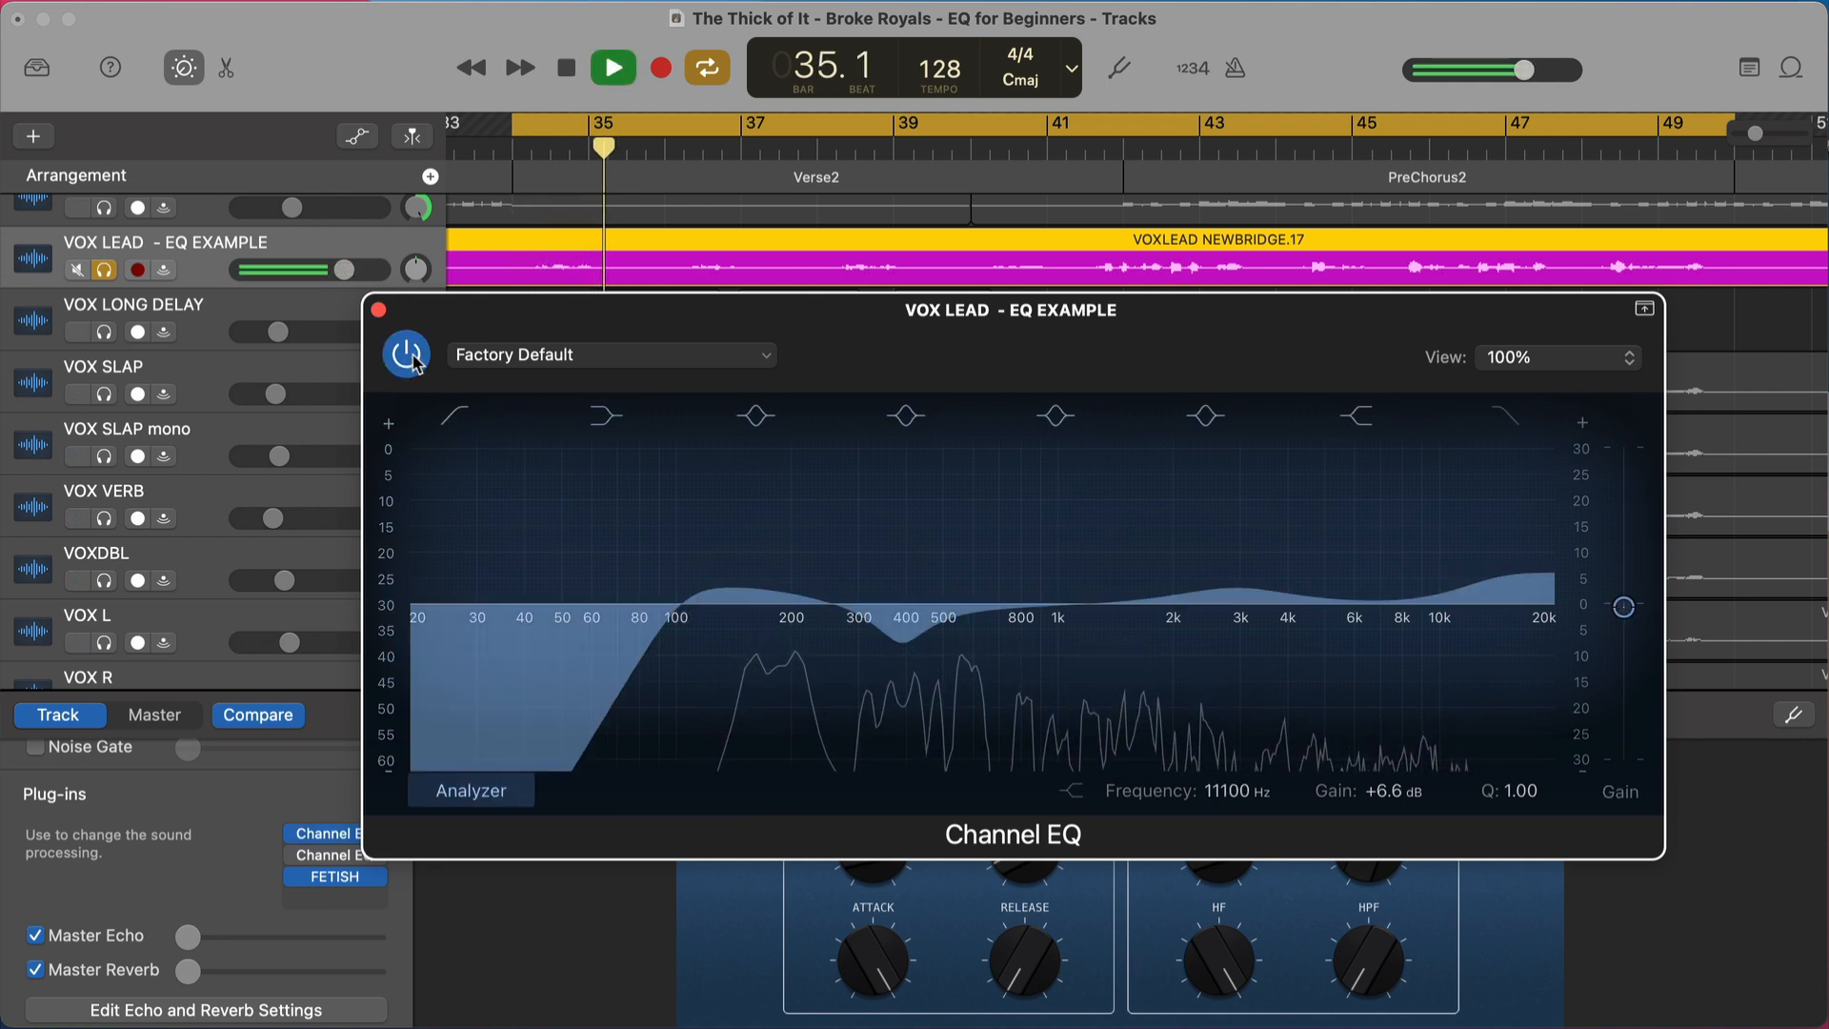
left_click(417, 363)
key("space")
key("space")
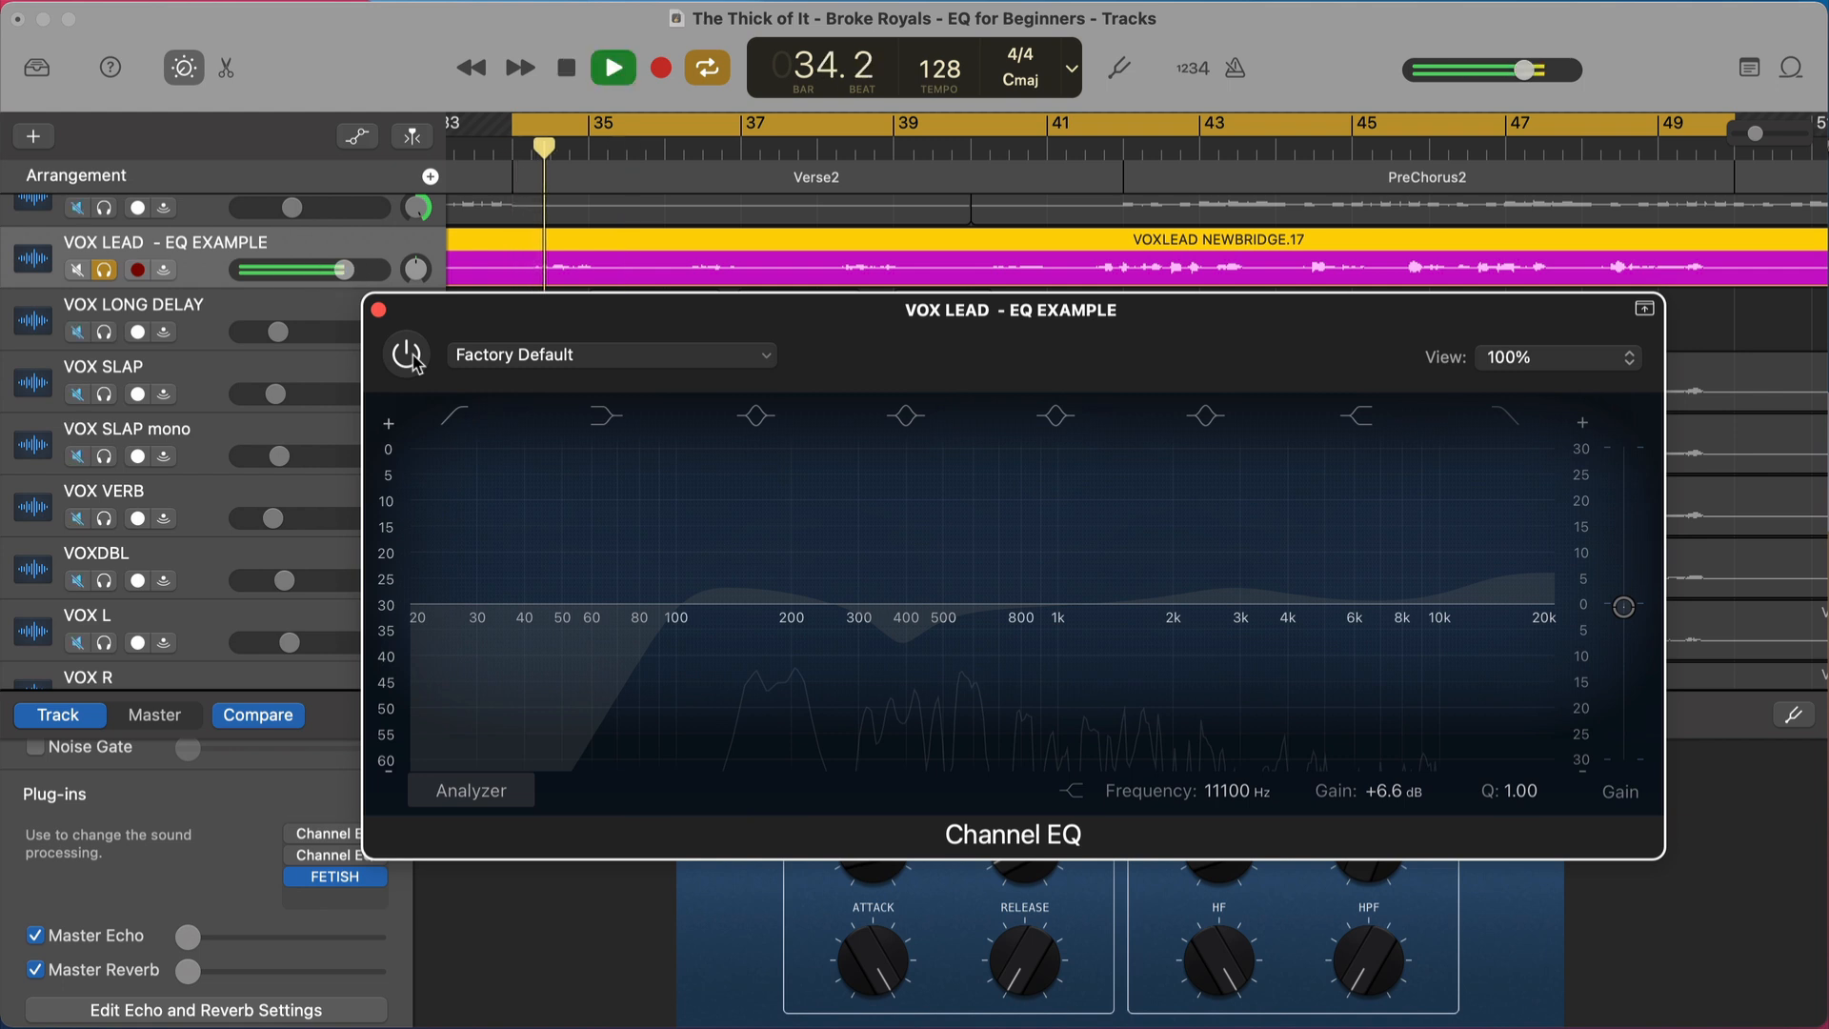
key("space")
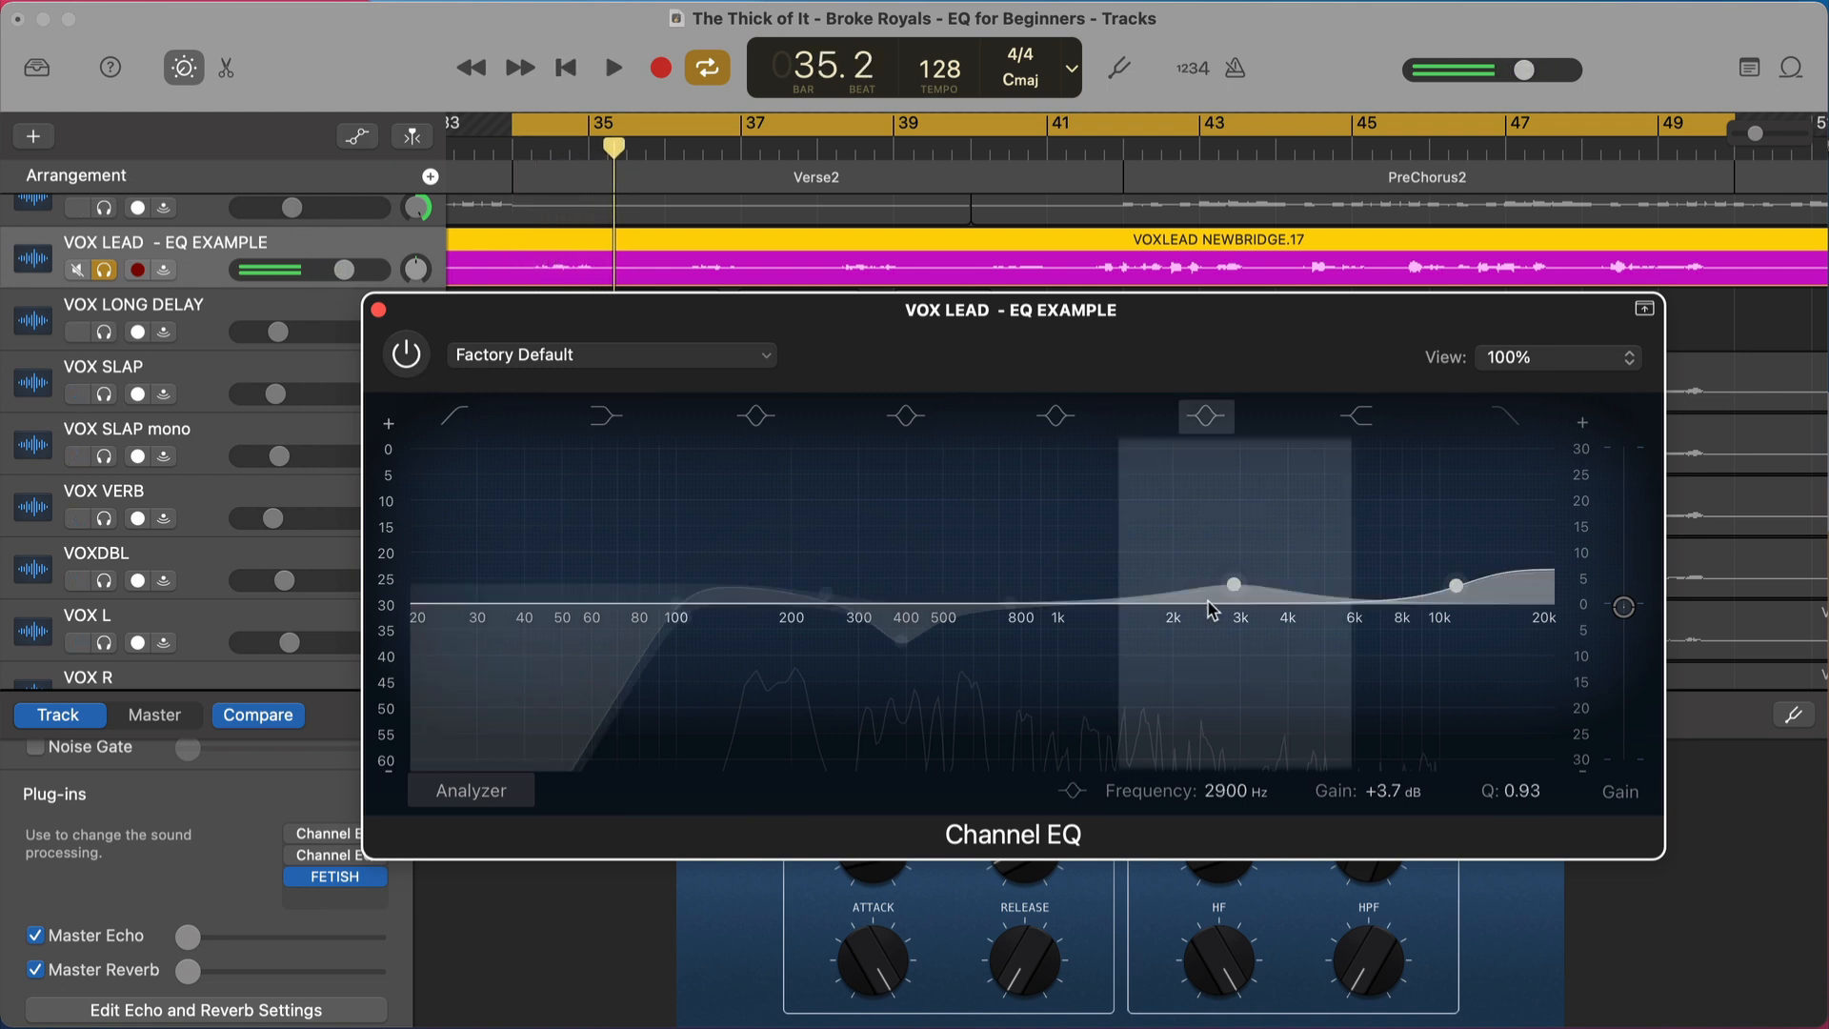
- Lower the Channel EQ's overall gain to -1.0 dB and compare the soloed lead vocal with the EQ off and on
left_click_drag(1630, 603, 1630, 613)
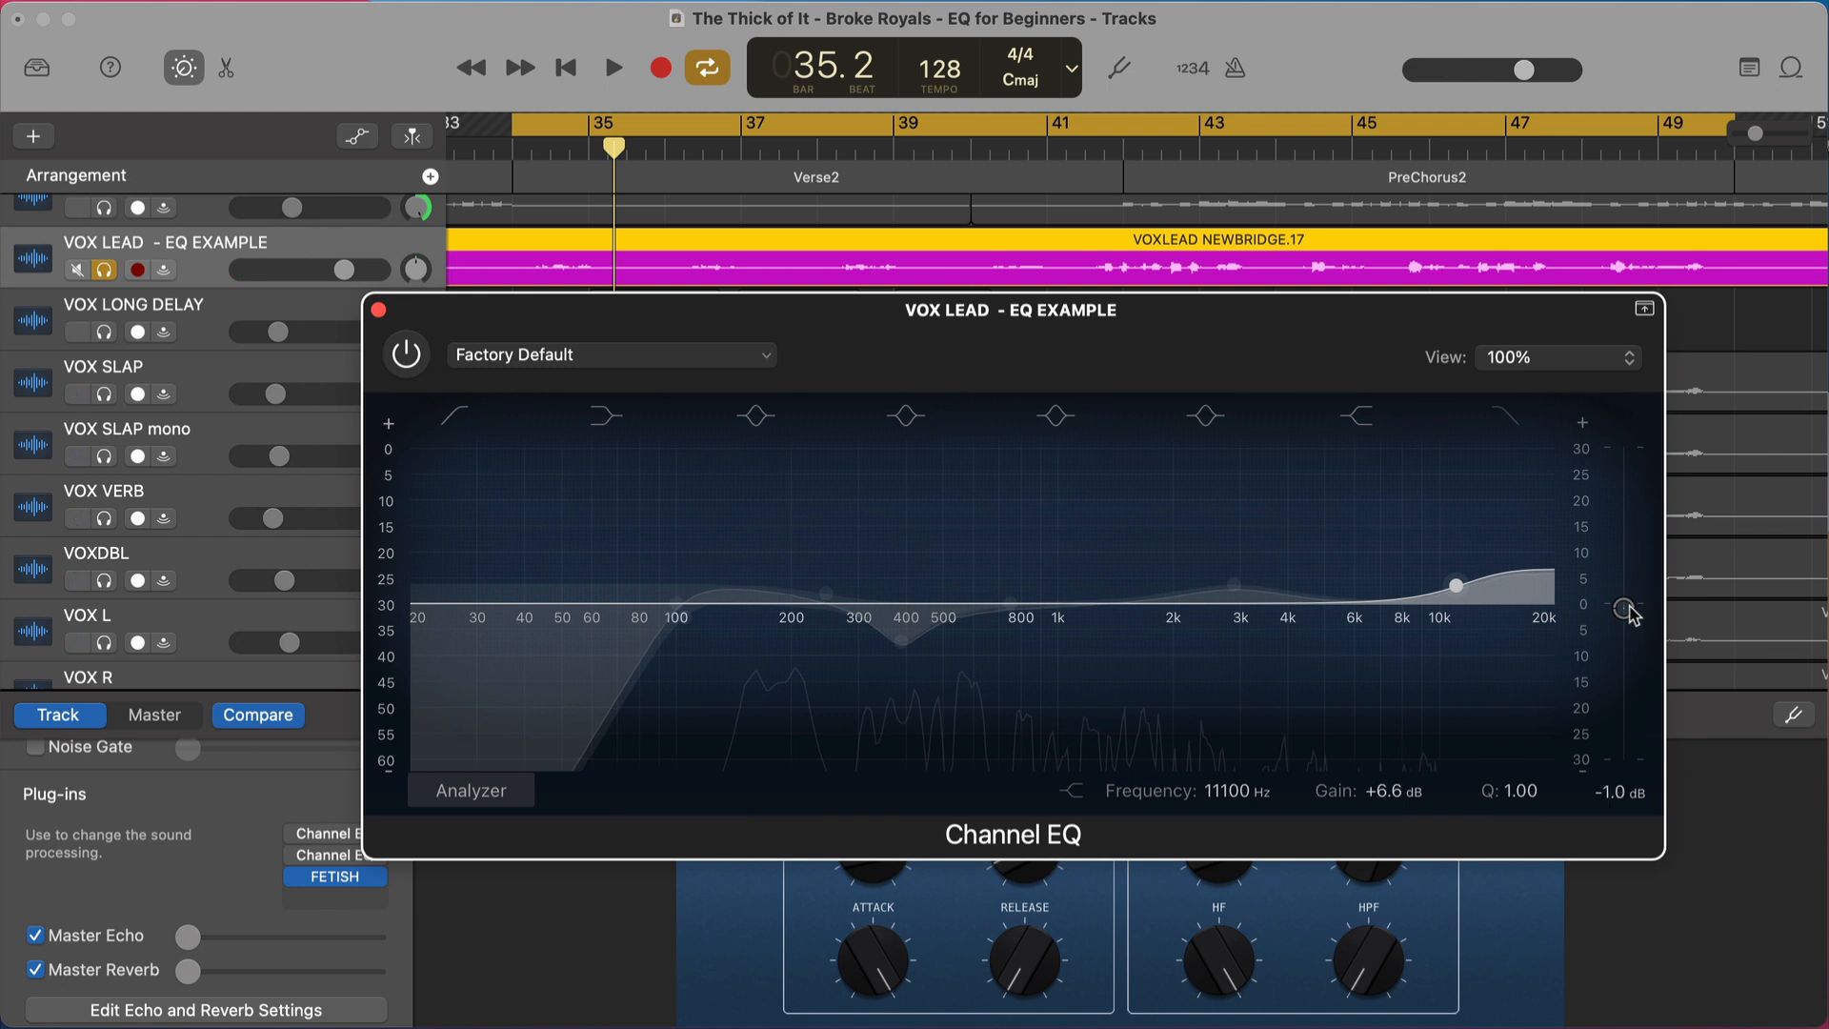
key("space")
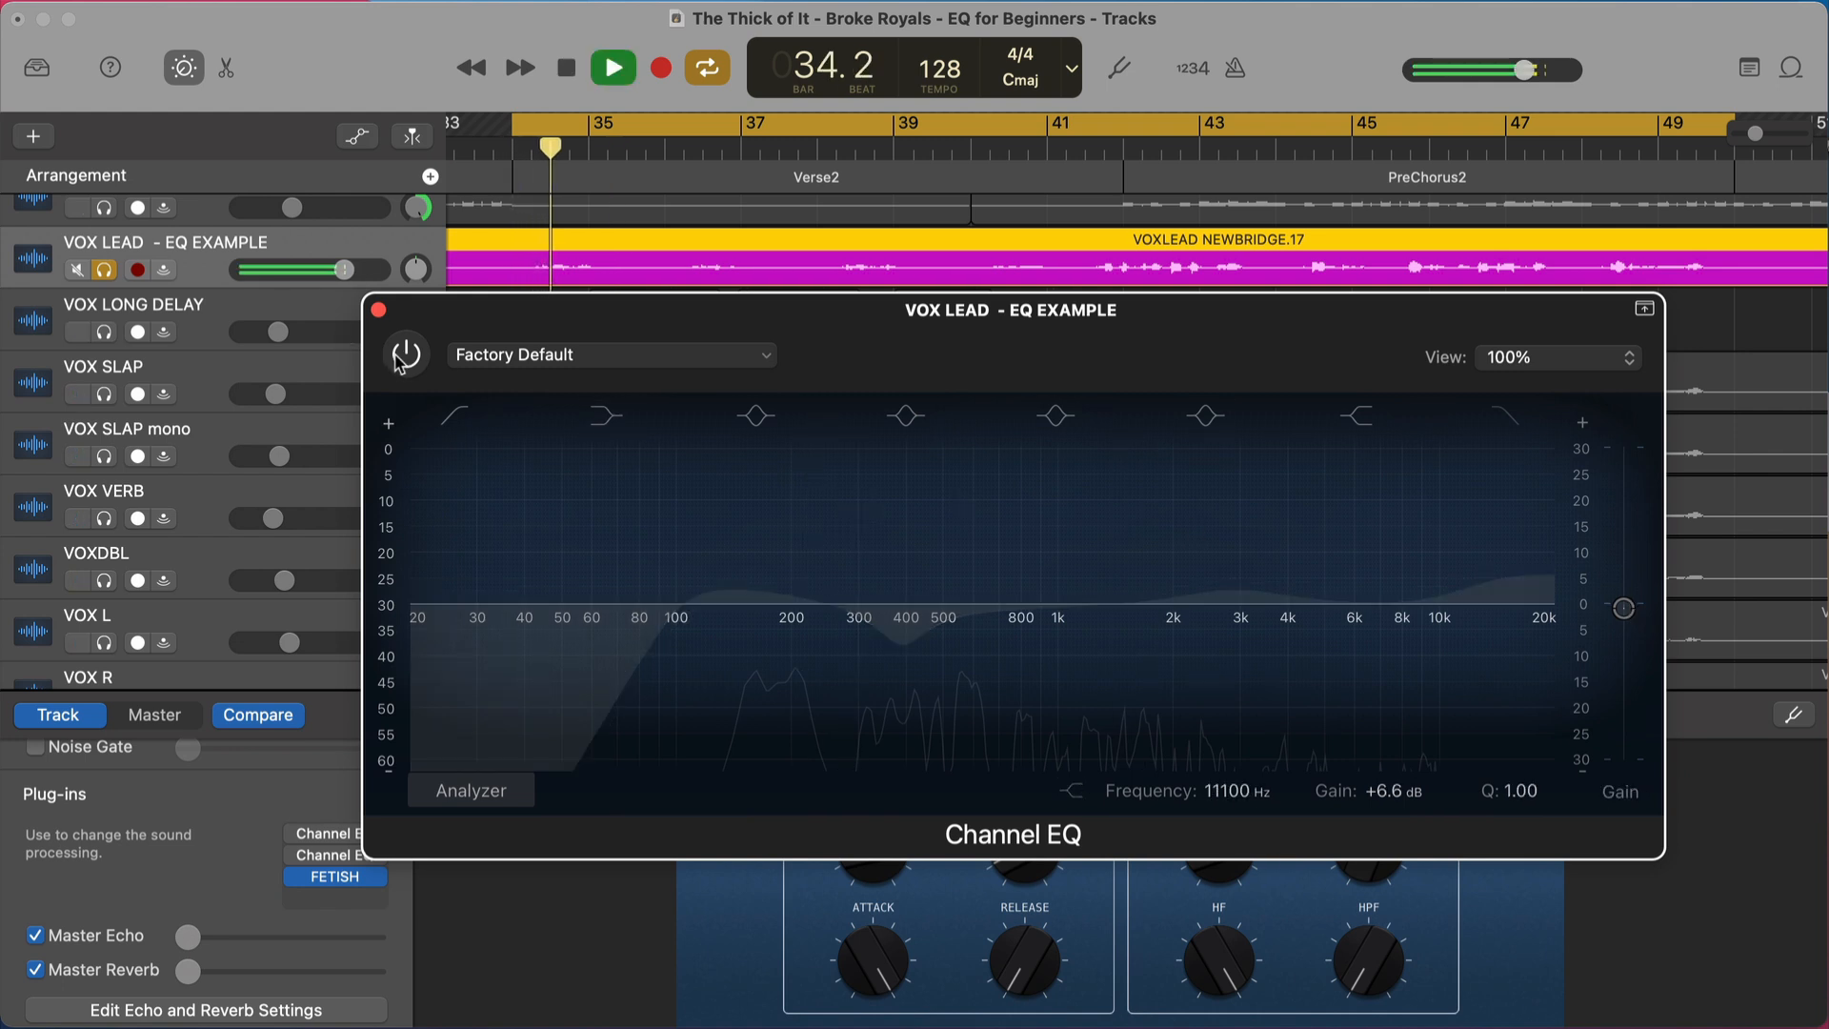
left_click(403, 357)
left_click(403, 356)
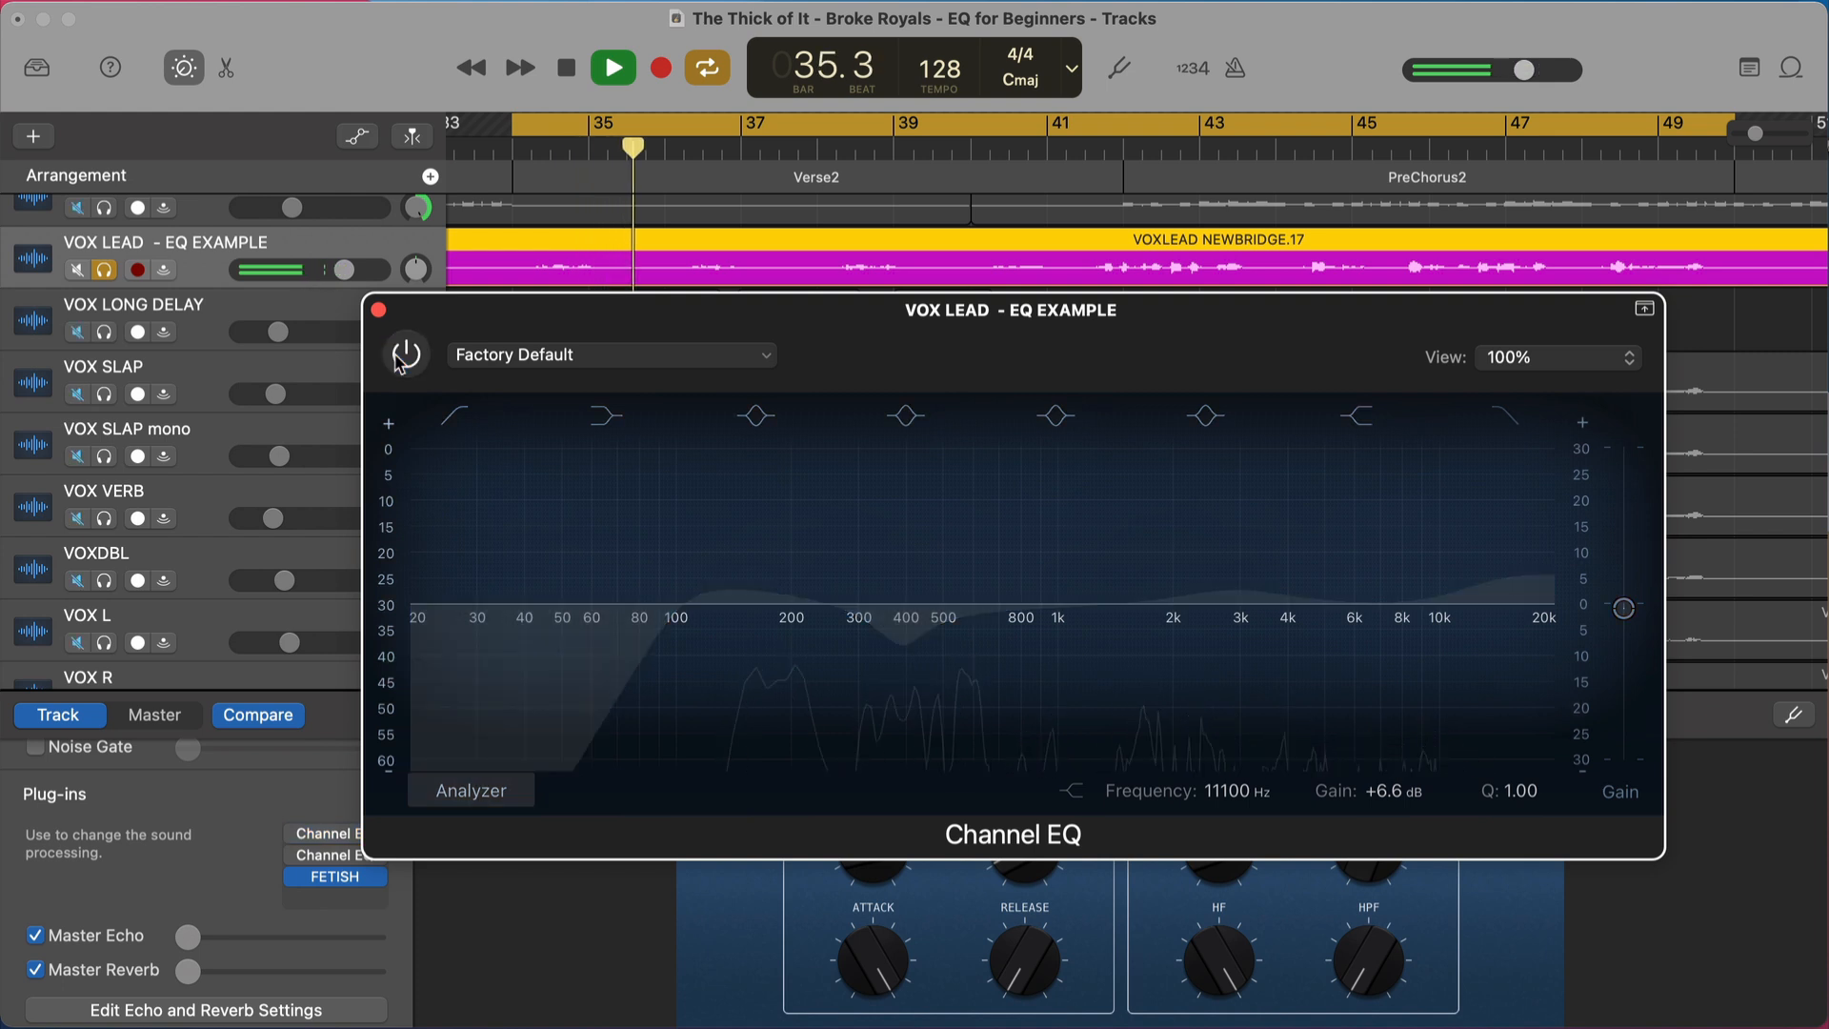
left_click(404, 355)
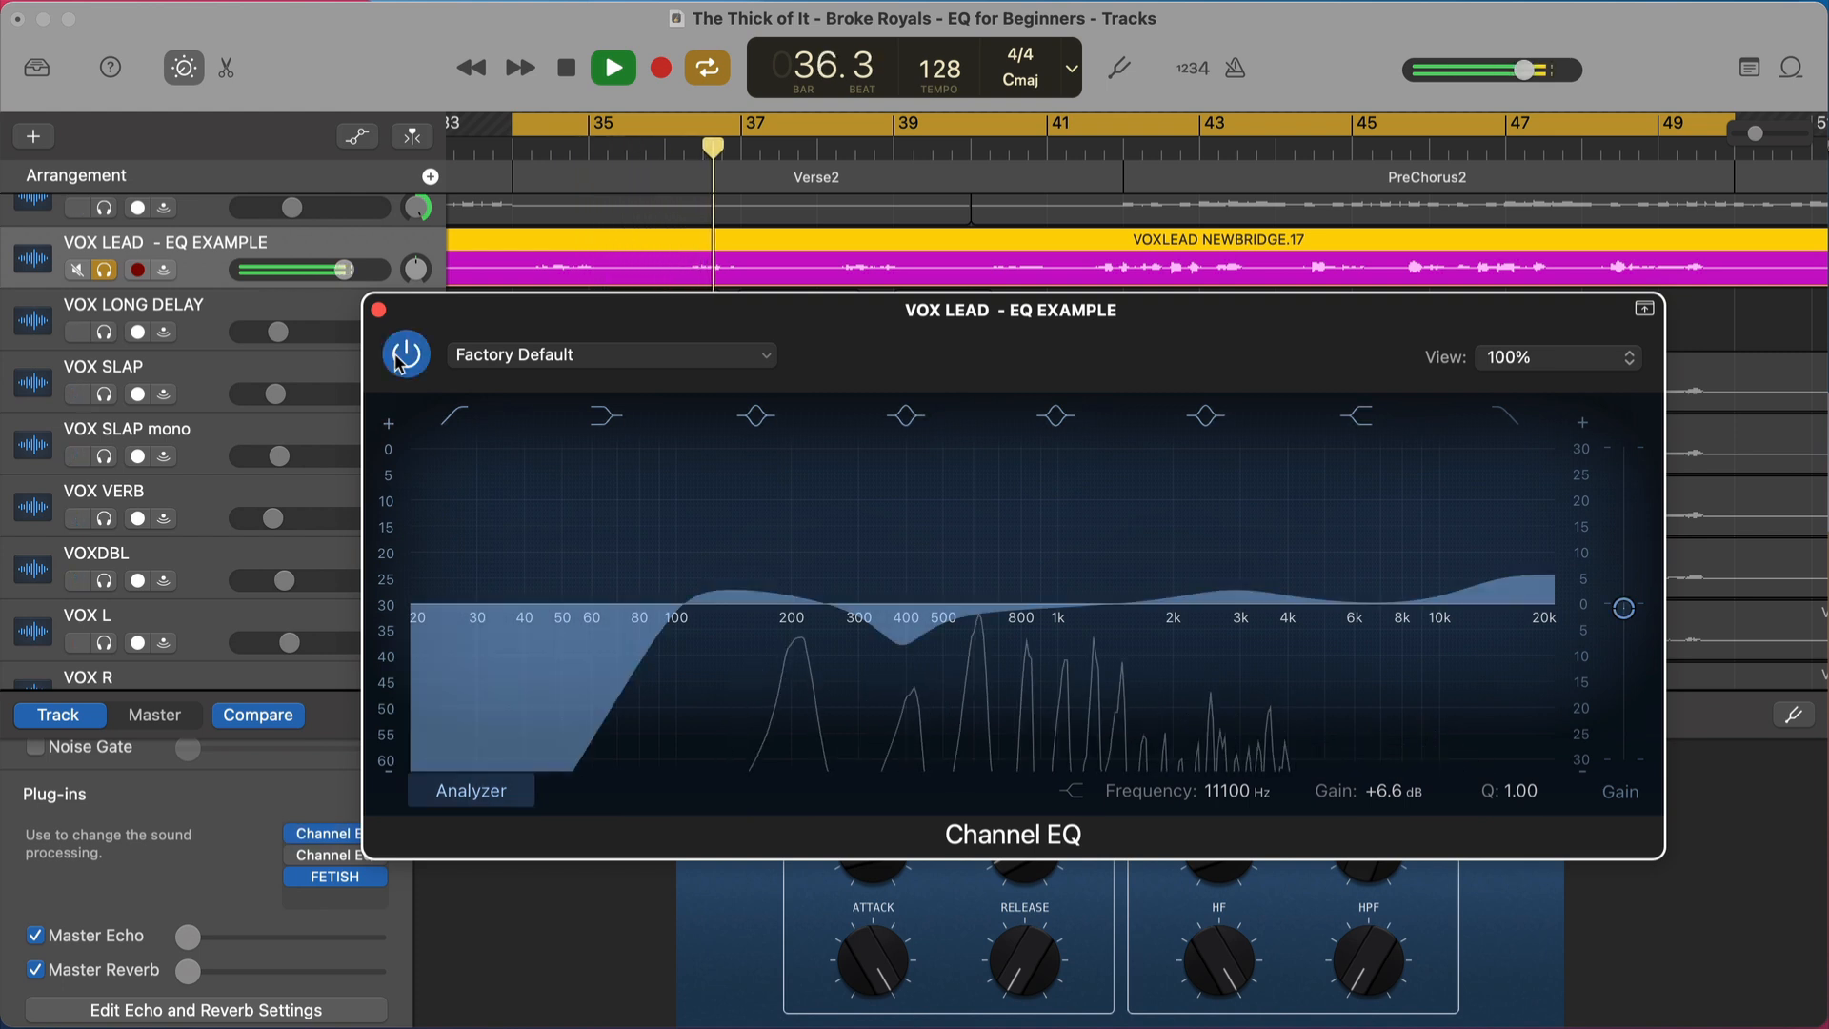
key("space")
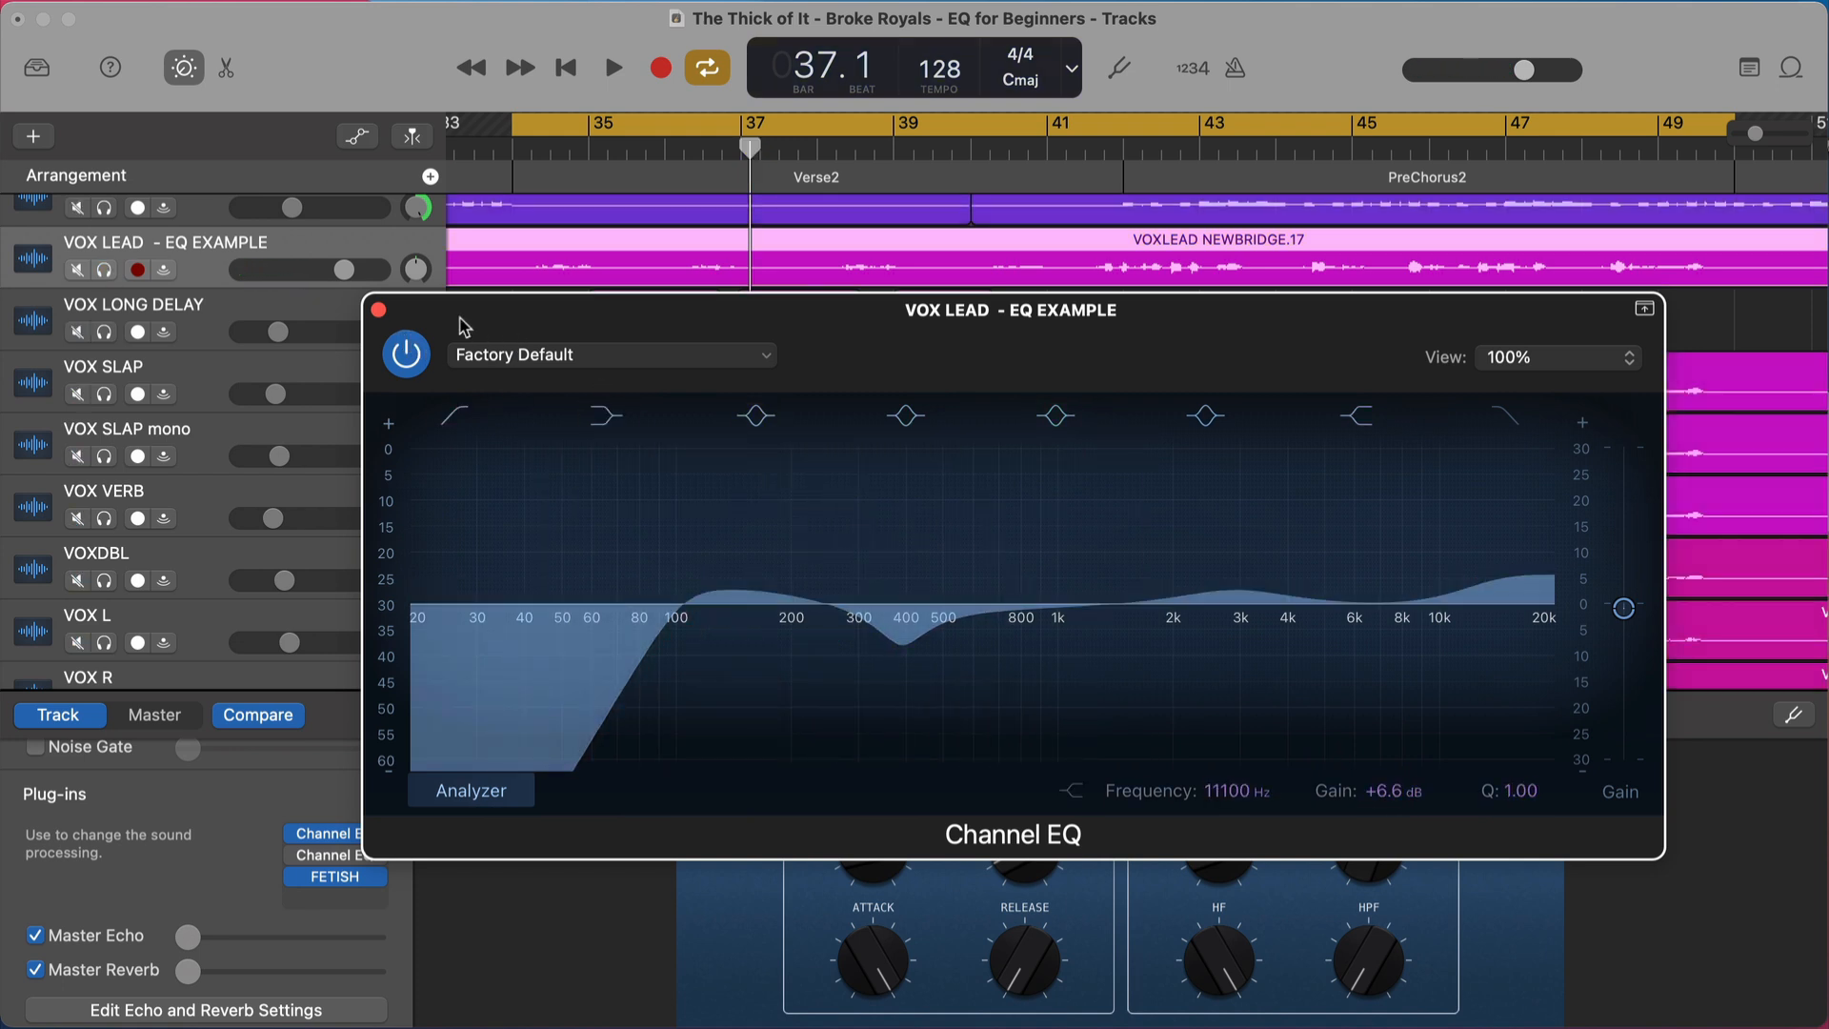
- Play the full mix without solo and switch the lead vocal's Channel EQ off and on twice to compare
key("space")
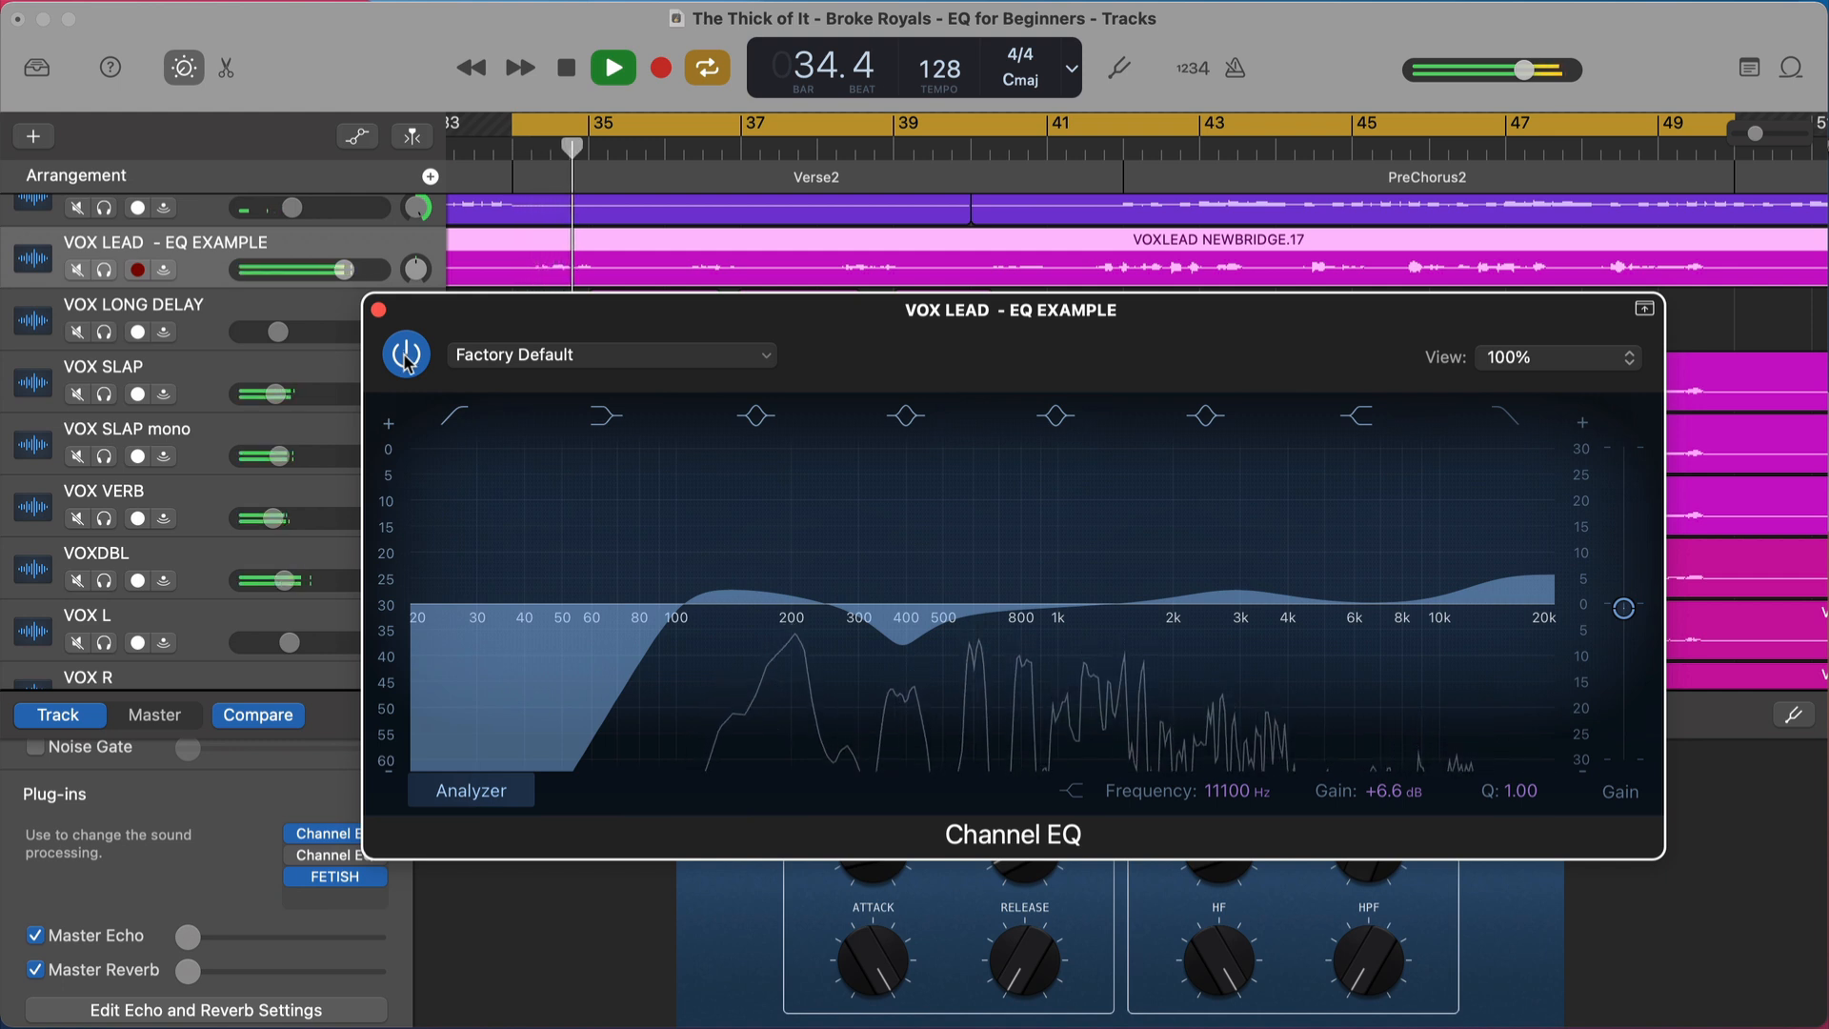
left_click(405, 357)
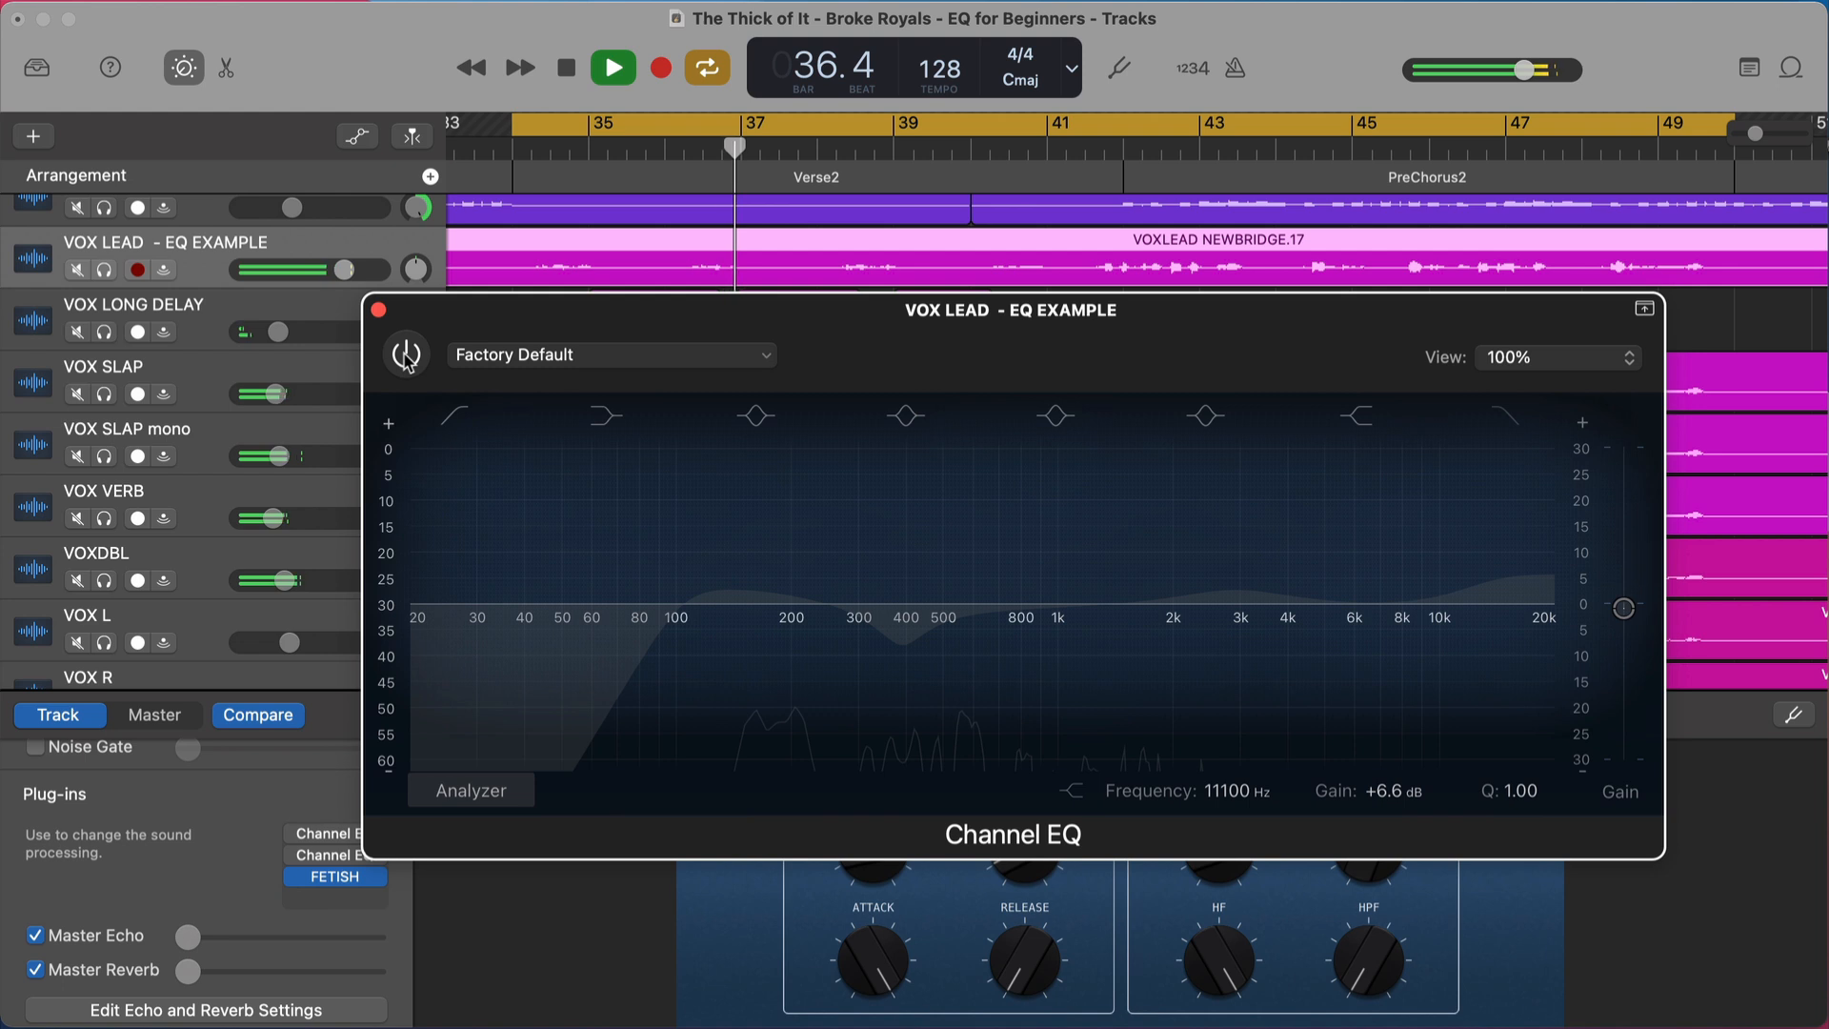
left_click(405, 356)
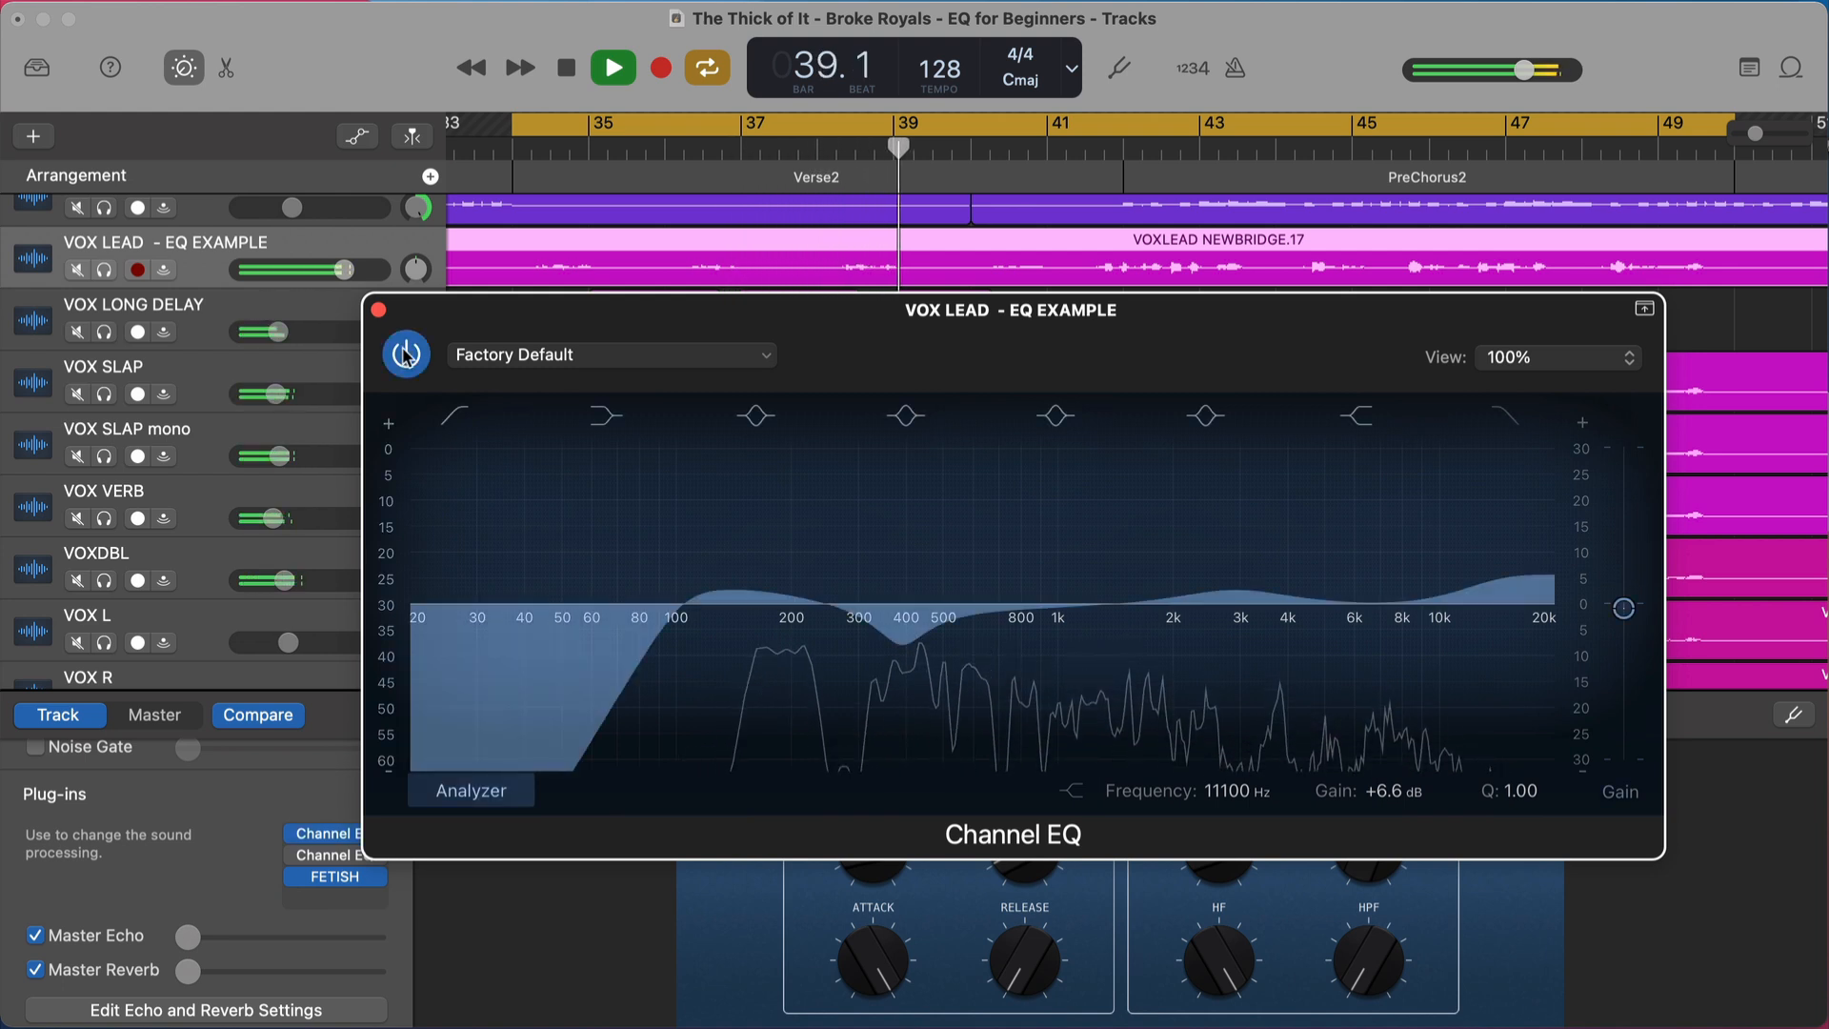
left_click(405, 356)
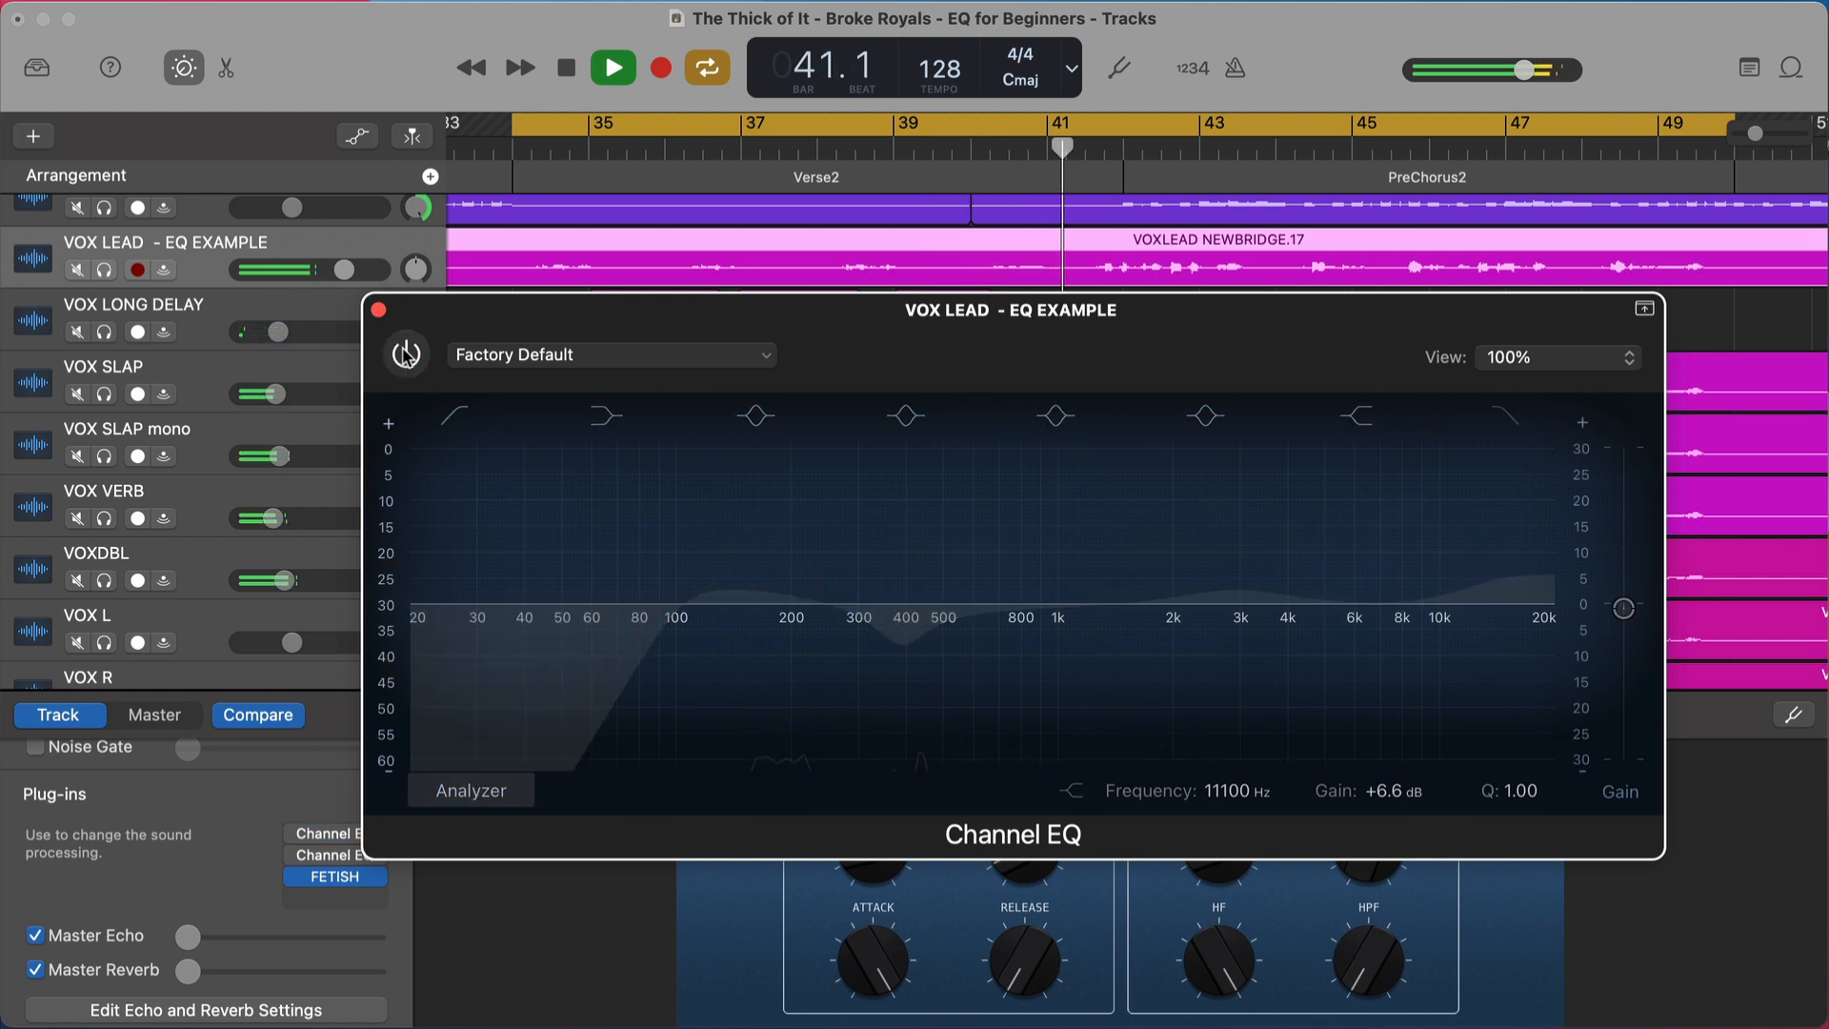
left_click(405, 355)
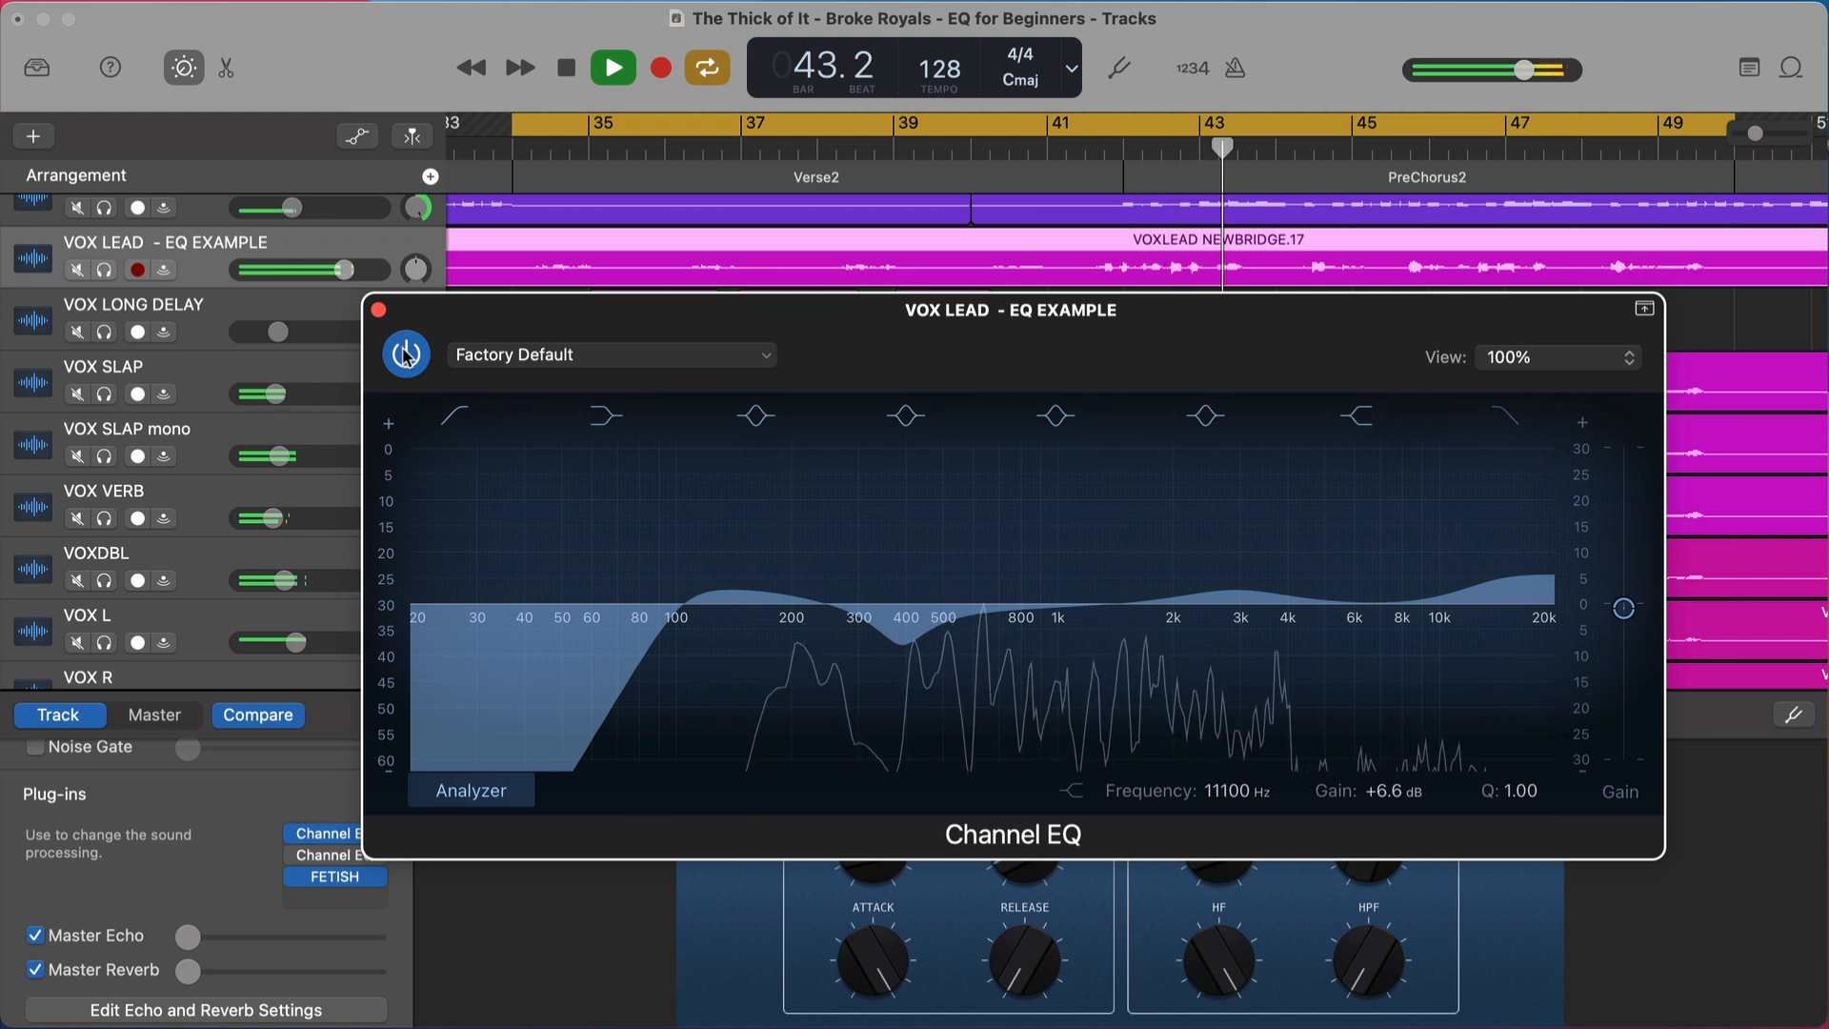
key("space")
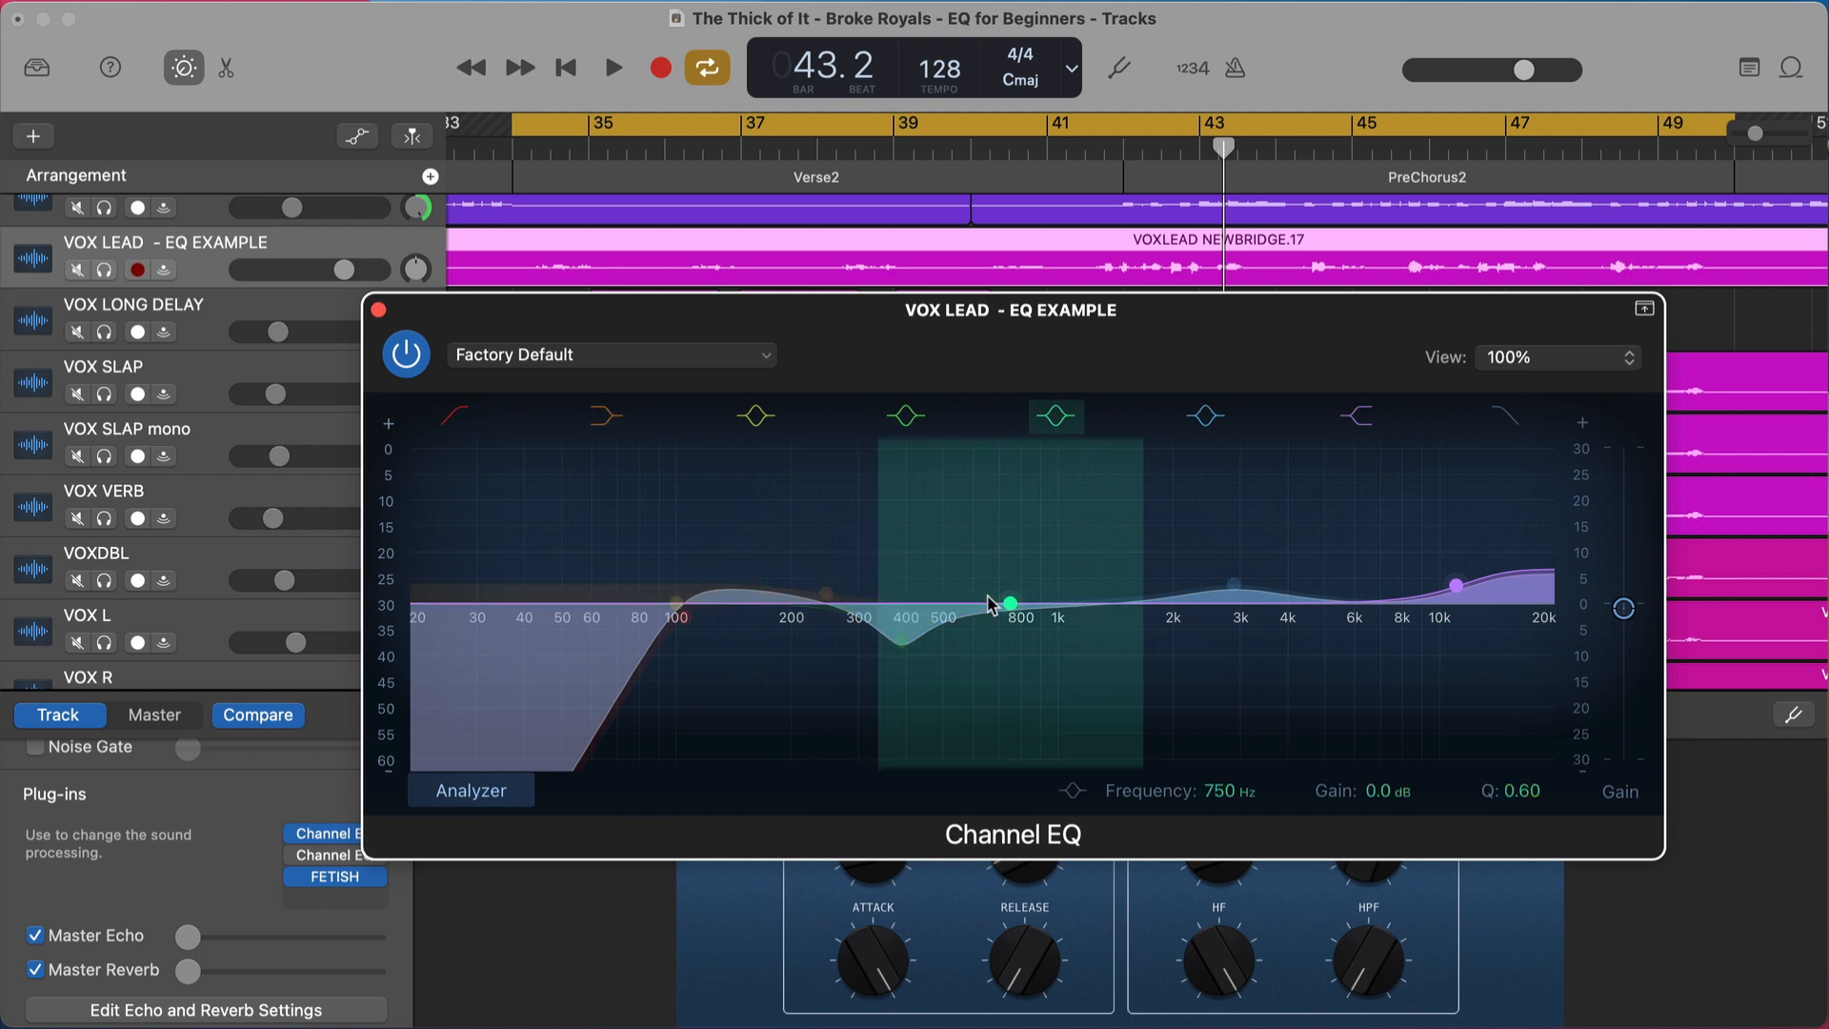
- Try a very narrow boost of 18.1 dB at 760 Hz with Q 21.0 on the 750 Hz band, and reset it
left_click_drag(1135, 523, 1053, 523)
left_click_drag(1017, 612, 1015, 513)
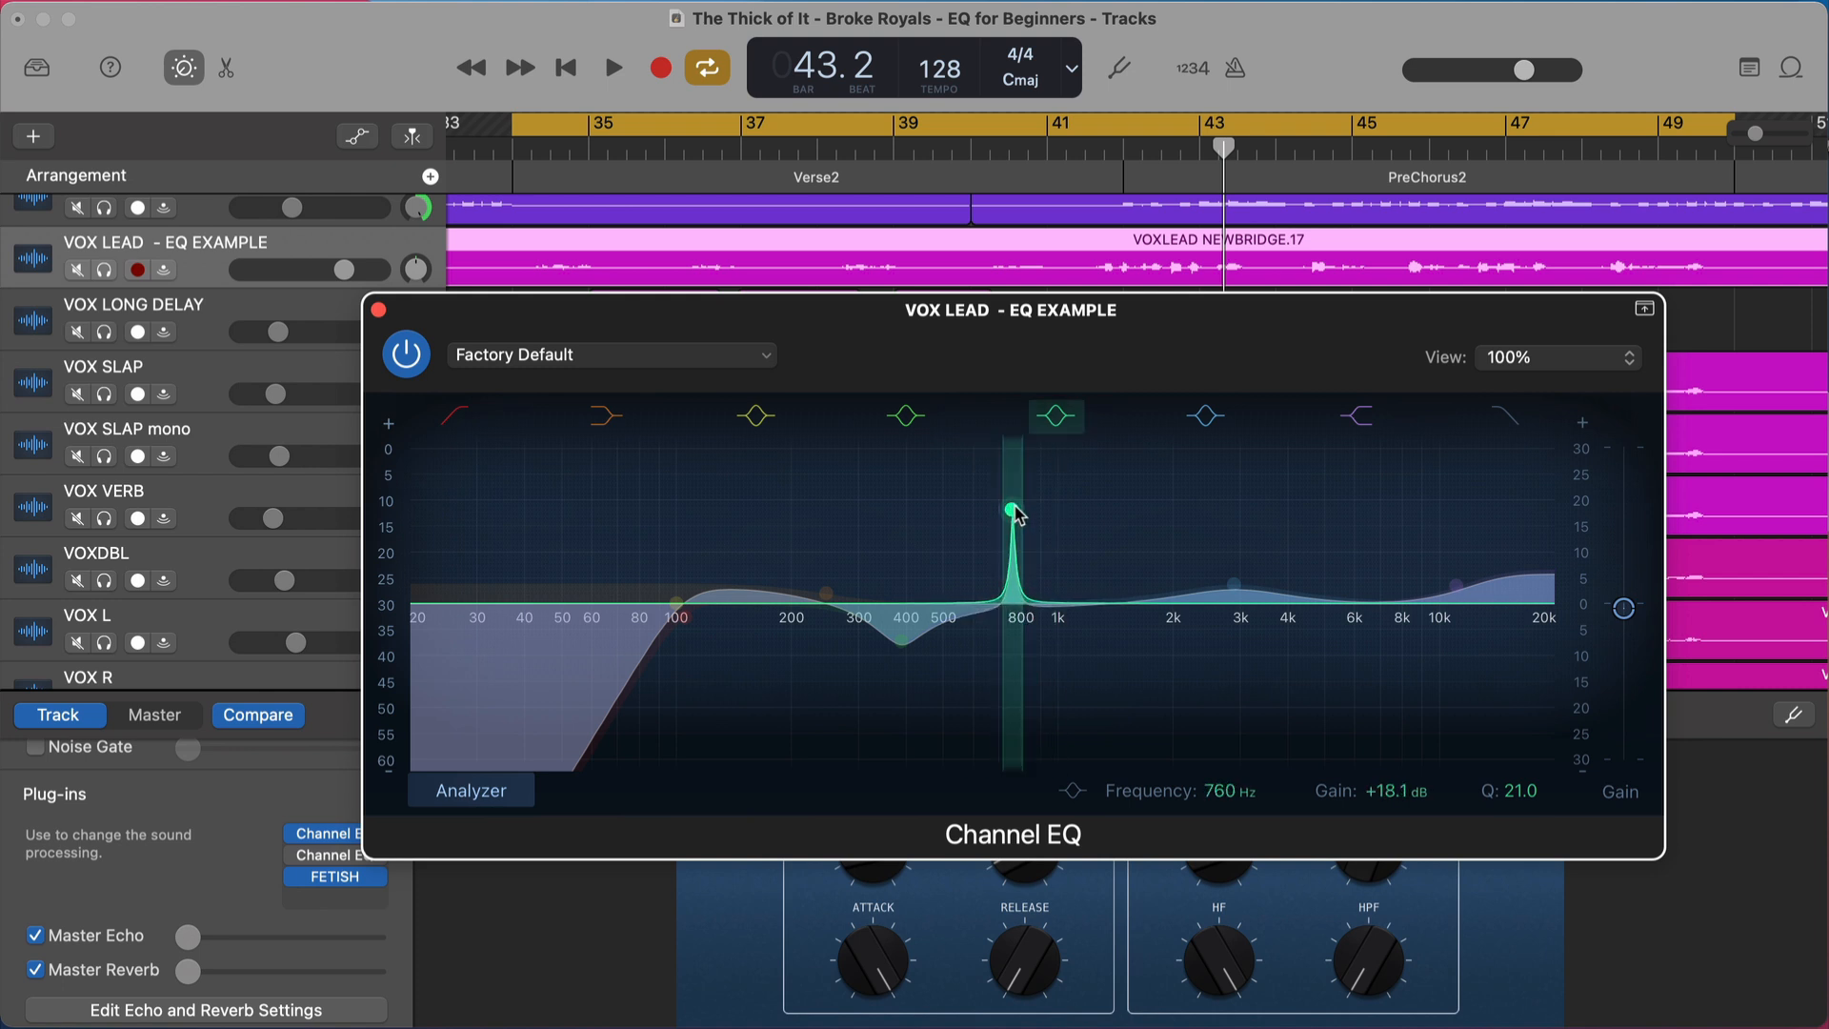
left_click(1012, 512, "alt")
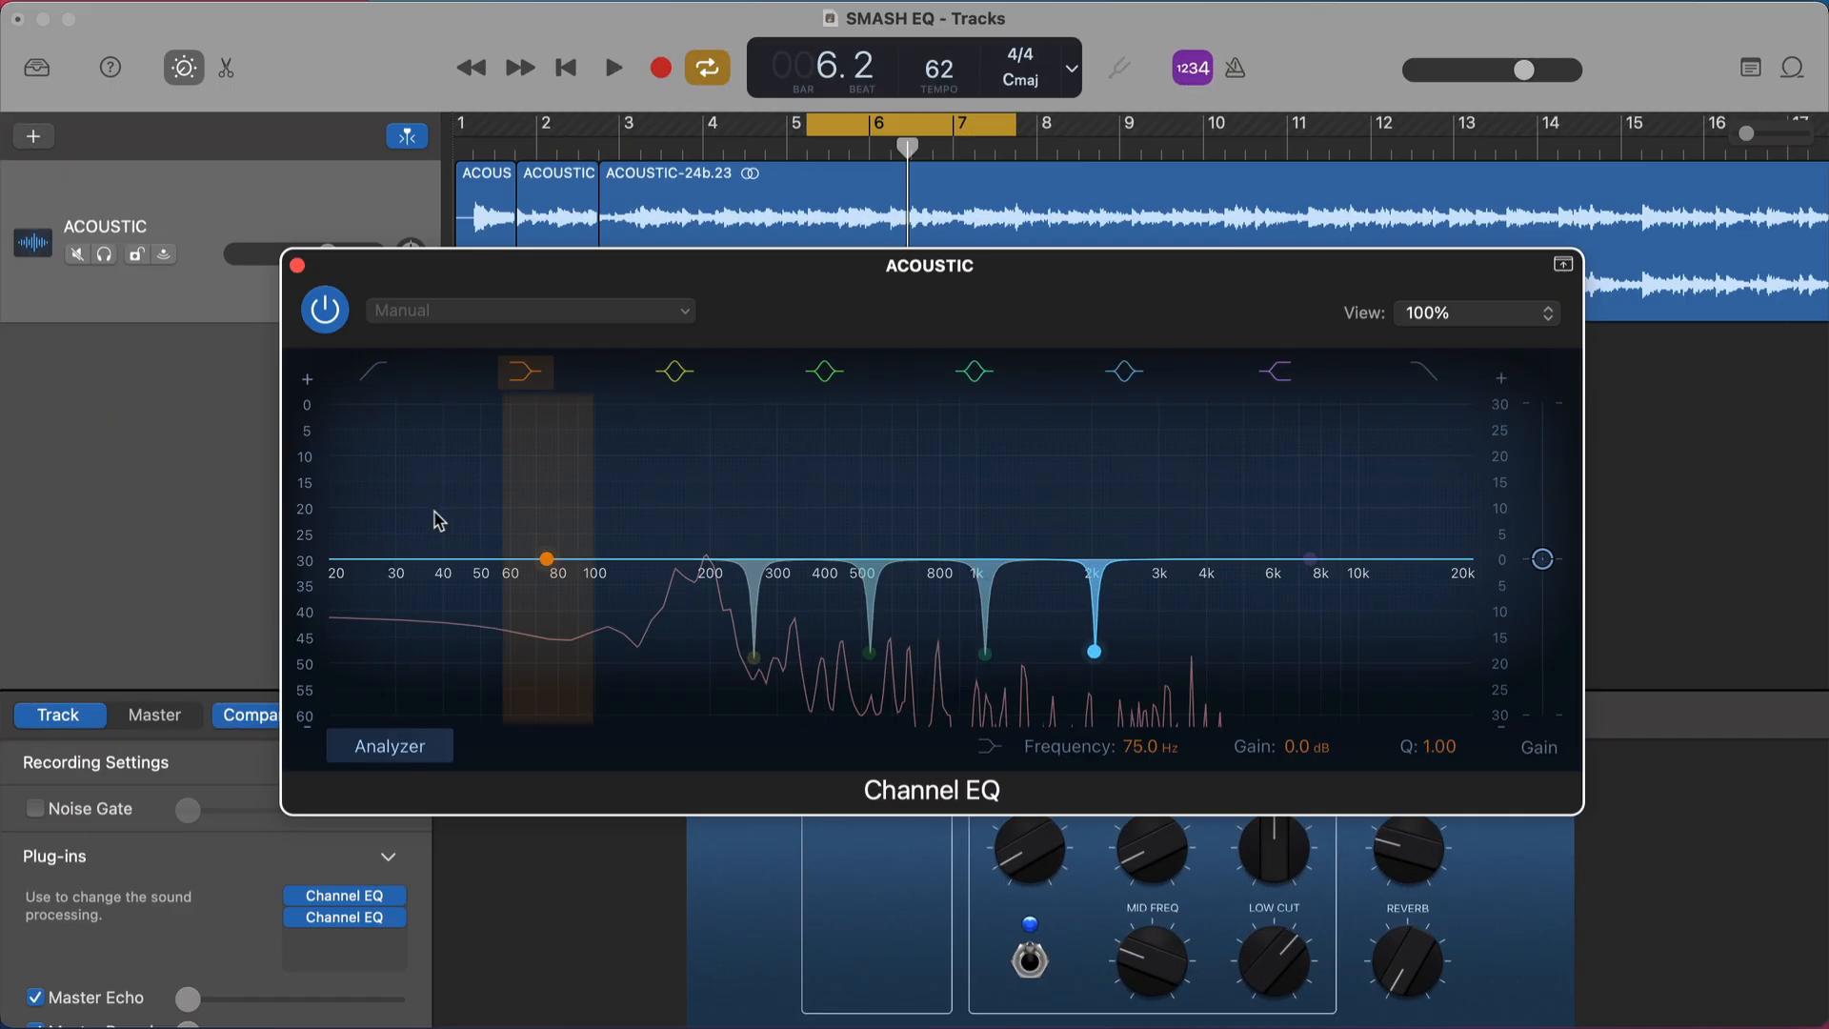
- In the SMASH EQ project, examine the acoustic track's second Channel EQ and return to the first one with the narrow cuts
mouse_move(366, 898)
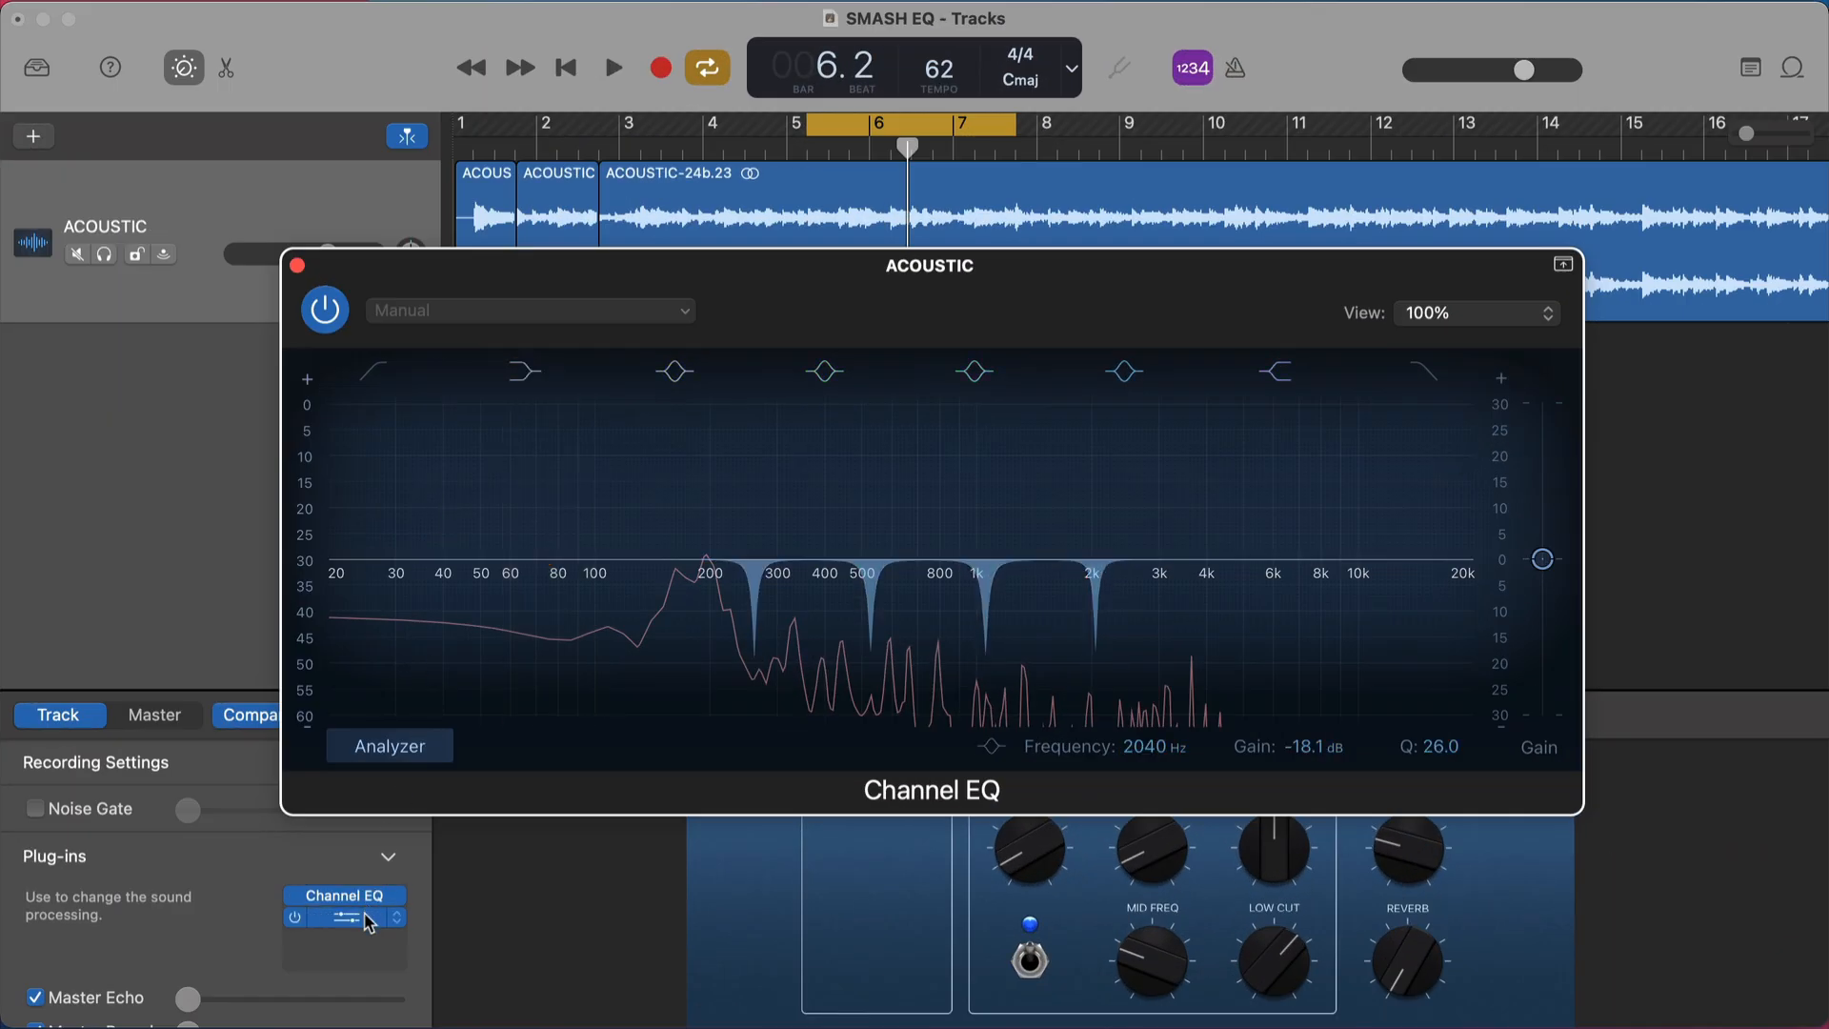
left_click(366, 917)
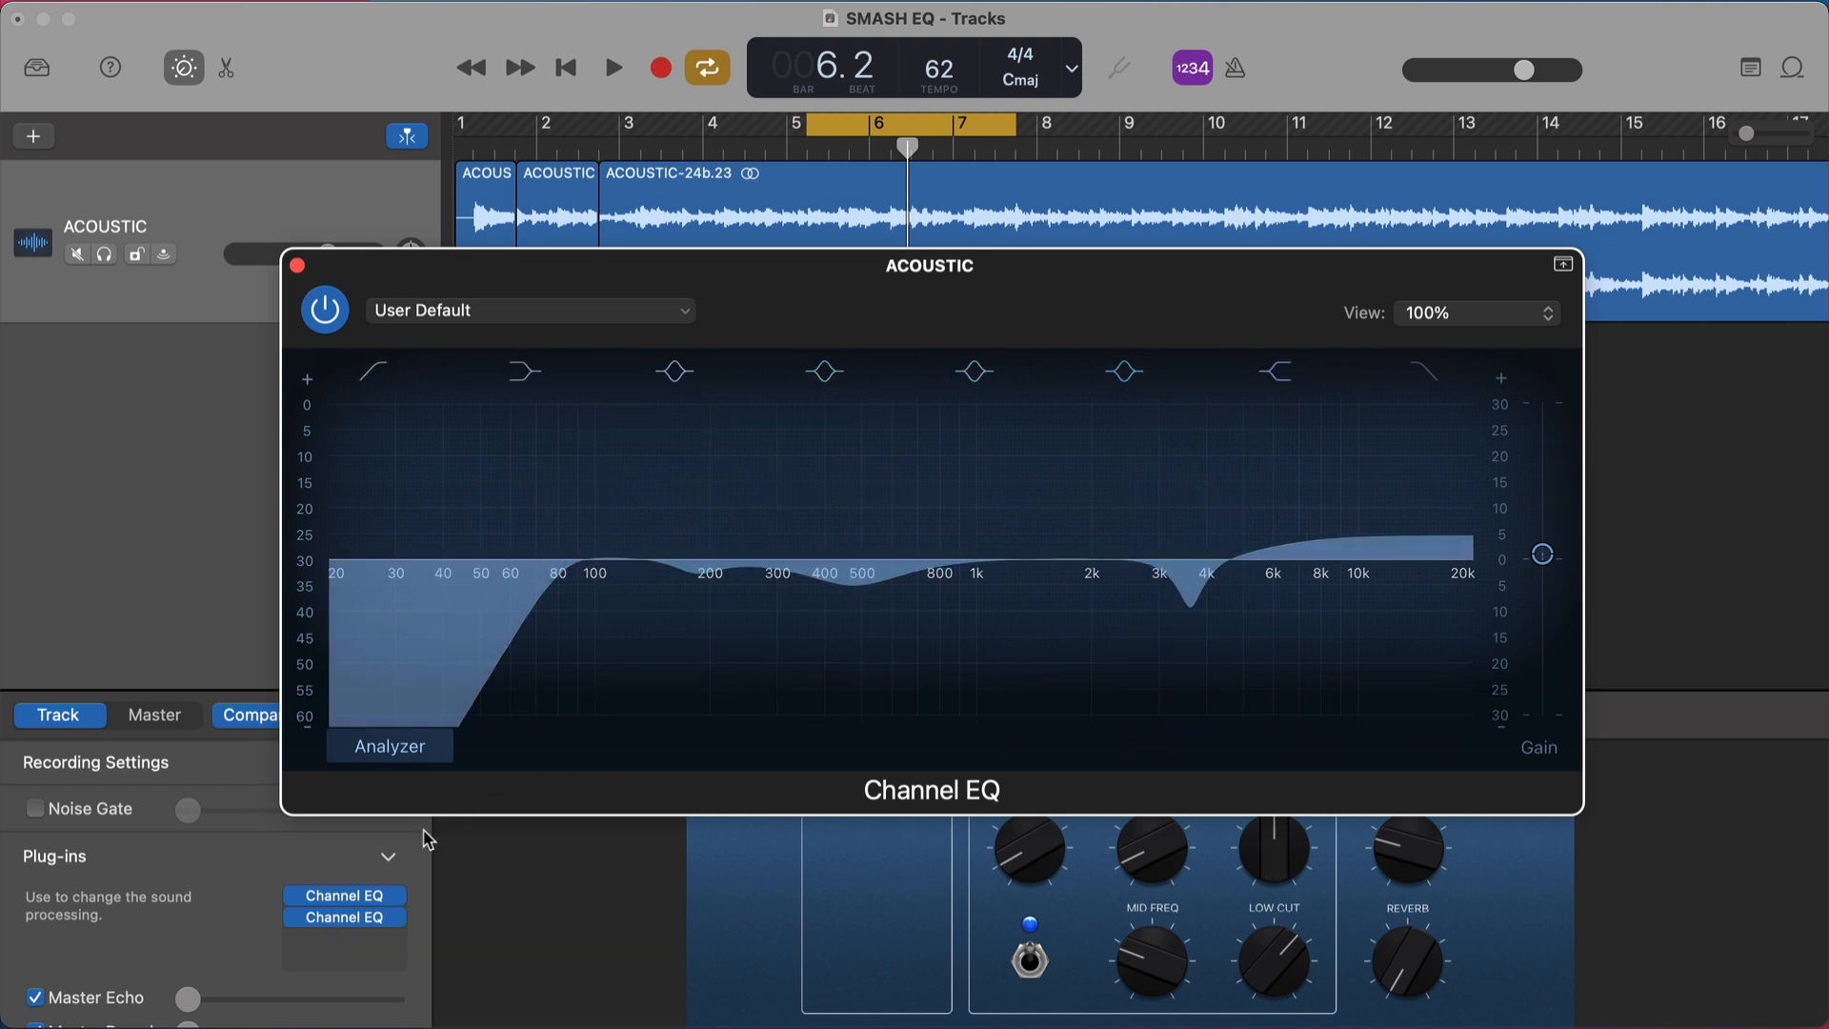
left_click(357, 899)
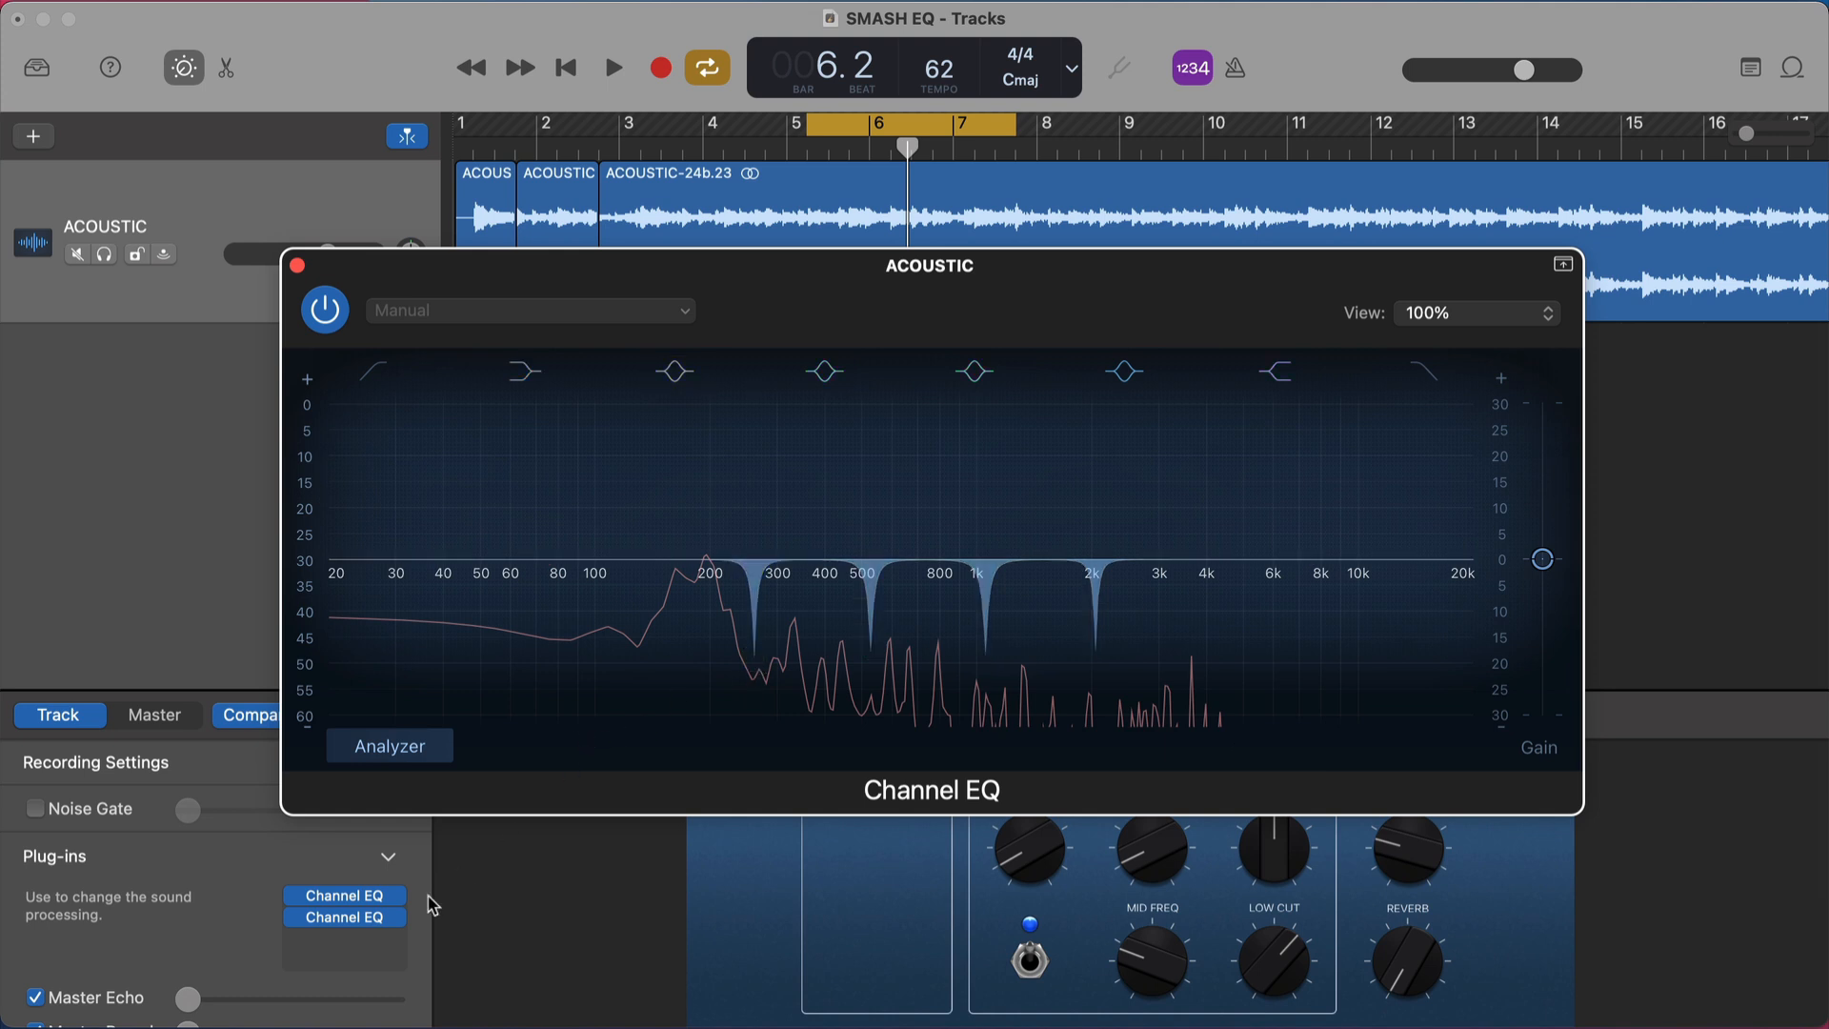
- Bypass the acoustic track's first Channel EQ, play the loop, and toggle the EQ to compare the sound with and without the narrow cuts
left_click(293, 898)
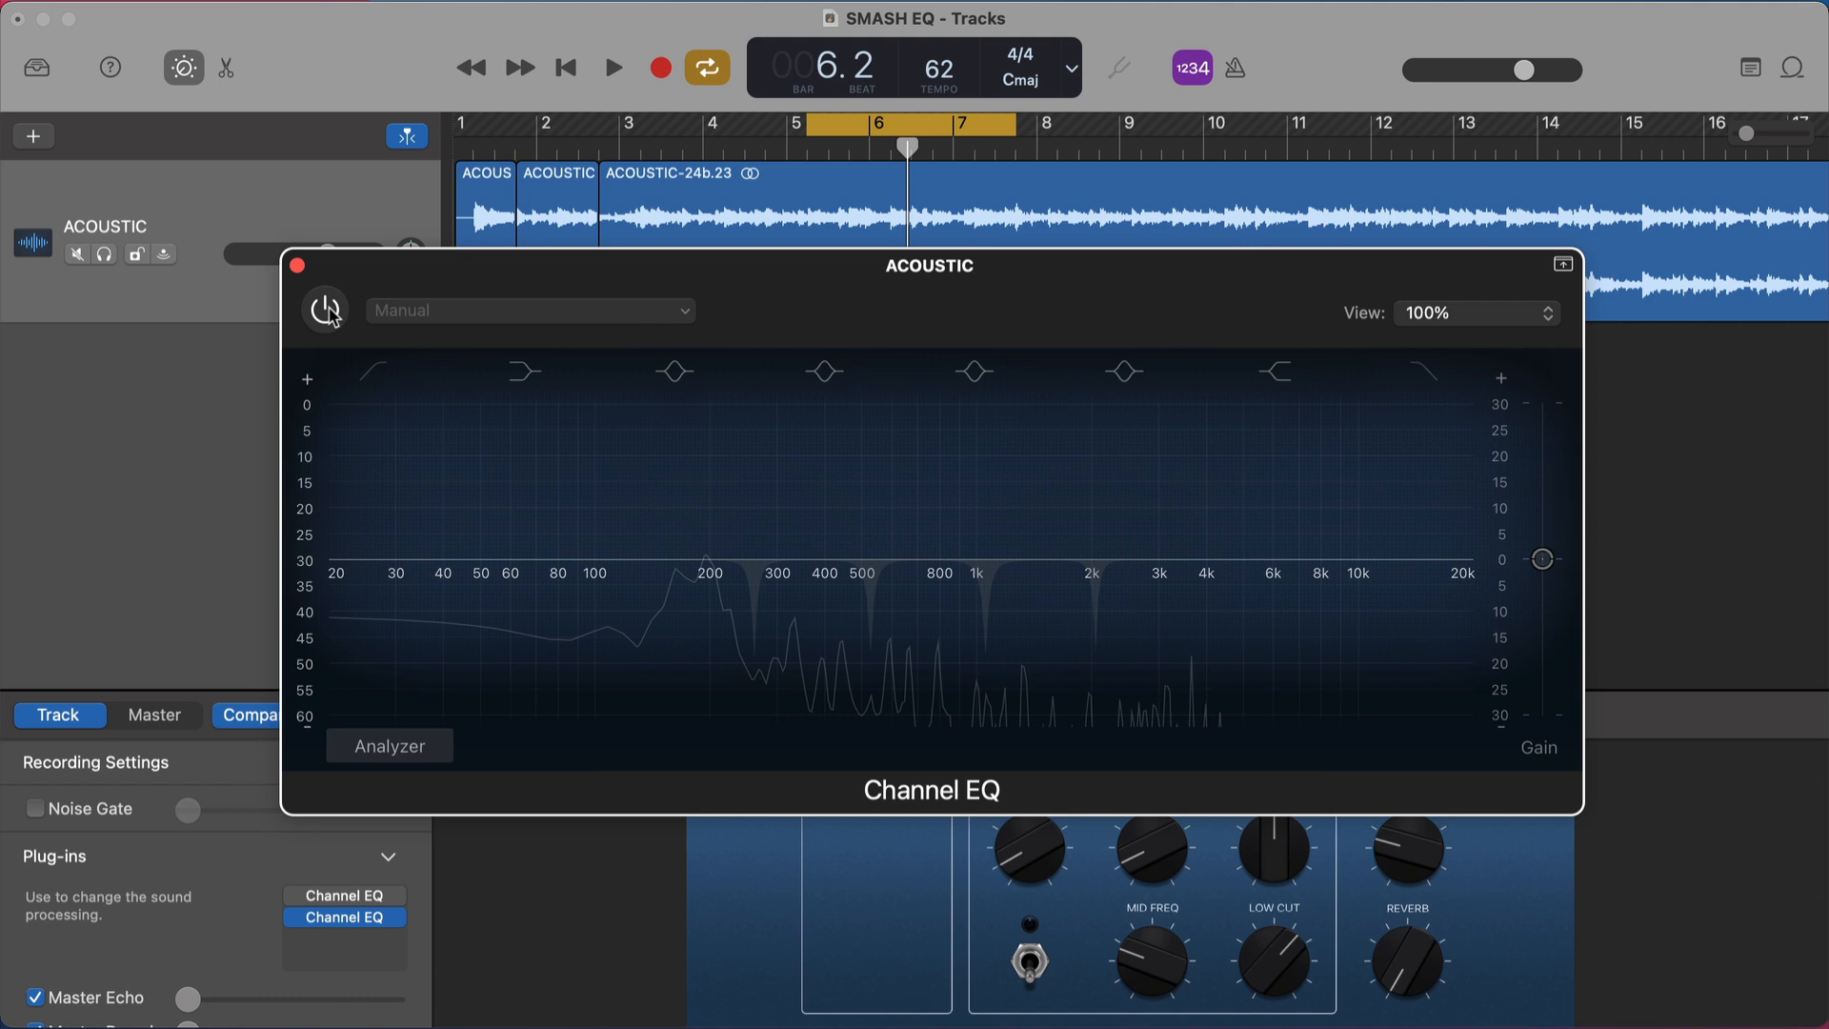
key("space")
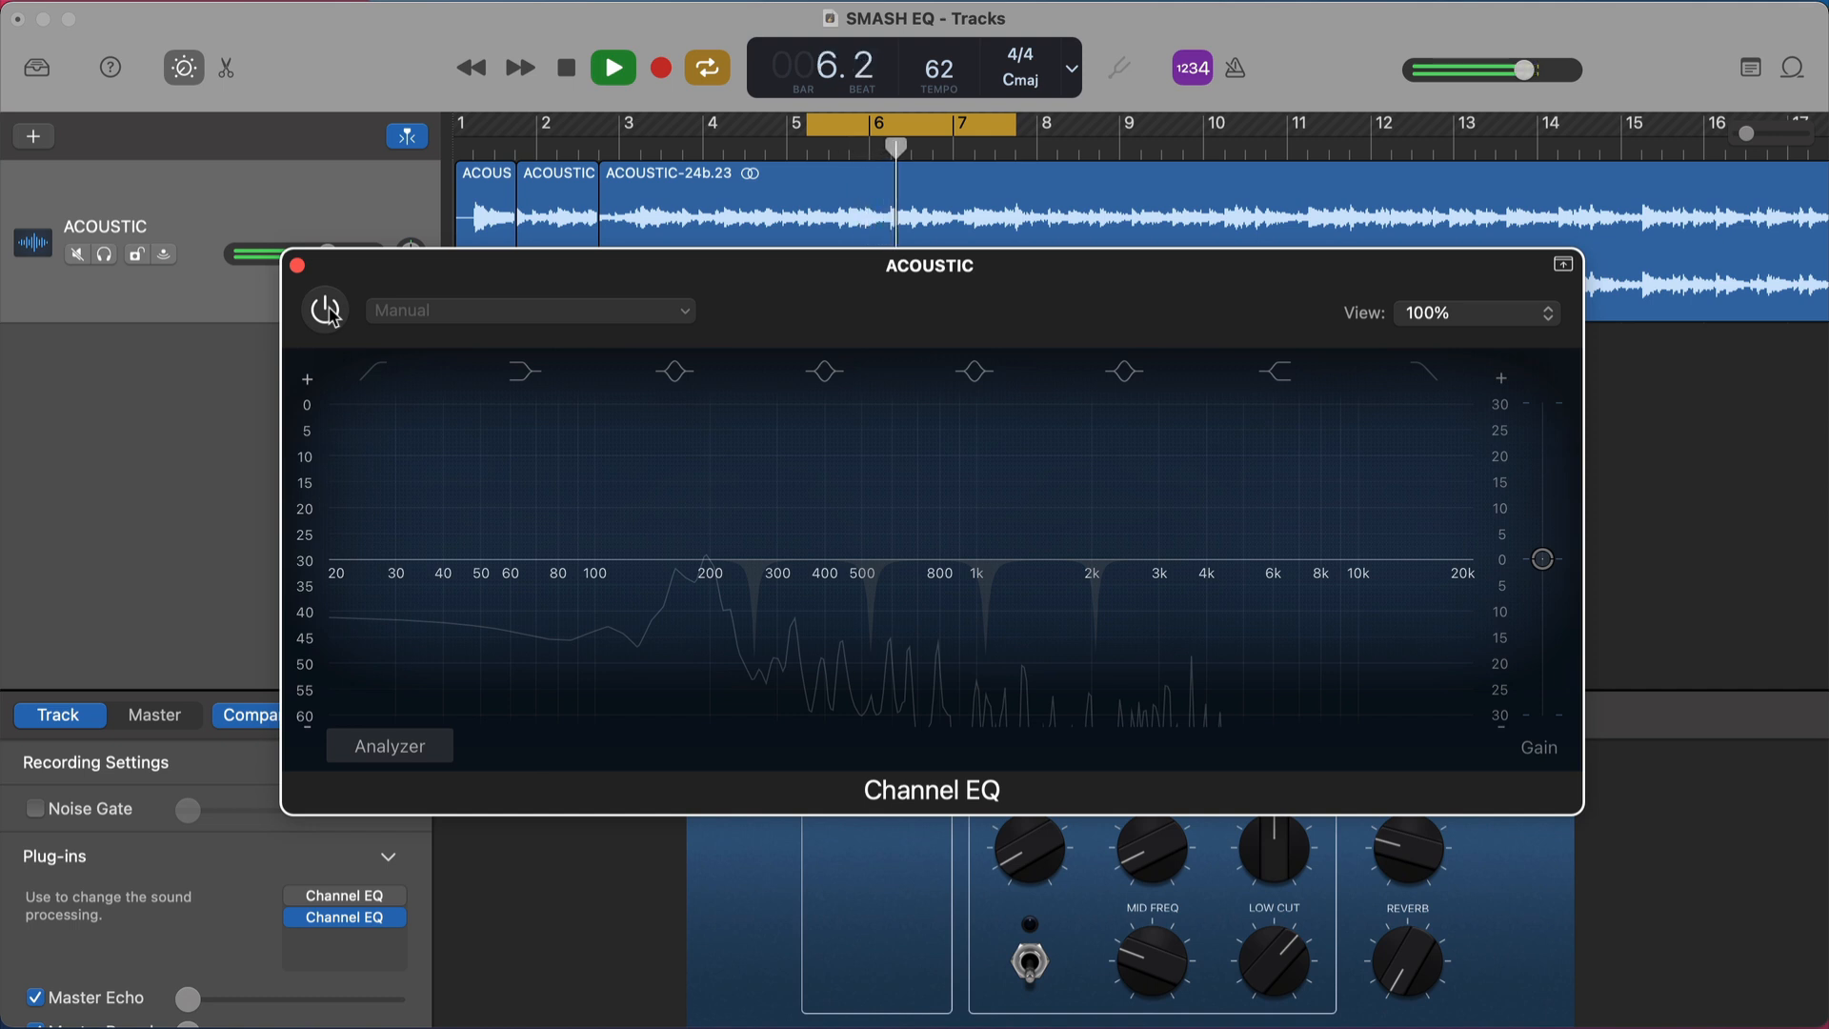
left_click(325, 311)
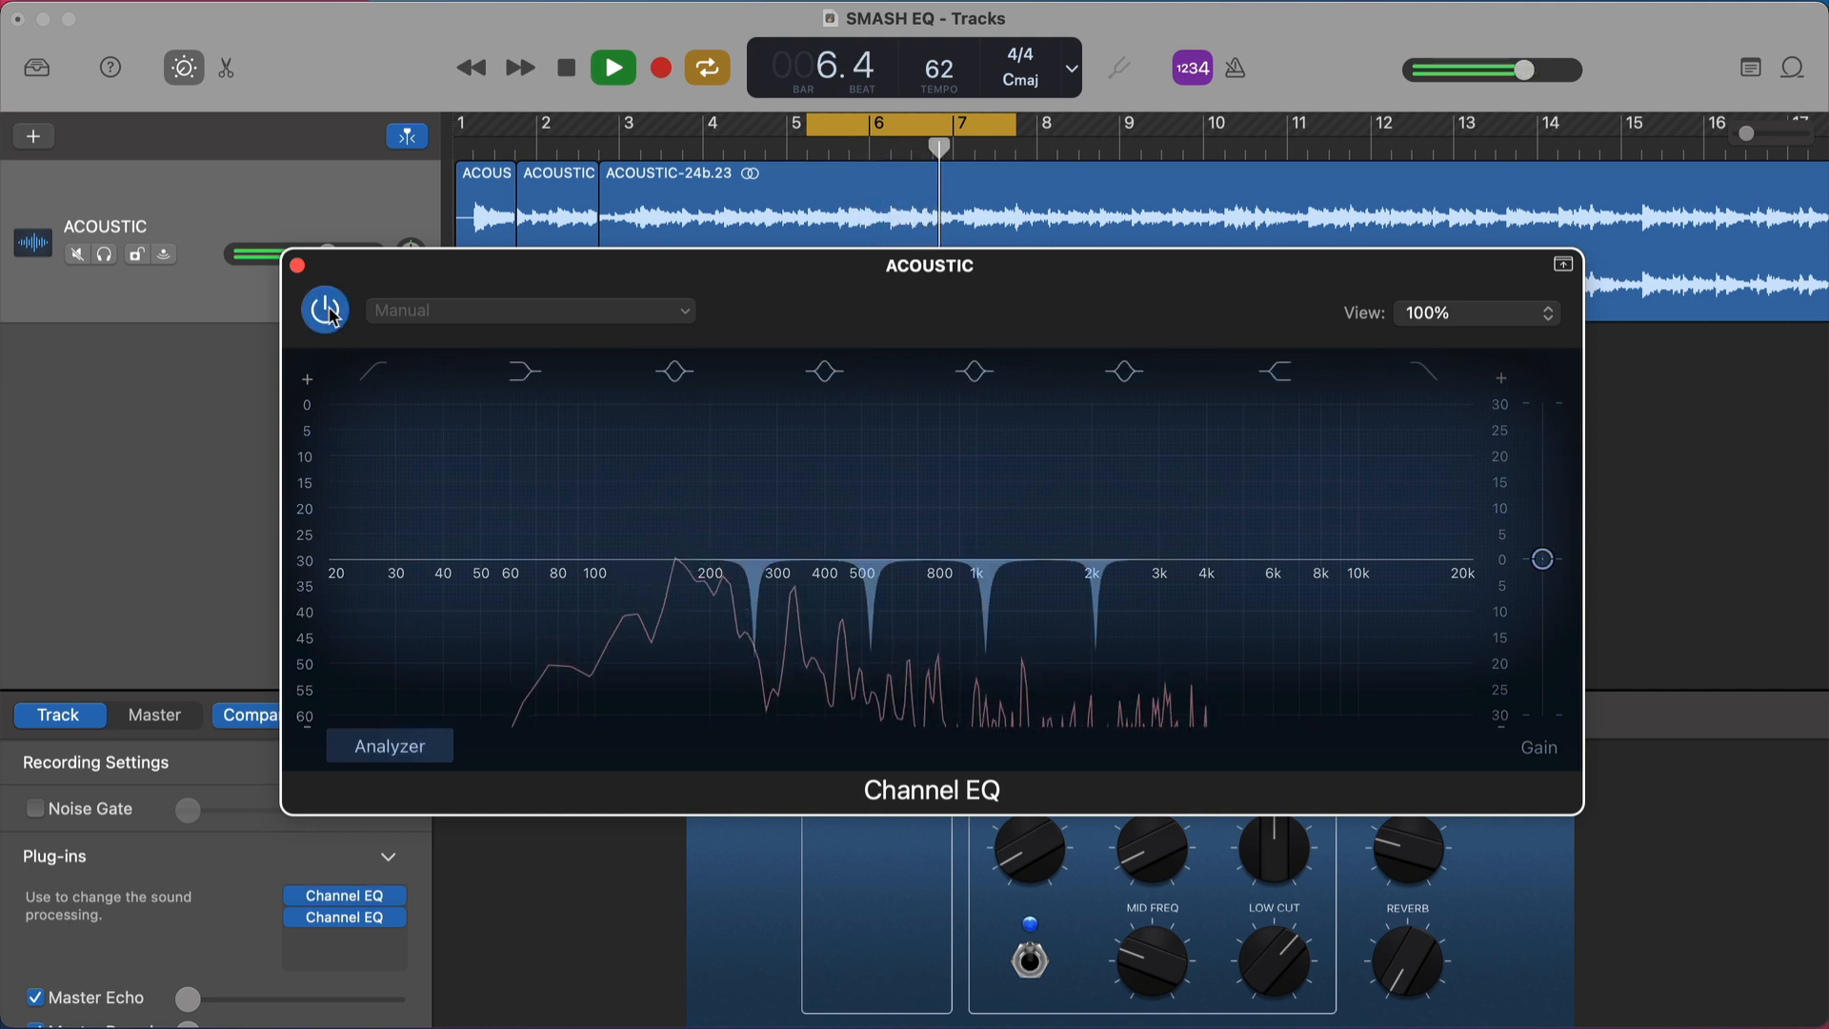
left_click(328, 312)
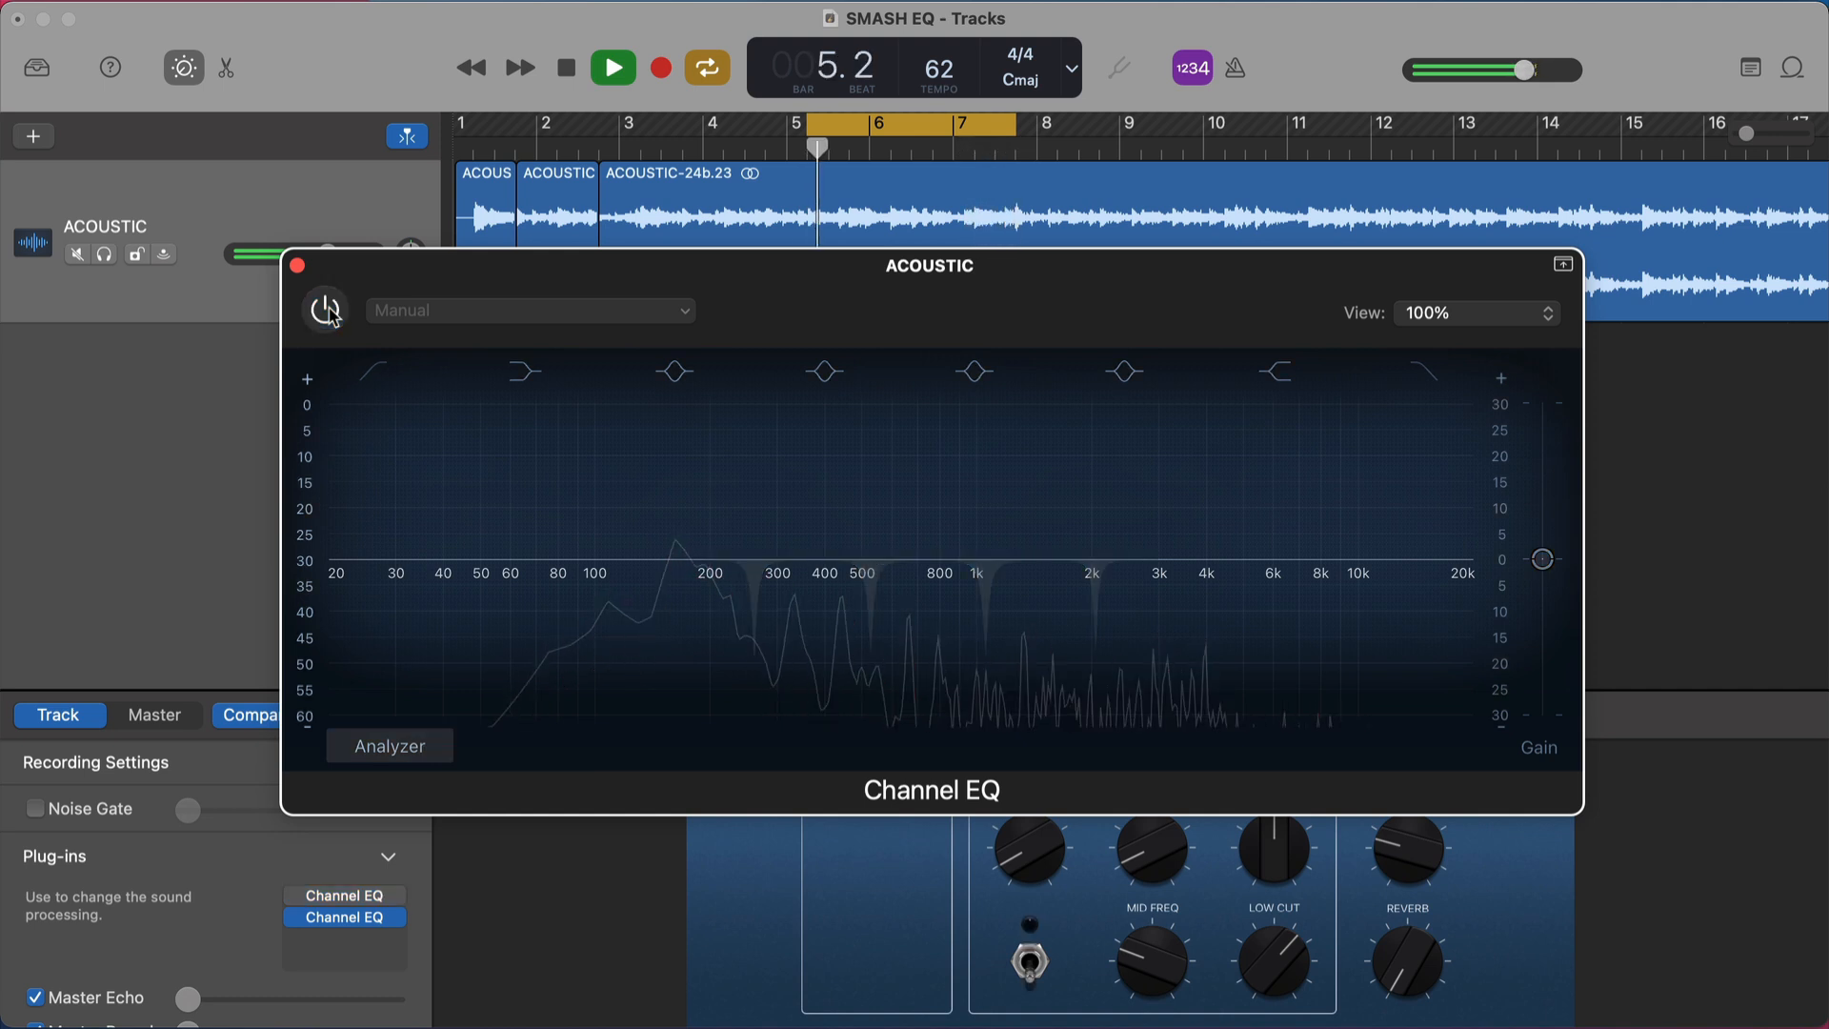
left_click(327, 311)
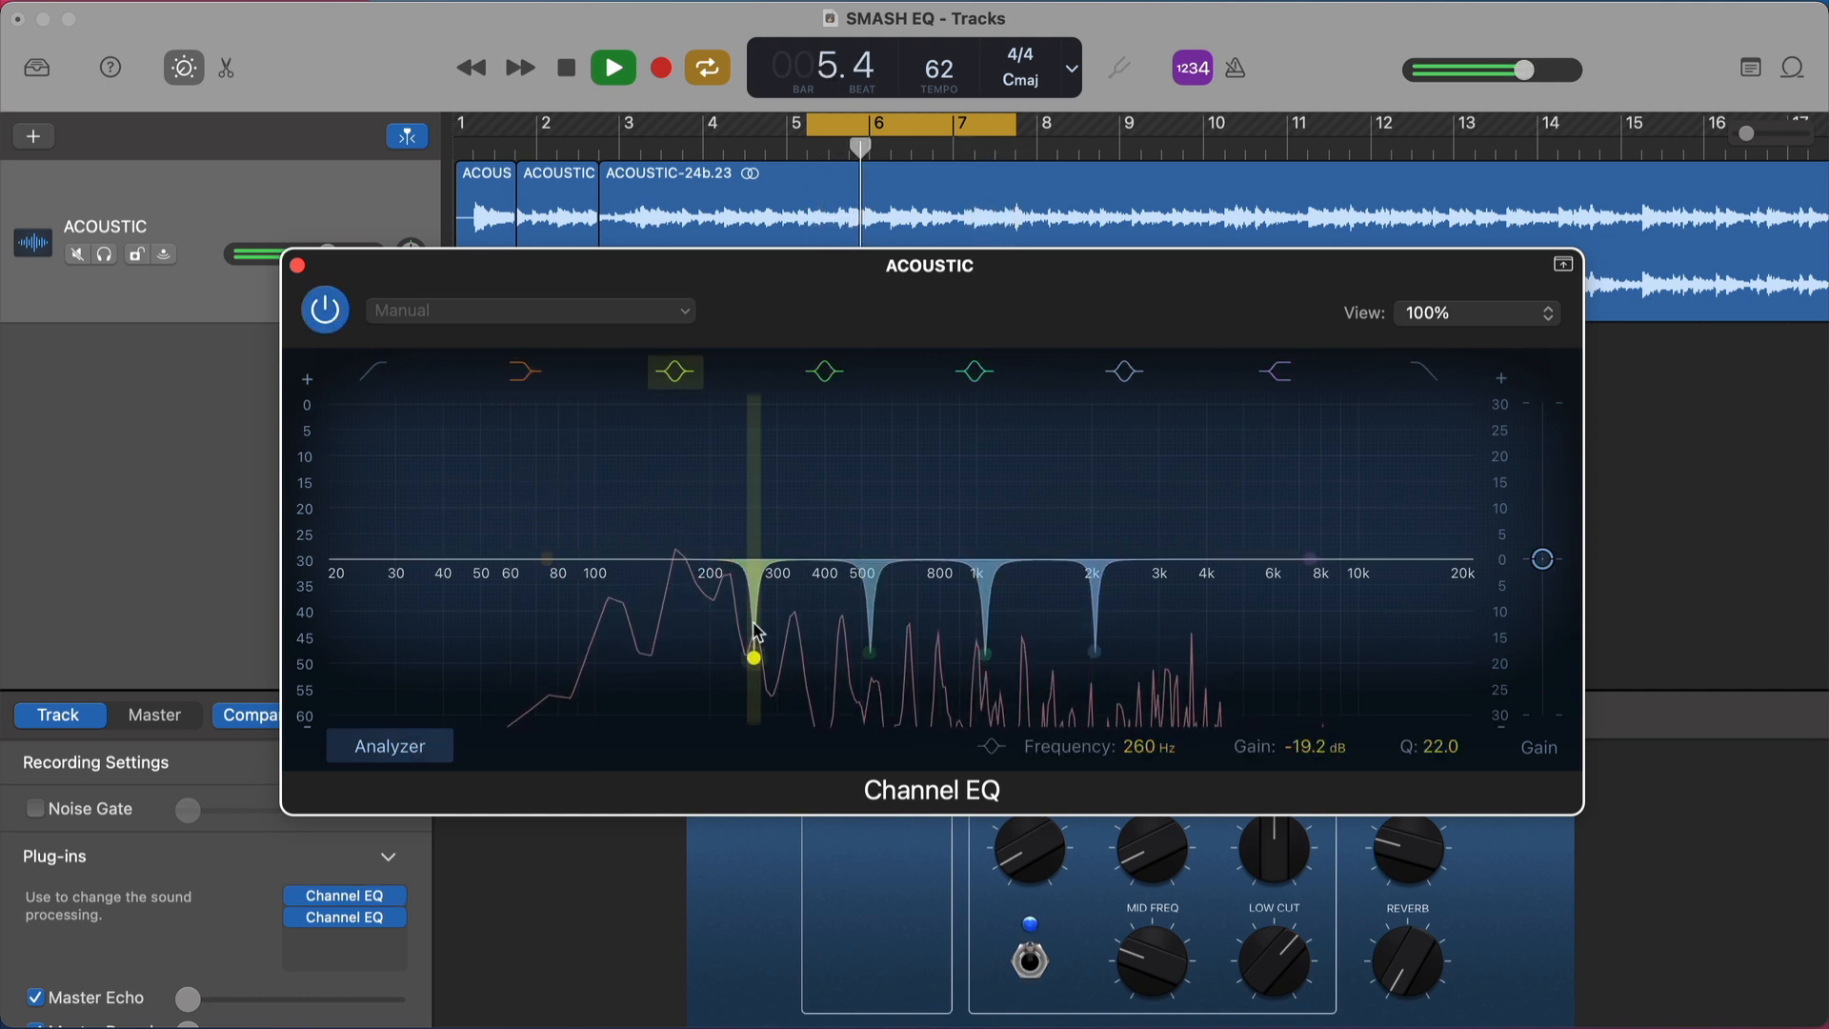
key("space")
- Turn the four narrow cuts into boosts at 260 Hz, 525 Hz (+15.1 dB), 1050 Hz (+16.0 dB) and 2040 Hz (+15.5 dB)
mouse_move(1307, 767)
left_mouse_down()
mouse_move(1246, 747)
mouse_move(1304, 734)
mouse_move(1329, 753)
left_mouse_up()
left_click(869, 653)
left_click(986, 654)
left_click(1095, 652)
- Play the acoustic loop and switch the Channel EQ off and on twice to compare the four narrow boosts
key("space")
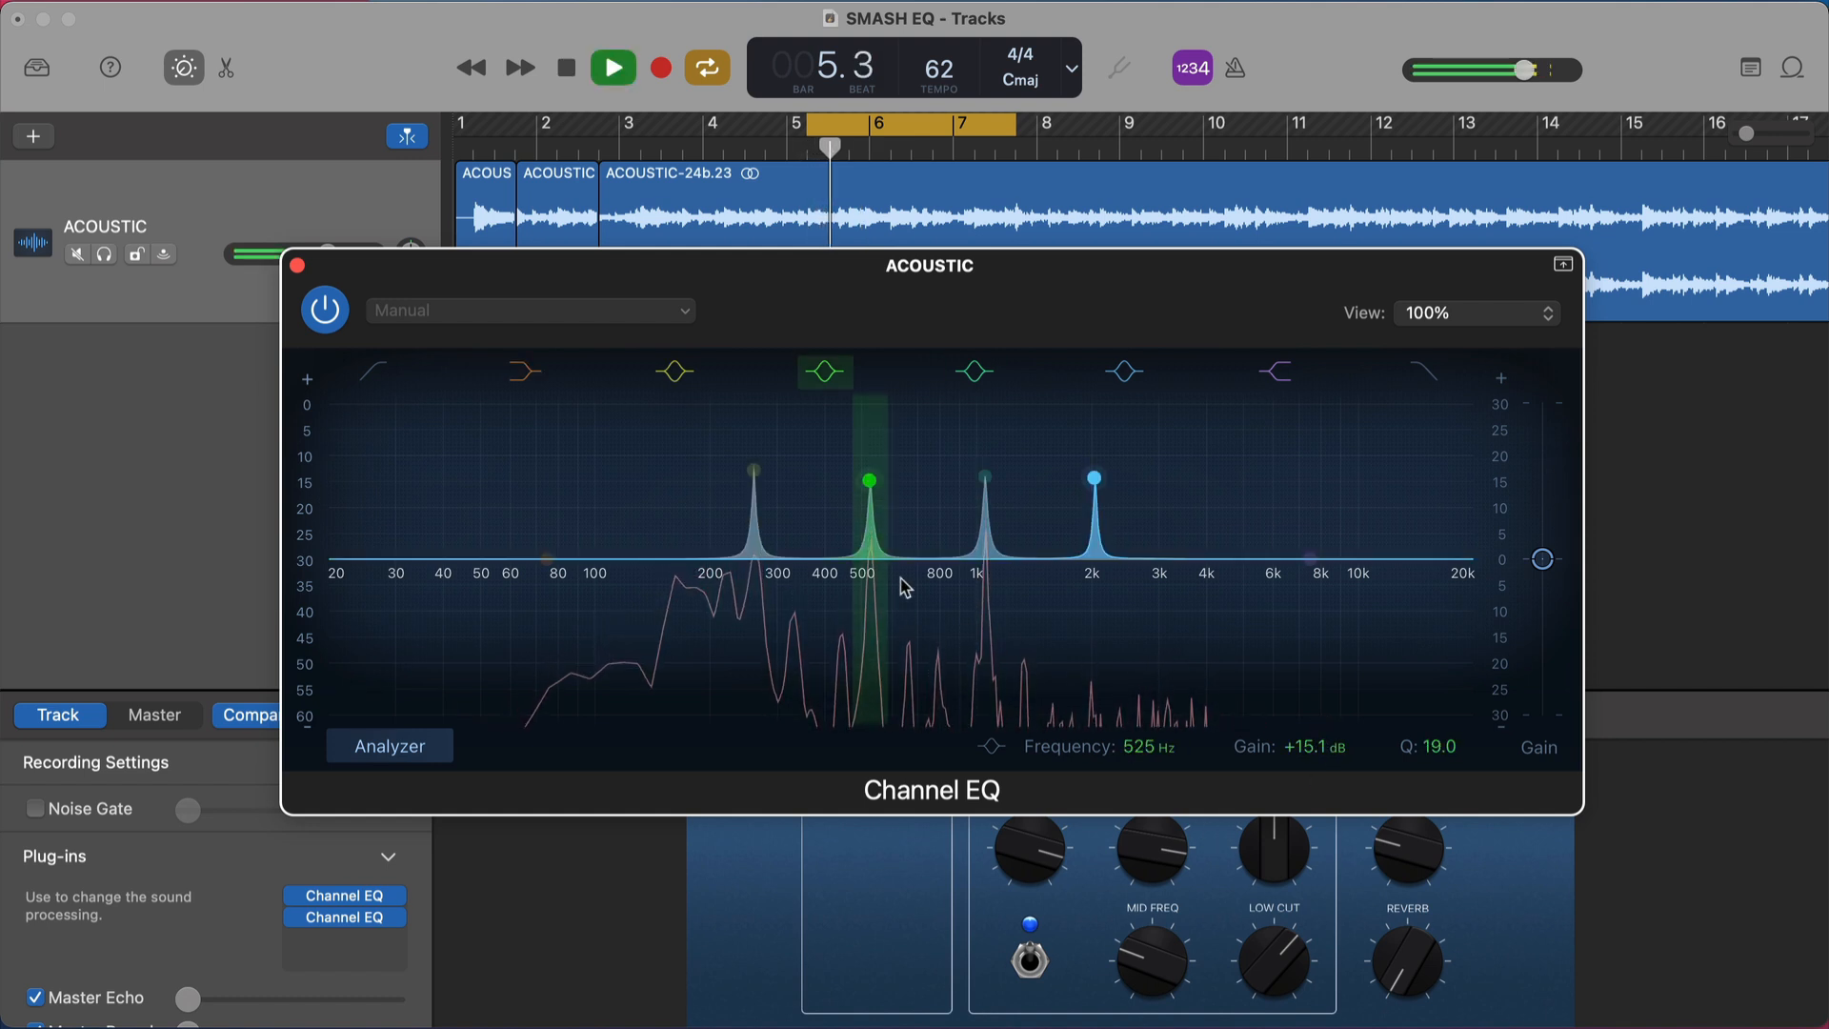
left_click(325, 310)
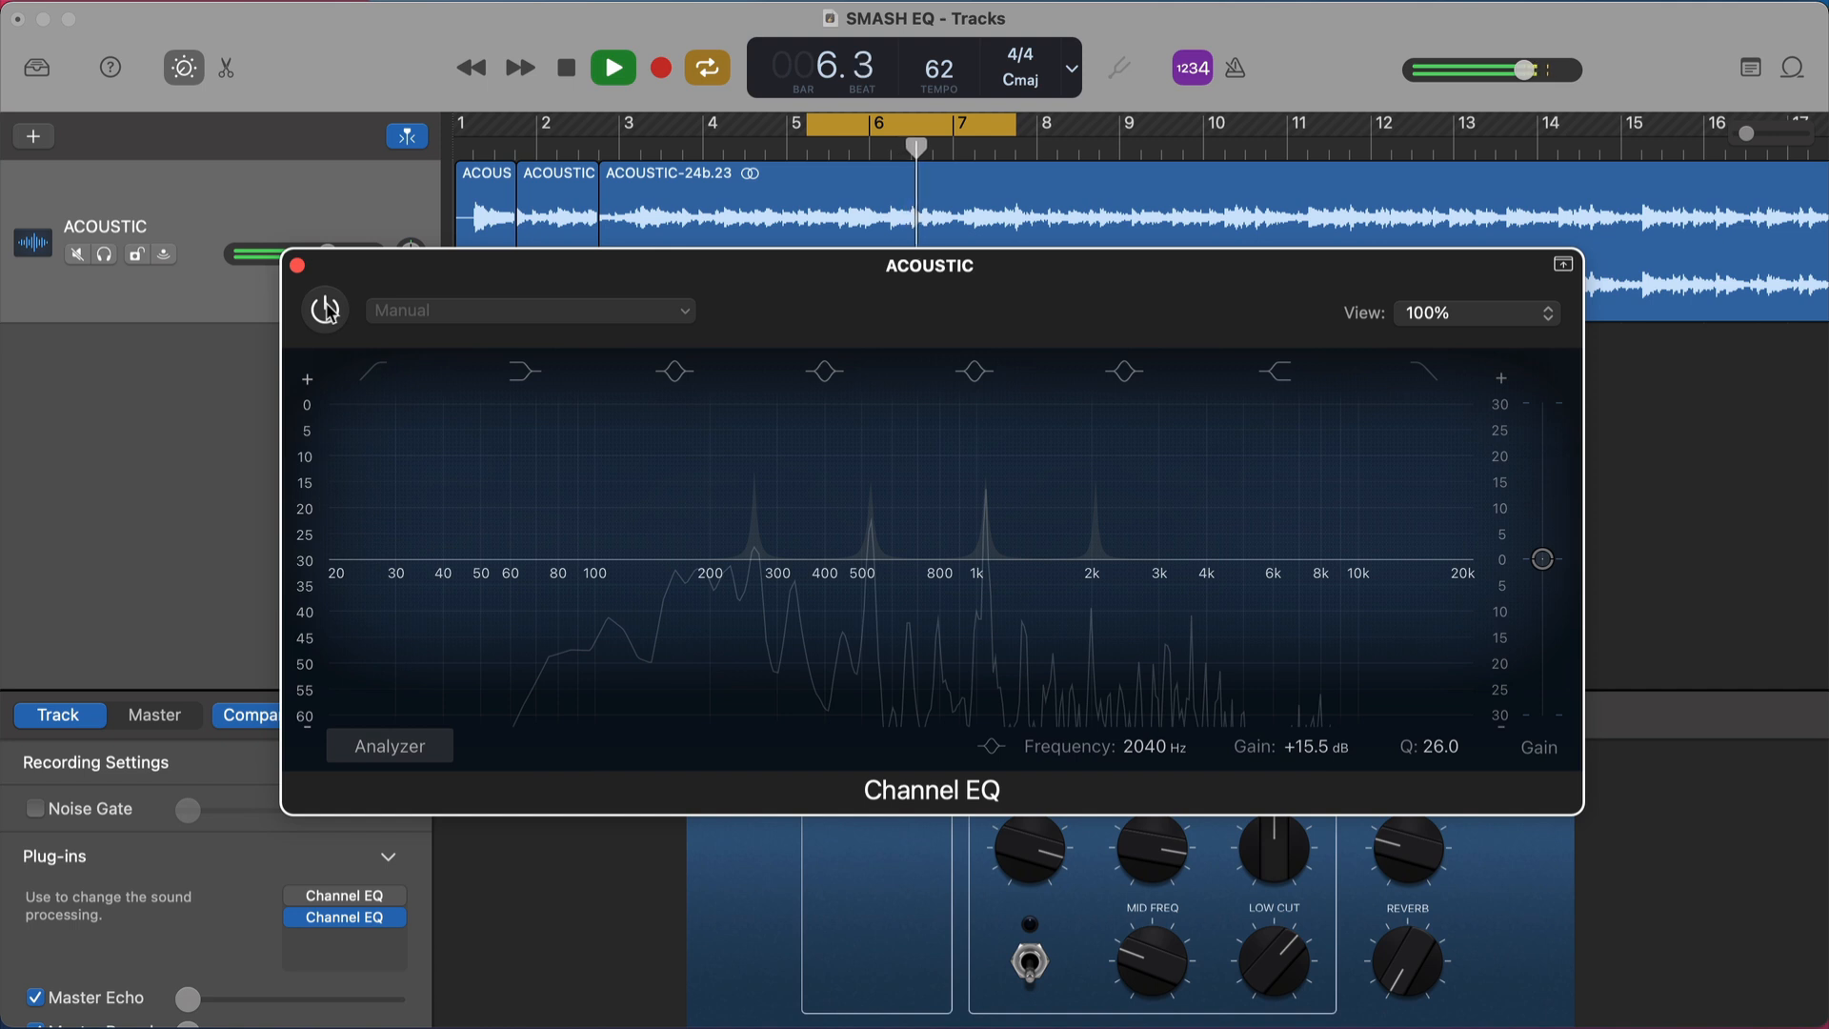
left_click(325, 309)
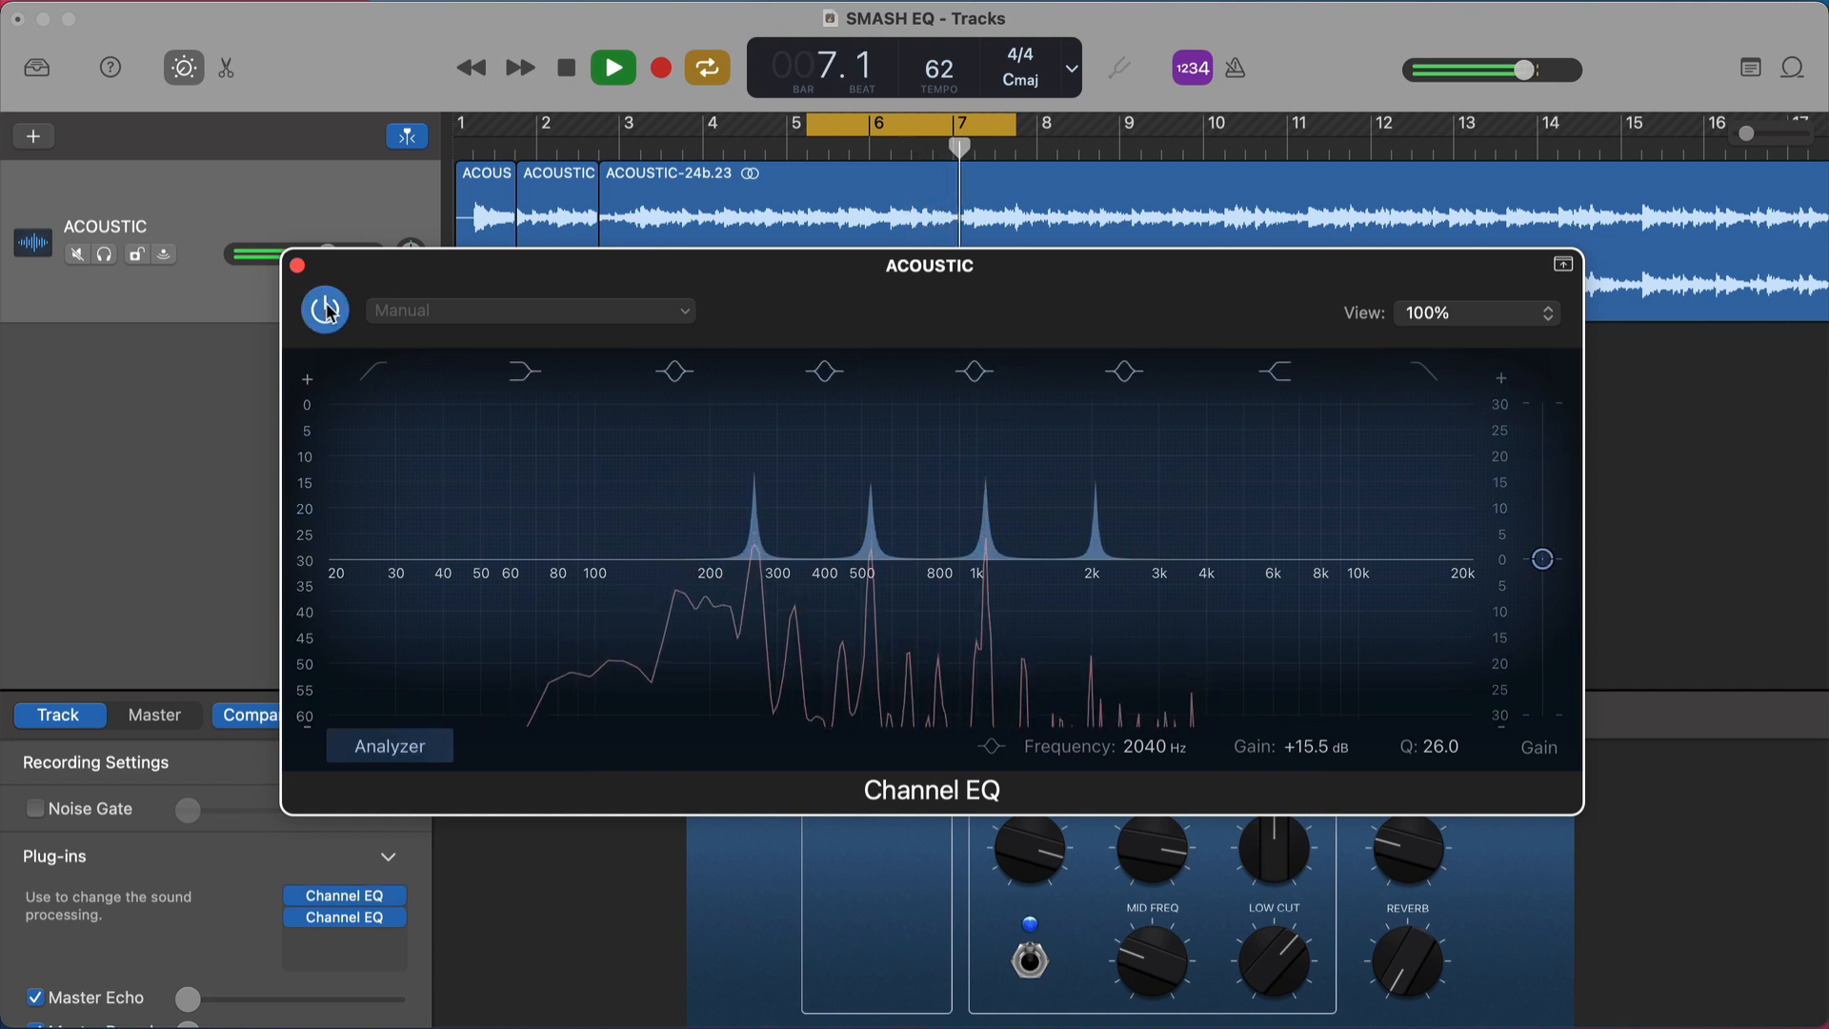
left_click(324, 310)
left_click(325, 309)
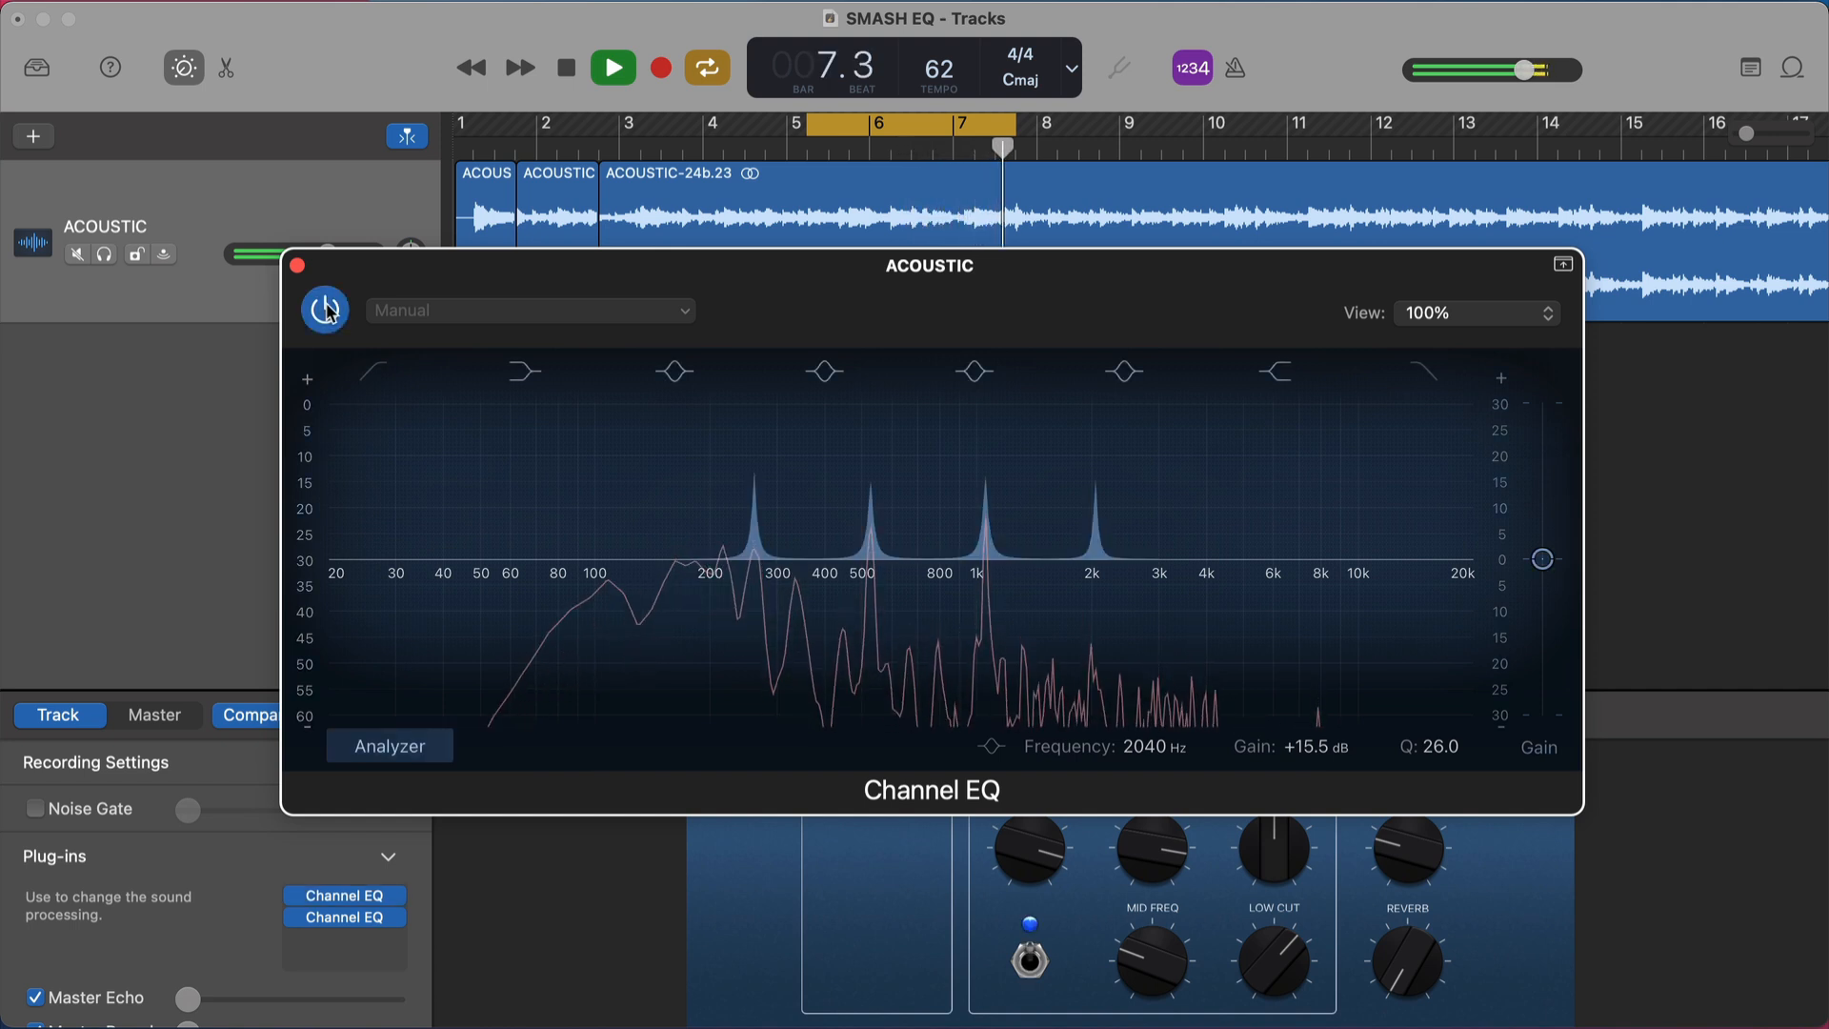
key("space")
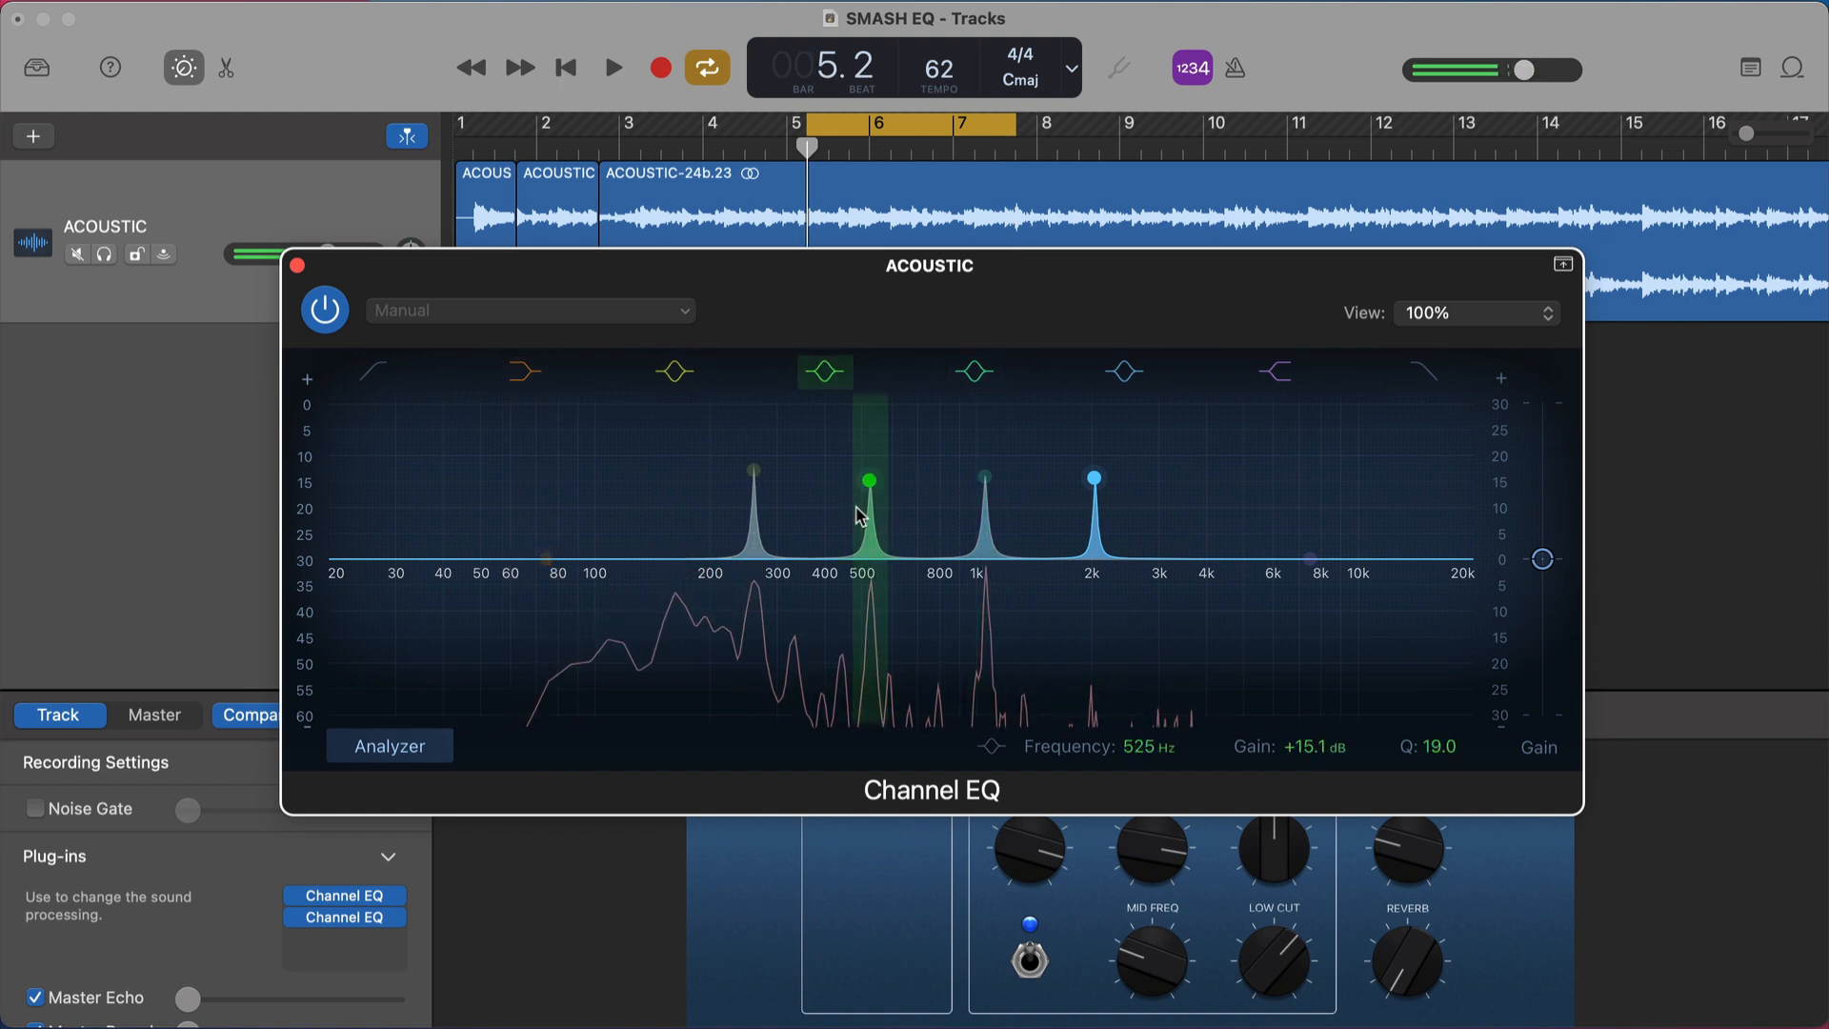
- Audition the acoustic loop once more with the boosted Channel EQ bypassed, and switch the EQ back on
left_click(325, 309)
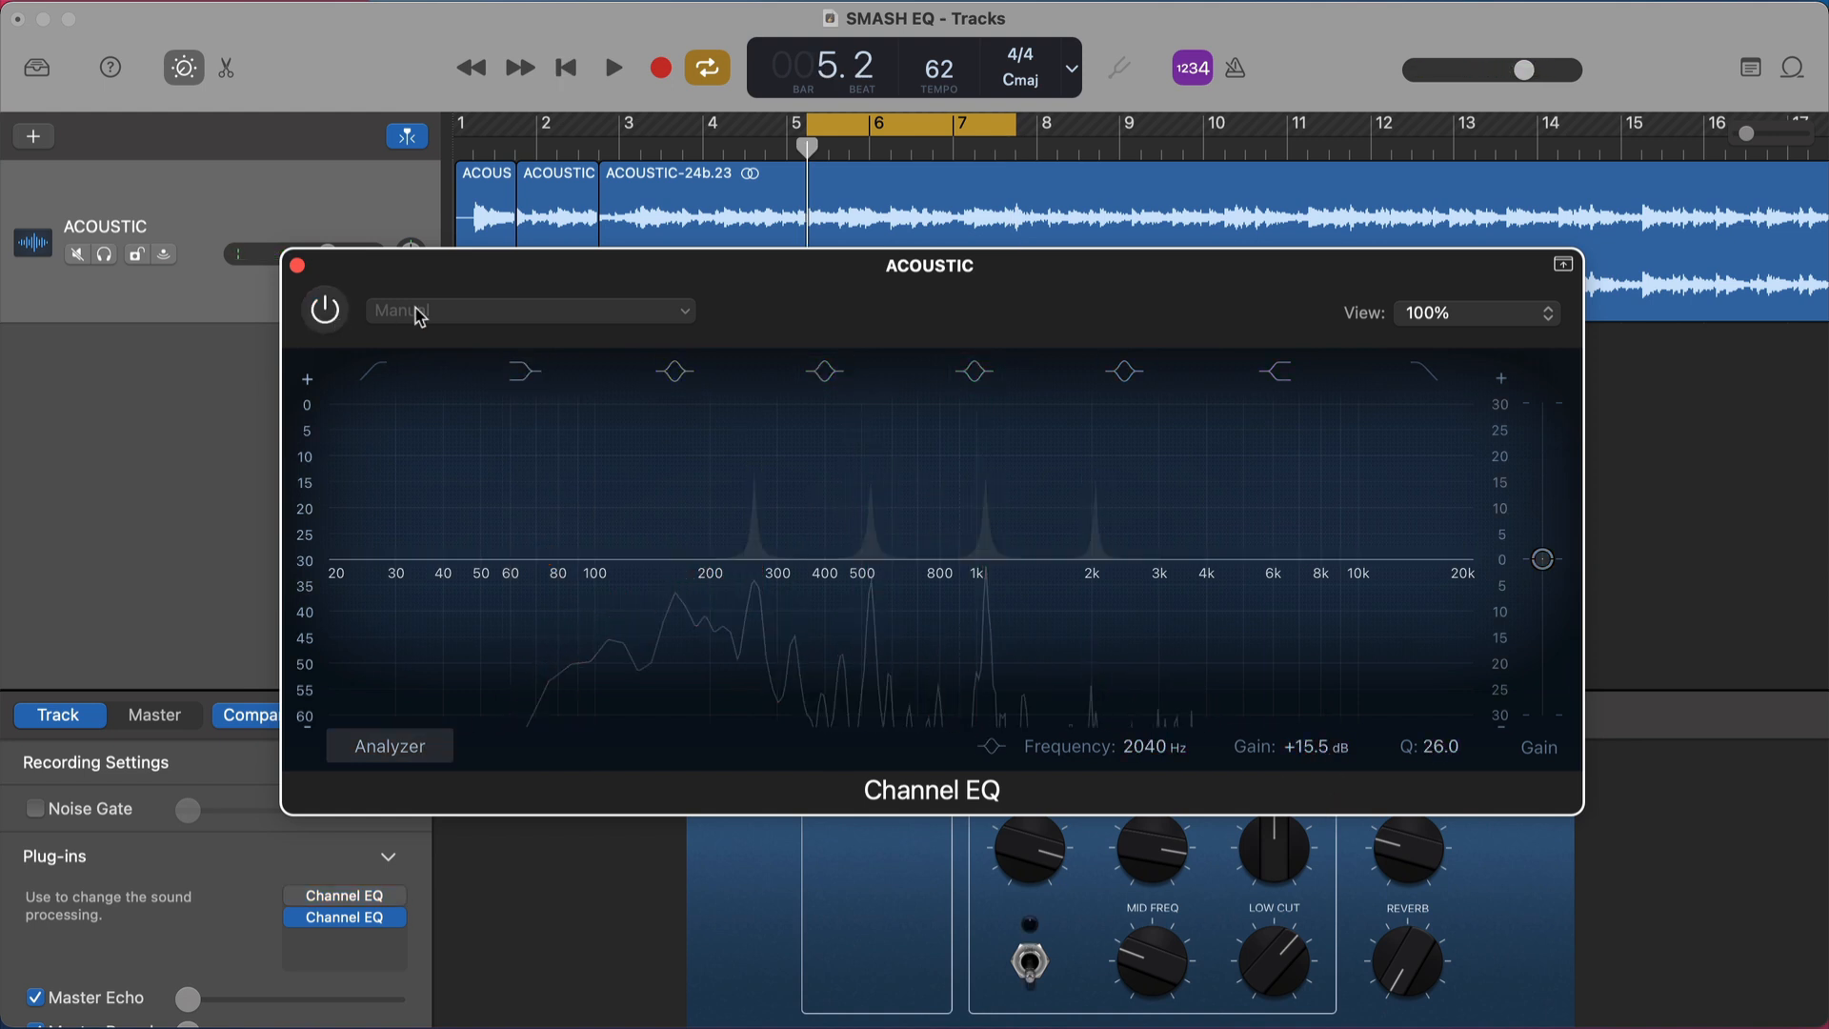
key("space")
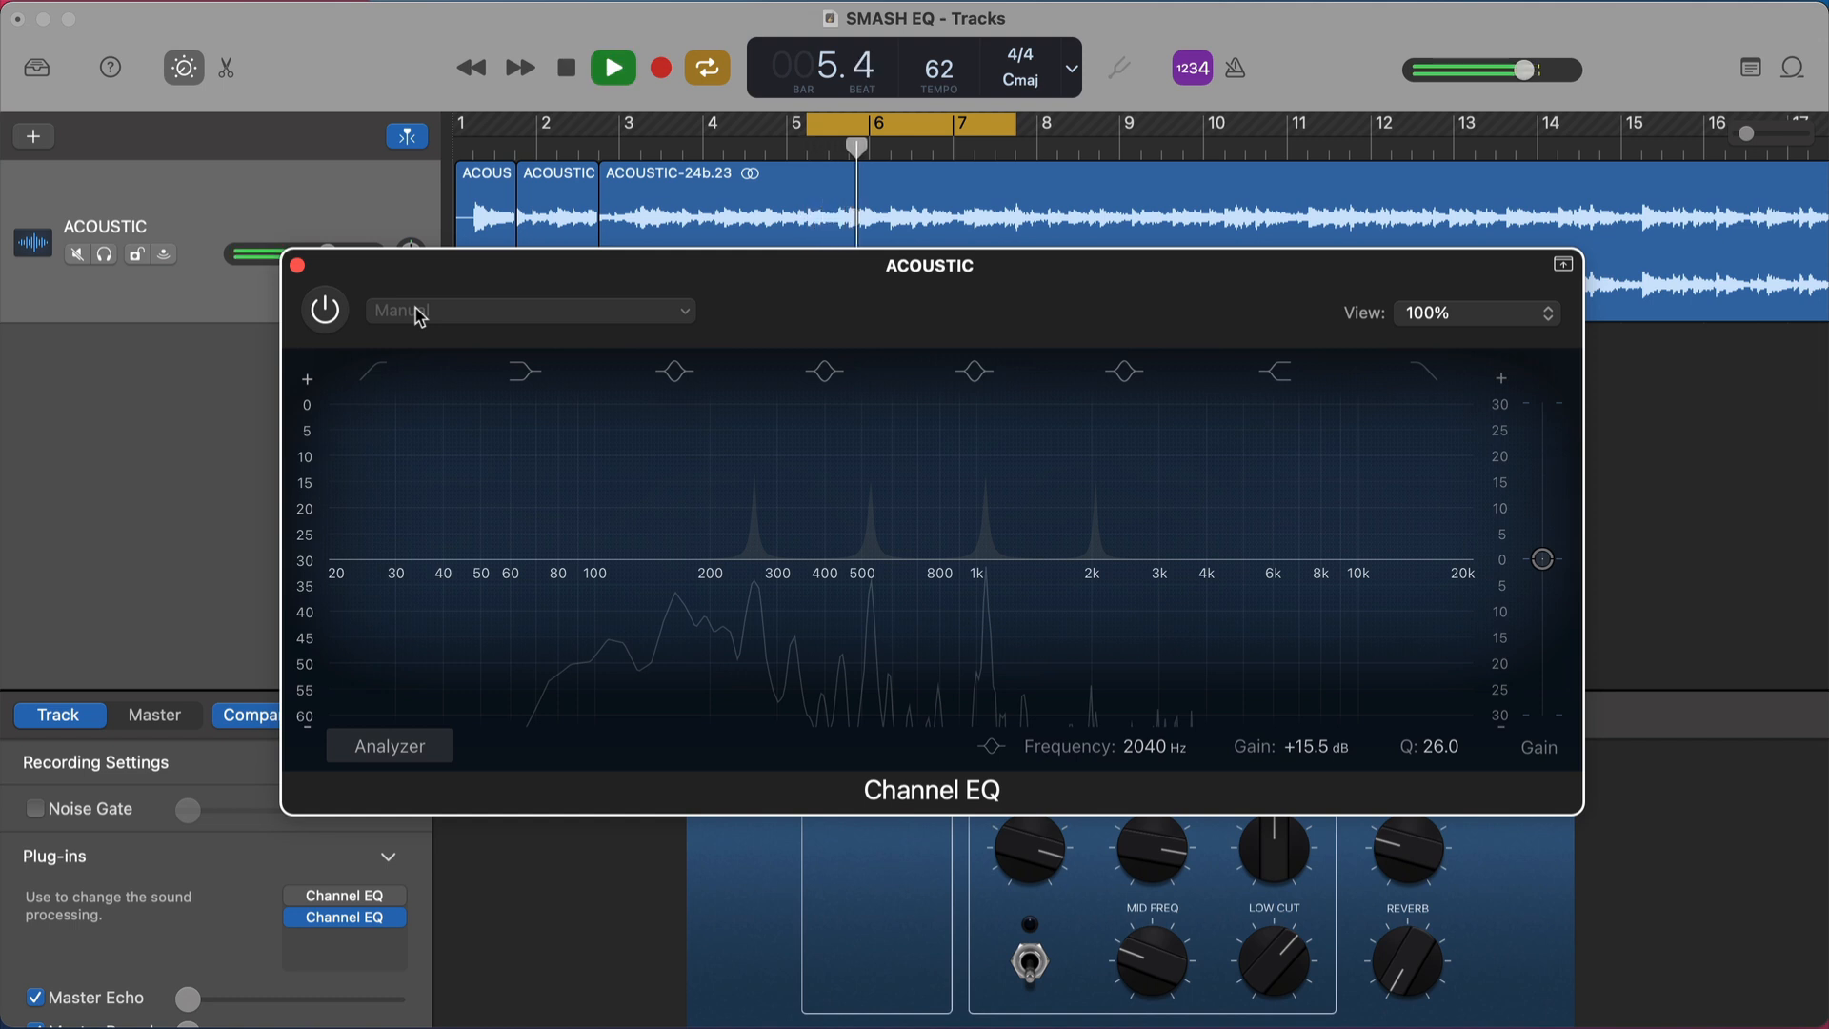
key("space")
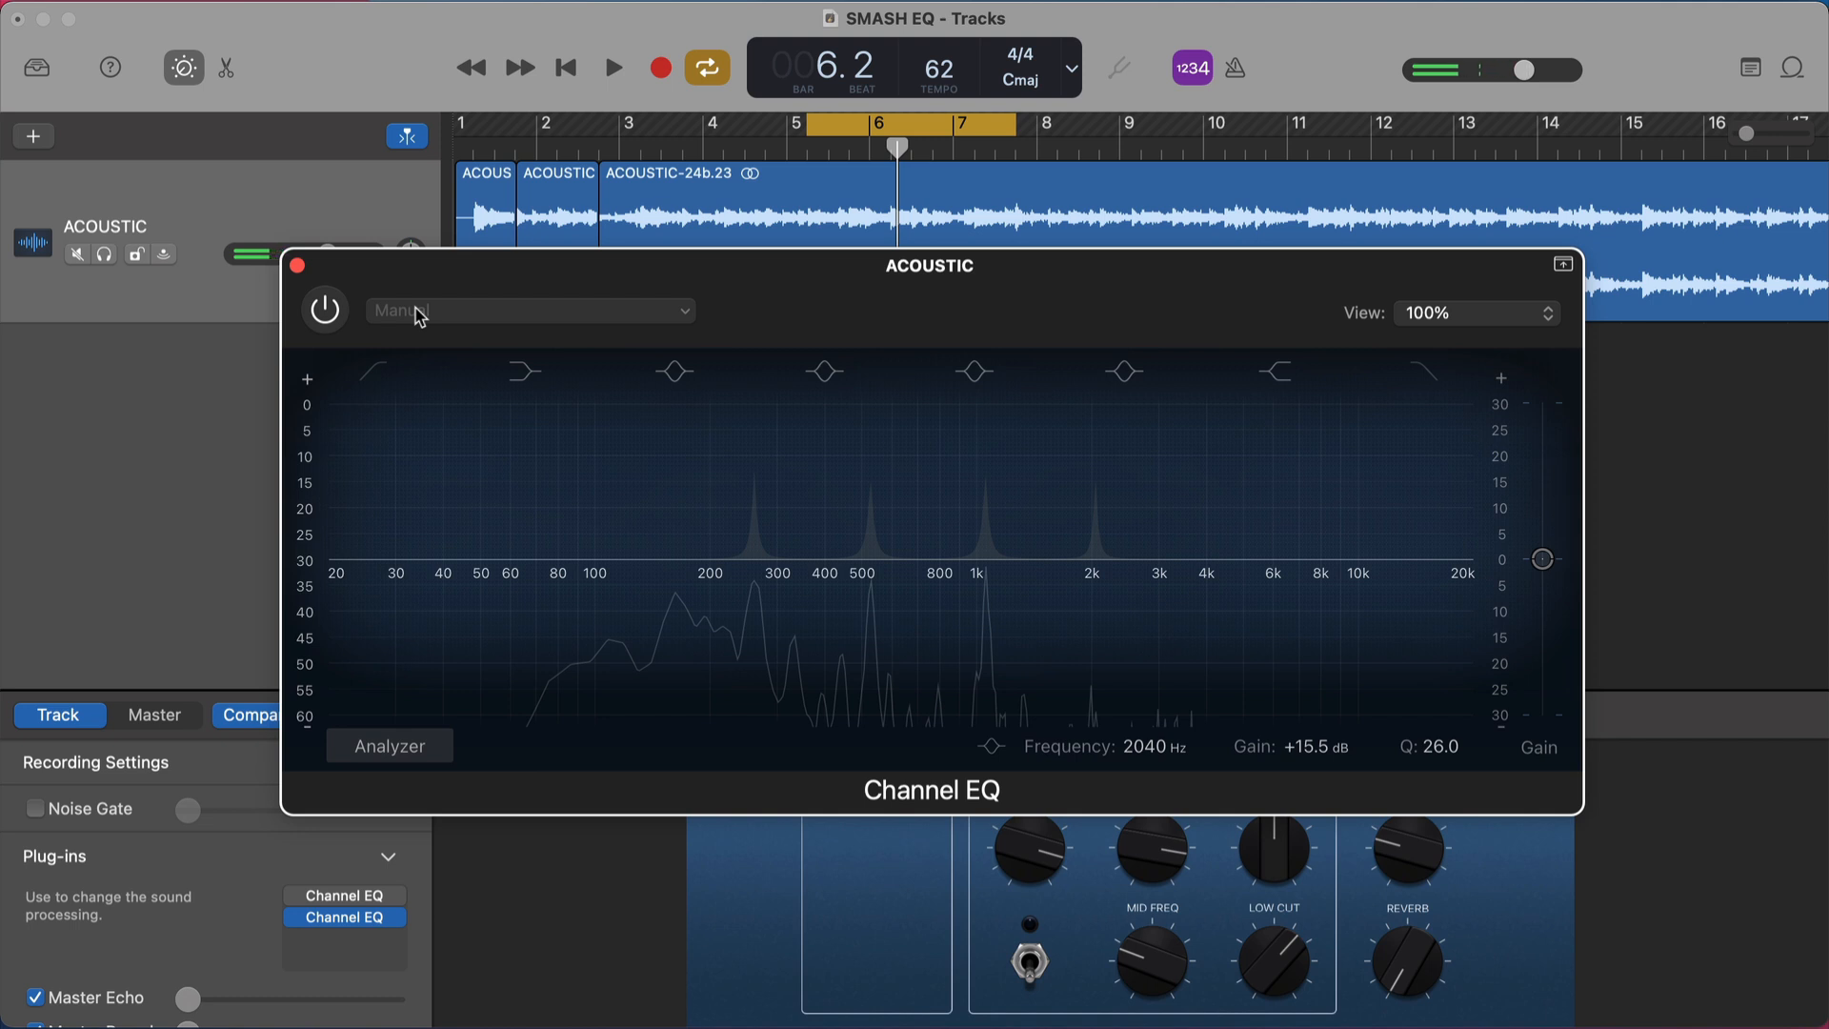
left_click(335, 303)
left_click(345, 305)
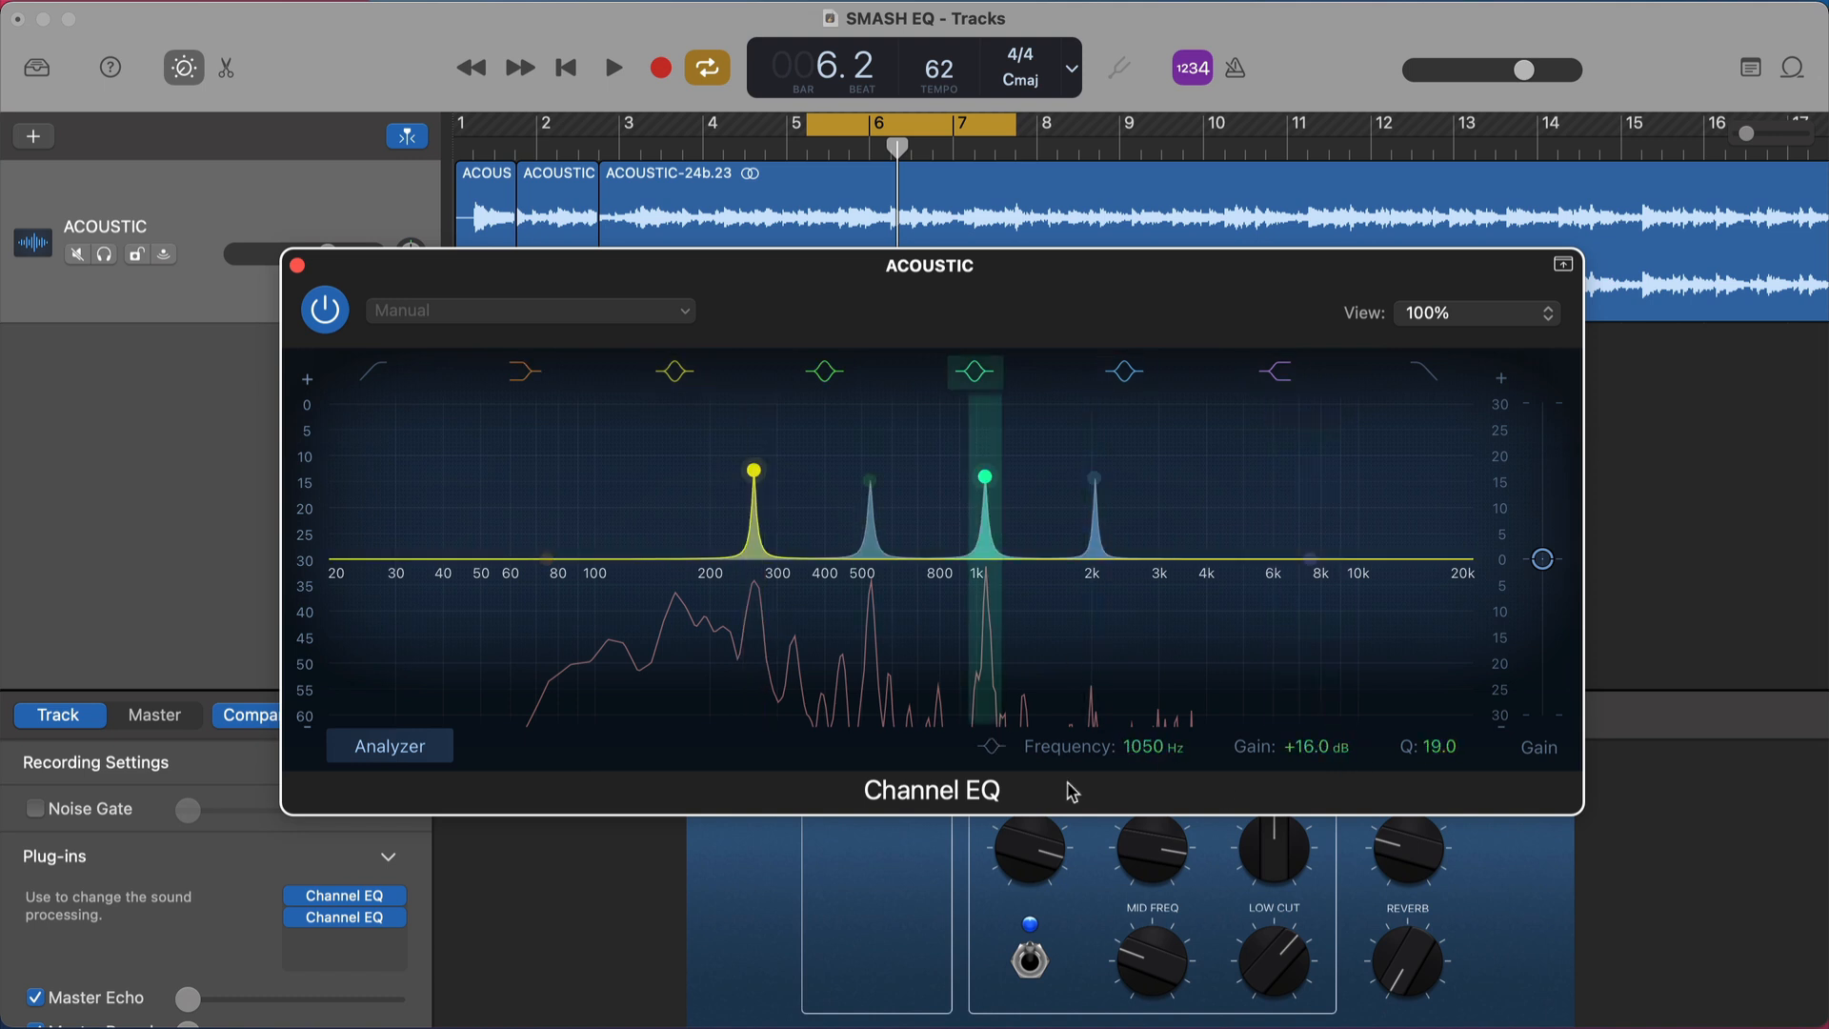
- Bypass the boosted Channel EQ, add a new Channel EQ on the acoustic track, and reposition its window
left_click(325, 309)
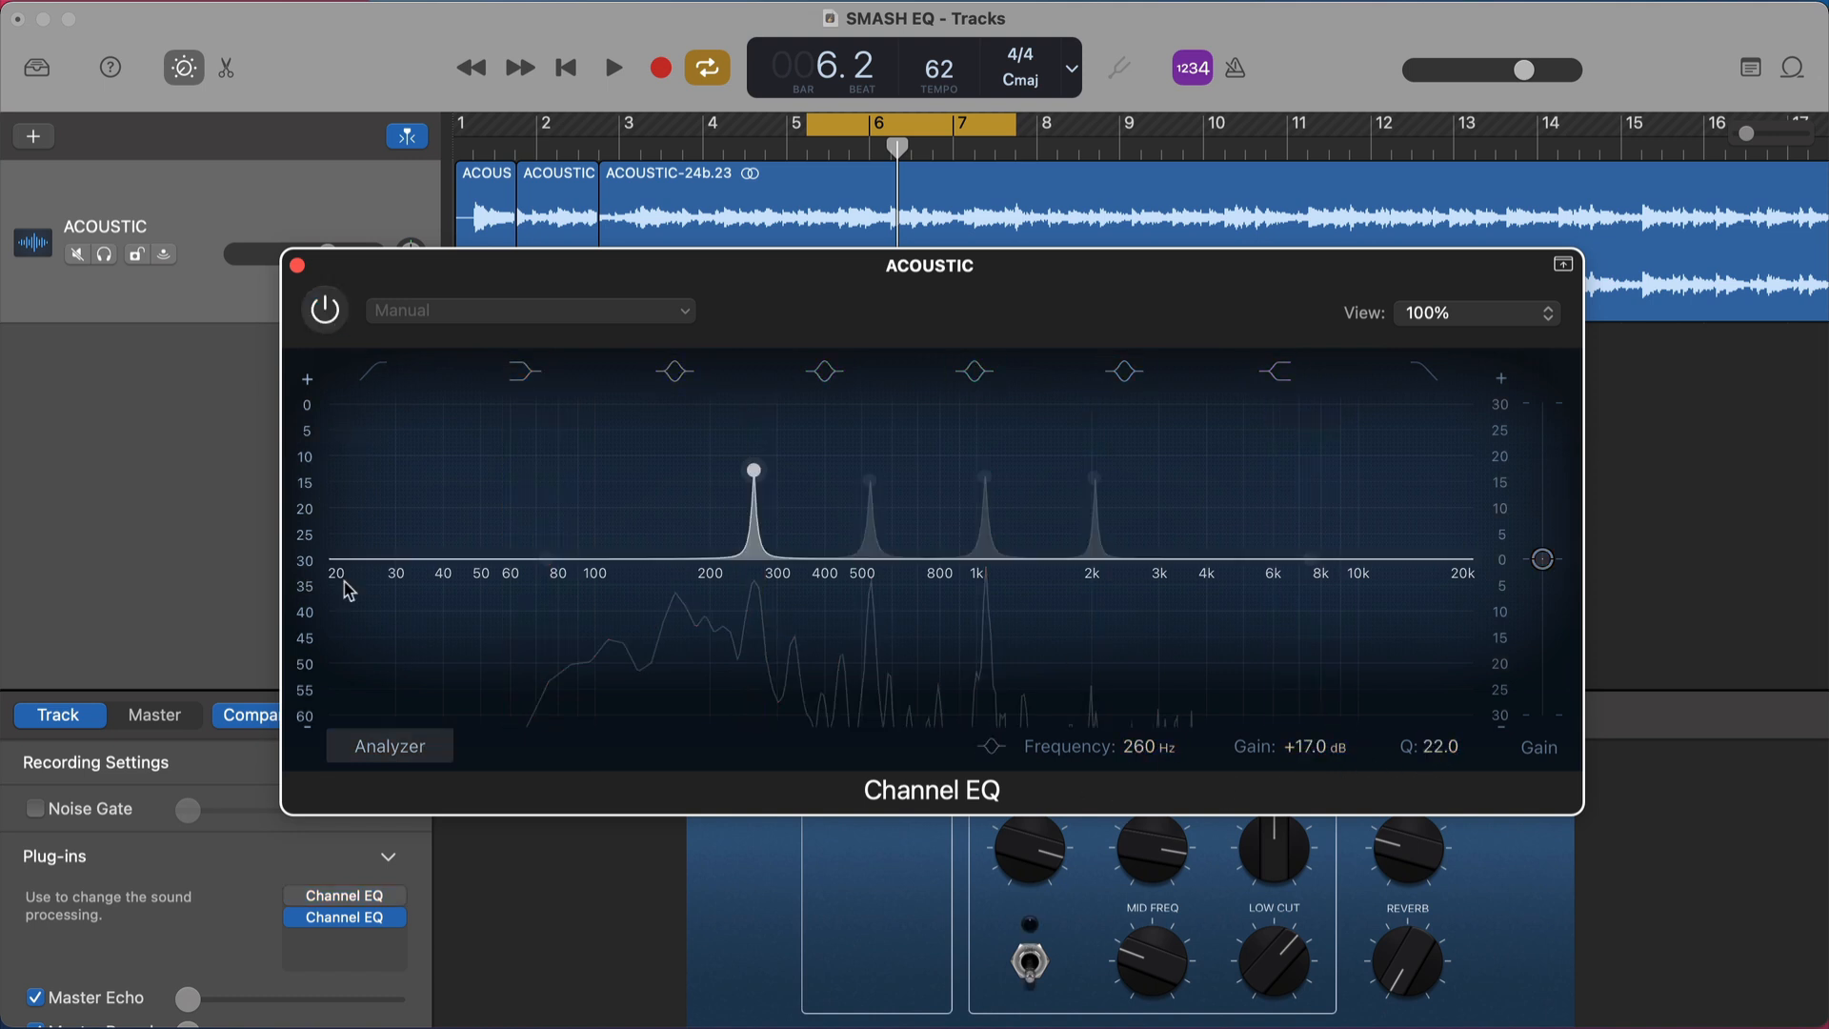
left_click(382, 898)
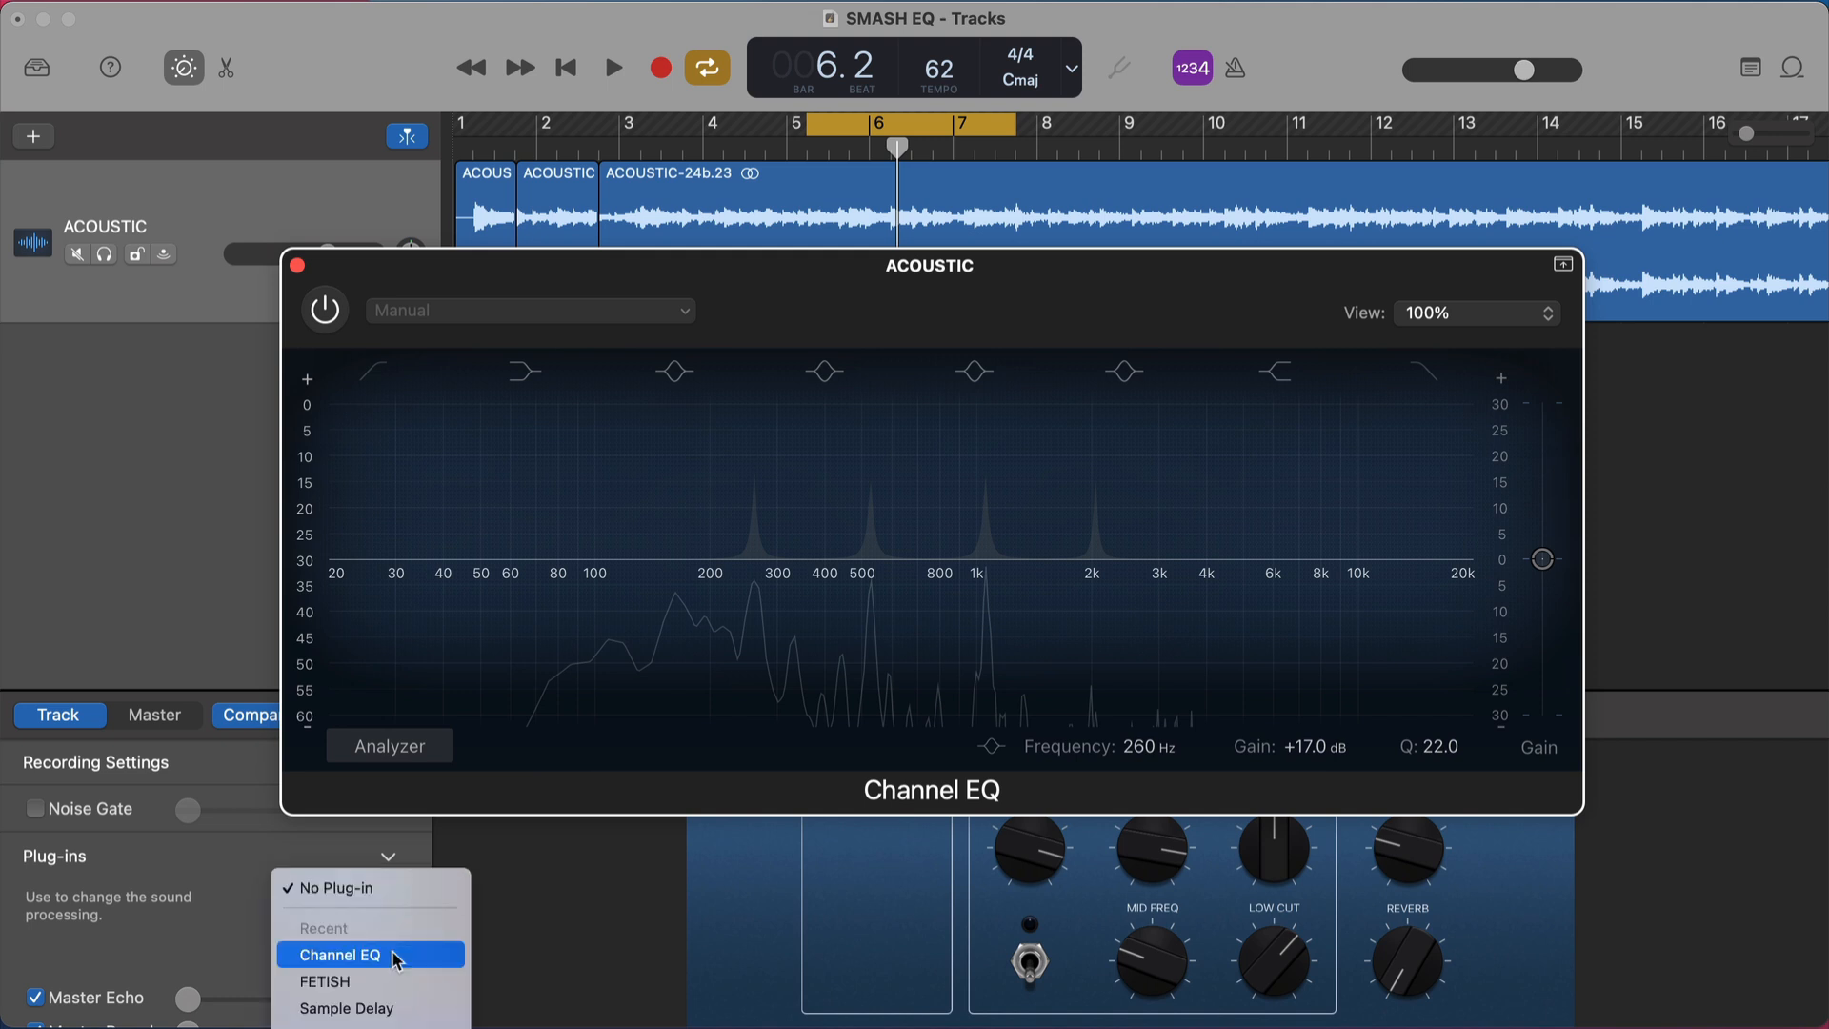
left_click(398, 956)
left_click_drag(973, 323, 974, 266)
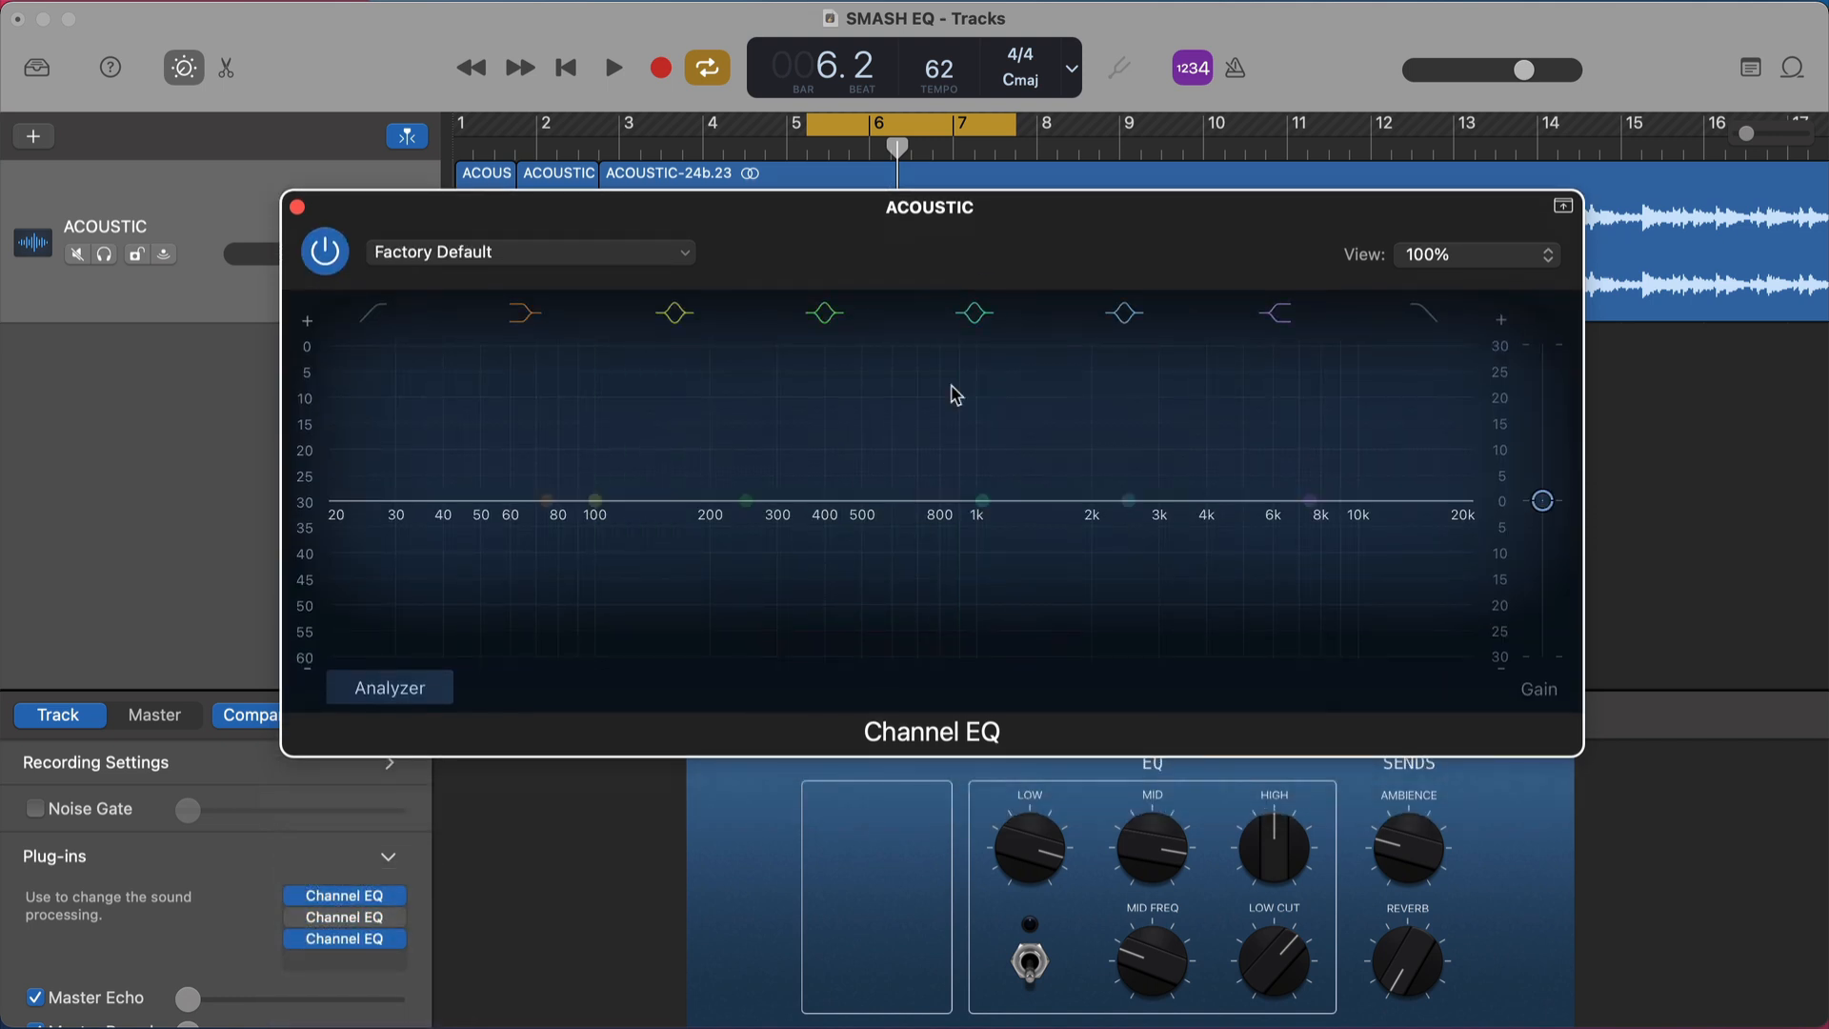
- Create a wide midrange boost of +20.3 dB at 585 Hz in the new Channel EQ and audition the acoustic loop
left_click_drag(980, 500, 888, 405)
key("space")
key("space")
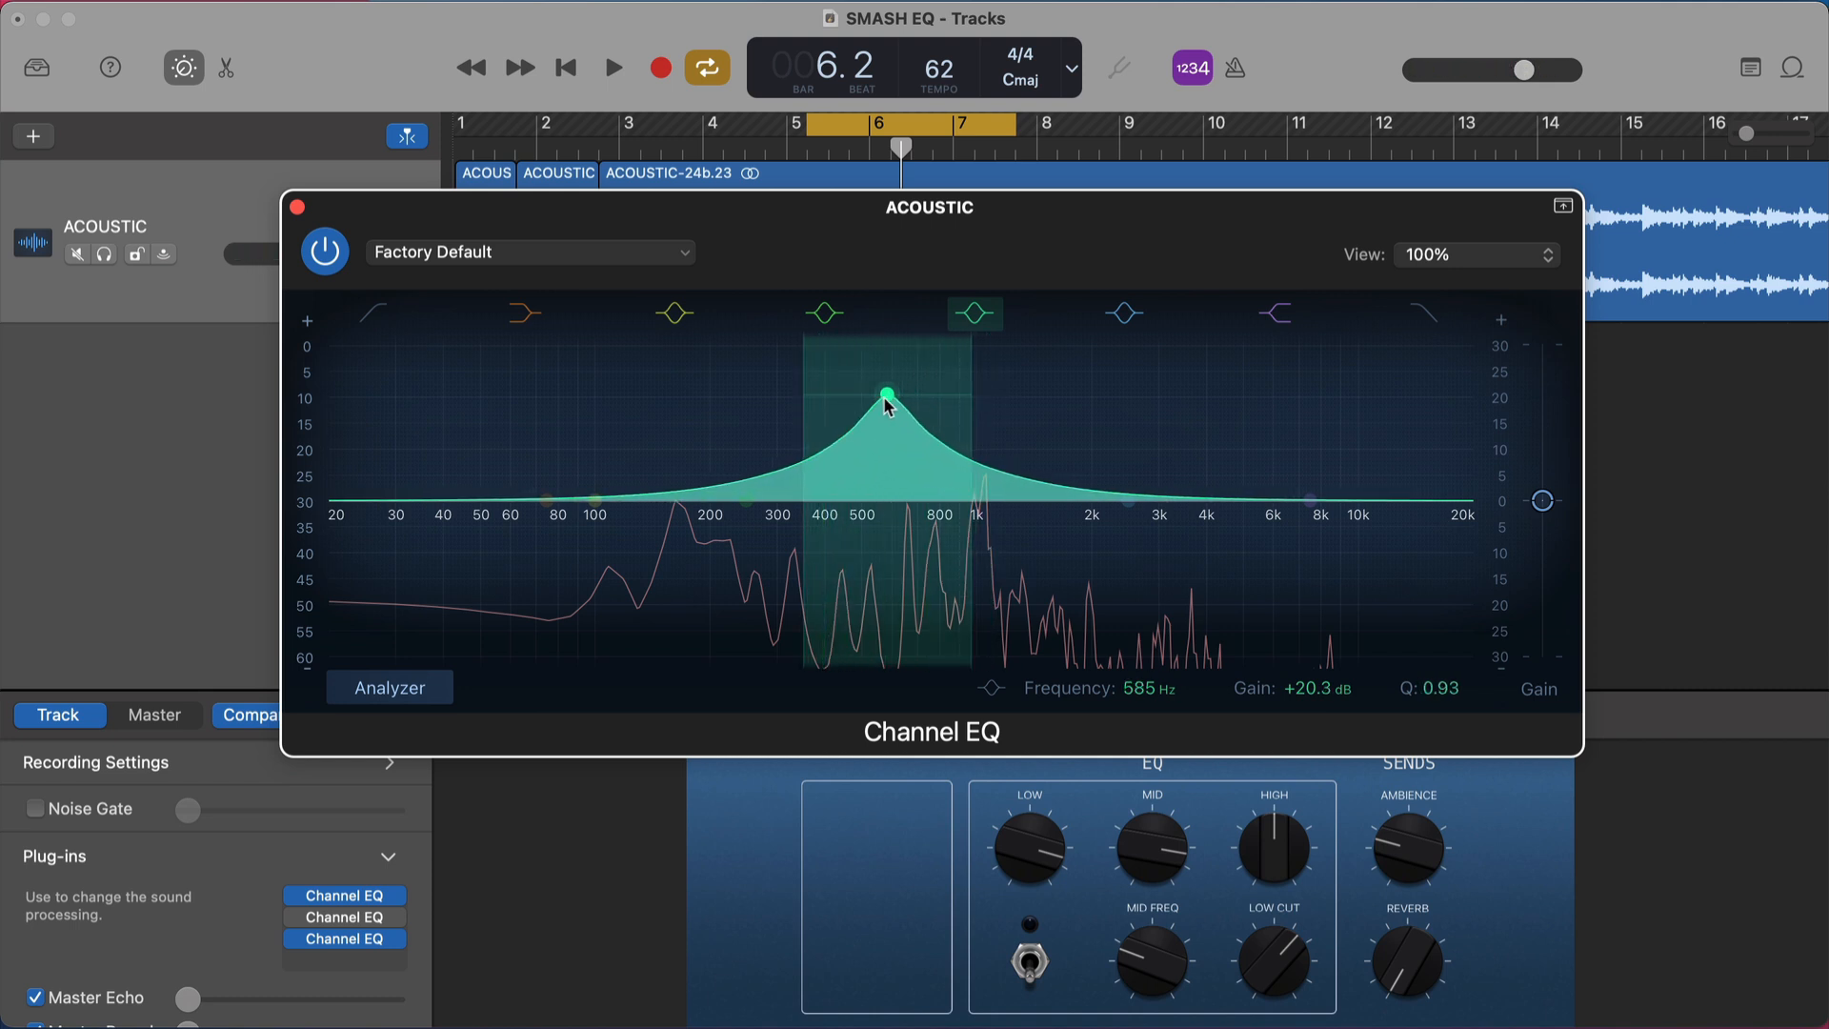
- Play the loop while sweeping the wide boost up to 1060 Hz with +22.9 dB of gain, and stop playback
key("space")
left_click_drag(887, 405, 986, 383)
key("space")
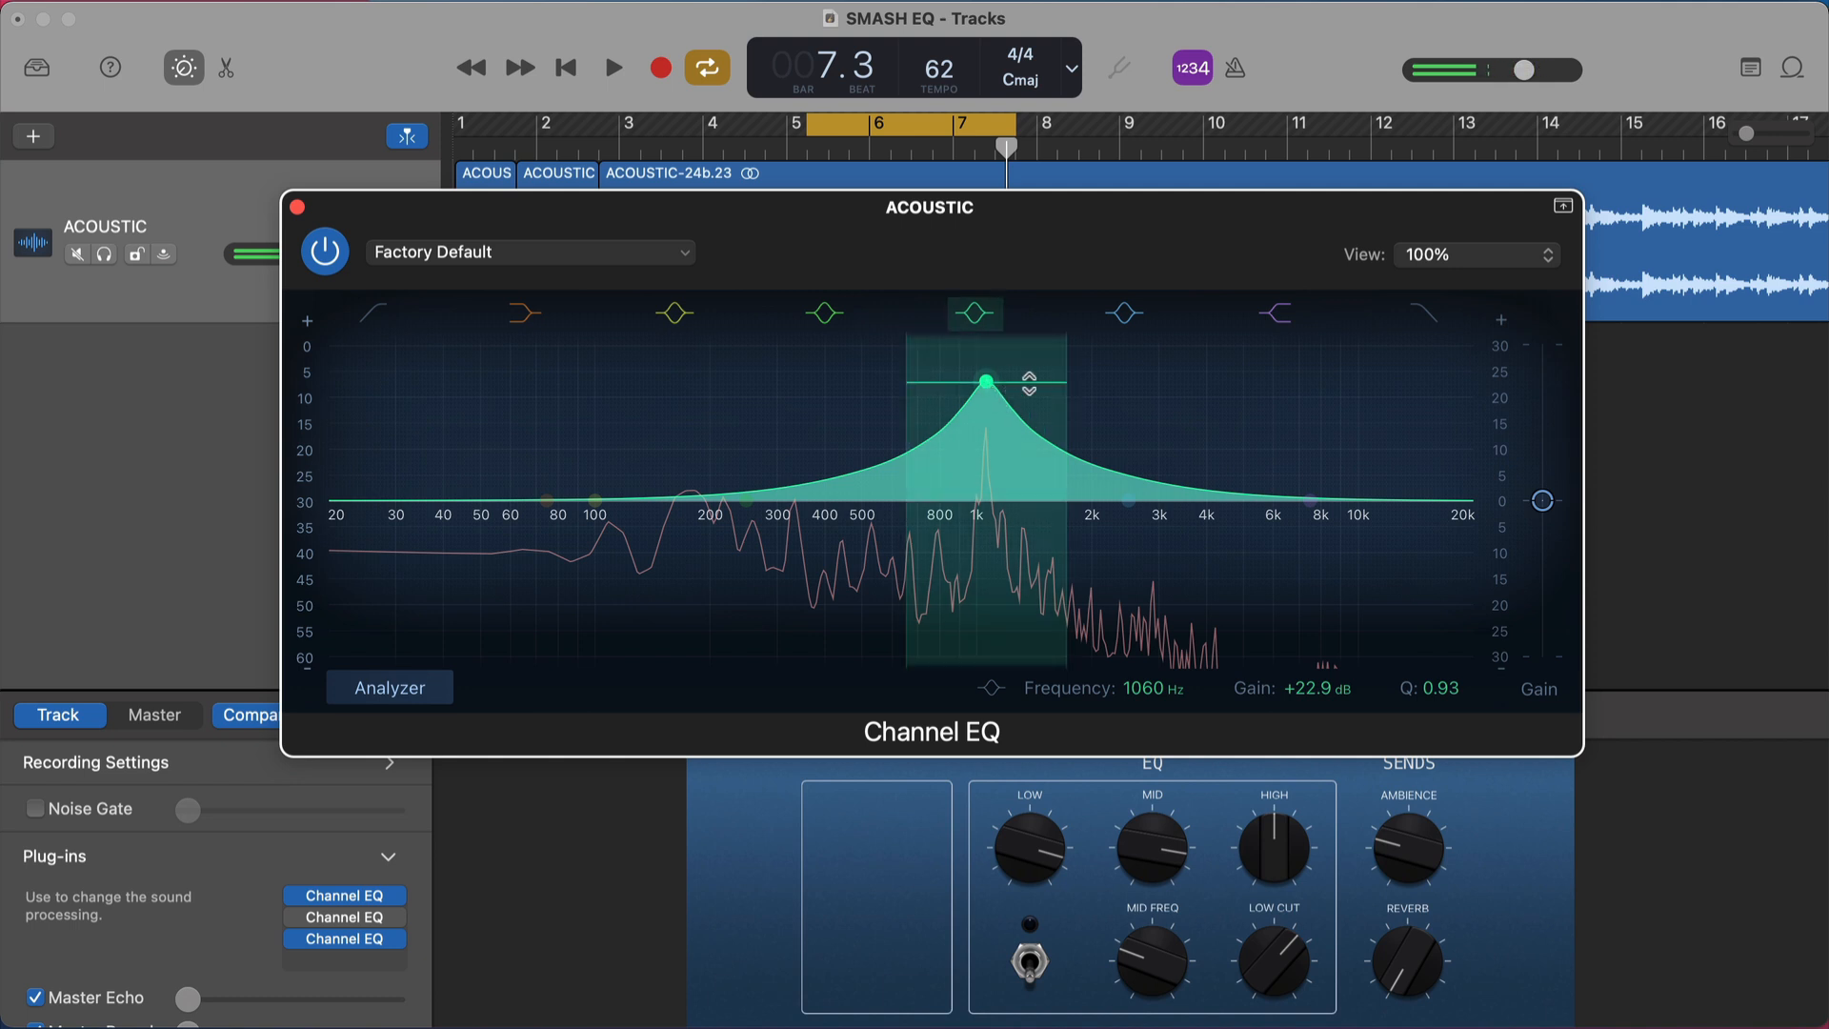
left_click_drag(1070, 372, 988, 388)
- Turn the 1060 Hz boost into a narrow cut with -13.2 dB gain and a Q of 52.0 while the loop plays
key("space")
left_click_drag(1318, 691, 1318, 865)
left_click_drag(1436, 698, 1443, 705)
mouse_move(1318, 691)
left_mouse_down()
mouse_move(1318, 662)
mouse_move(1317, 758)
mouse_move(1318, 719)
left_mouse_up()
- Switch the 1060 Hz band off and on to compare the cut, stop playback, and set its gain to -13.8 dB
left_click(968, 318)
left_click(968, 318)
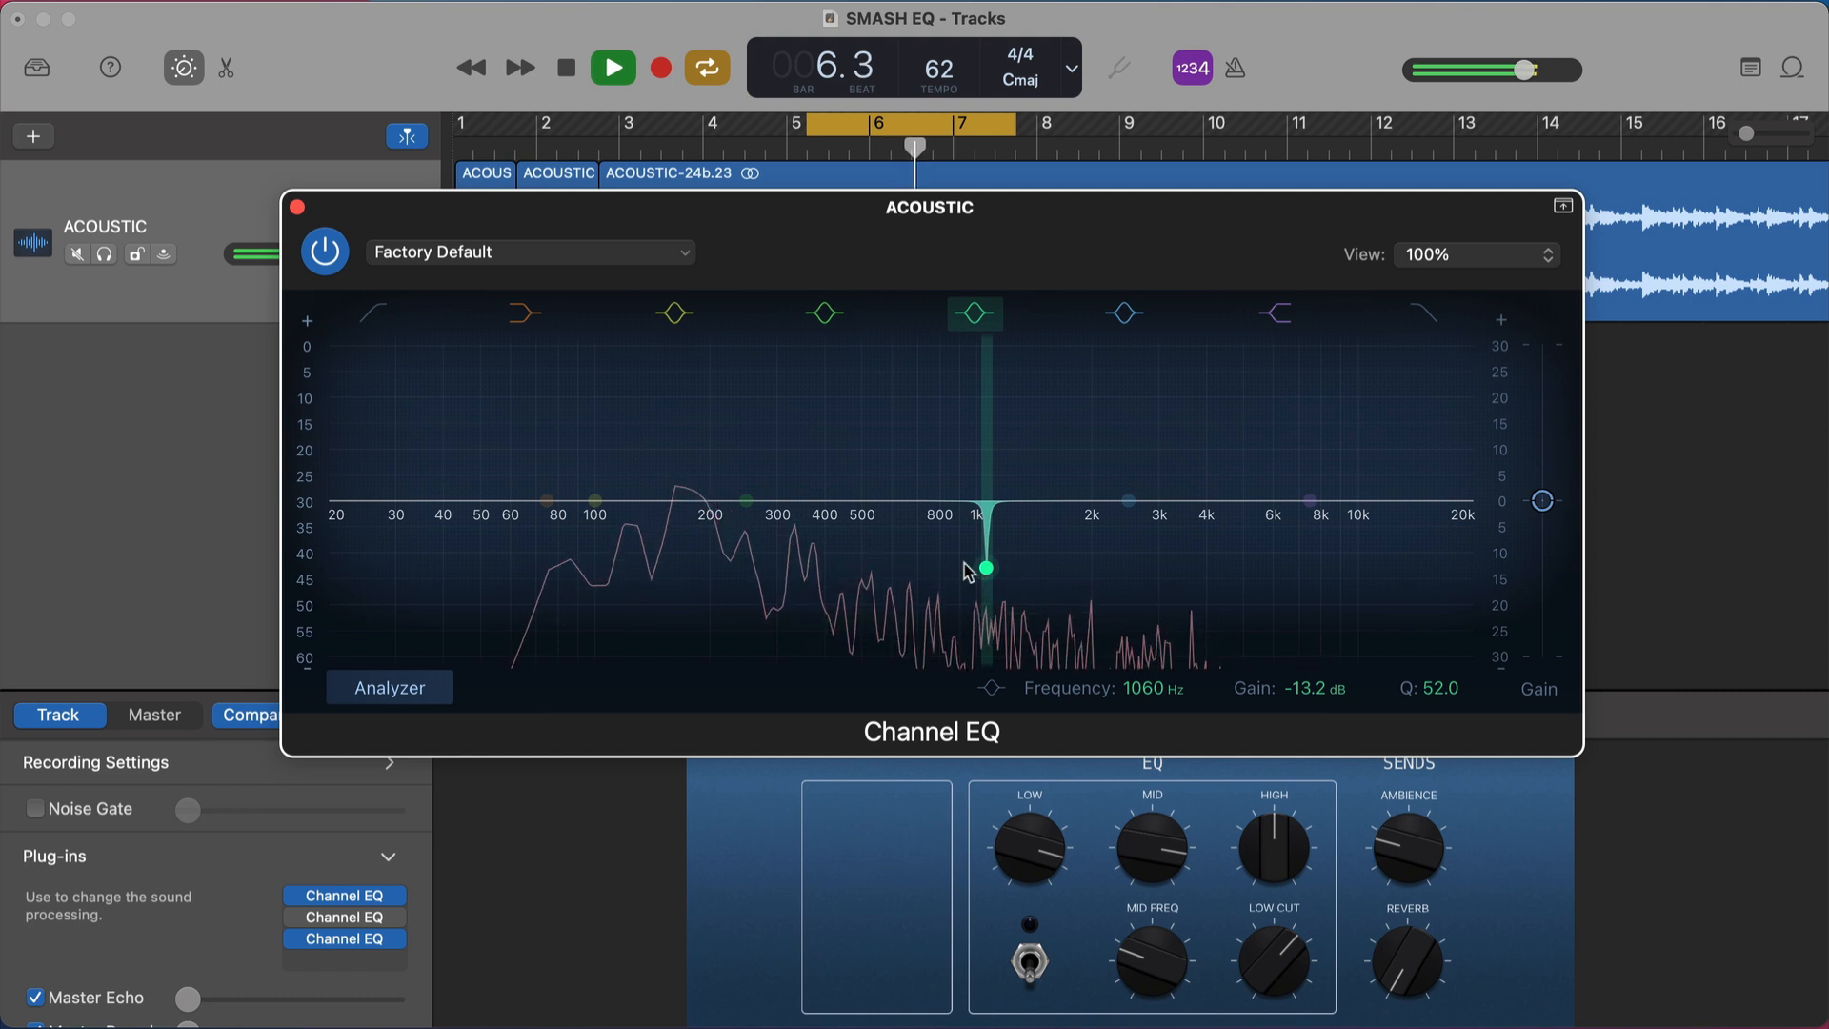
key("space")
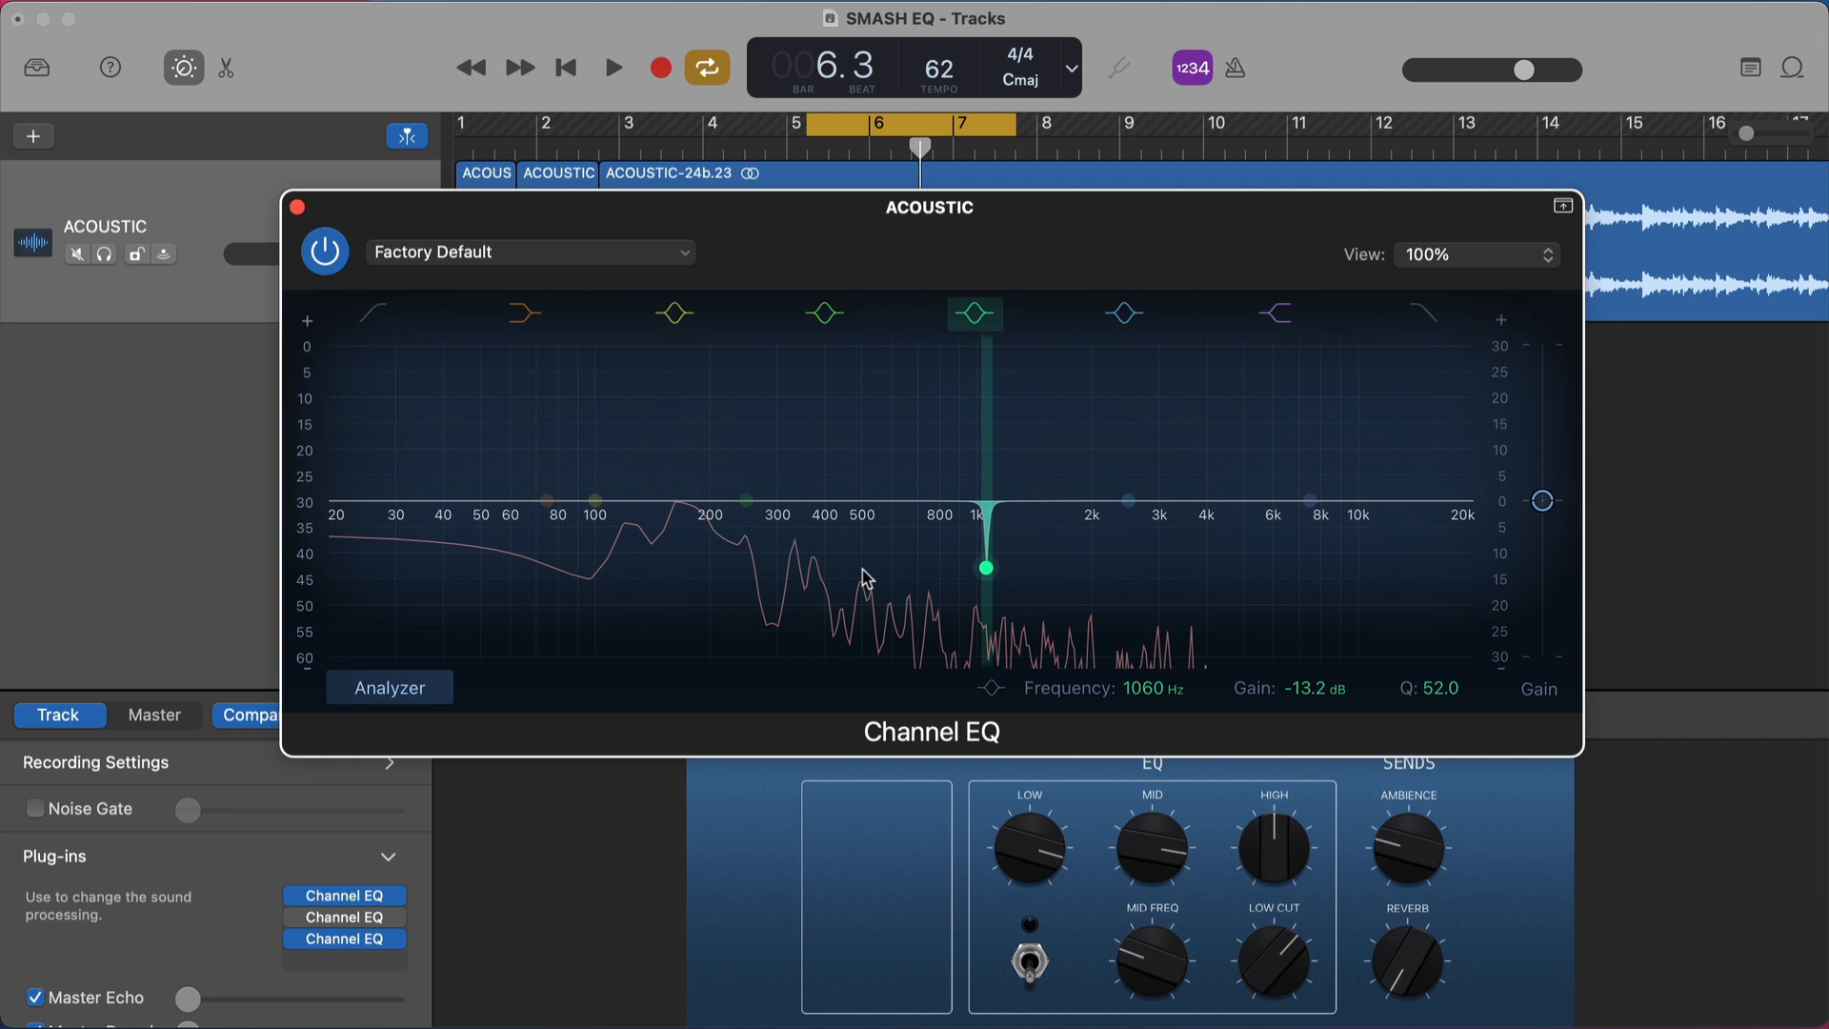
left_click_drag(987, 568, 986, 572)
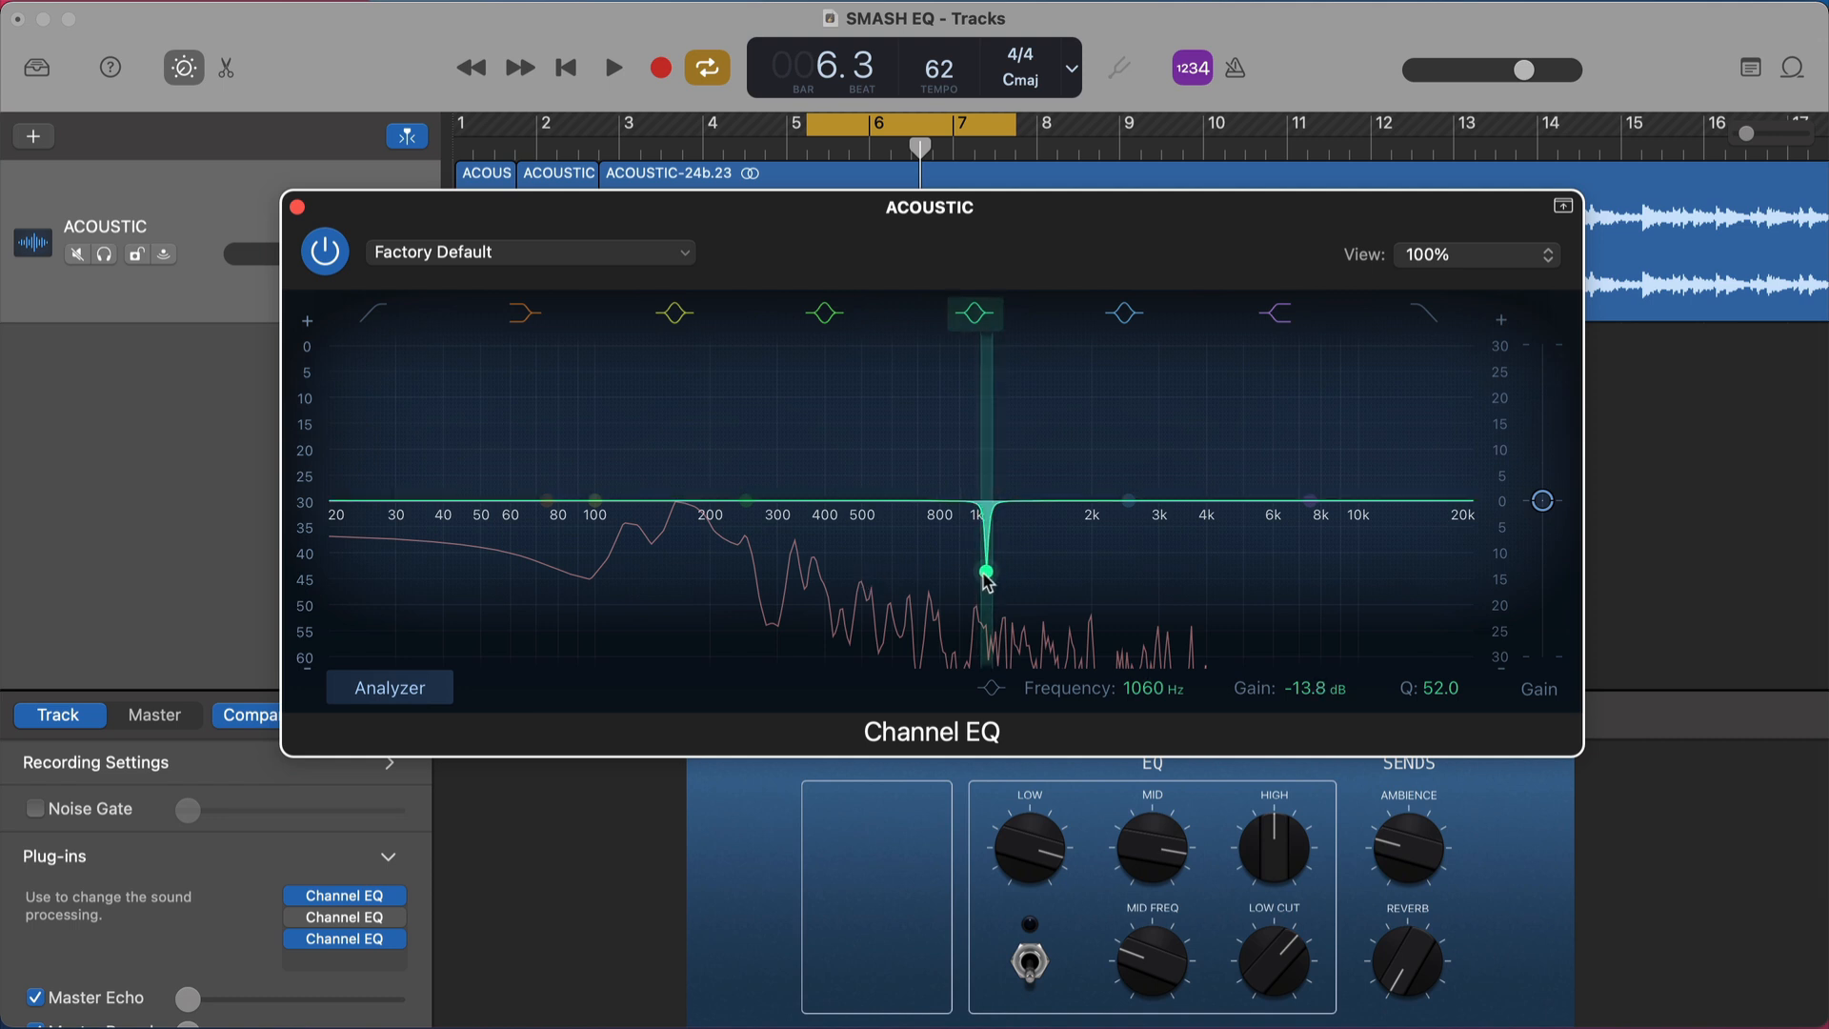